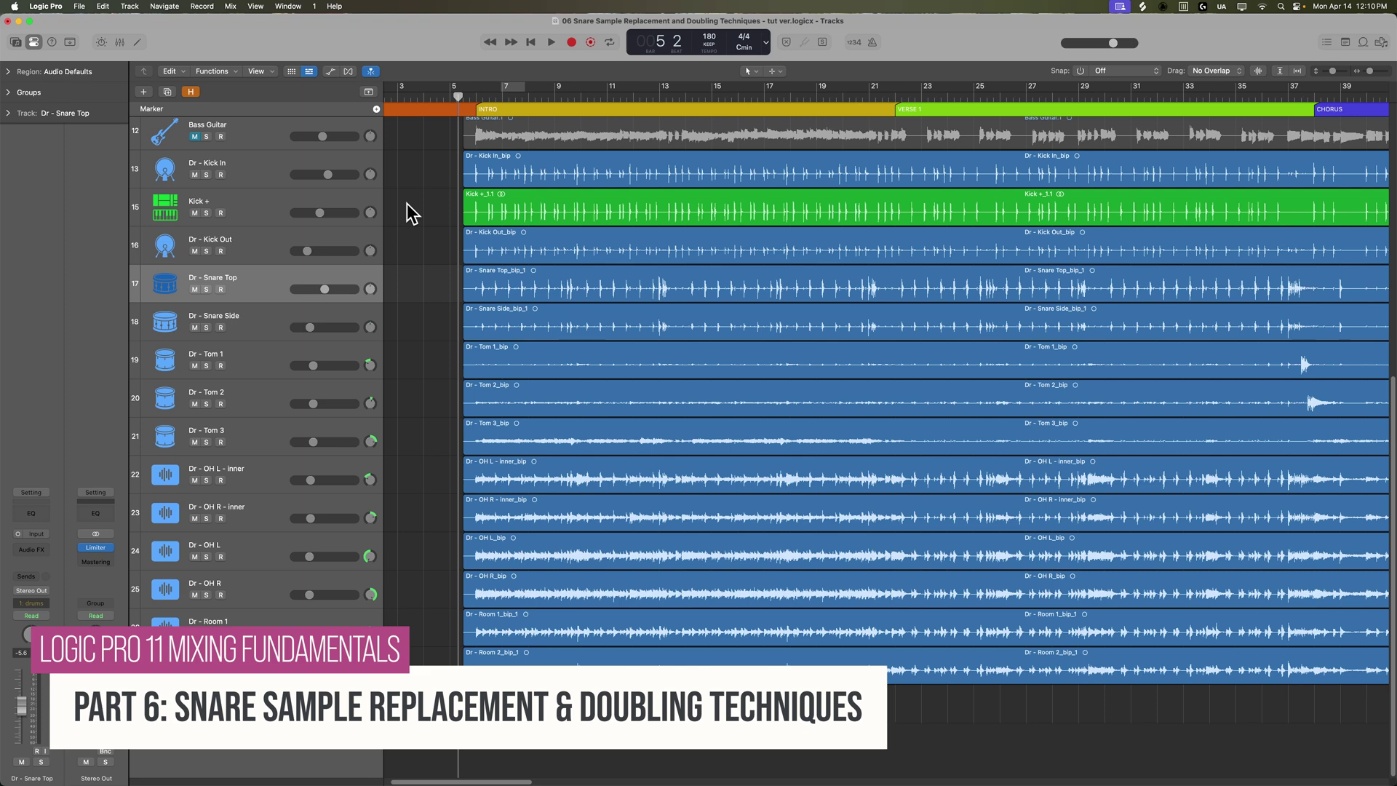
Step: Scroll up the track list, select Kick +, then select the Dr - Snare Top track
alt+scroll(407, 204, up, 5)
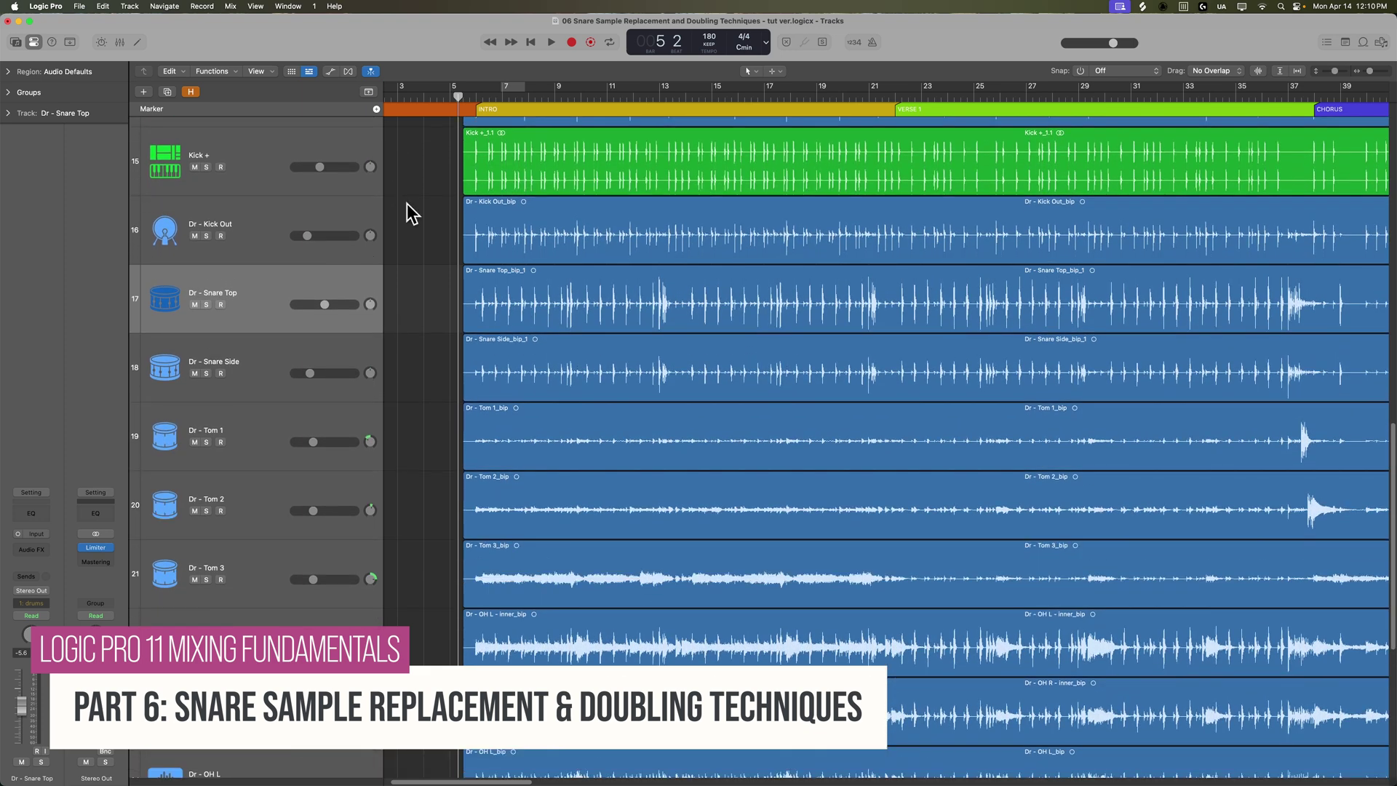
scroll(406, 202, up, 3)
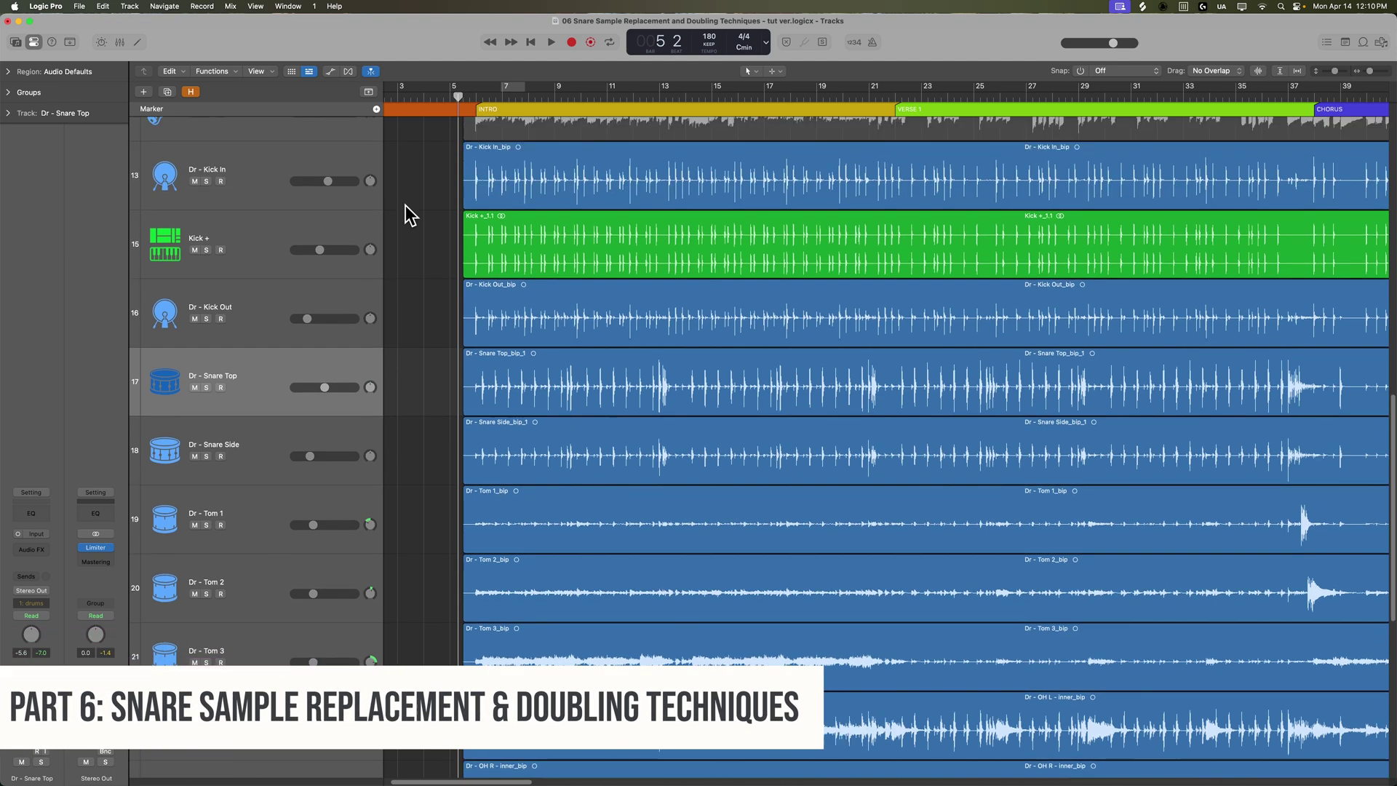
click(326, 256)
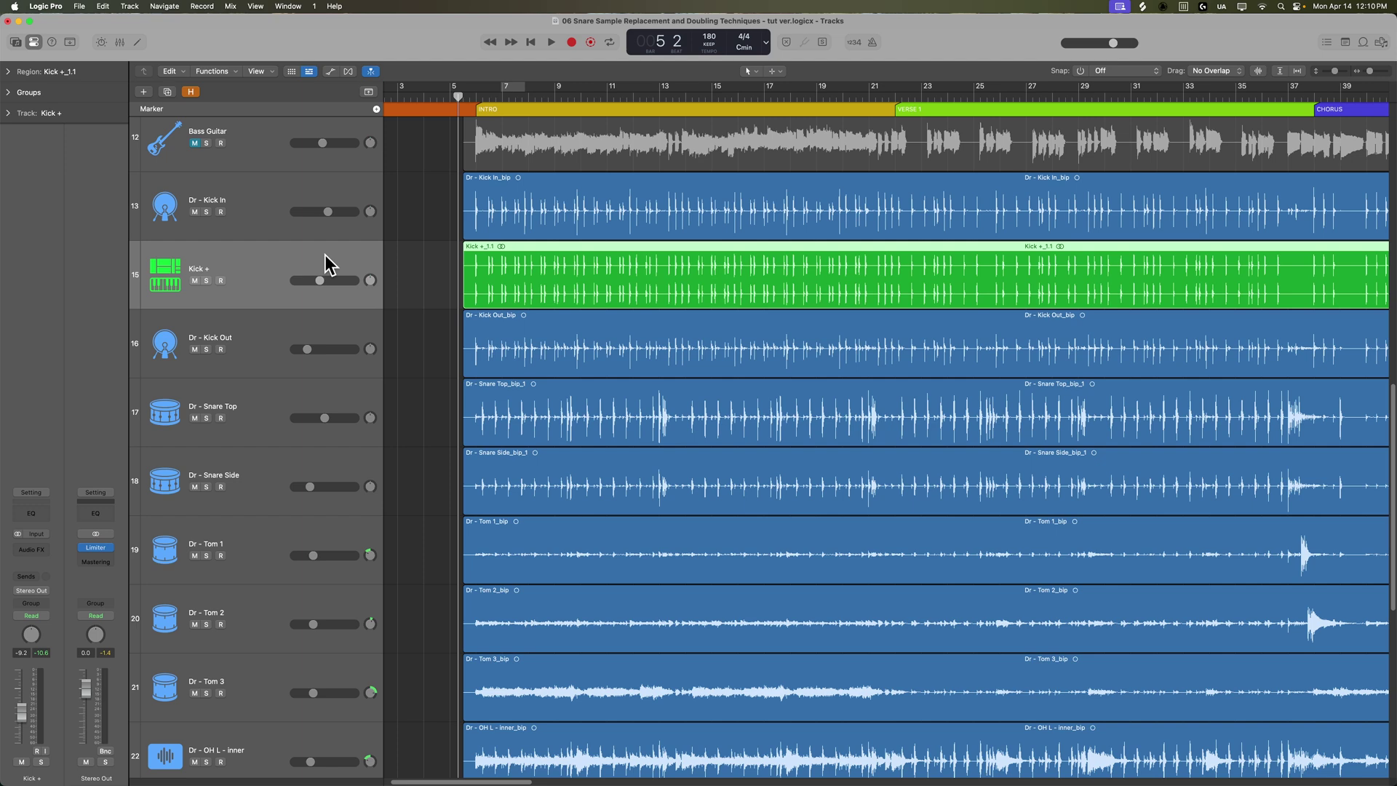
click(308, 398)
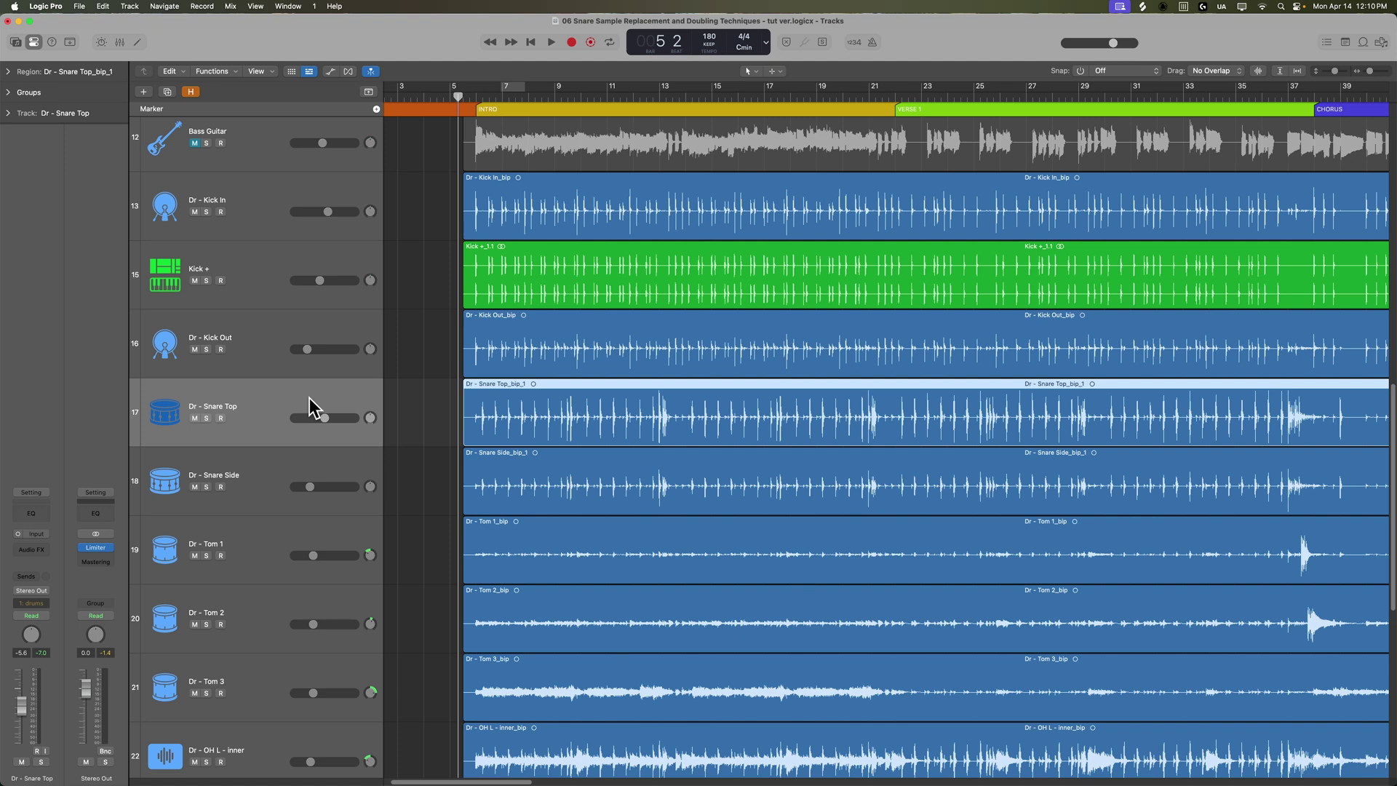
Step: Zoom to the intro, solo Dr - Snare Top, and place the playhead at bar 5 beat 4
key(super+Left)
key(super+Left)
key(super+Left)
key(super+Left)
key(super+Left)
key(super+Left)
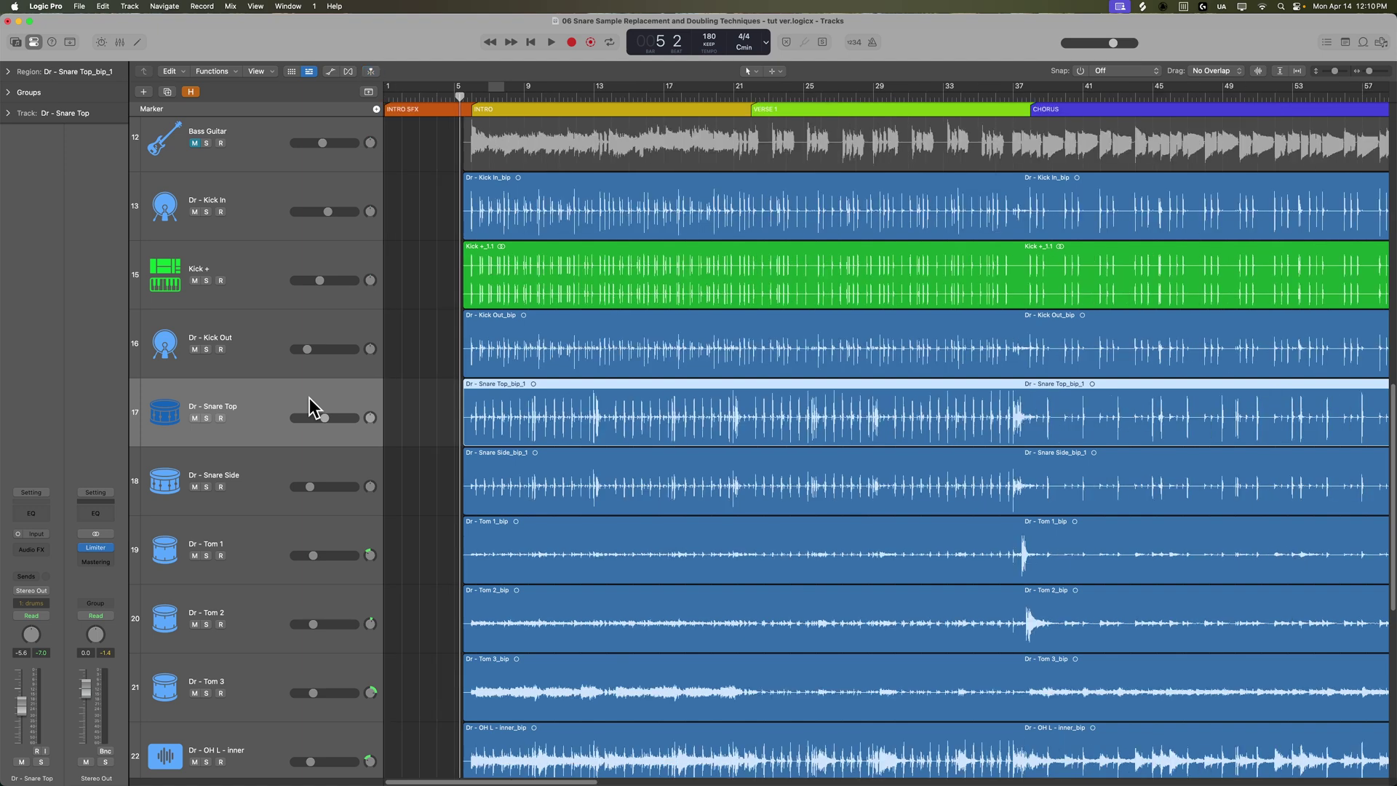
key(super+Left)
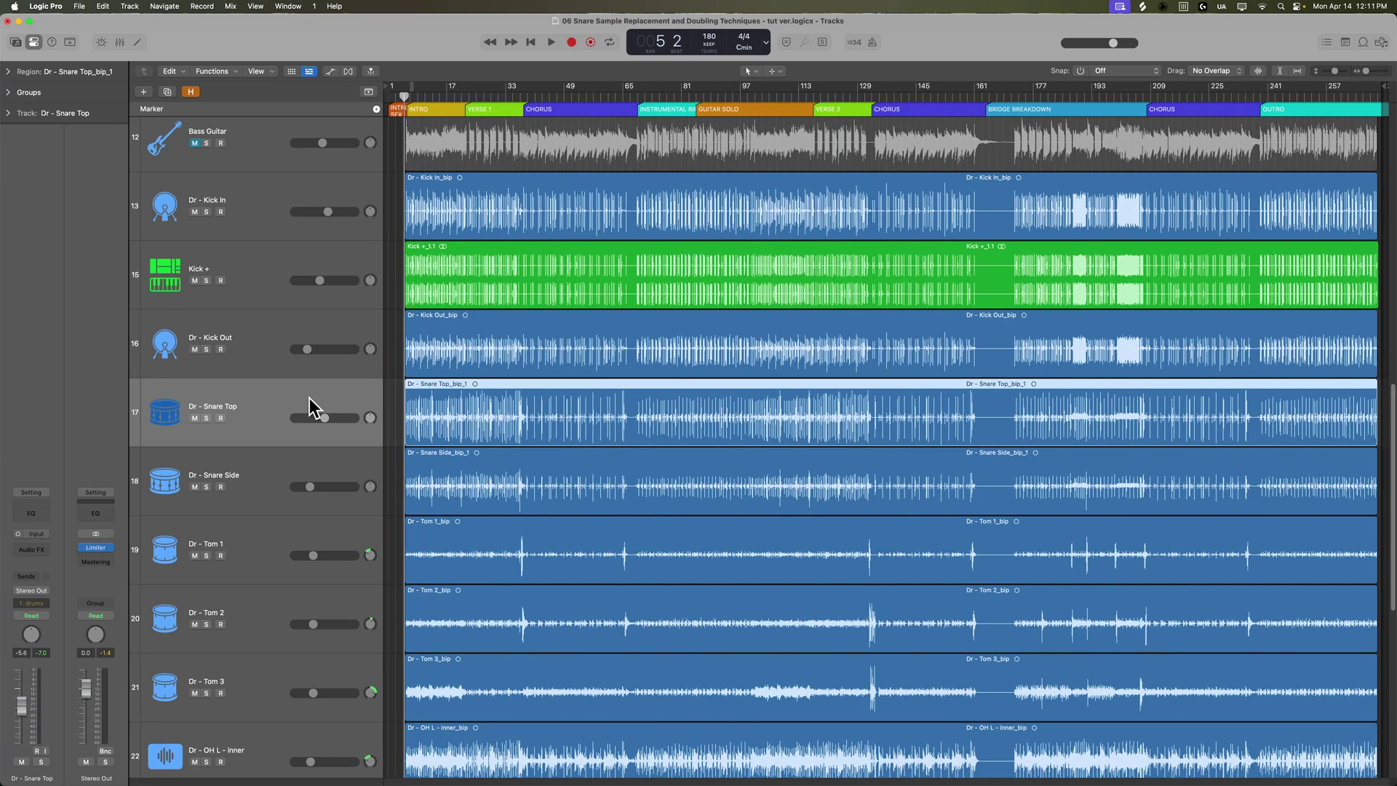
key(super+Right)
key(super+Right)
key(super+Right)
key(super+Right)
key(super+Right)
key(super+Right)
key(super+Right)
key(super+Right)
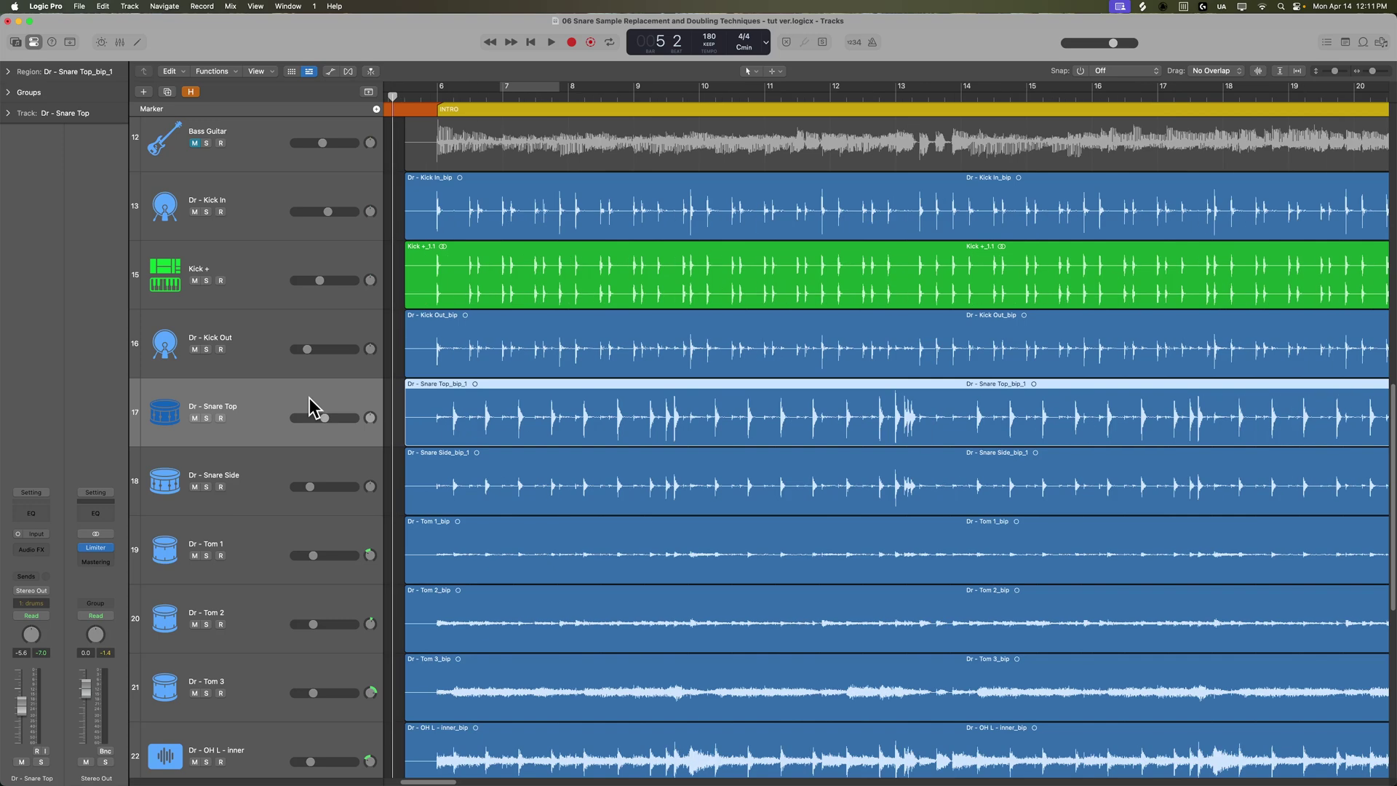
key(s)
click(429, 96)
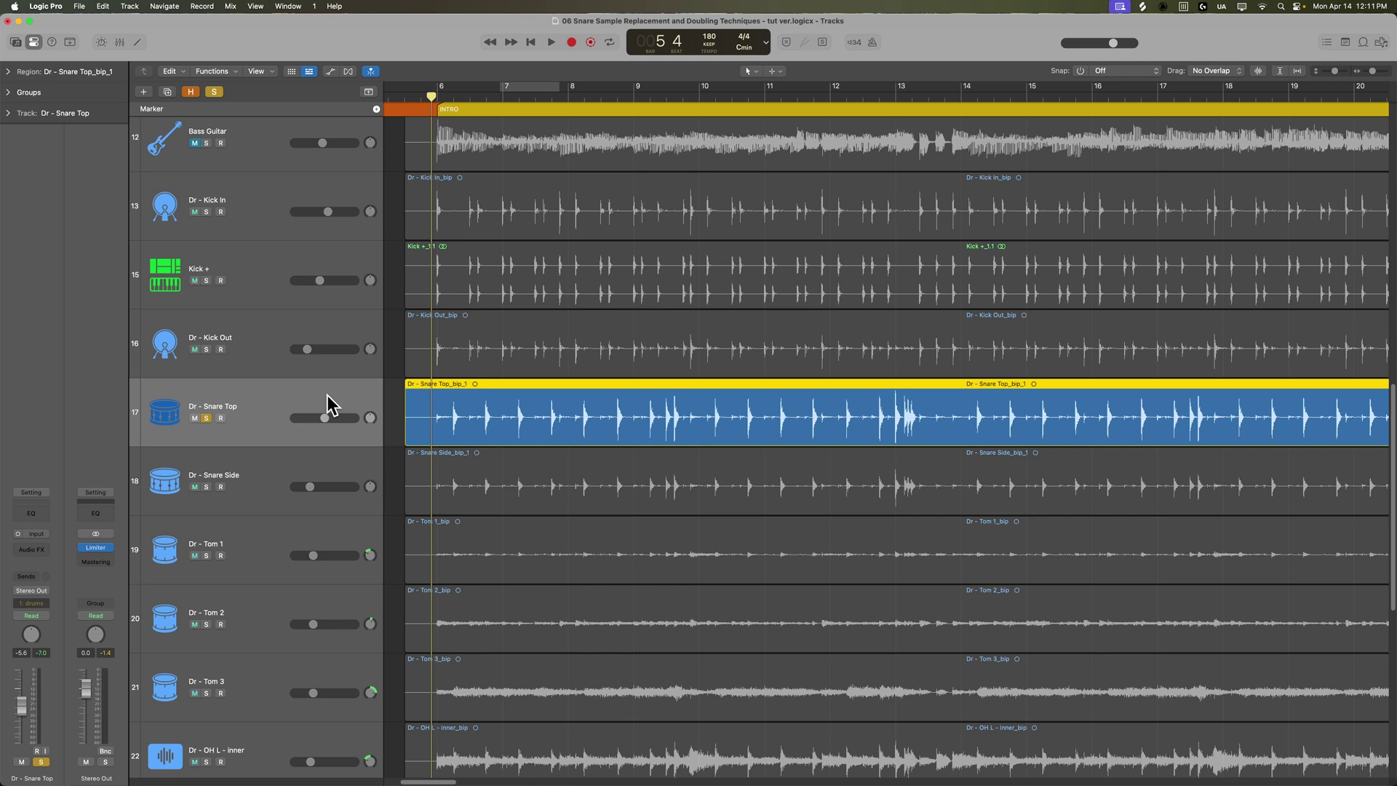
Step: Zoom in, play the soloed snare, and reset the Snare Top volume to 0 dB
key(super+Right)
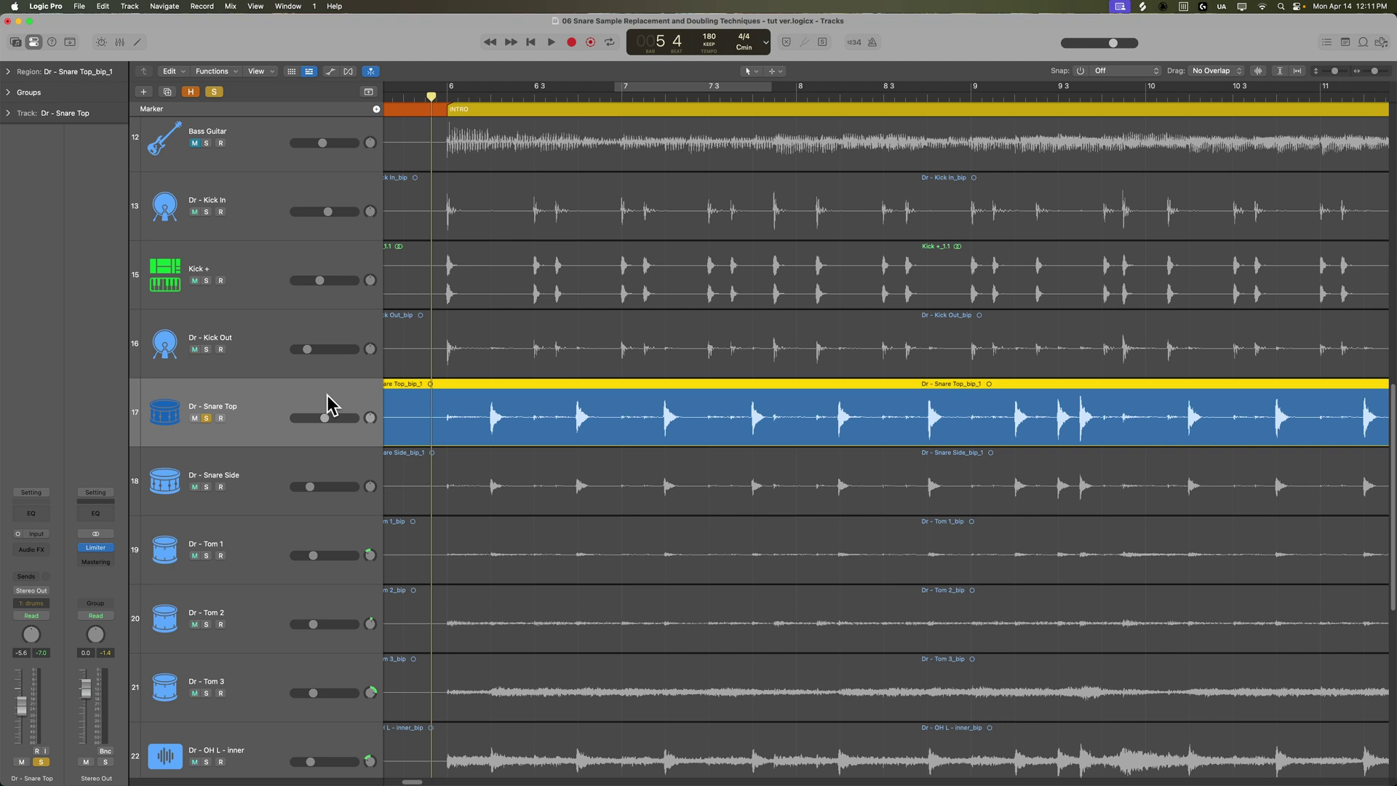
key(space)
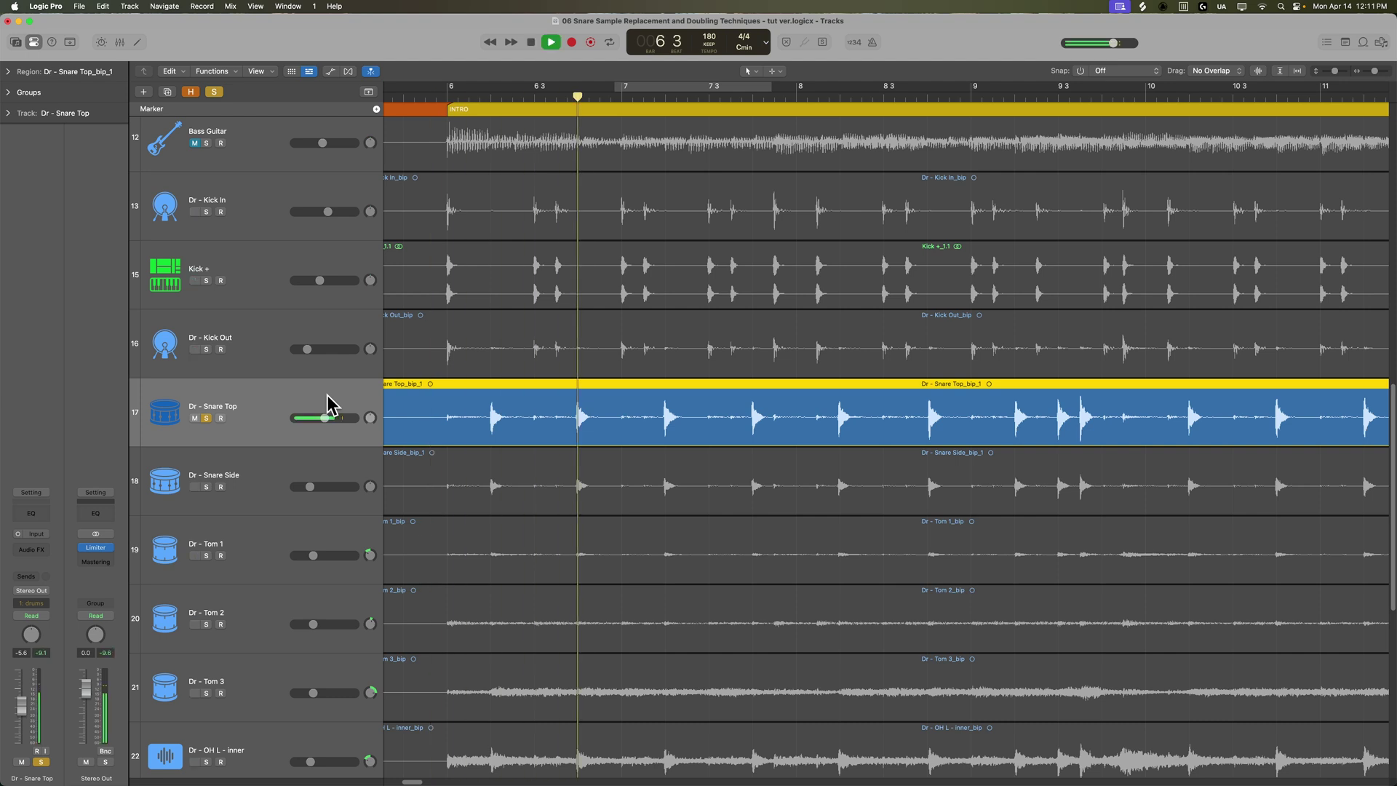
alt+click(21, 705)
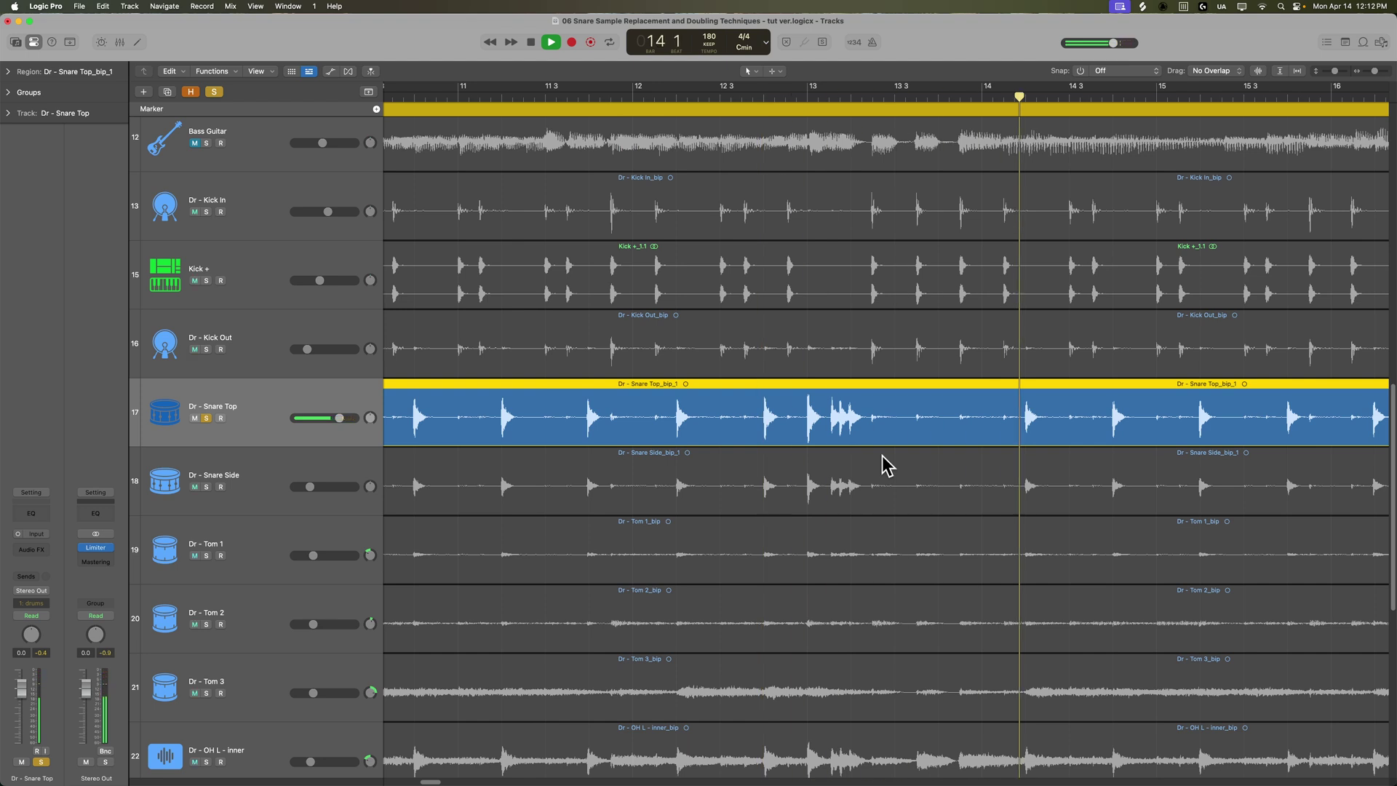
key(space)
Step: Play the snare from just before VERSE 1, stopping at bar 28
scroll(939, 455, right, 5)
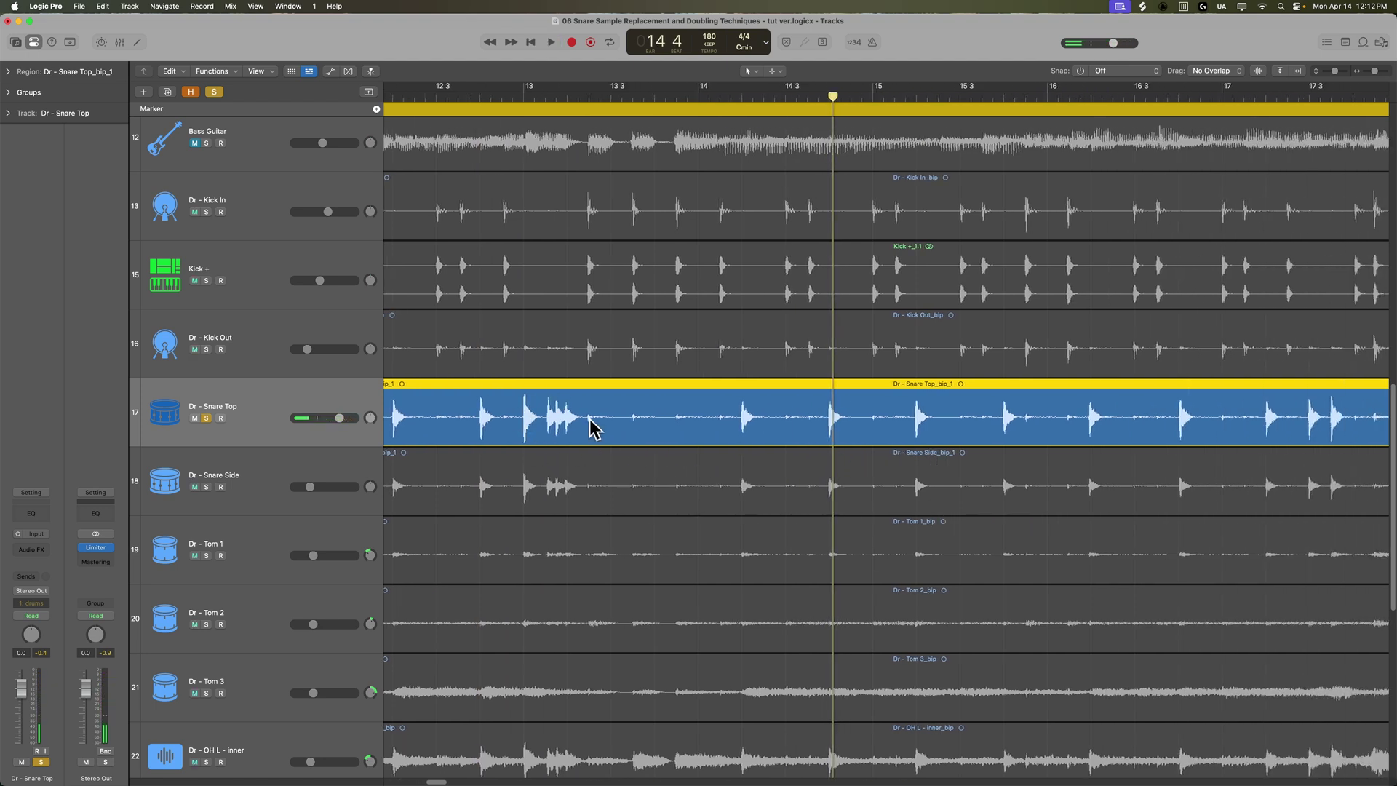
scroll(646, 431, right, 10)
scroll(646, 432, right, 15)
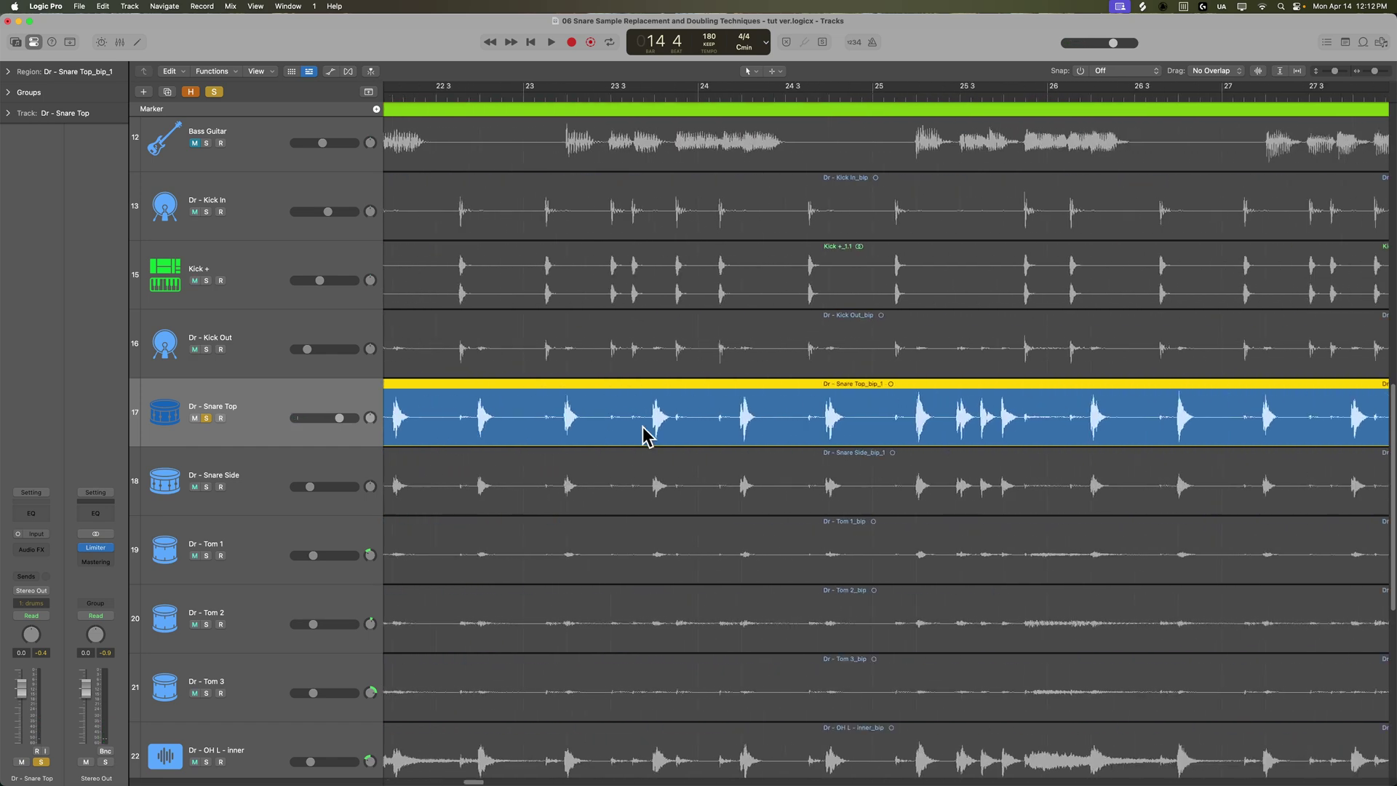
scroll(643, 435, left, 3)
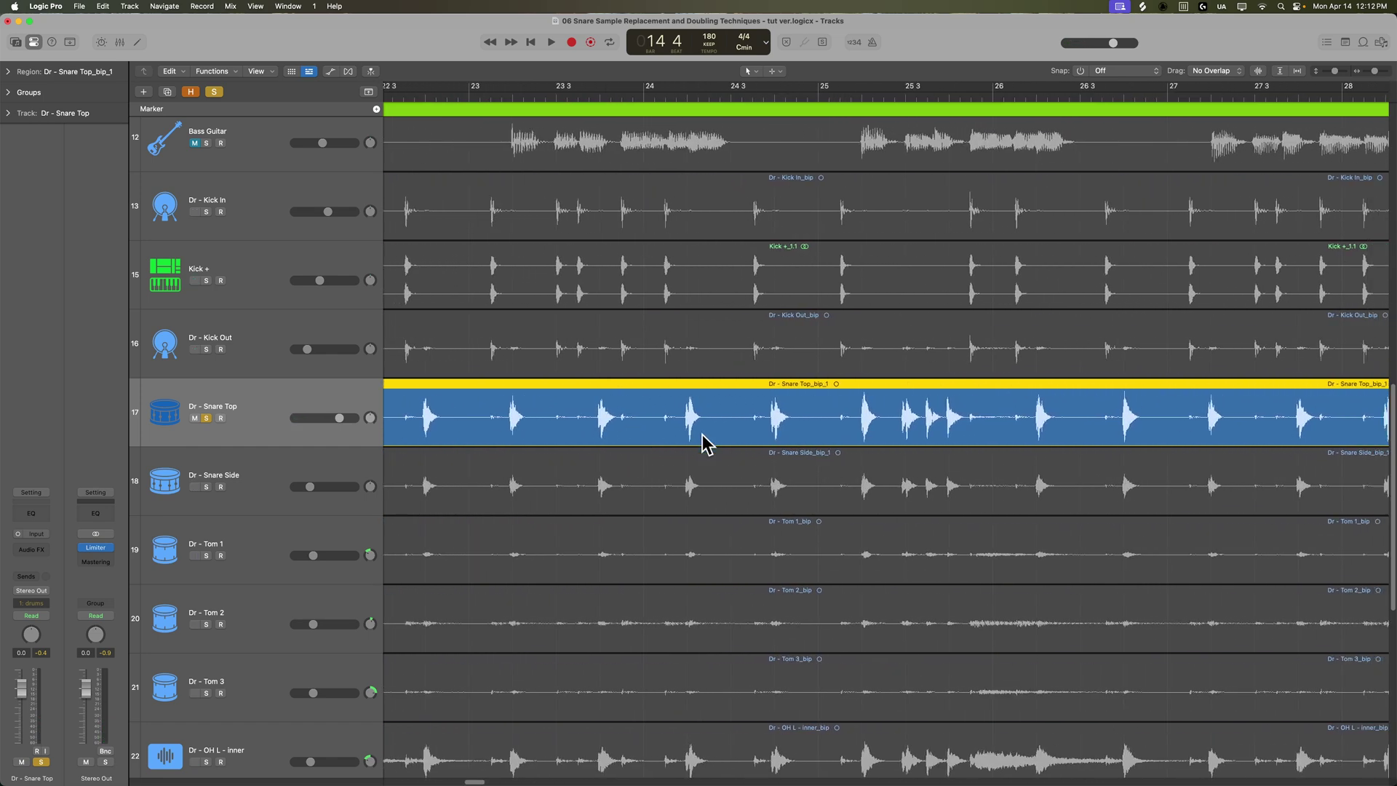
scroll(835, 427, left, 3)
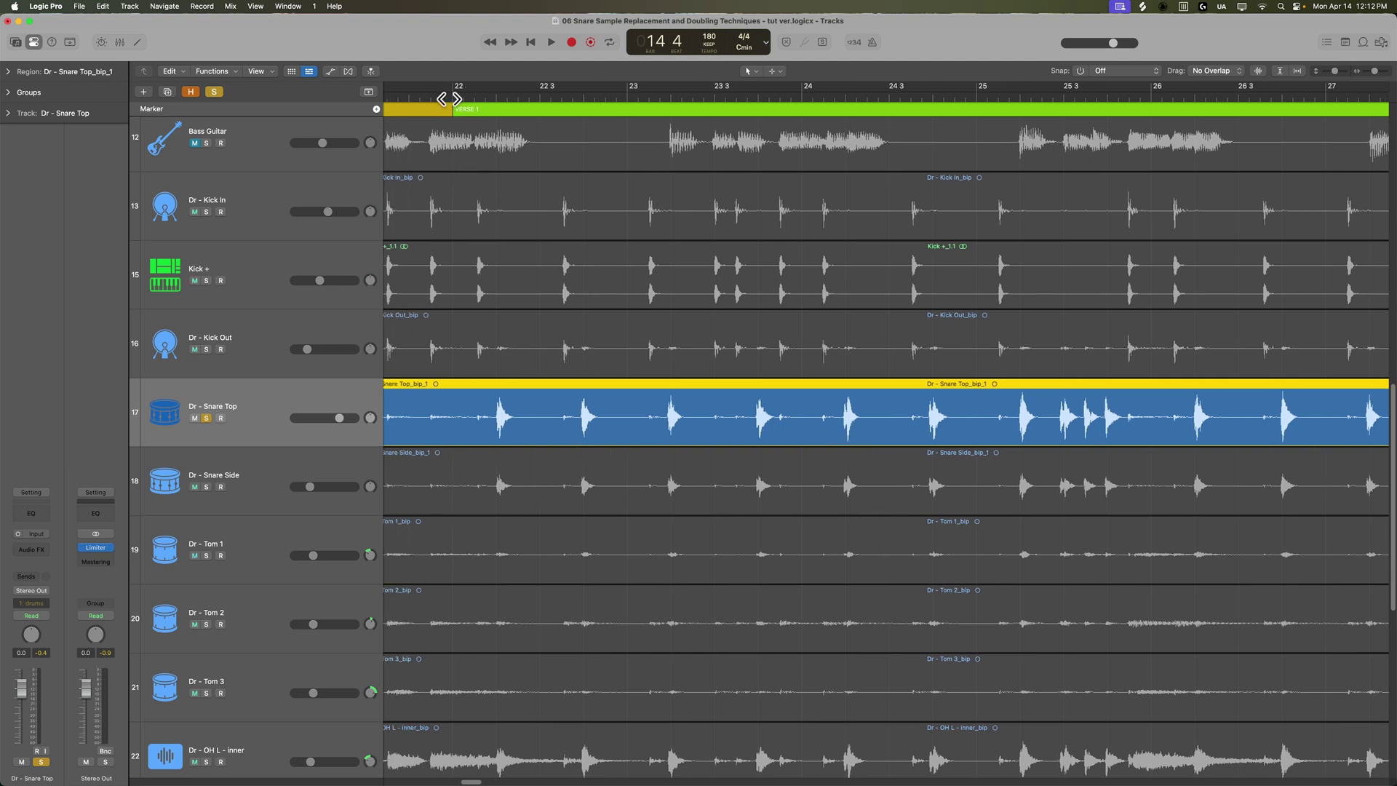
click(449, 97)
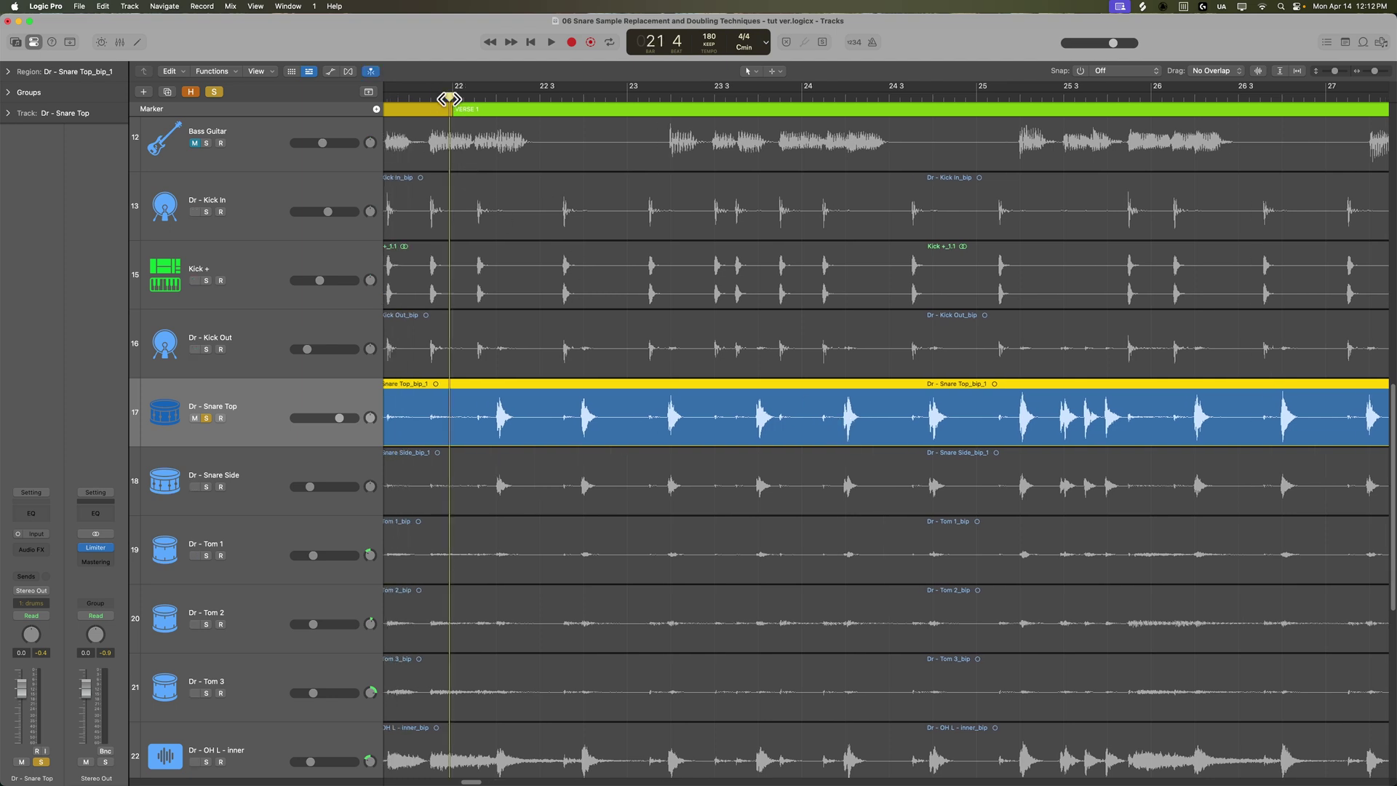
key(space)
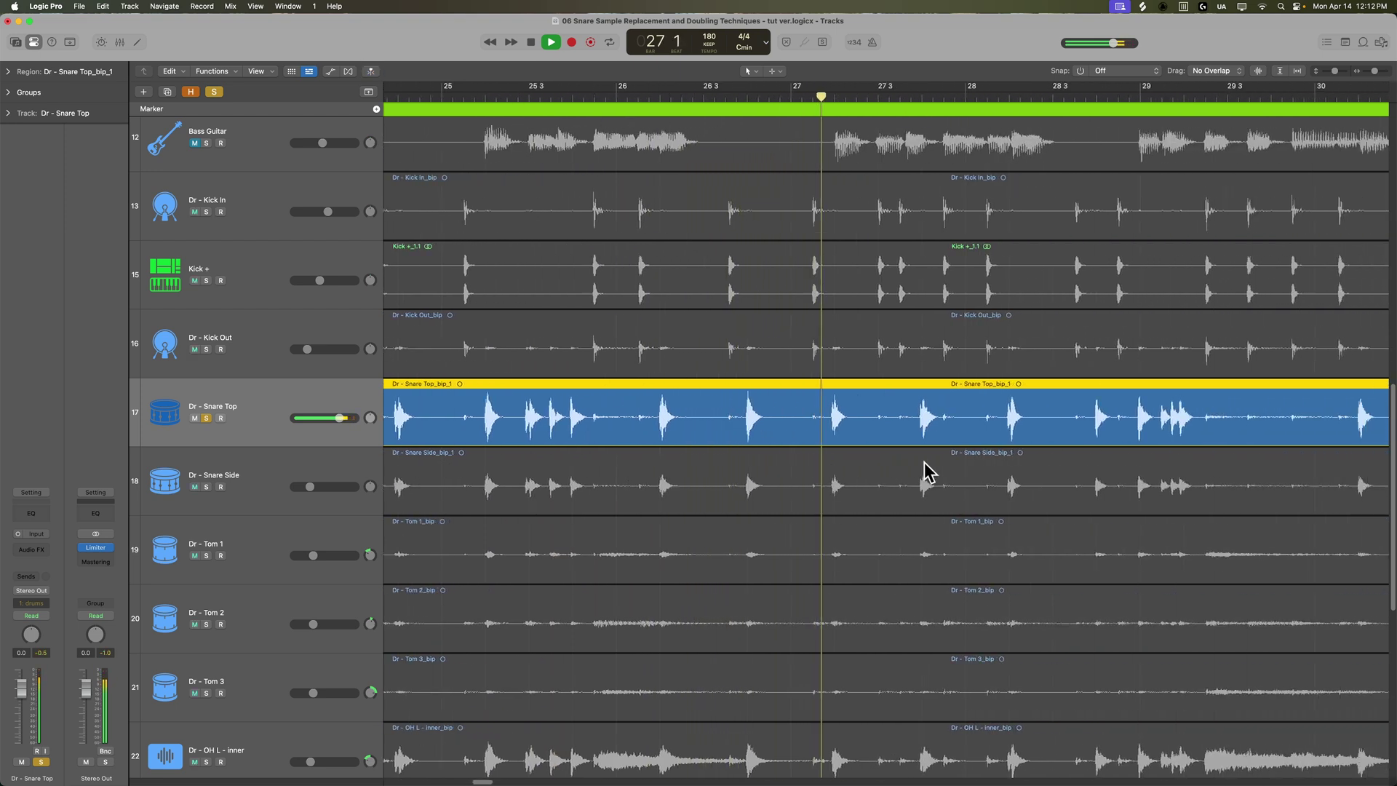
key(space)
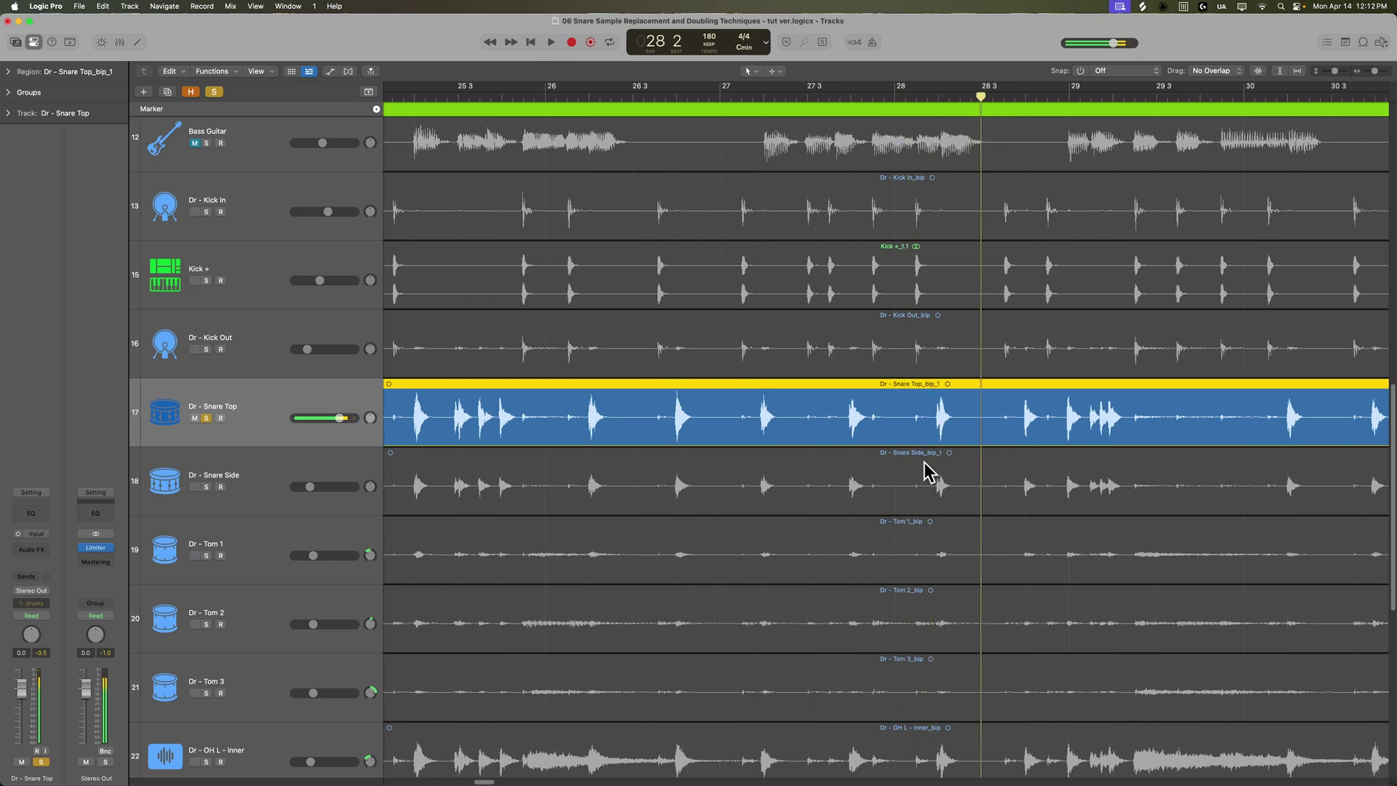
Step: Zoom in and scroll around to inspect the snare hits near bar 28
key(super+Right)
key(super+Right)
key(super+Right)
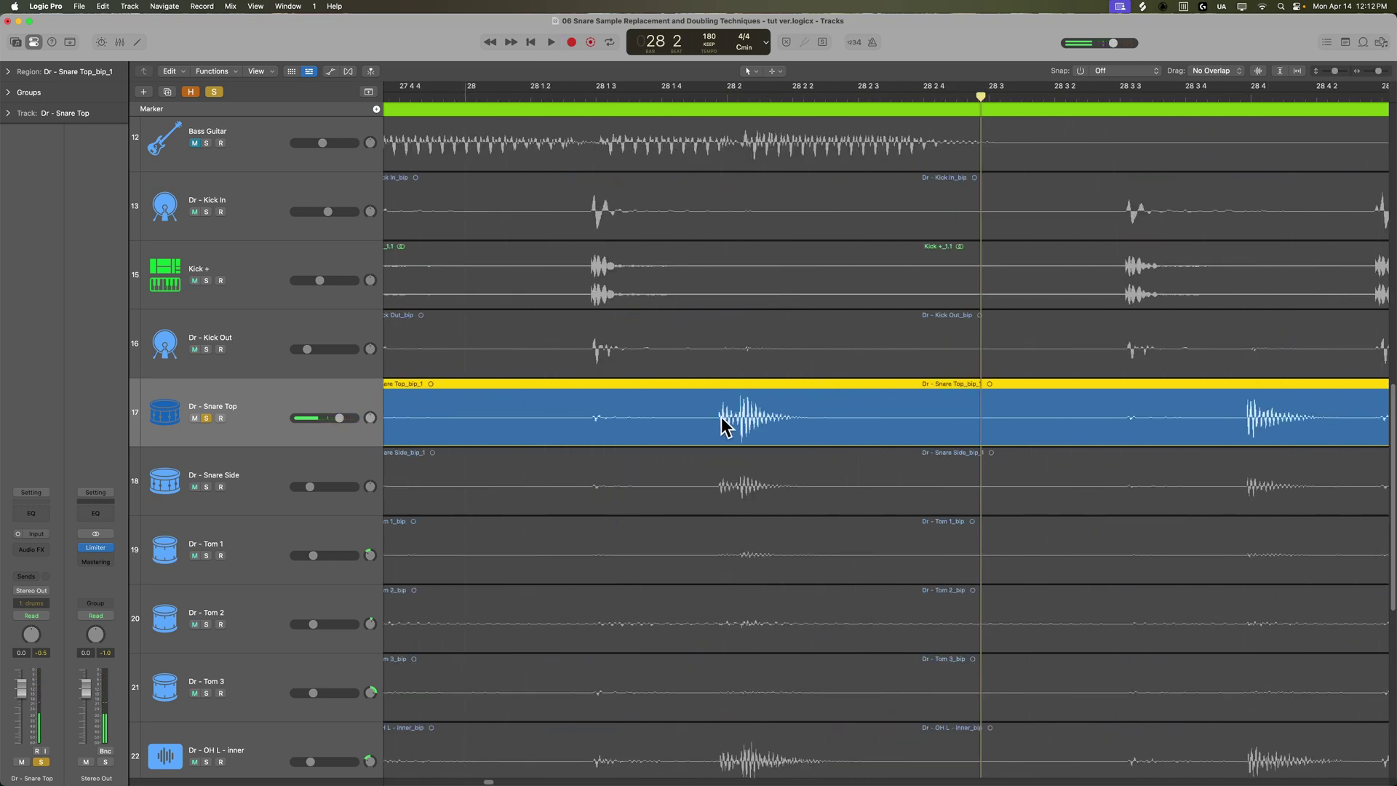
scroll(757, 458, left, 2)
scroll(757, 458, left, 15)
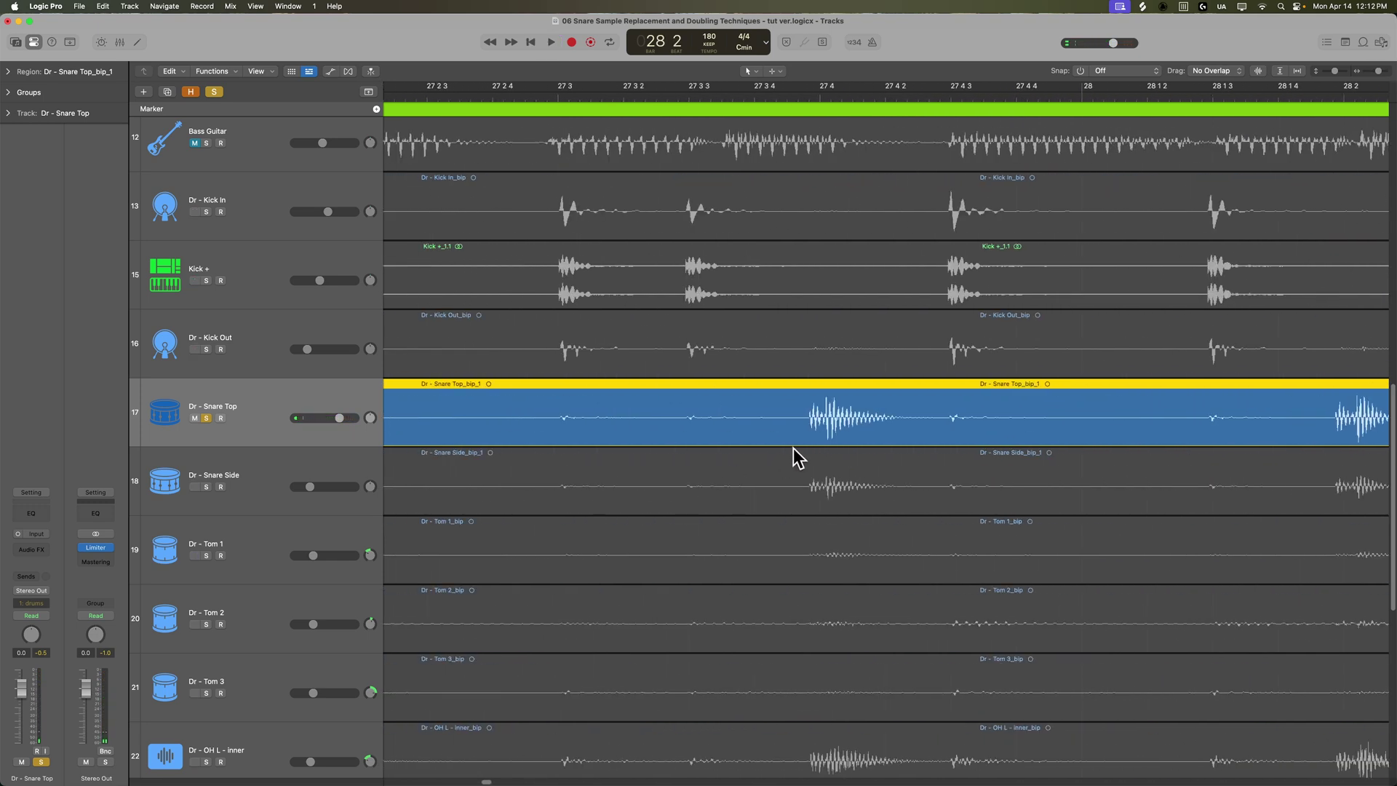
scroll(753, 480, left, 12)
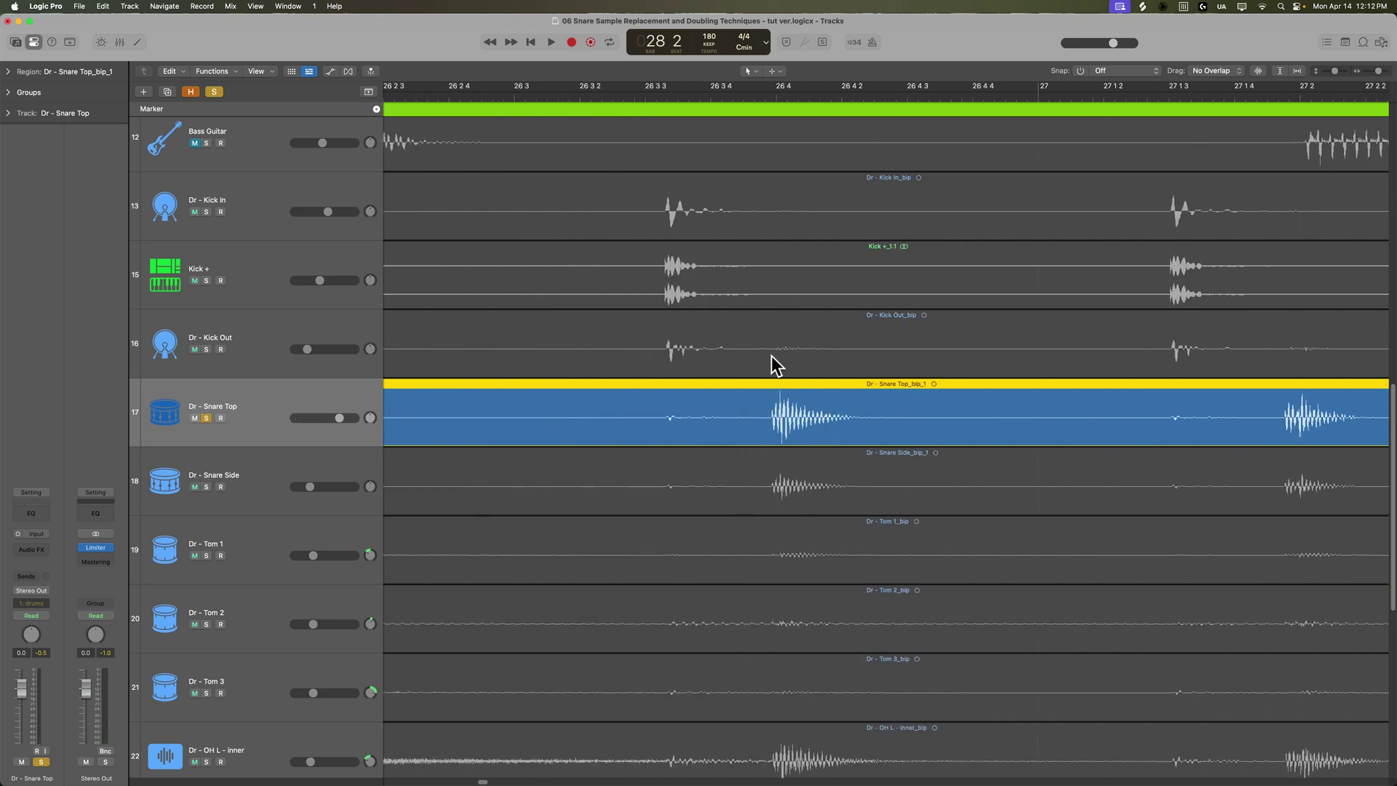
scroll(797, 390, down, 10)
scroll(797, 391, down, 5)
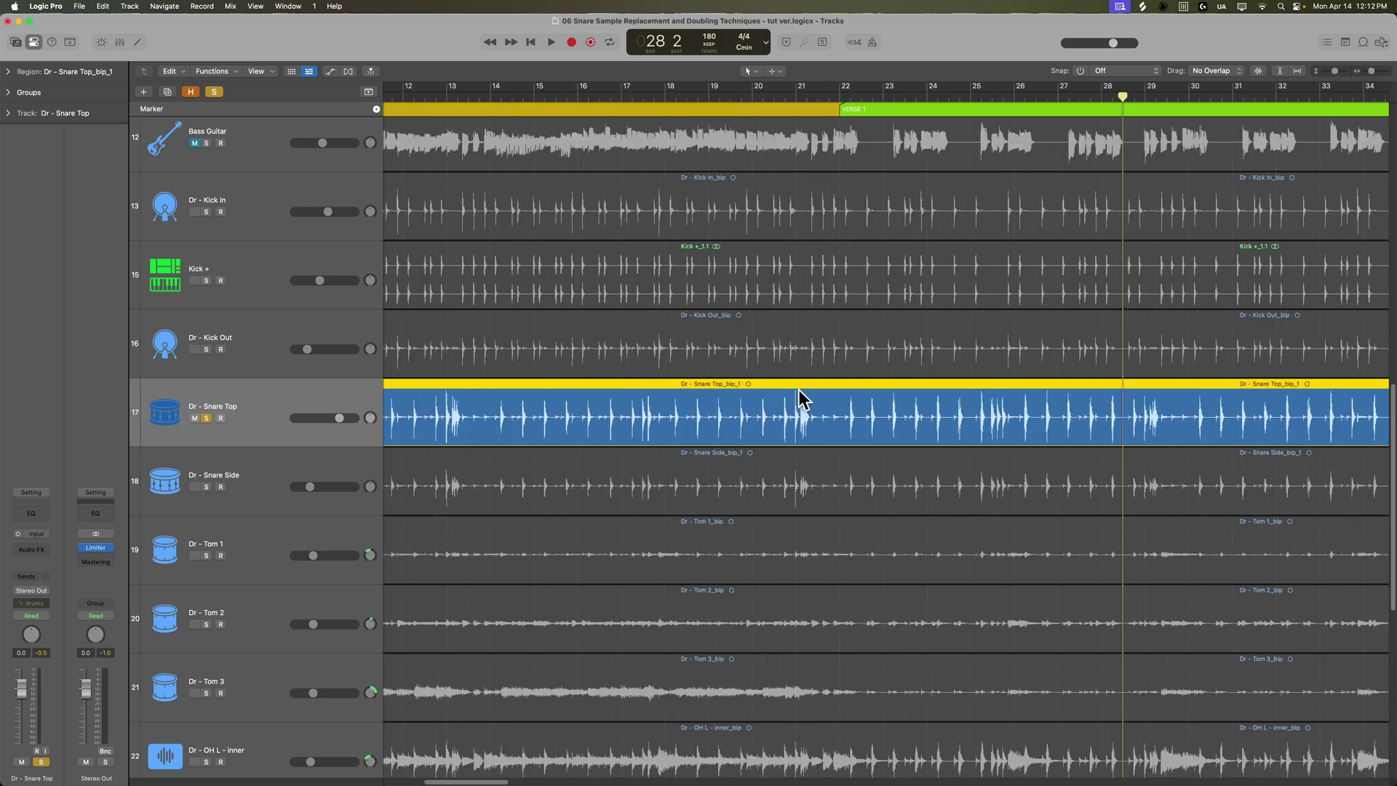
scroll(797, 390, down, 8)
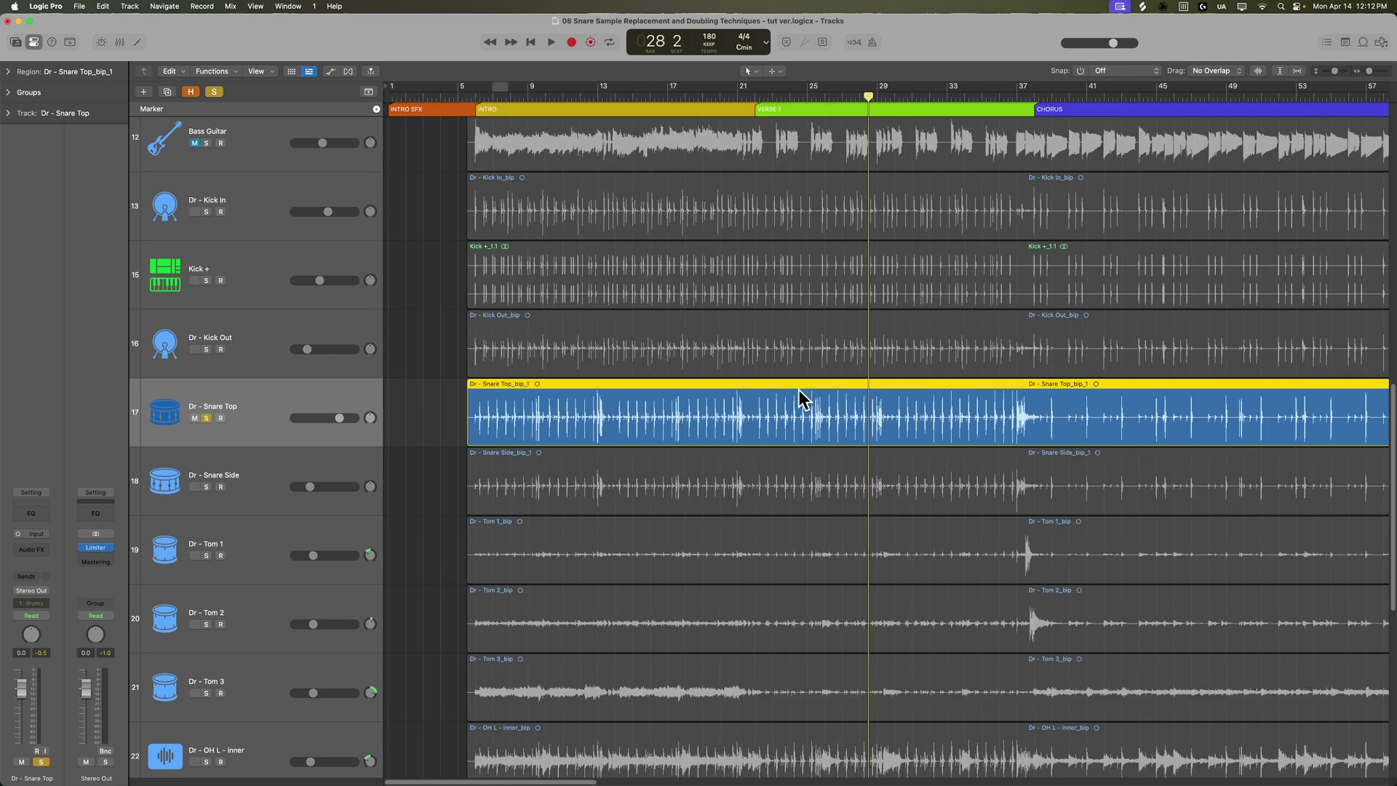
scroll(802, 387, right, 5)
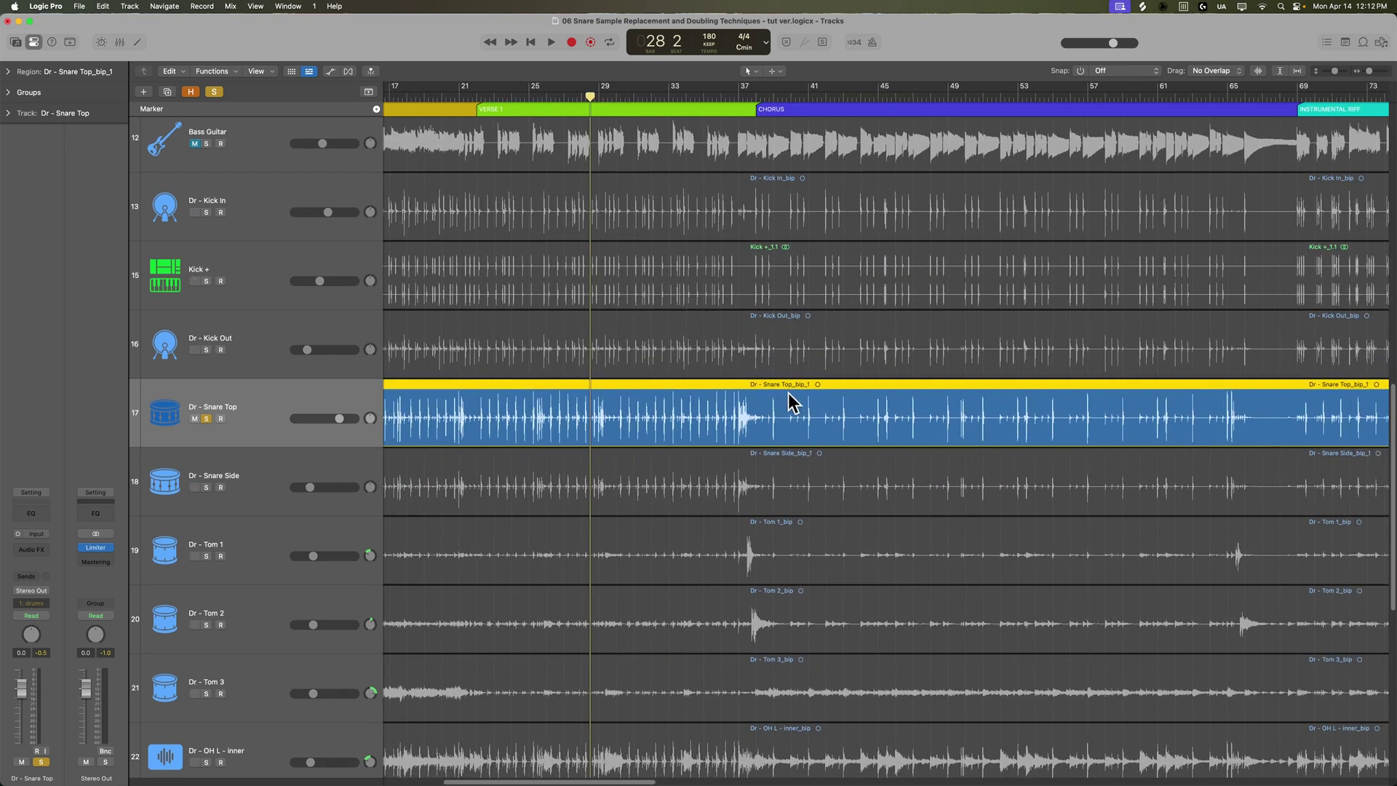
click(754, 96)
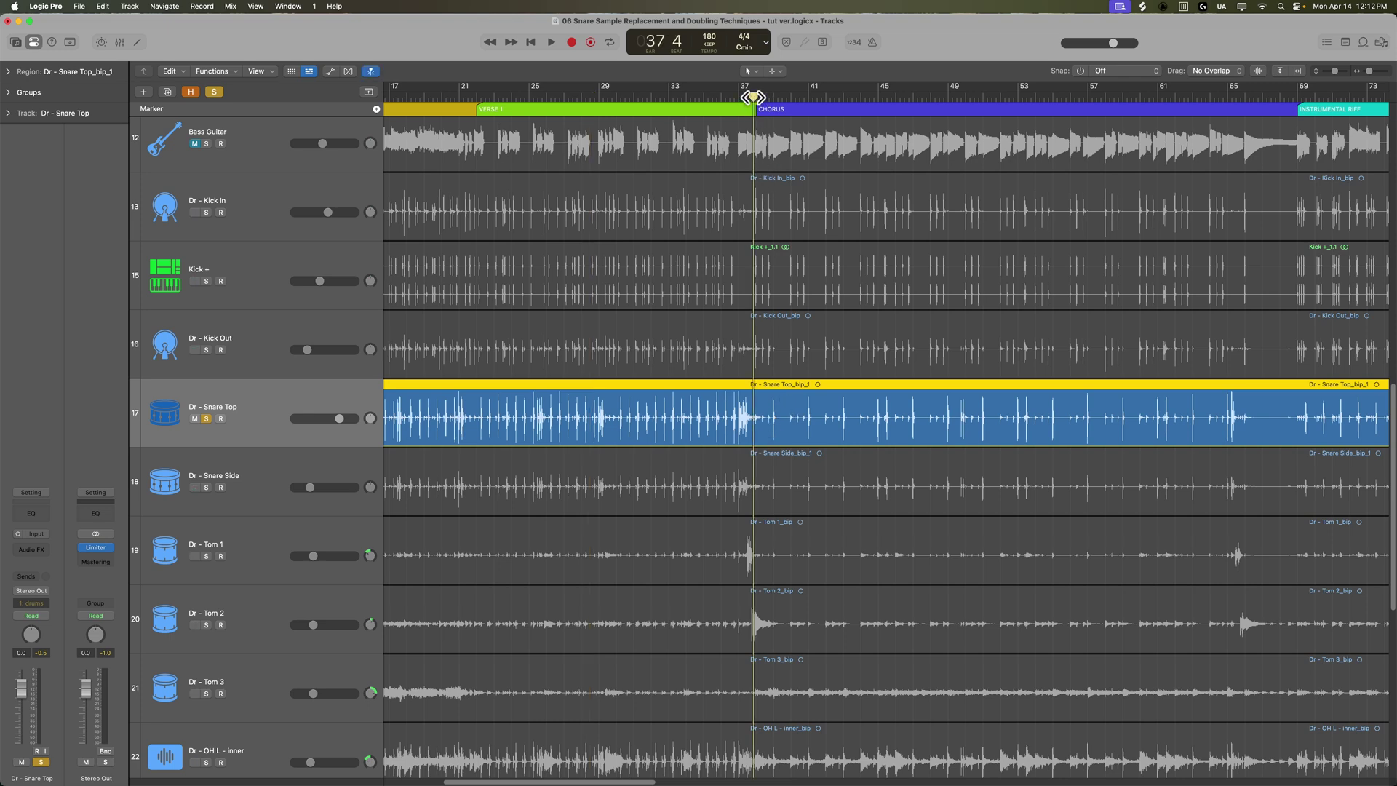
scroll(521, 175, down, 10)
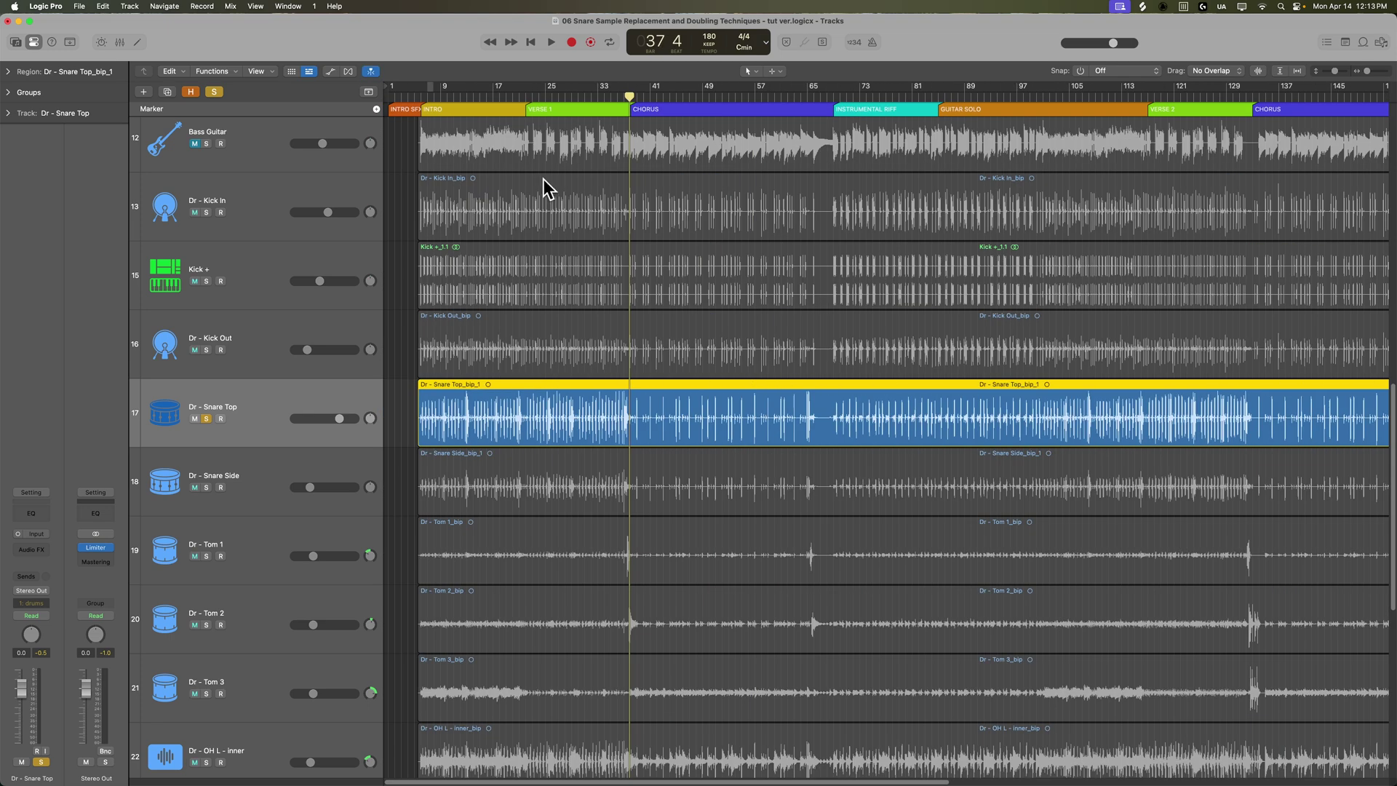
click(414, 96)
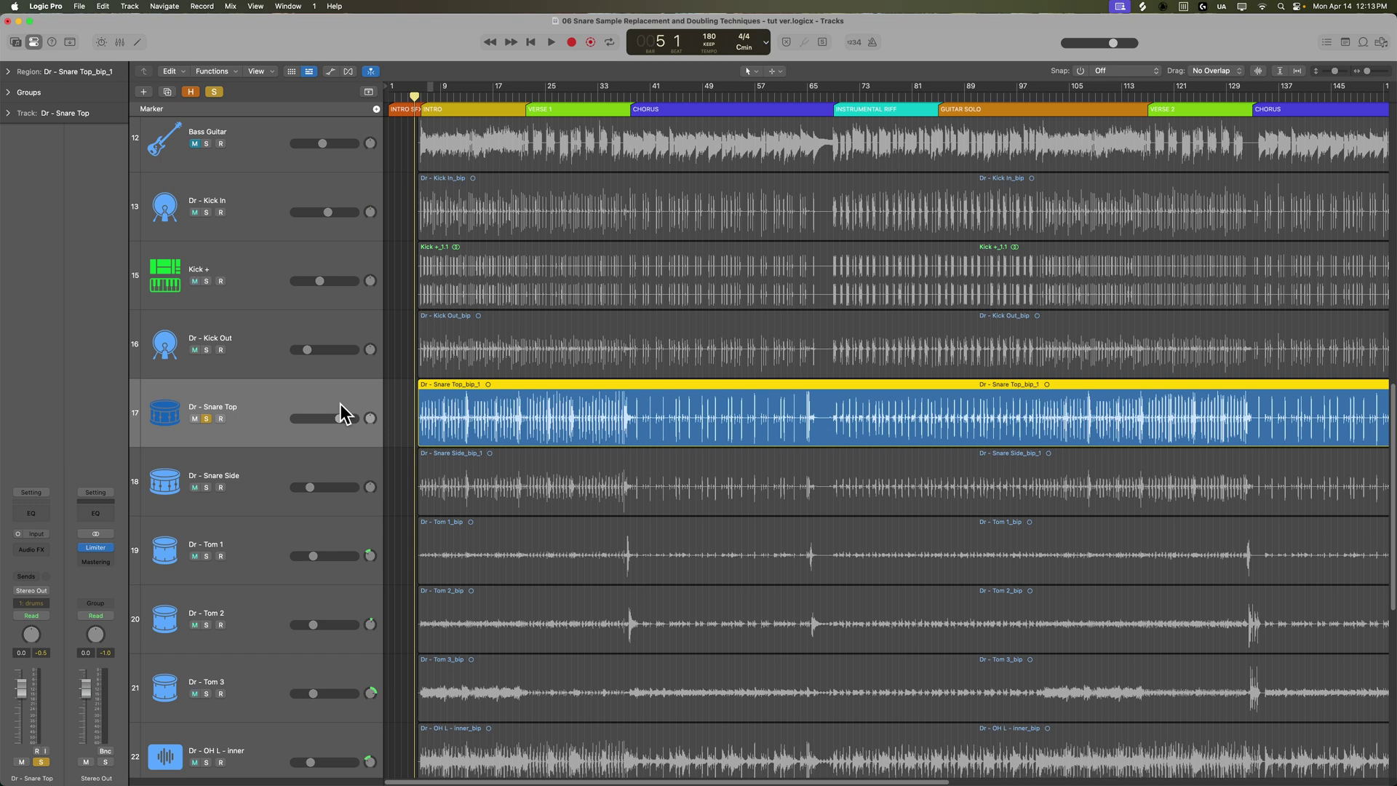
key(super+Right)
key(super+Right)
key(super+Right)
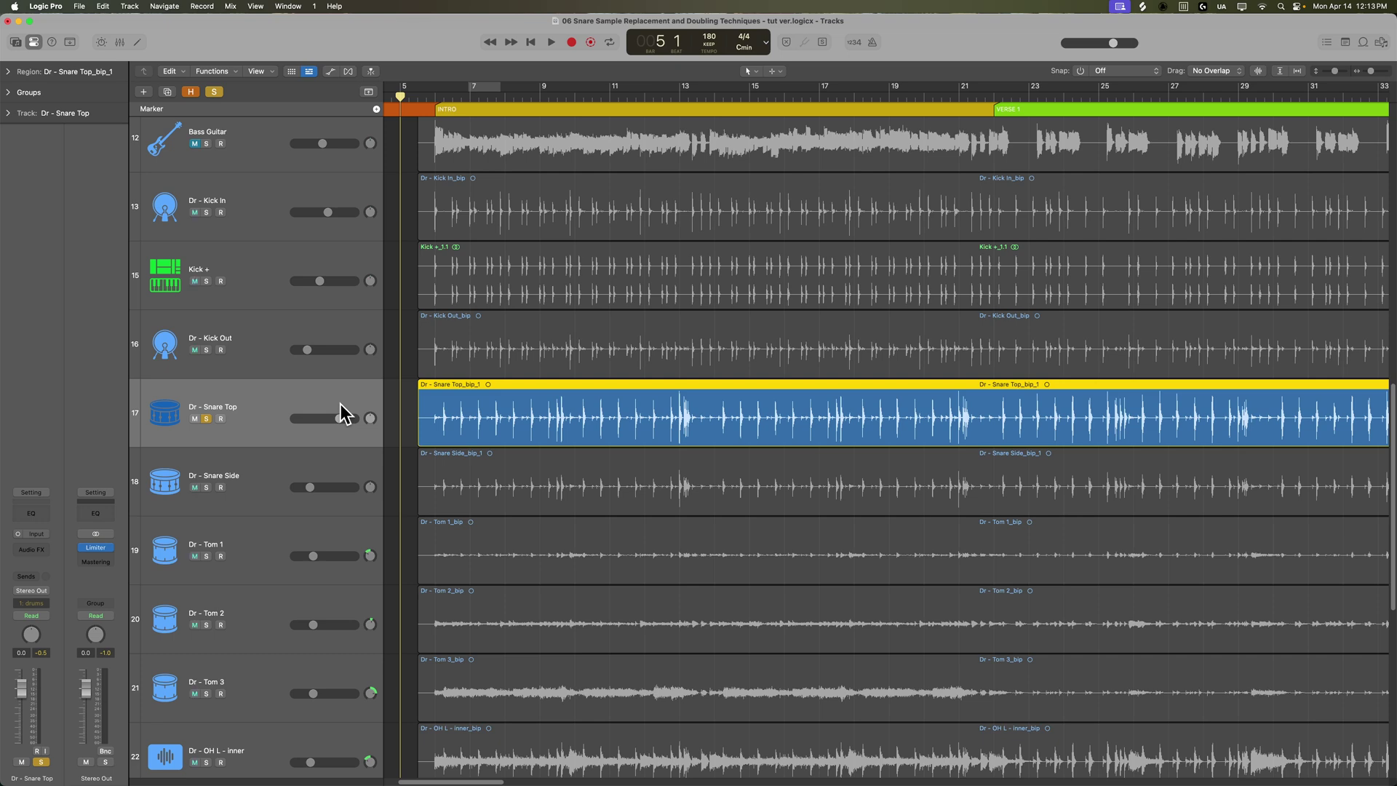
Step: In Finder, open 03 Drum Samples and pick the Snare - DW CS 14x7 folder
key(super+Tab)
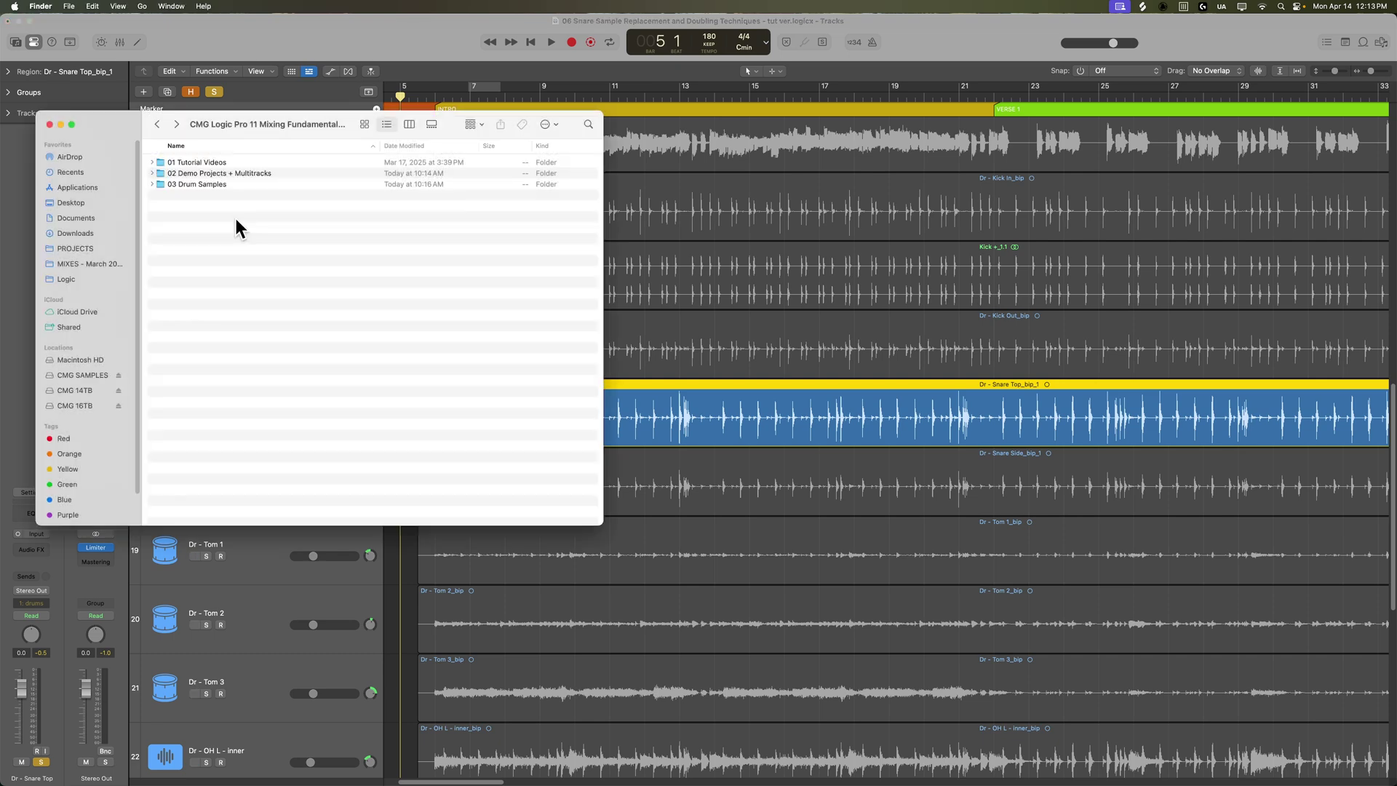
double_click(219, 184)
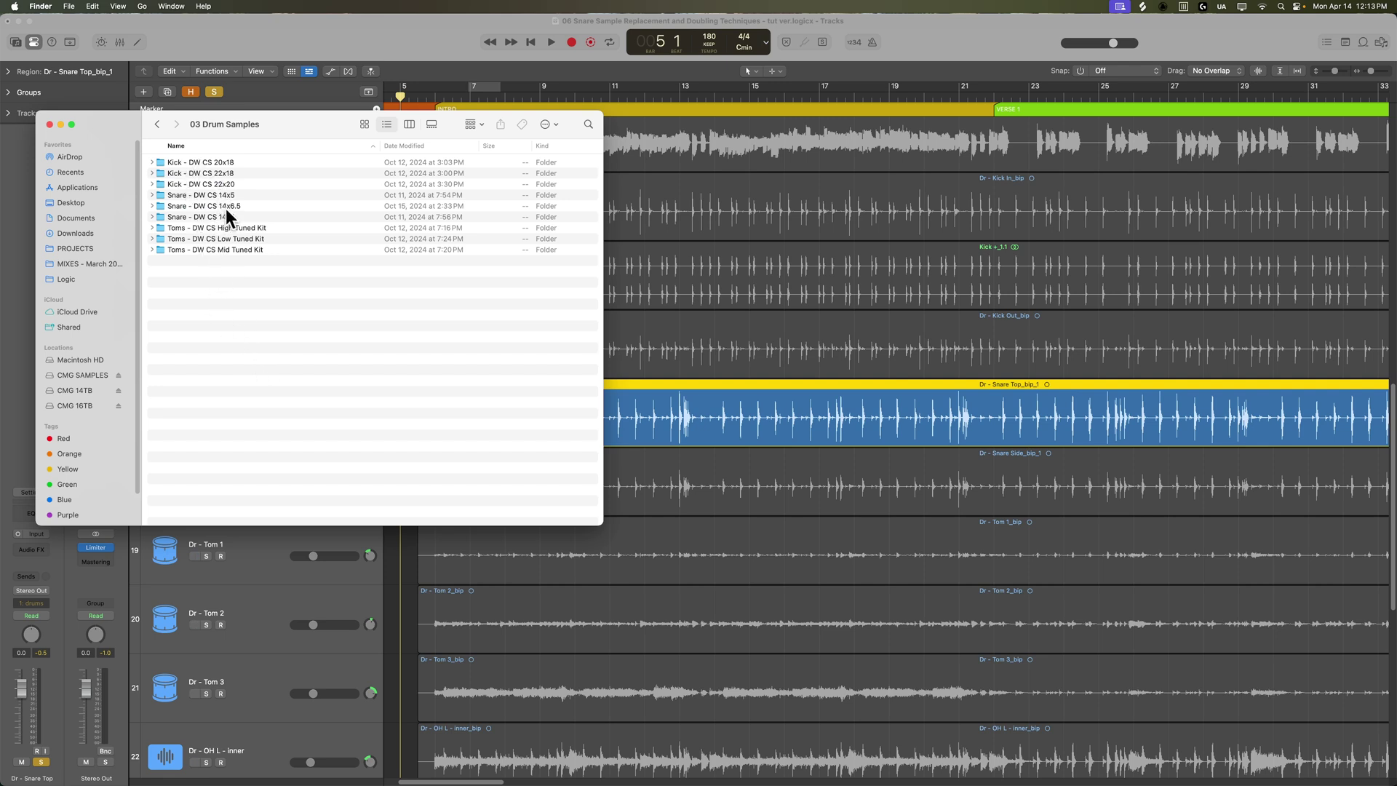
click(233, 196)
click(239, 204)
click(244, 215)
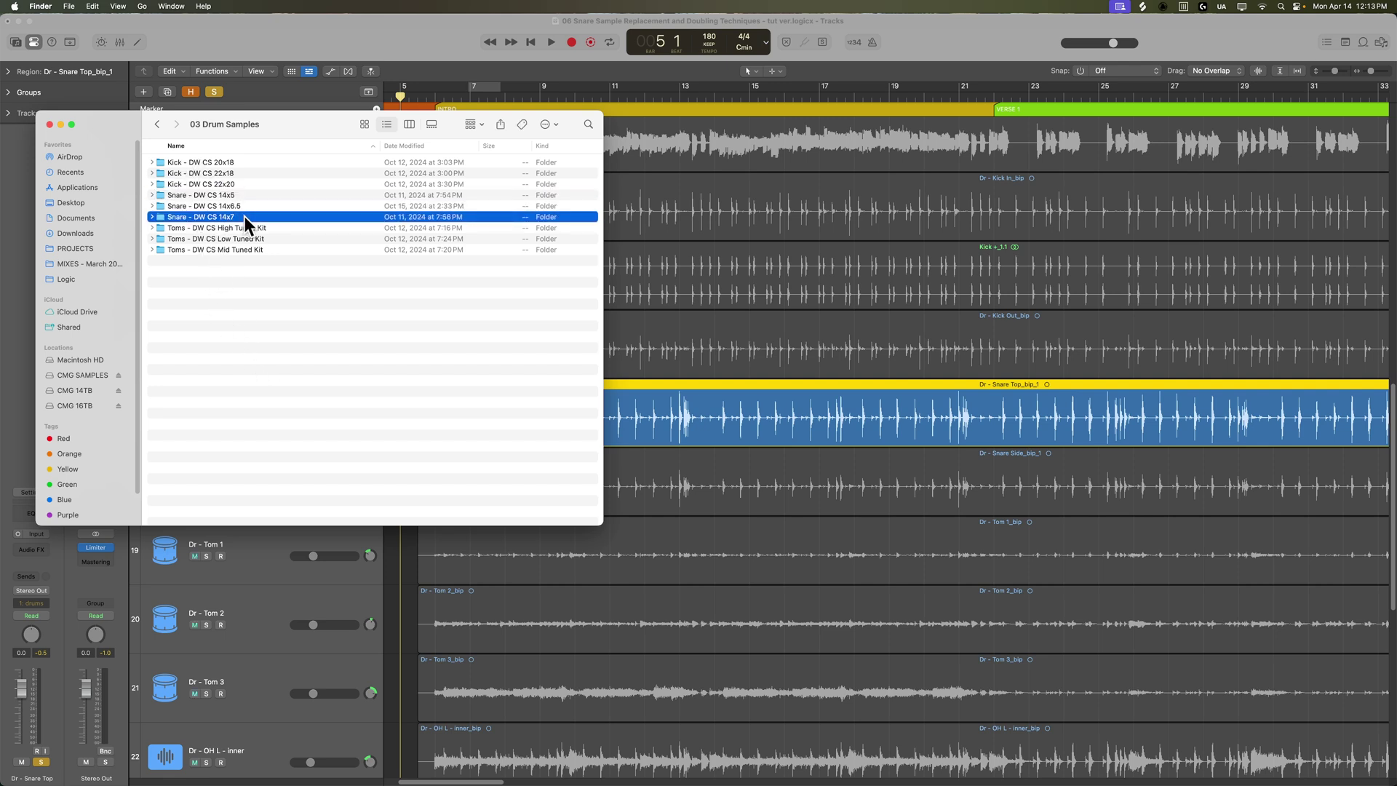
key(Up)
key(Up)
key(Down)
key(Down)
Step: Open Snare DW CS 14x7's low tuning folder, peek into 02 Brushes, and go back
double_click(242, 217)
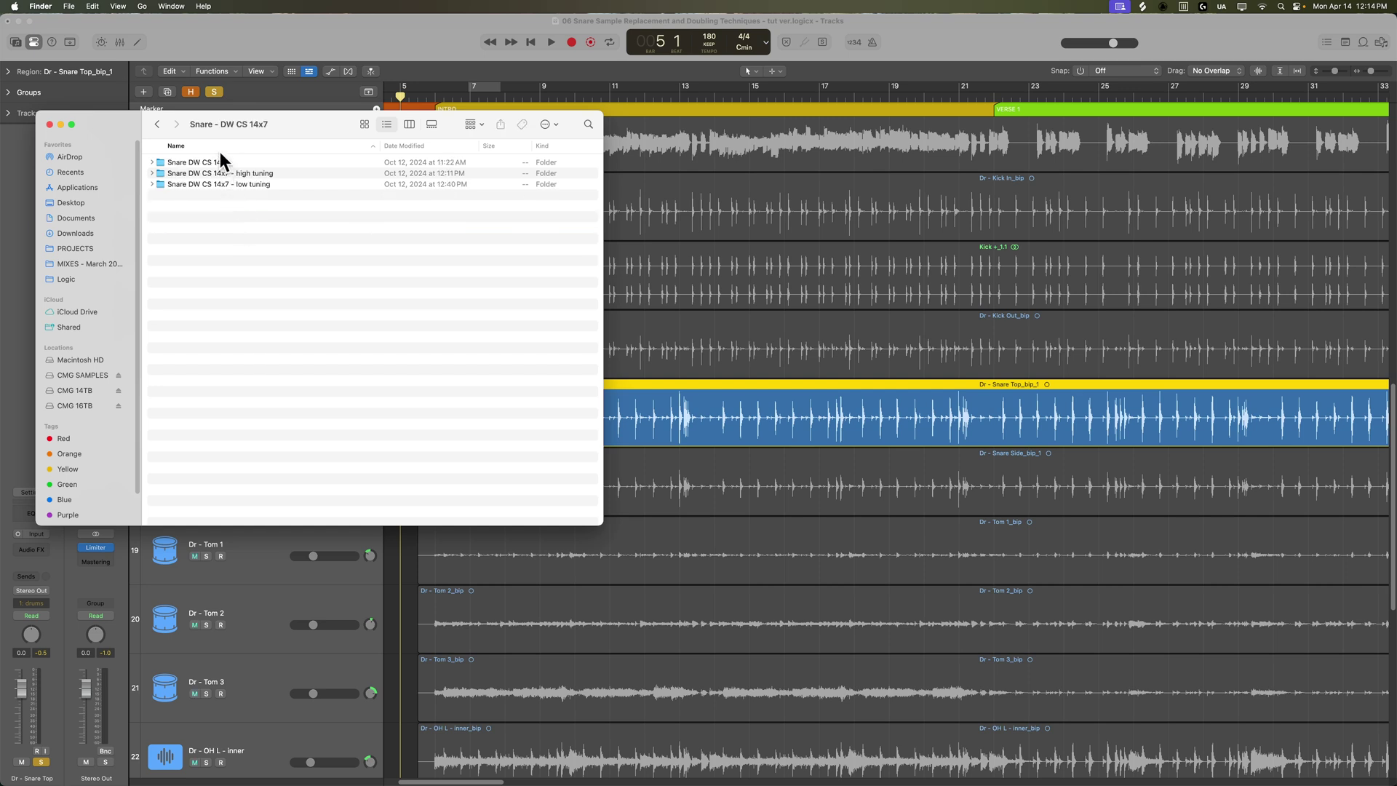
double_click(239, 185)
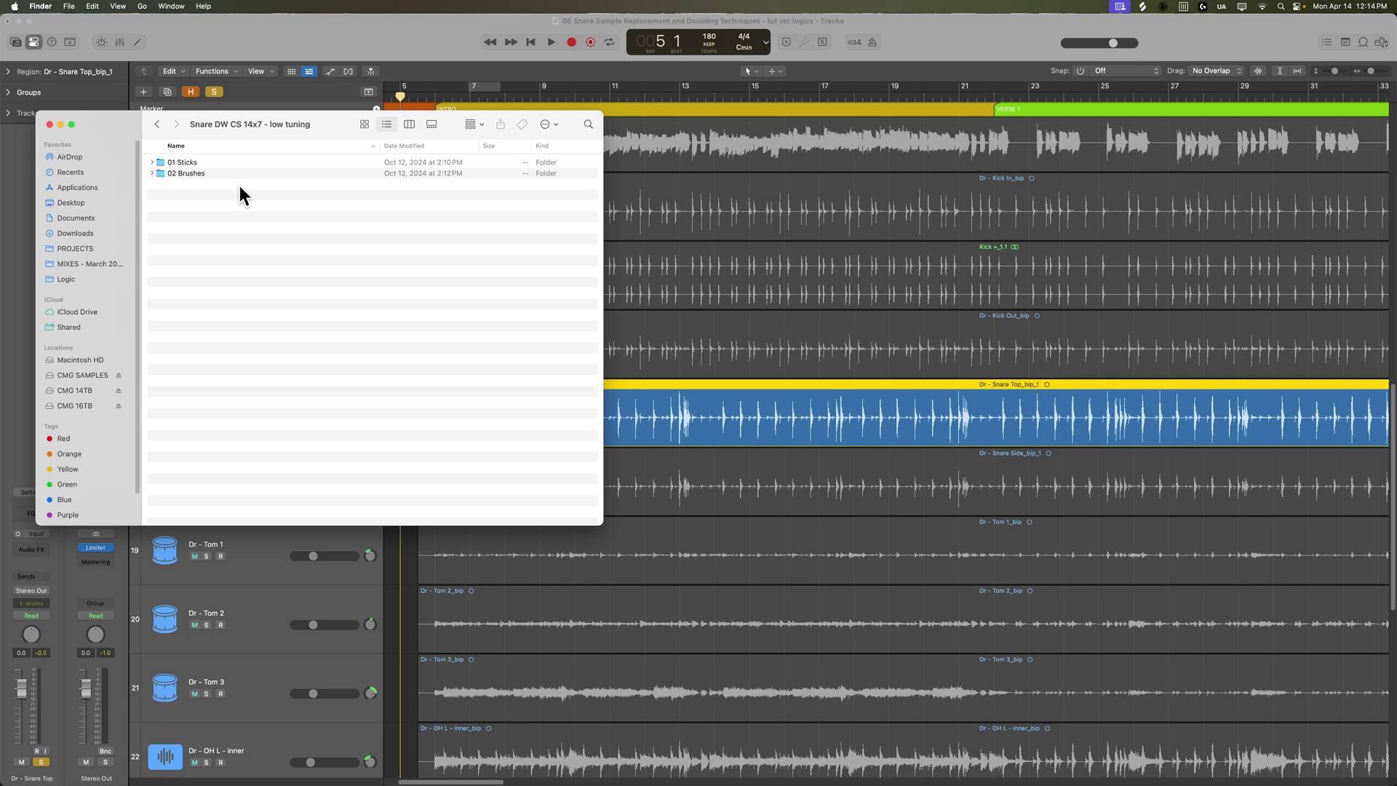
double_click(204, 173)
scroll(247, 349, down, 3)
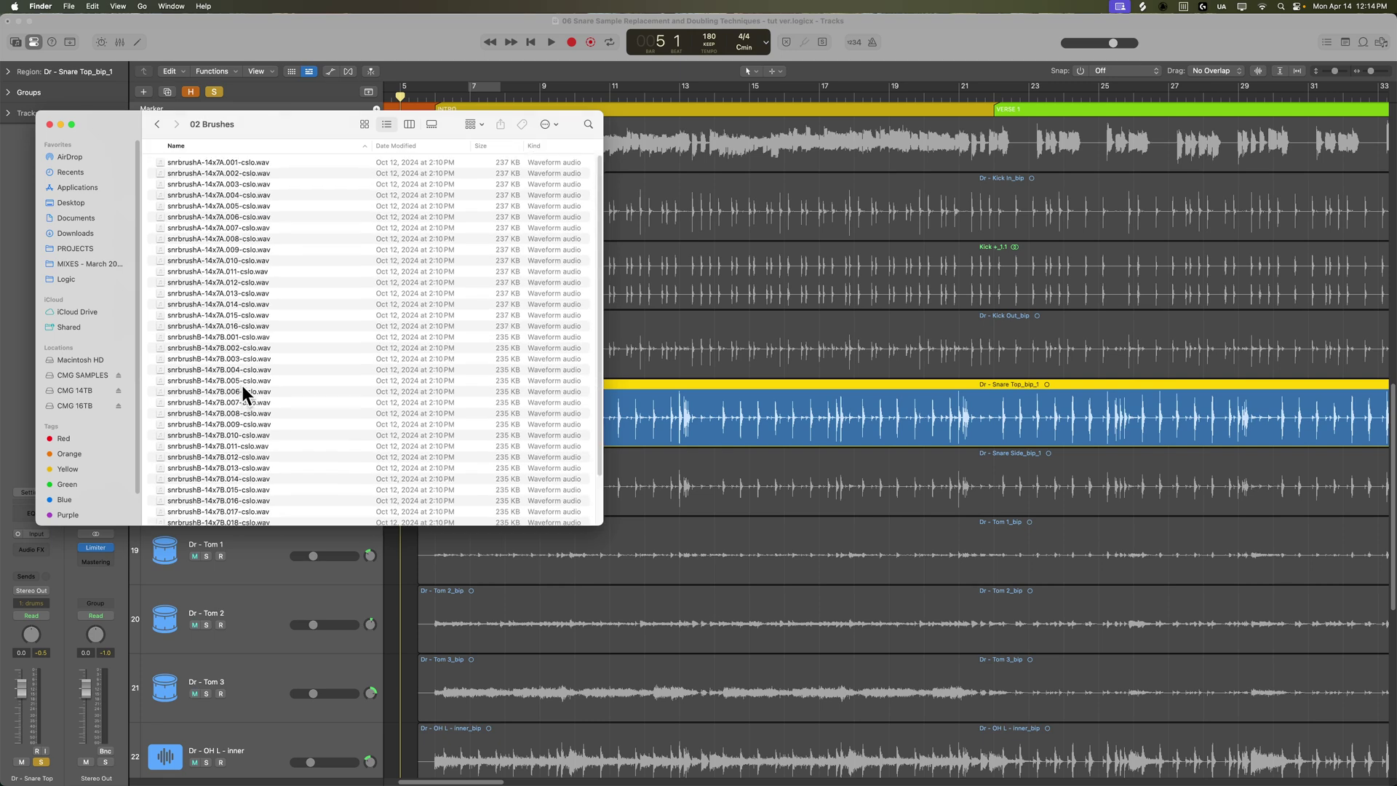
click(156, 124)
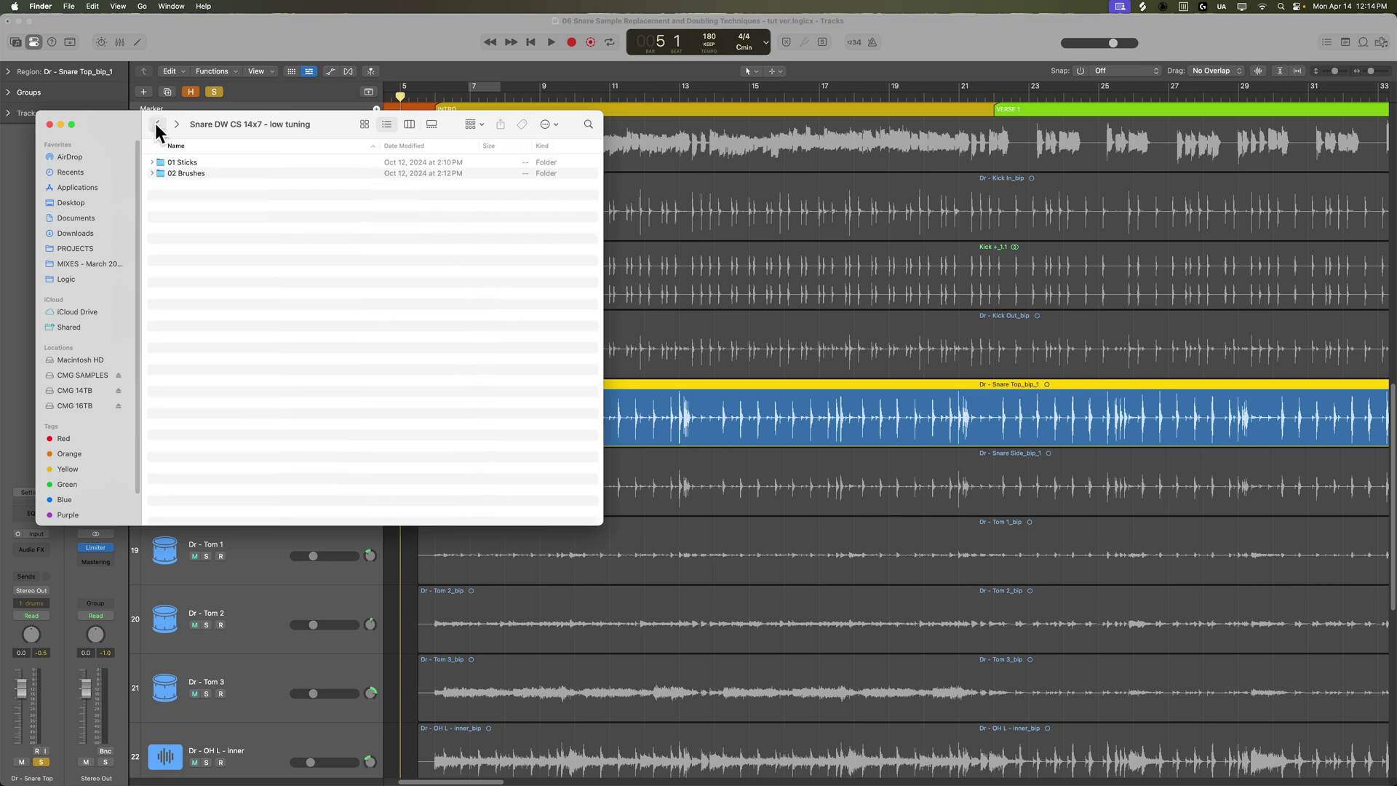
Step: Open 01 Sticks and Quick Look the first snare samples up to snr14x7.005
double_click(185, 162)
click(278, 161)
key(space)
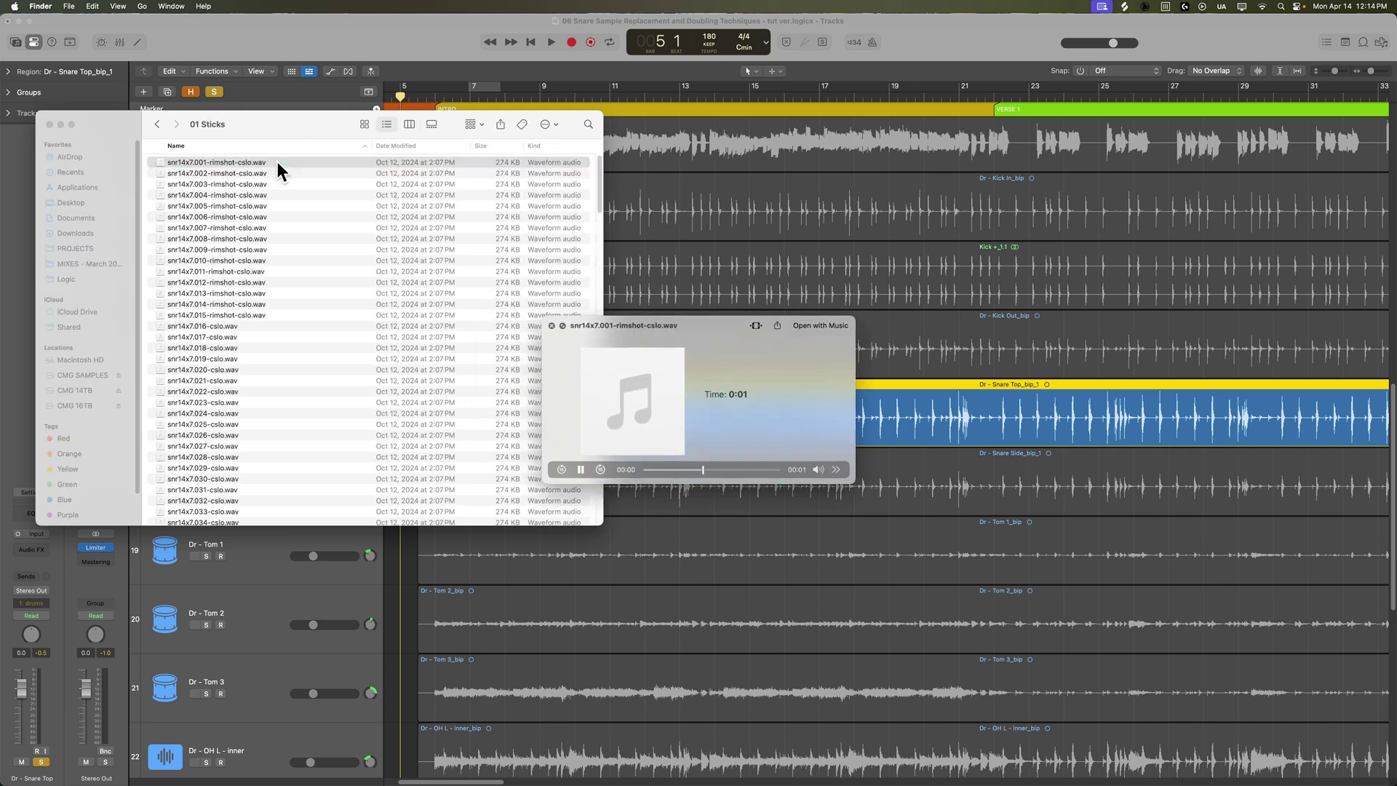
key(Down)
key(Down)
key(Down)
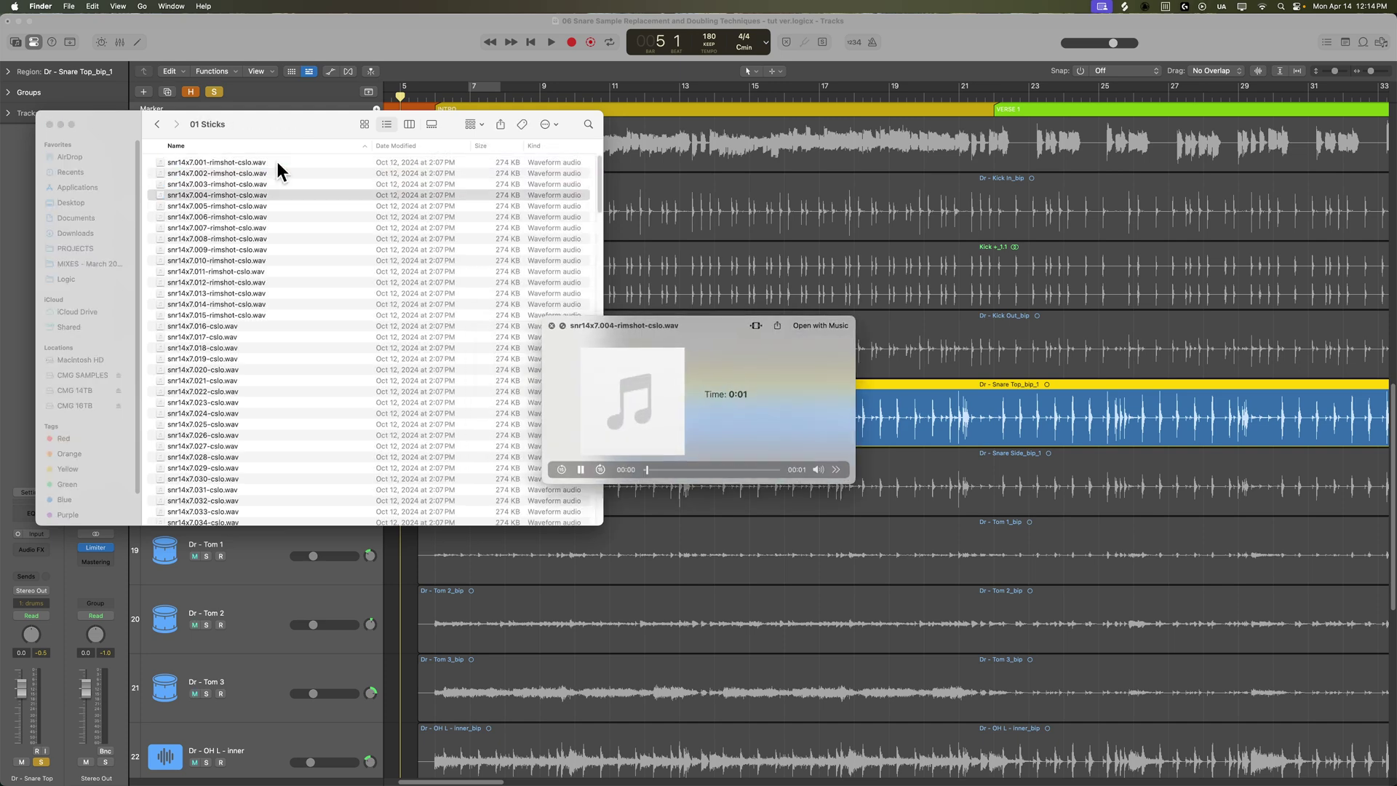
key(Down)
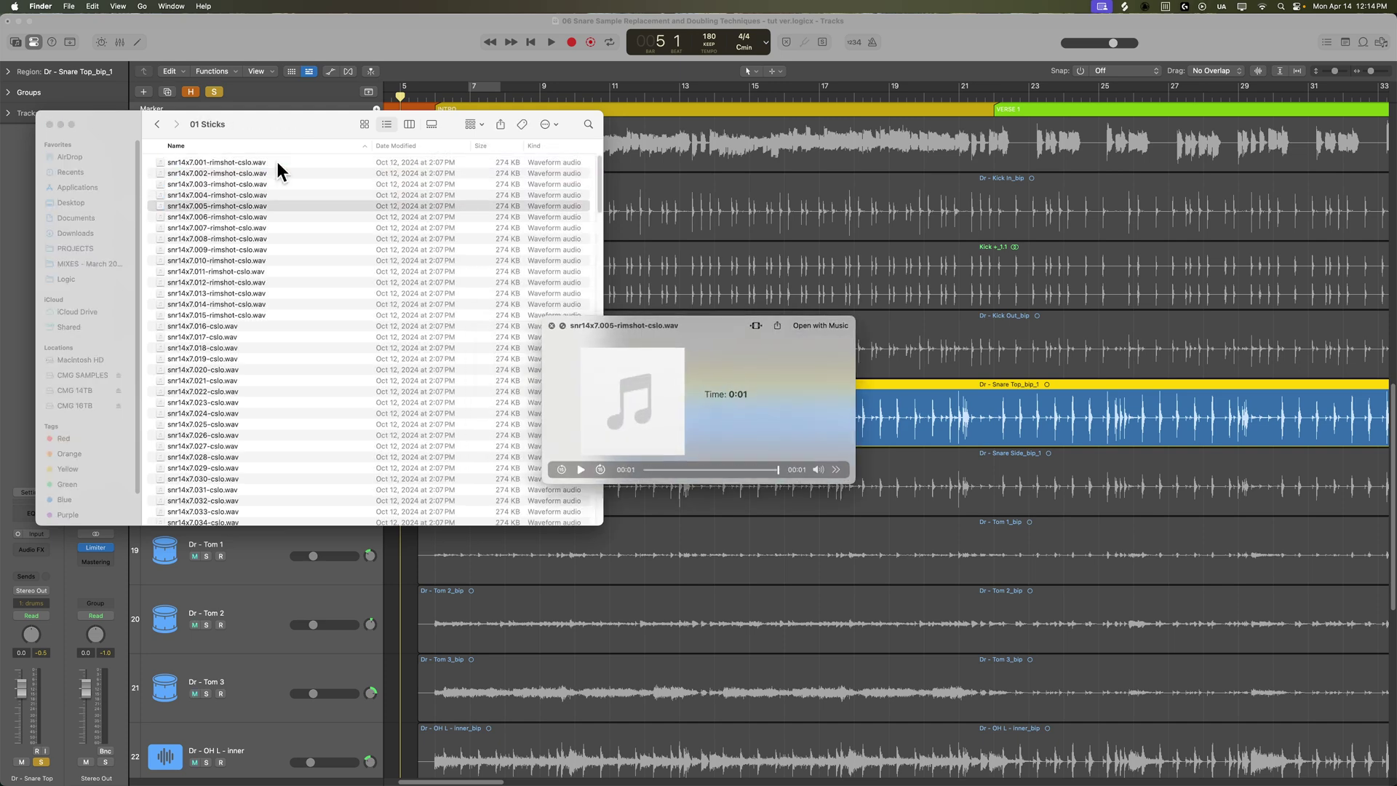
key(space)
Step: Audition samples down to snr14x7.060, select files 011 through 031, and return to Logic Pro
click(288, 260)
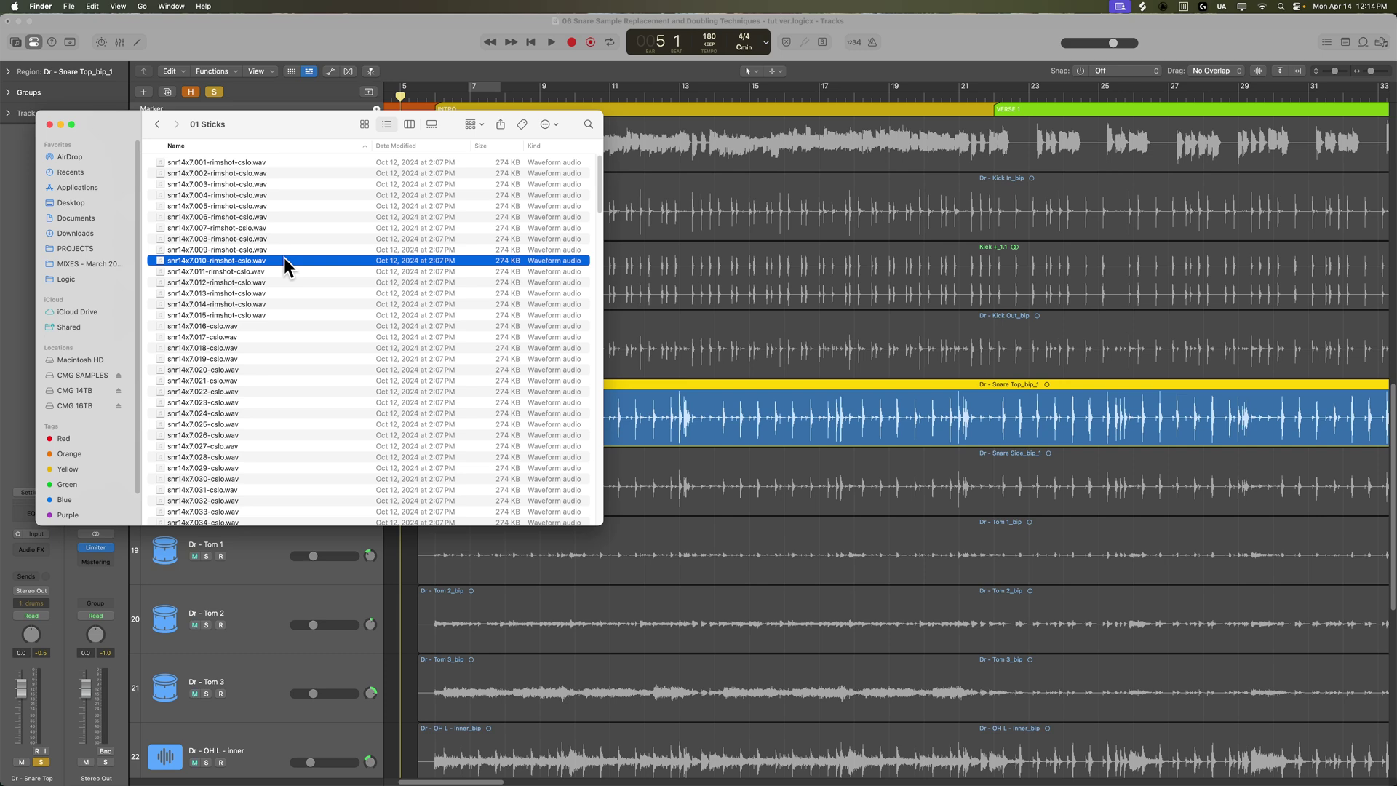
scroll(278, 289, down, 5)
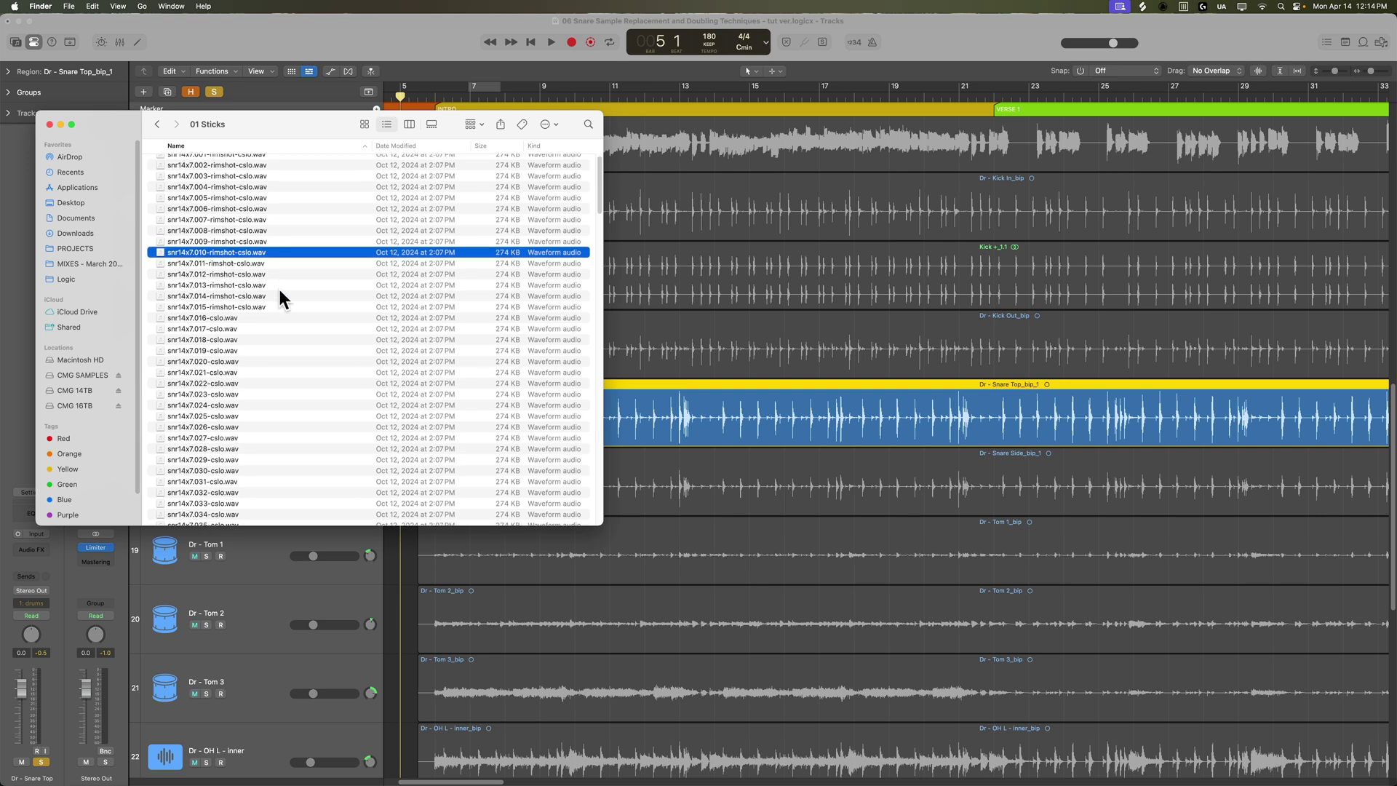
scroll(278, 290, down, 6)
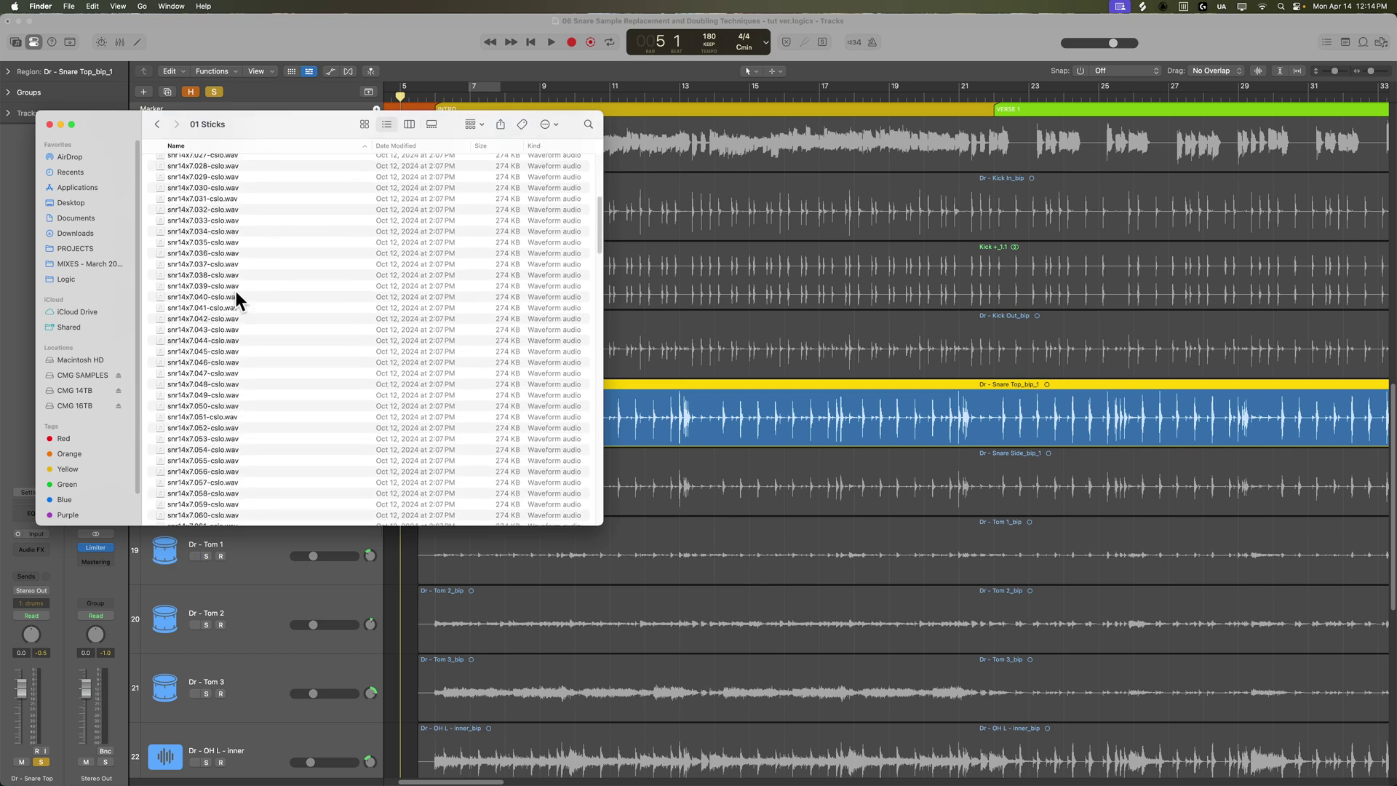
click(249, 436)
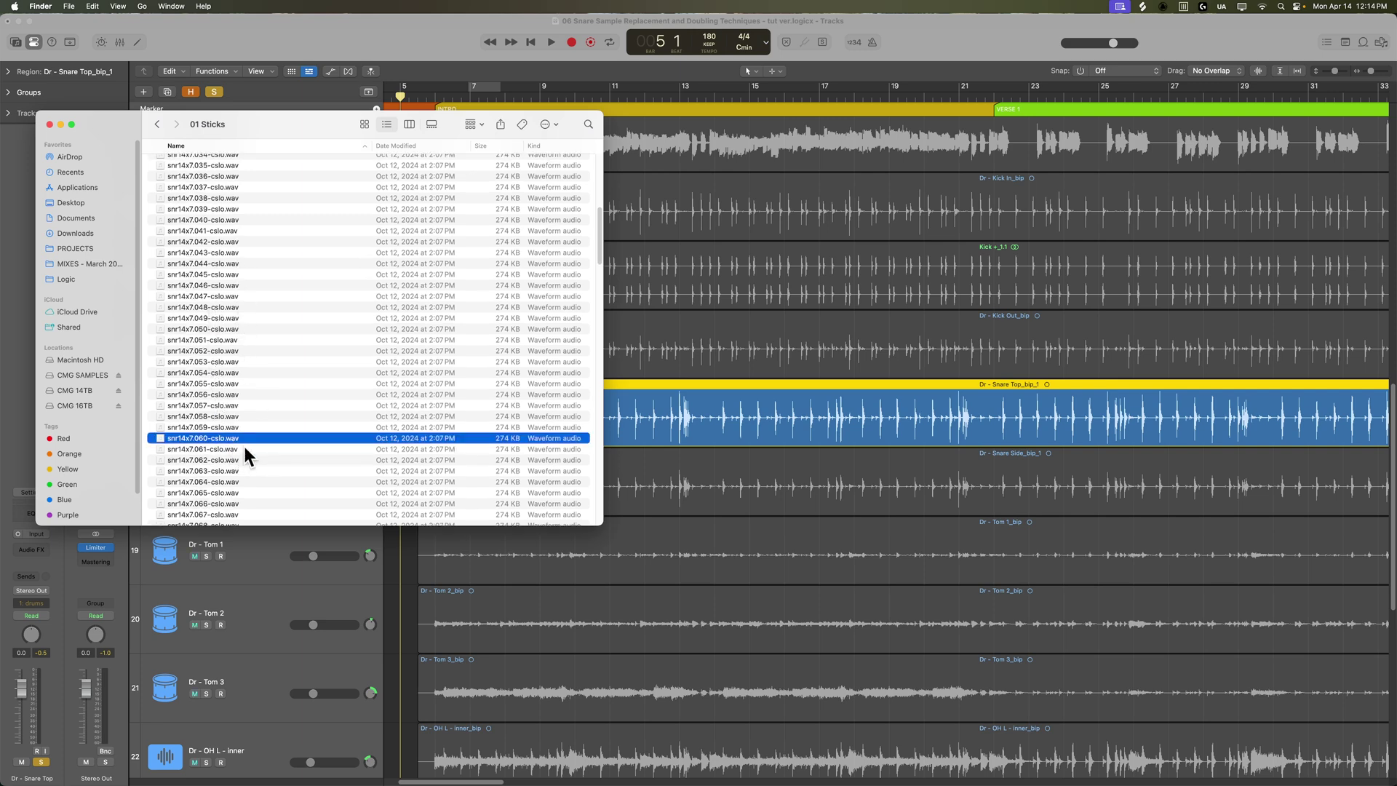
key(space)
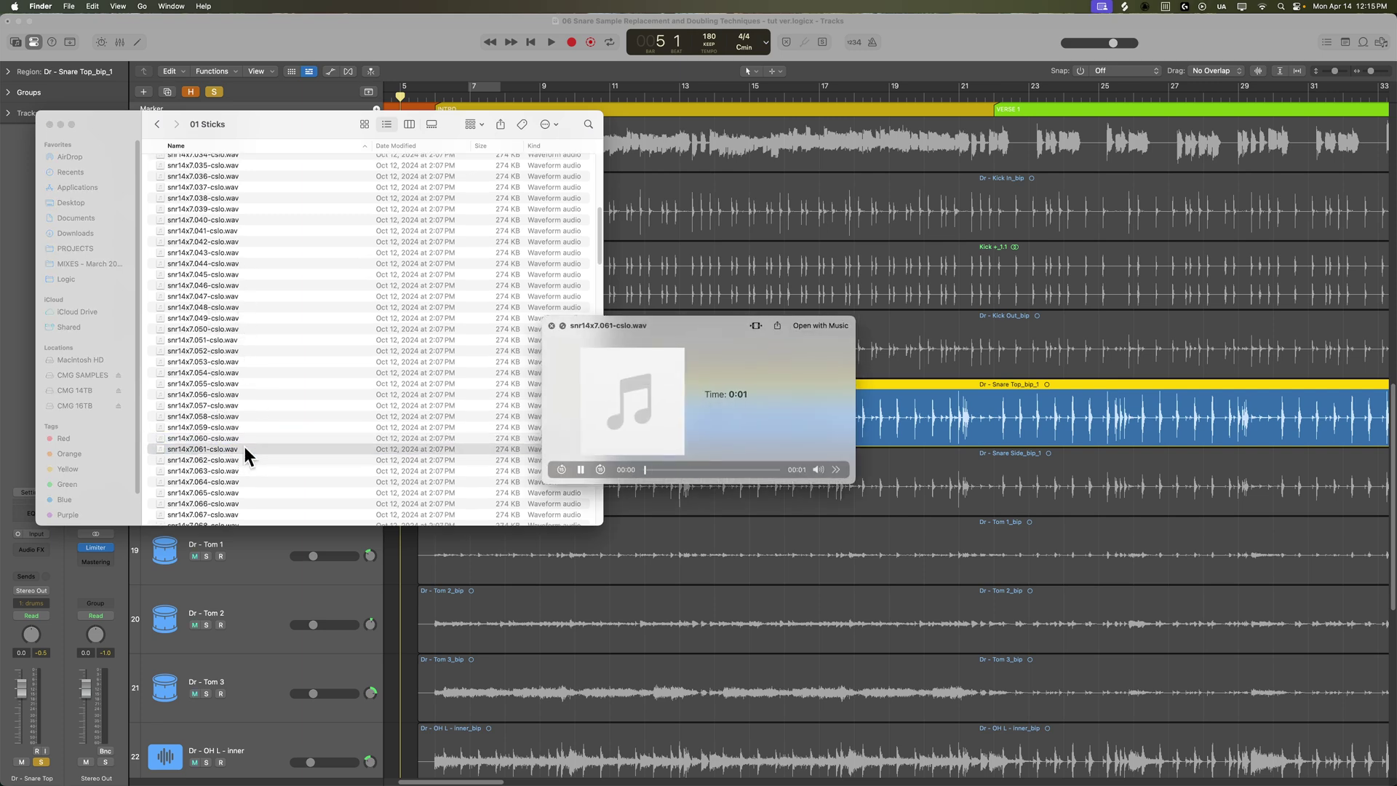
key(Up)
key(Up)
key(Up)
key(Up)
key(Up)
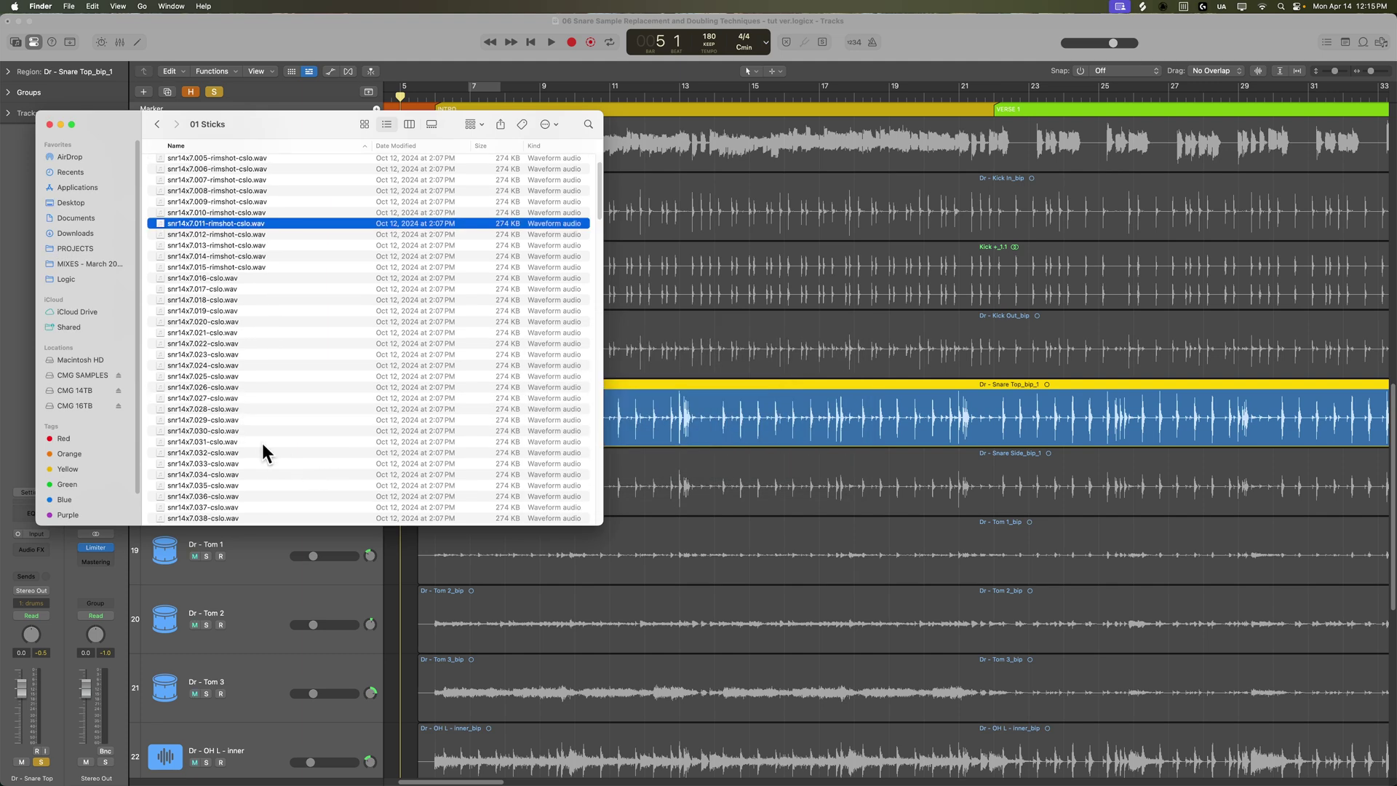
shift+click(260, 441)
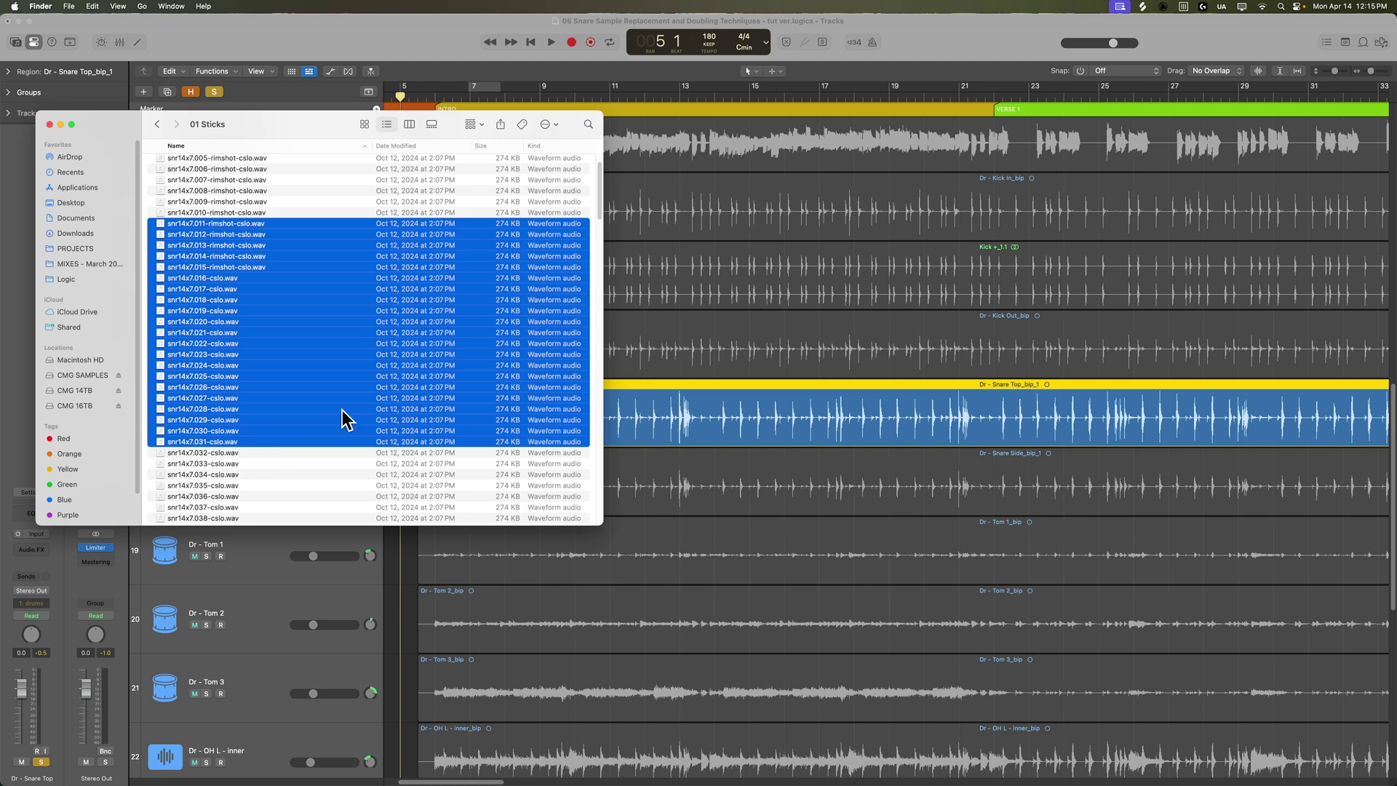
click(900, 34)
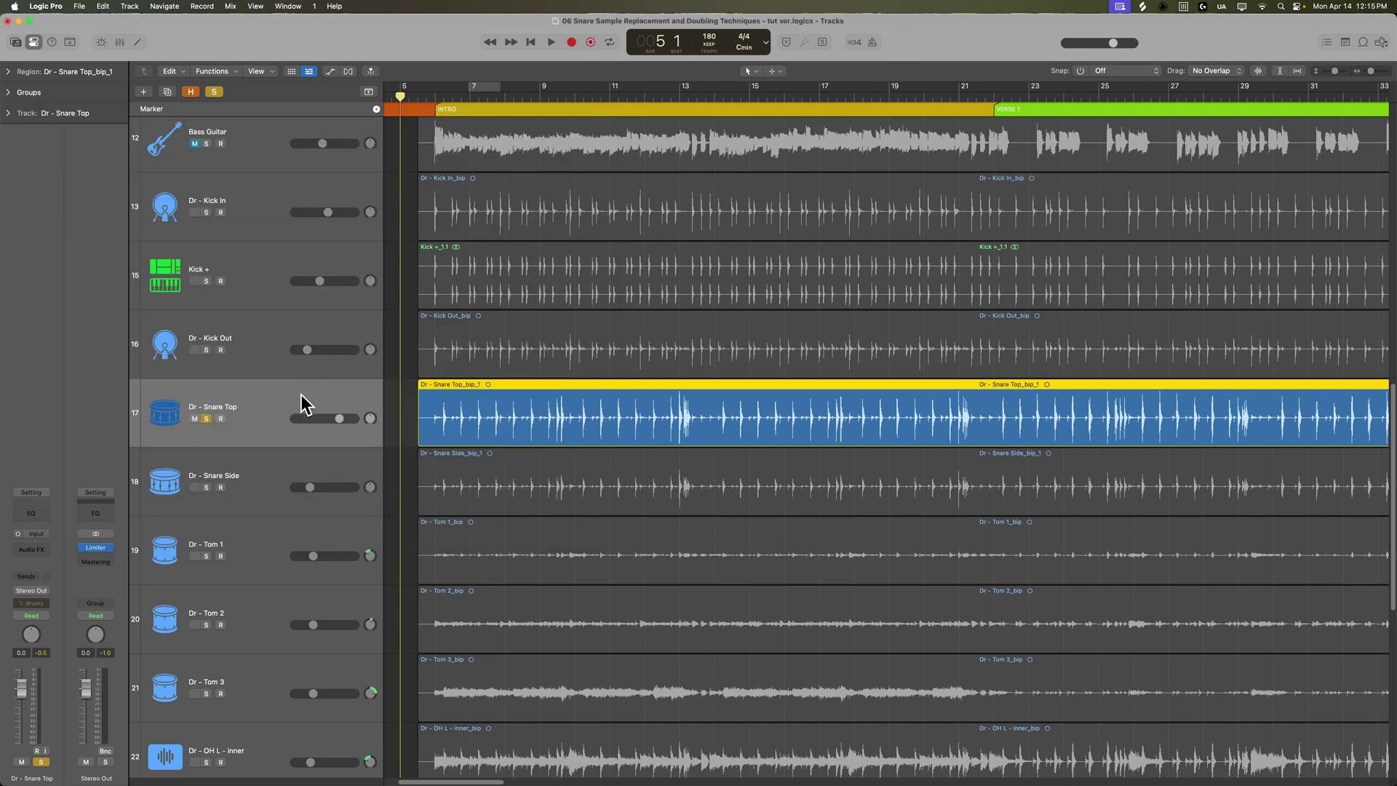
Step: Start drum doubling on Snare Top with Instrument Snare and Trigger Note D1 (38) SD 1
key(ctrl+d)
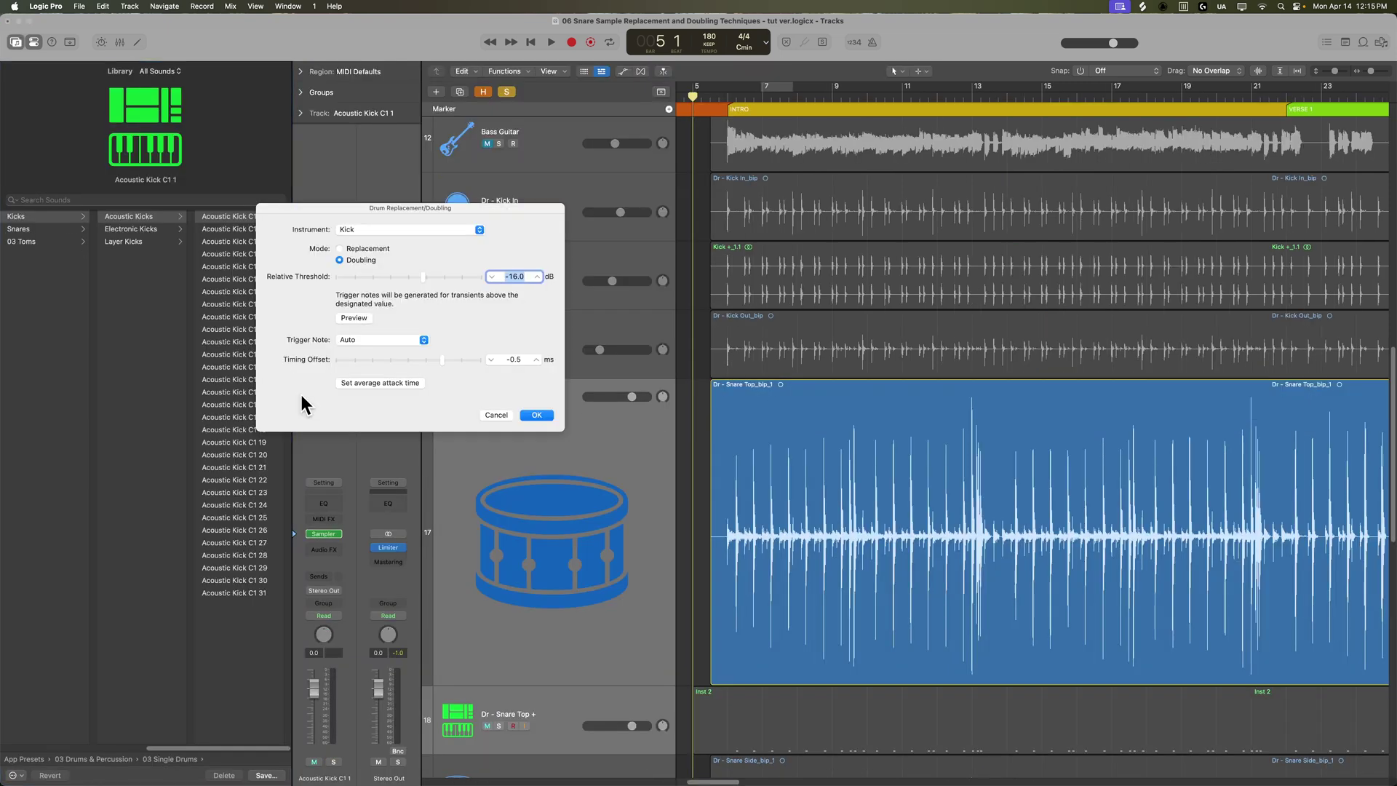
click(422, 228)
click(419, 236)
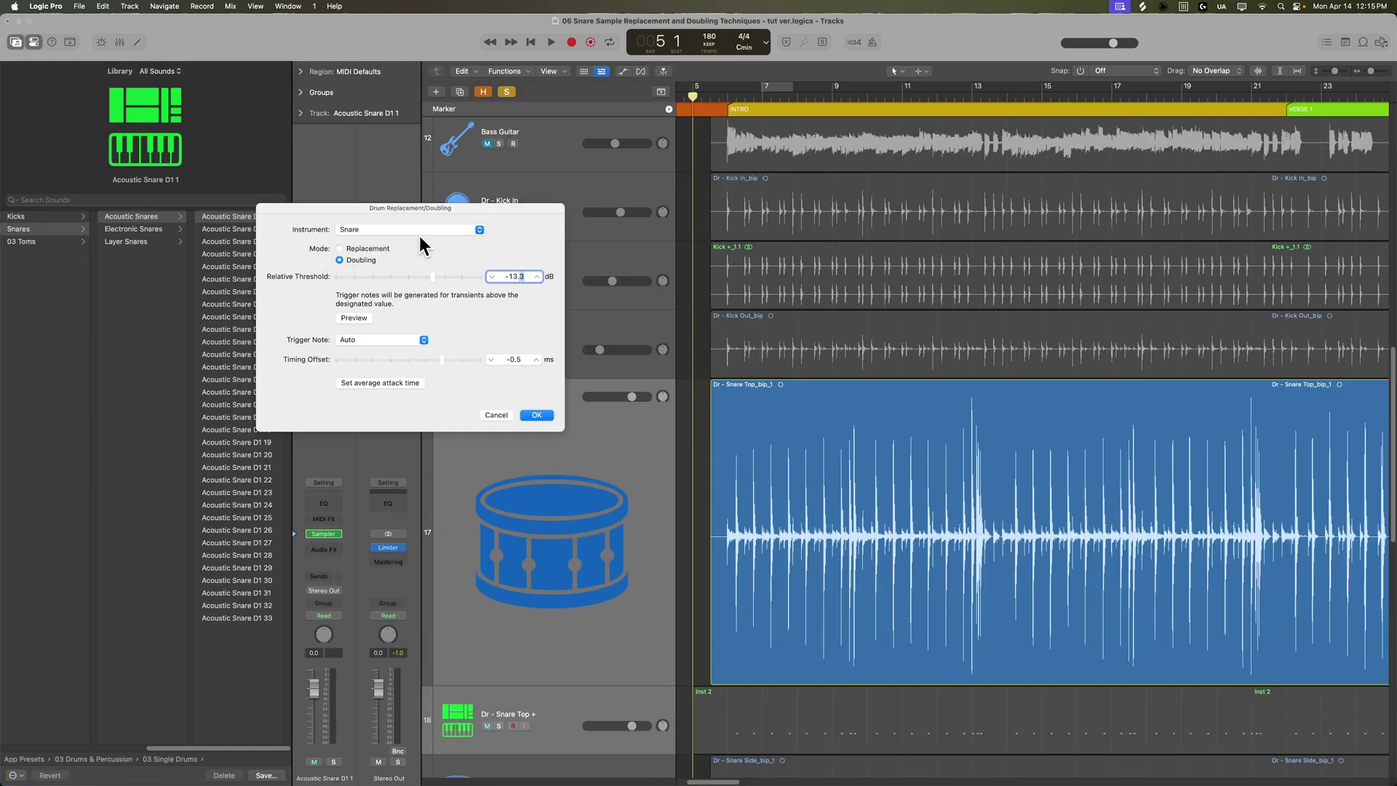
click(366, 339)
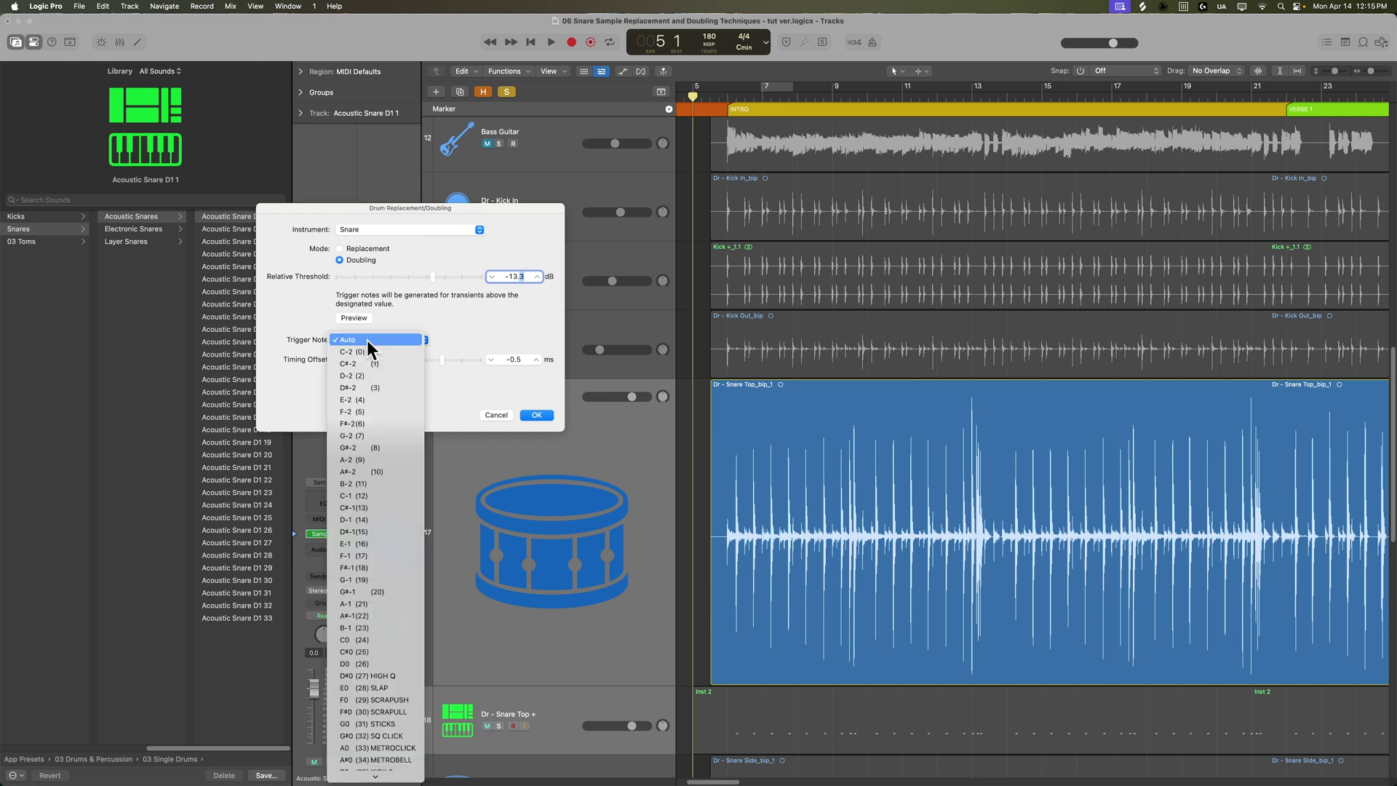
scroll(389, 597, down, 3)
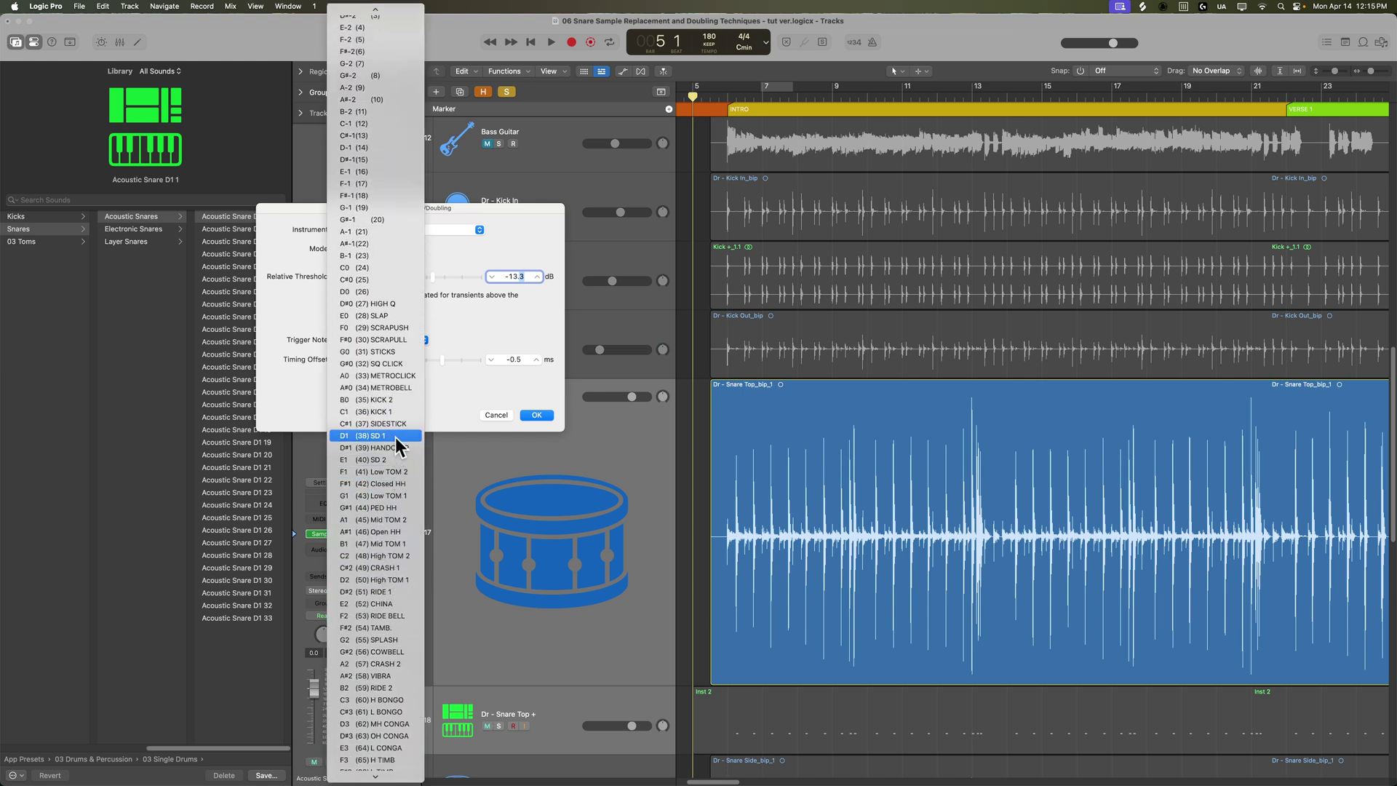
click(394, 436)
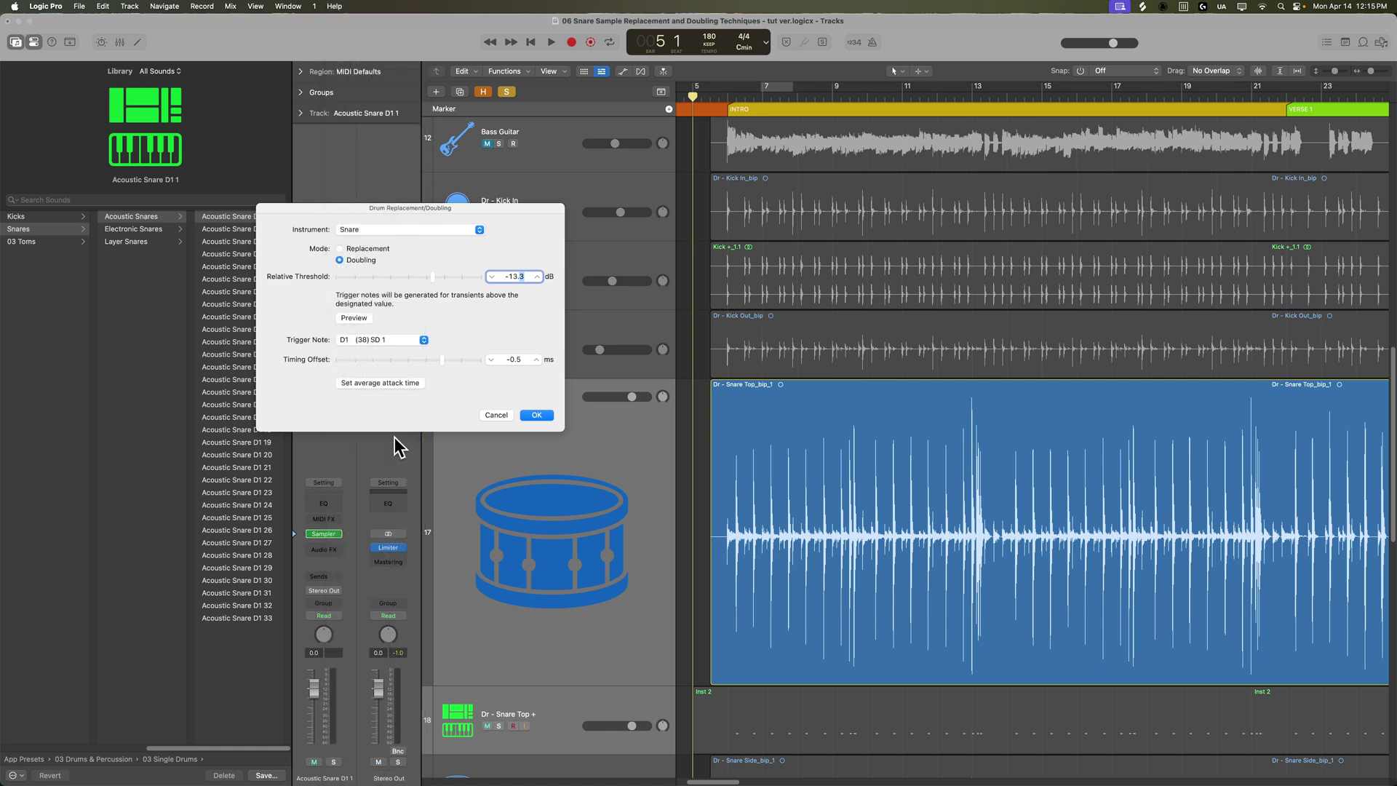
click(394, 438)
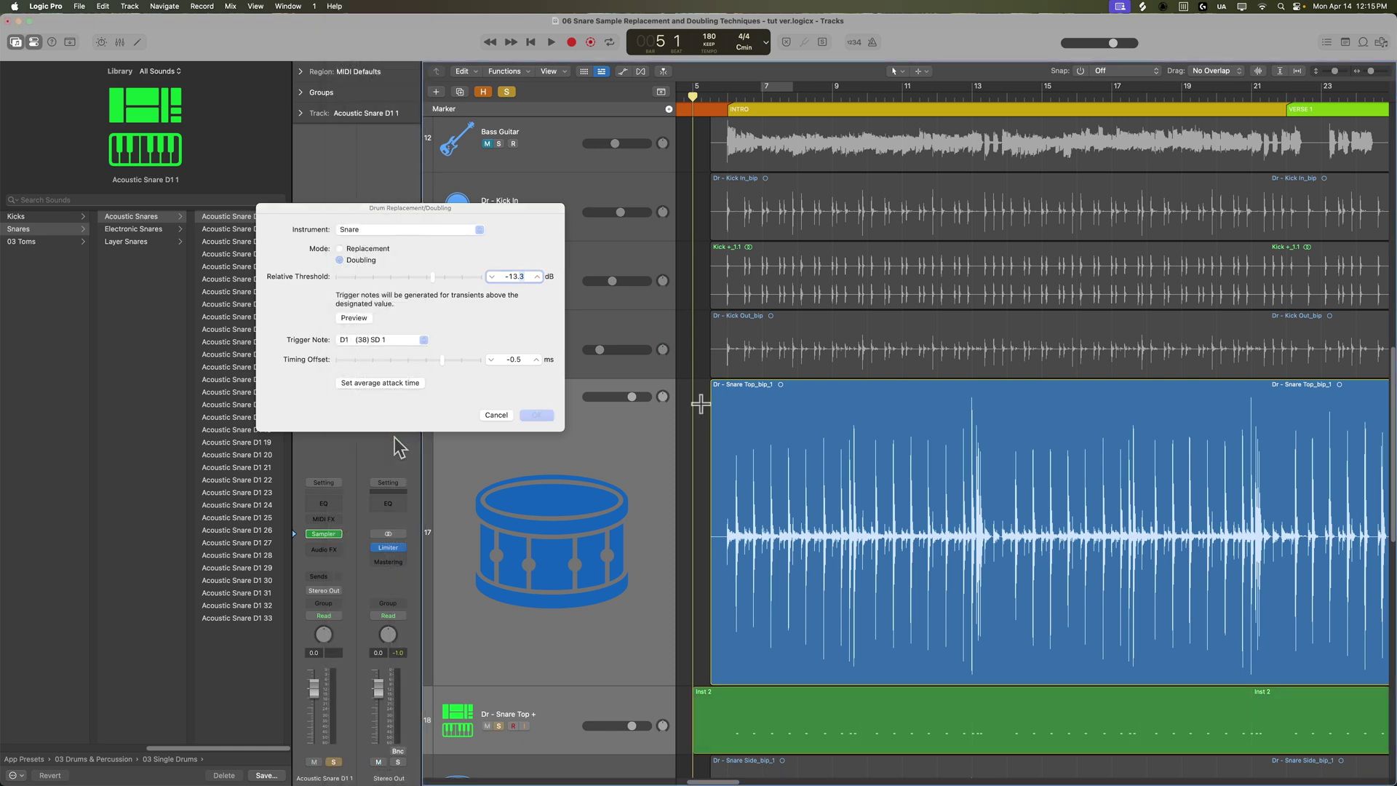
scroll(701, 404, up, 5)
scroll(905, 487, down, 5)
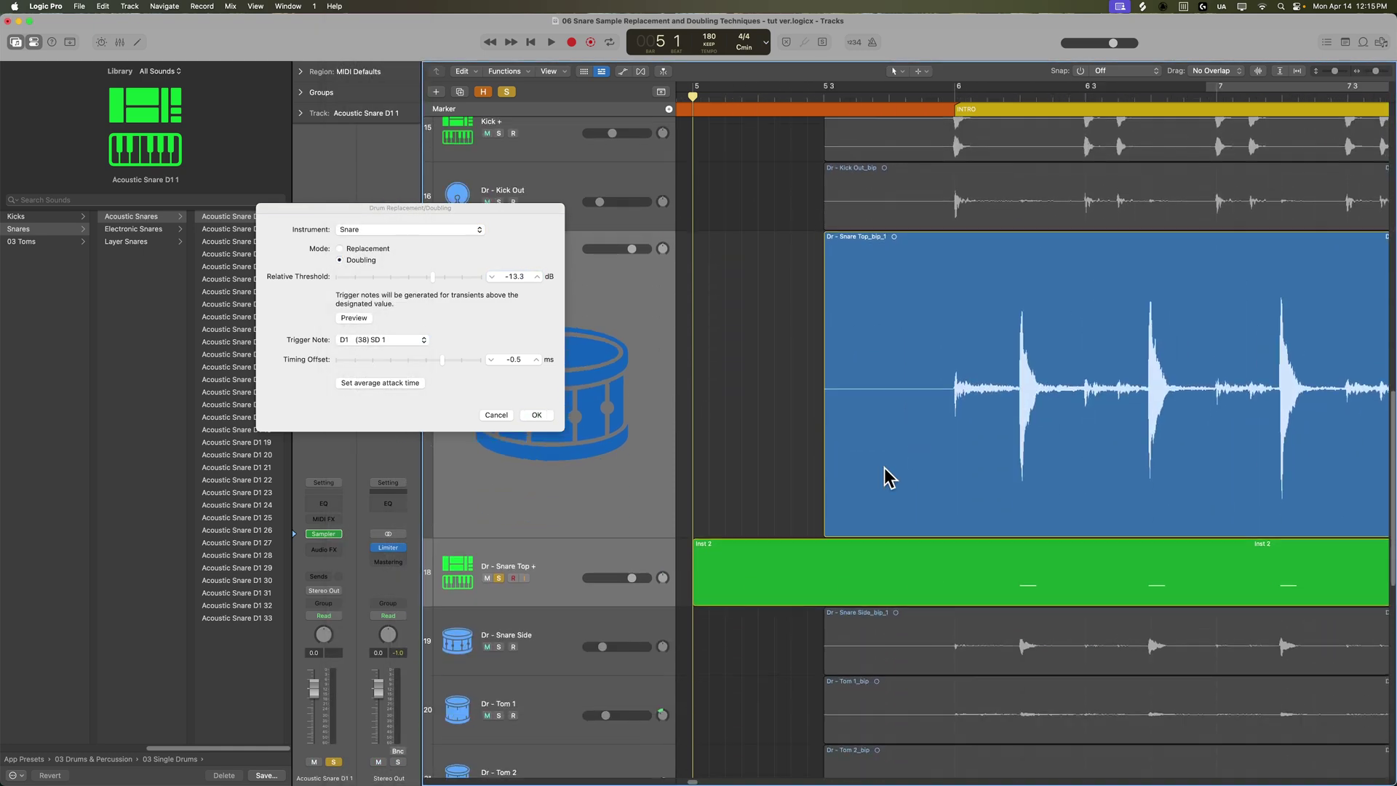
scroll(905, 488, right, 5)
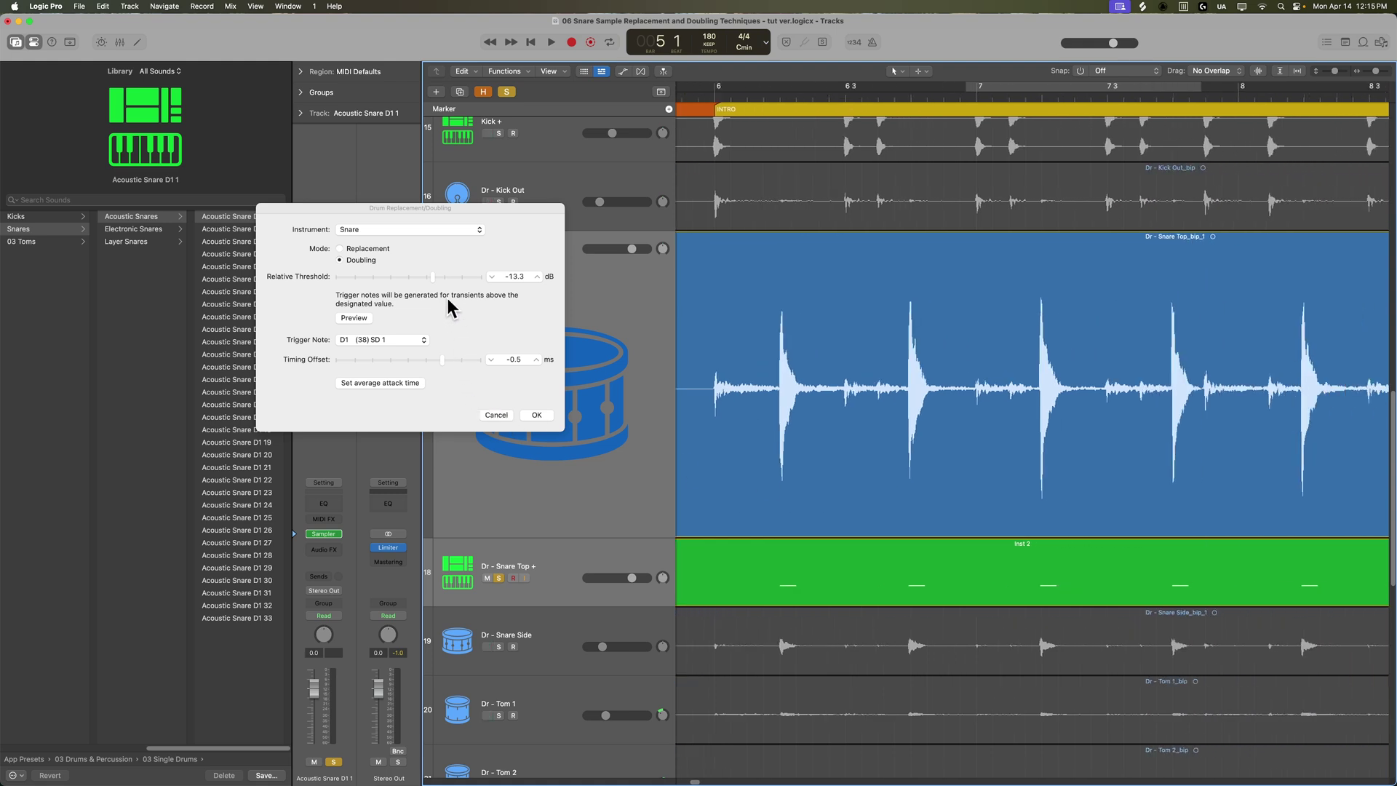
drag(434, 282, 381, 281)
drag(475, 284, 412, 284)
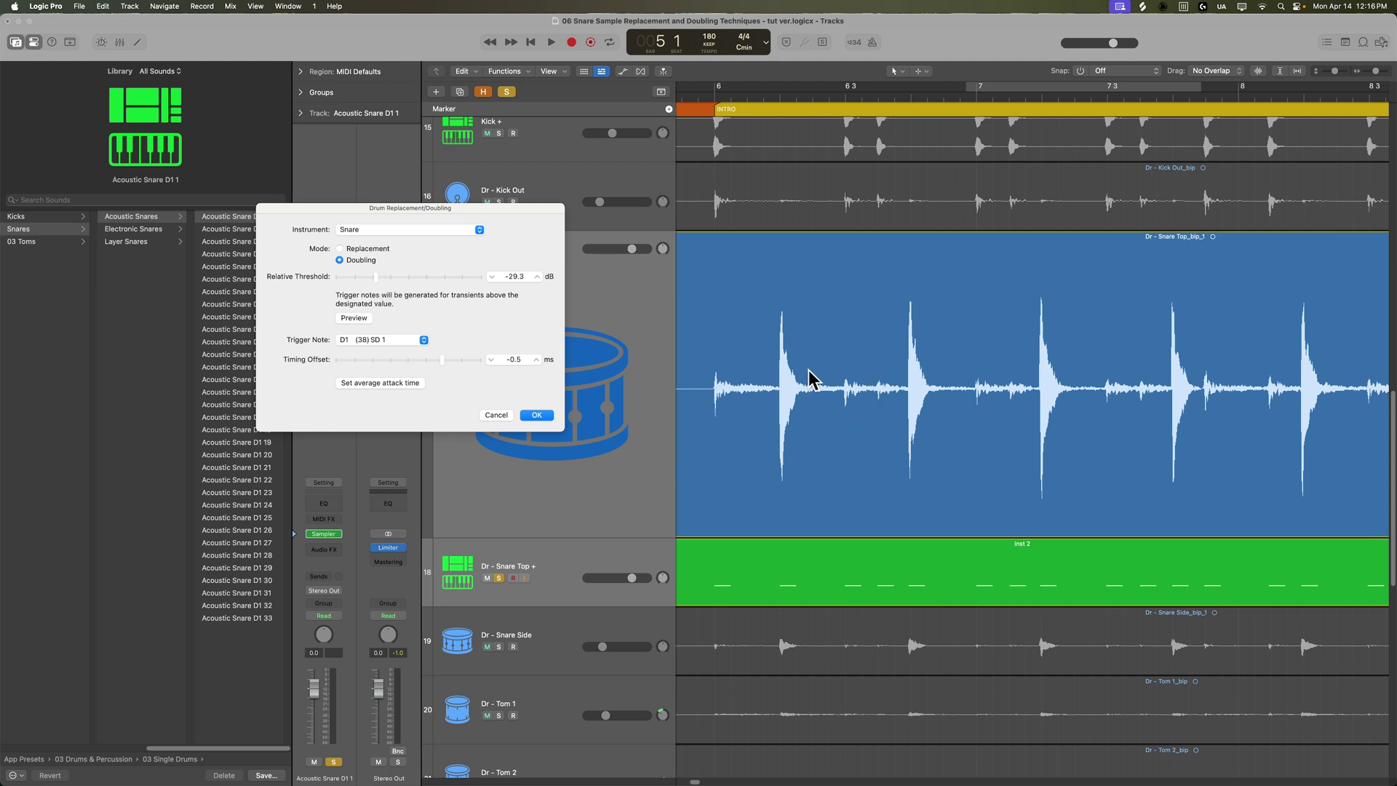
drag(377, 281, 469, 283)
scroll(1026, 533, right, 10)
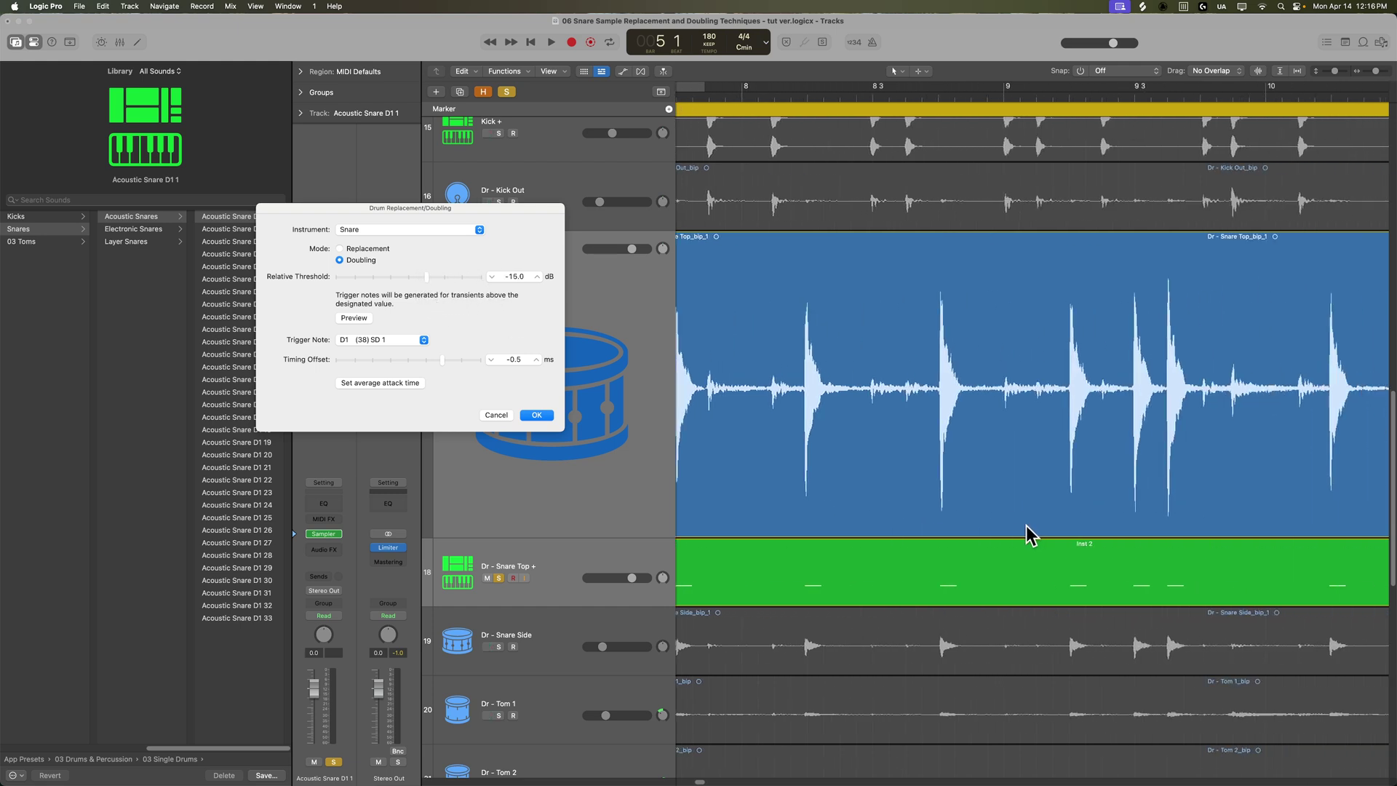
scroll(1026, 535, right, 8)
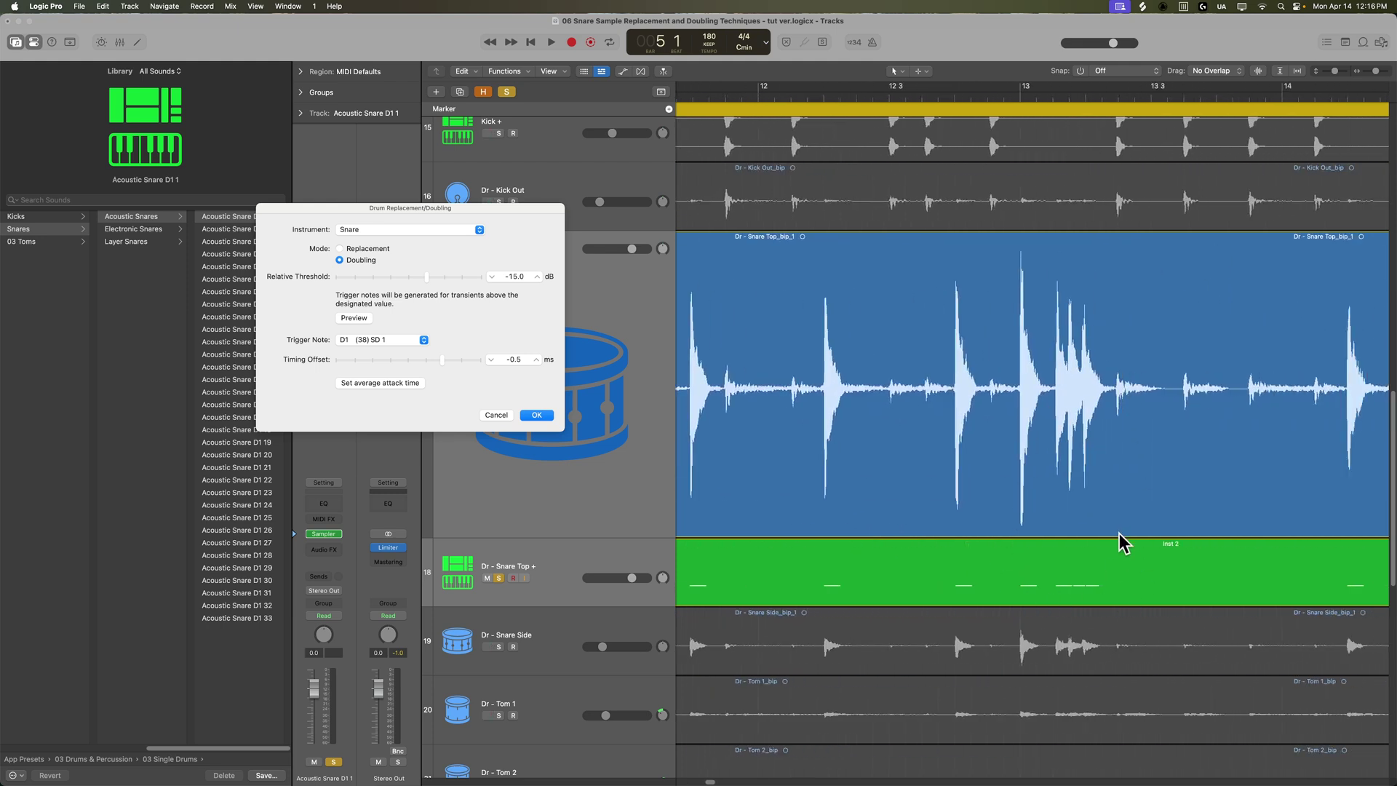
scroll(1124, 542, right, 3)
scroll(1124, 550, right, 20)
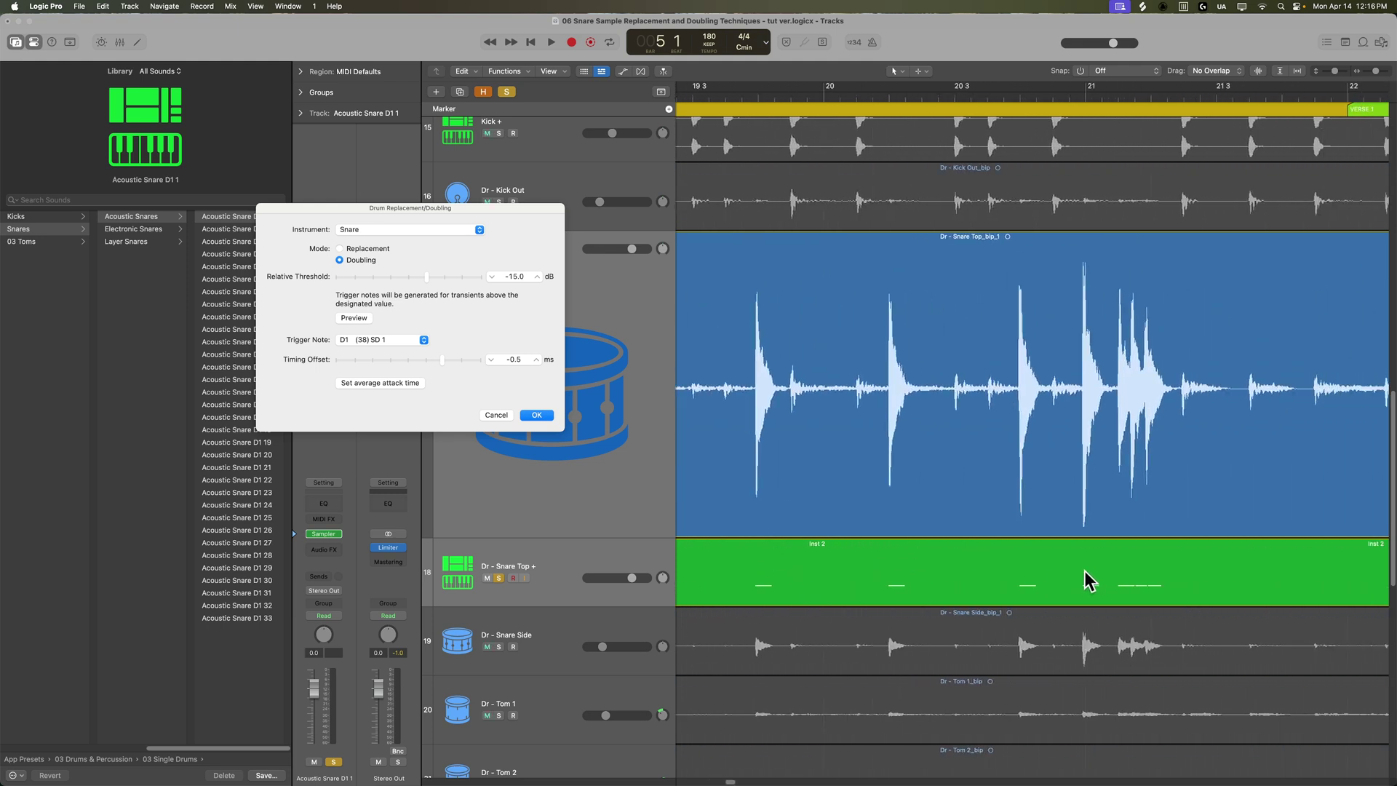
scroll(1058, 593, right, 14)
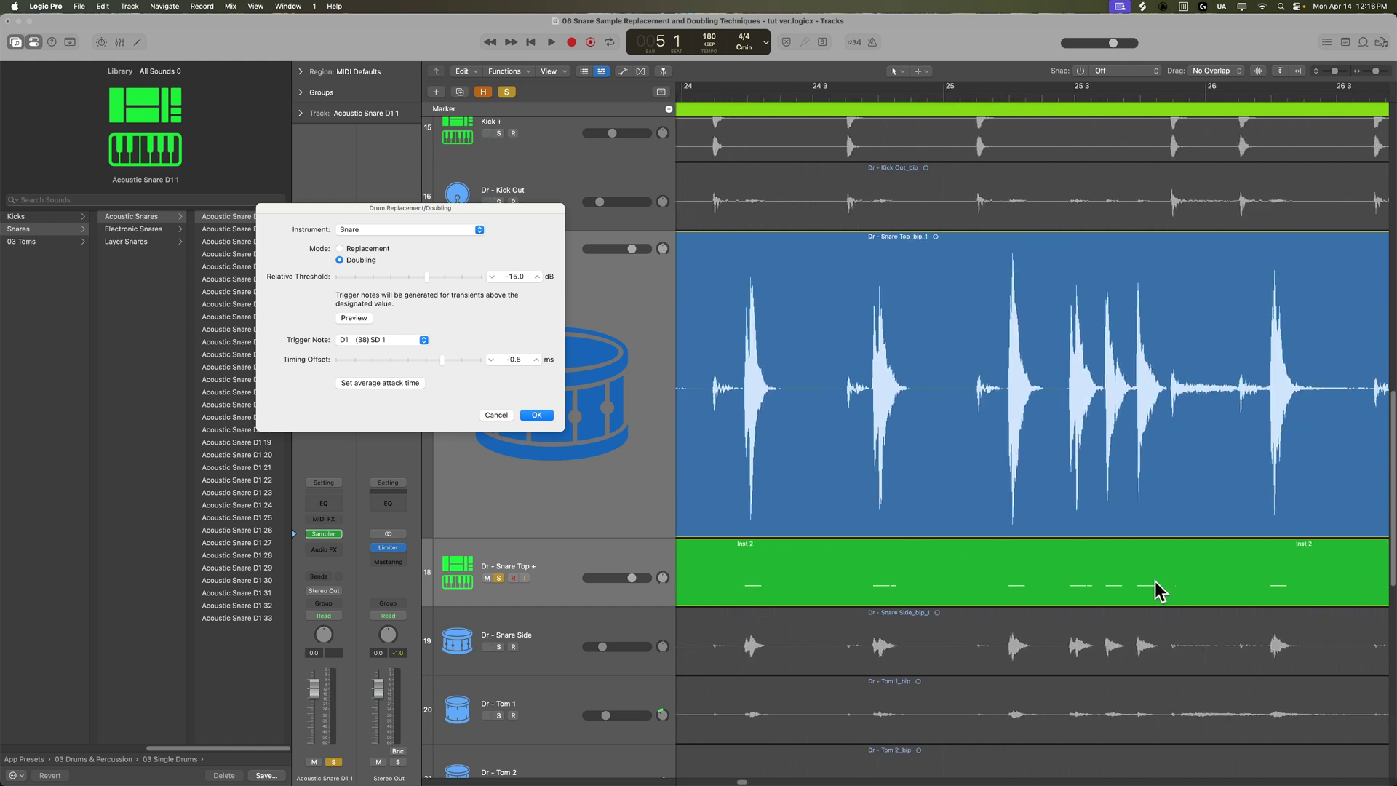
scroll(1128, 590, right, 20)
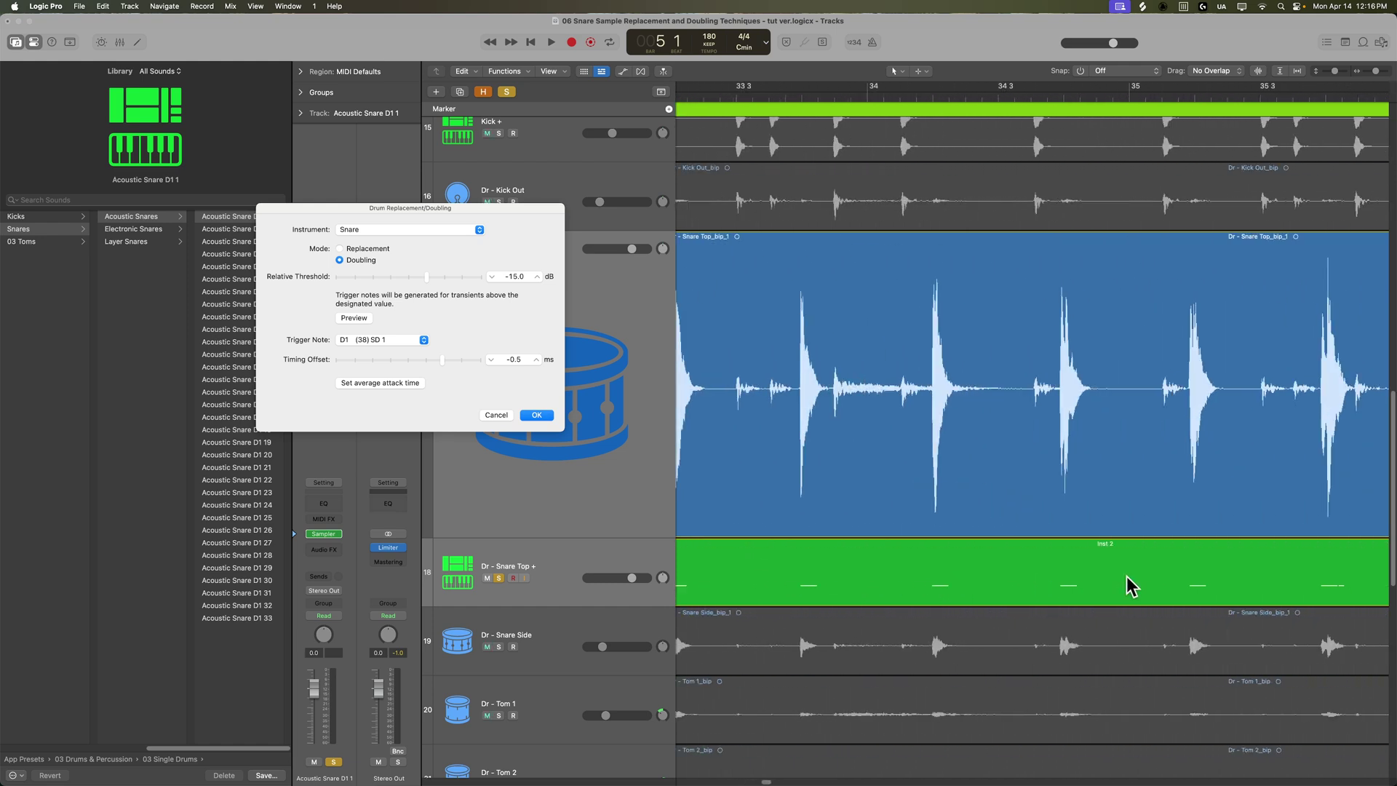
scroll(1126, 575, right, 5)
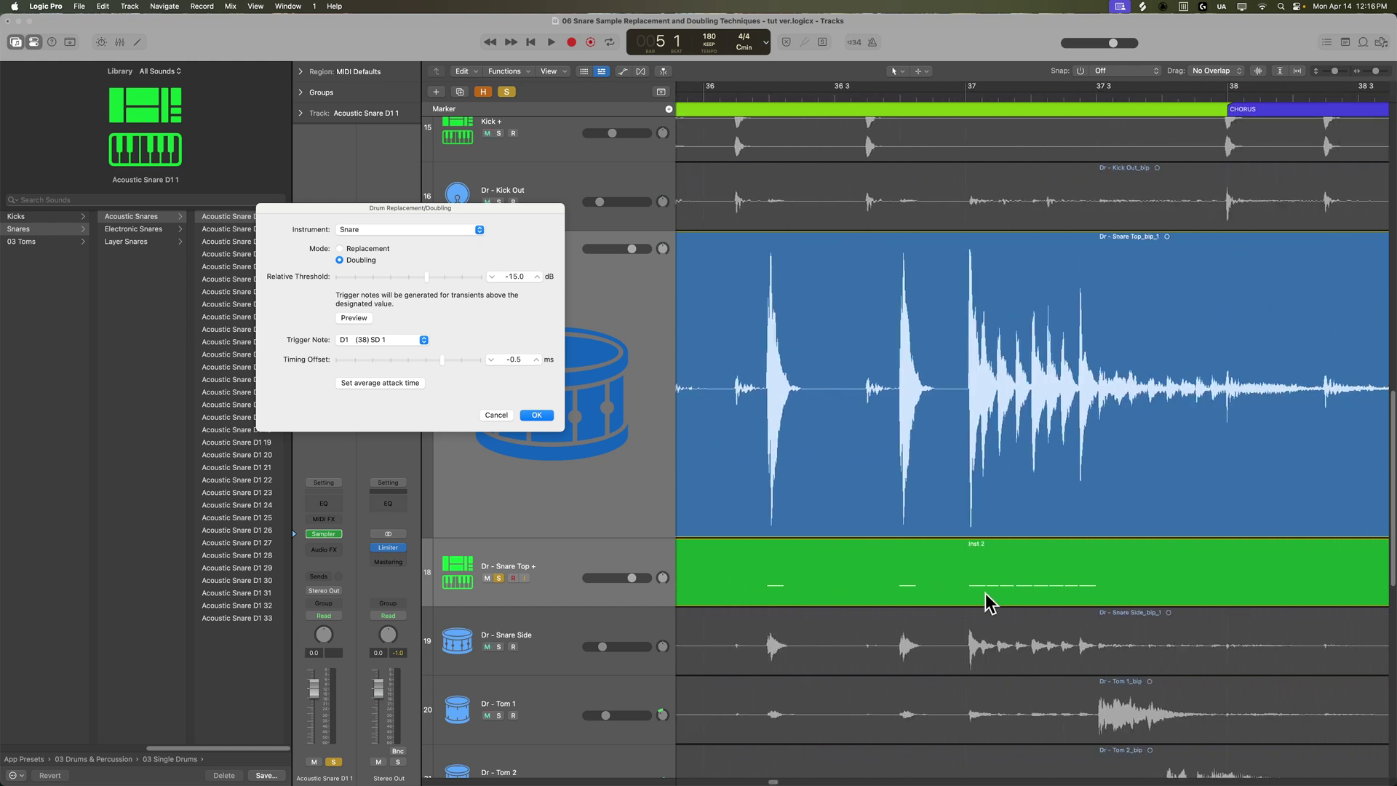
scroll(896, 598, left, 3)
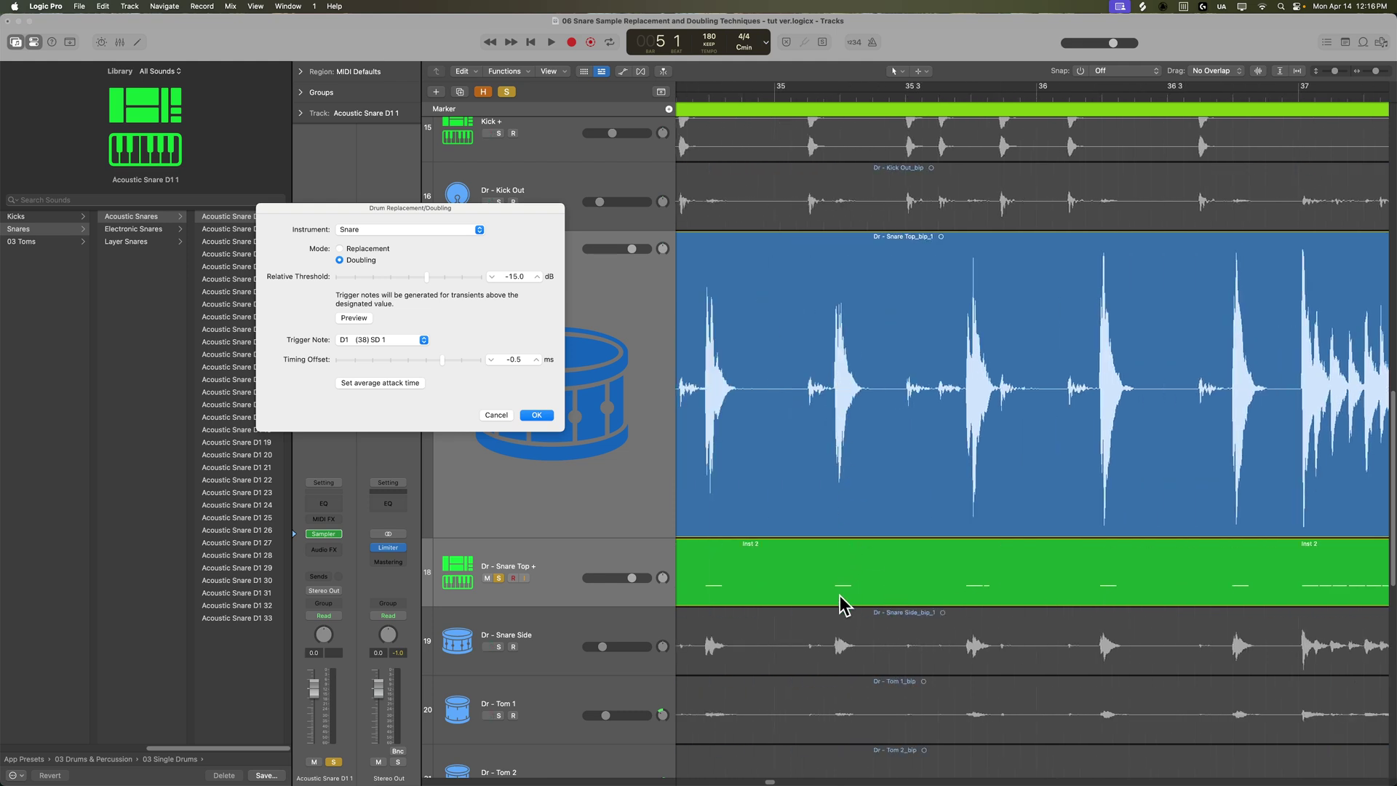
click(966, 97)
scroll(966, 97, up, 5)
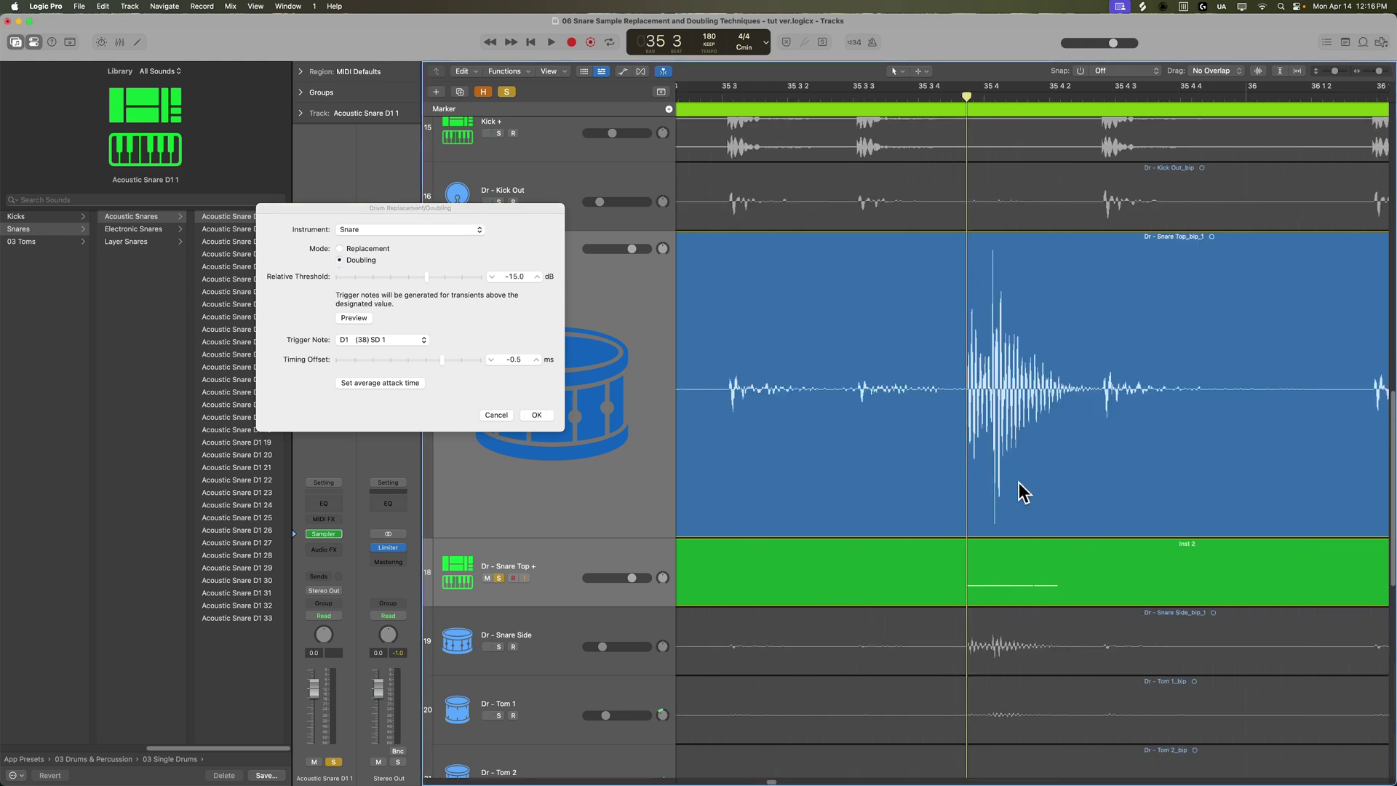
scroll(1016, 523, down, 5)
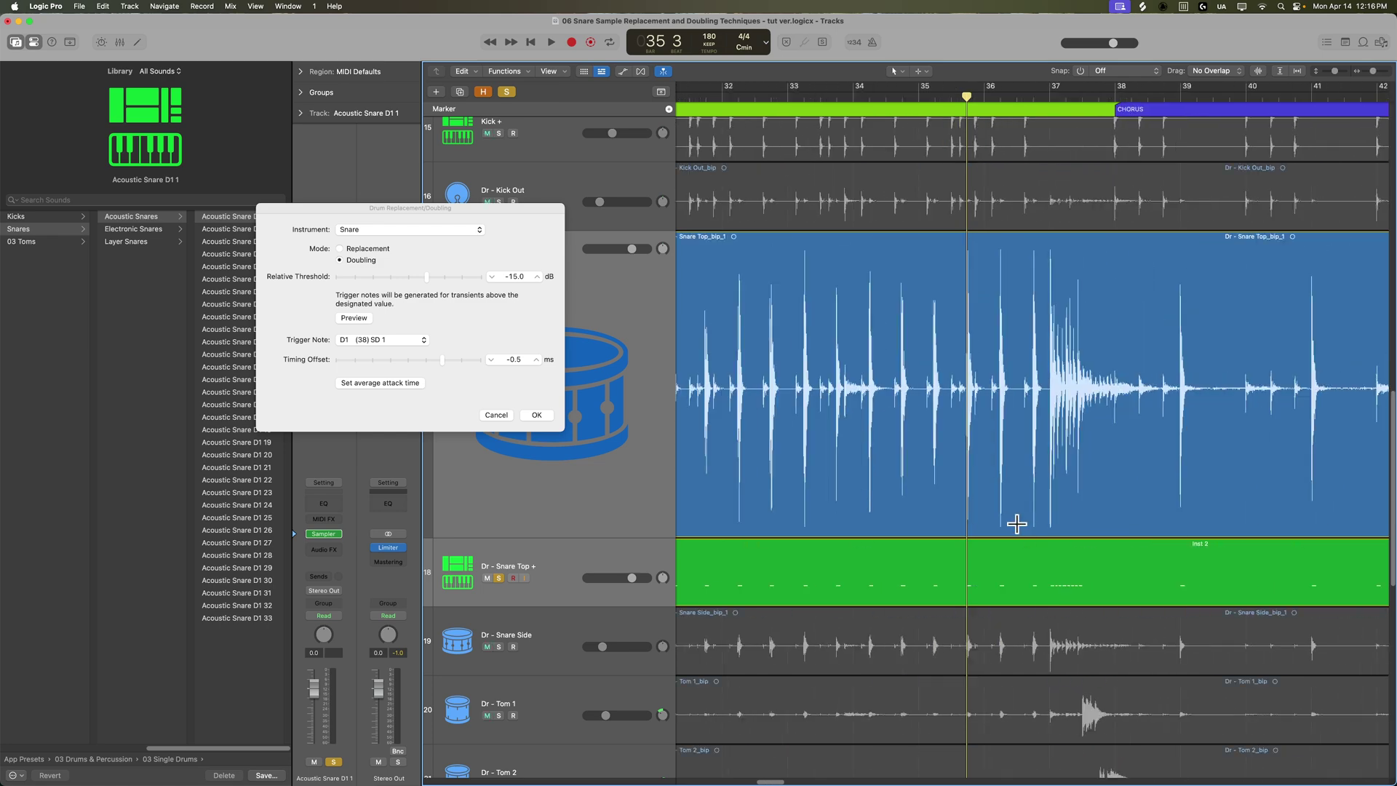
scroll(1017, 524, down, 2)
scroll(1016, 523, up, 2)
Step: Accept the doubling notes, select only Dr - Snare Top +, close the Library, and clear its instrument
click(547, 415)
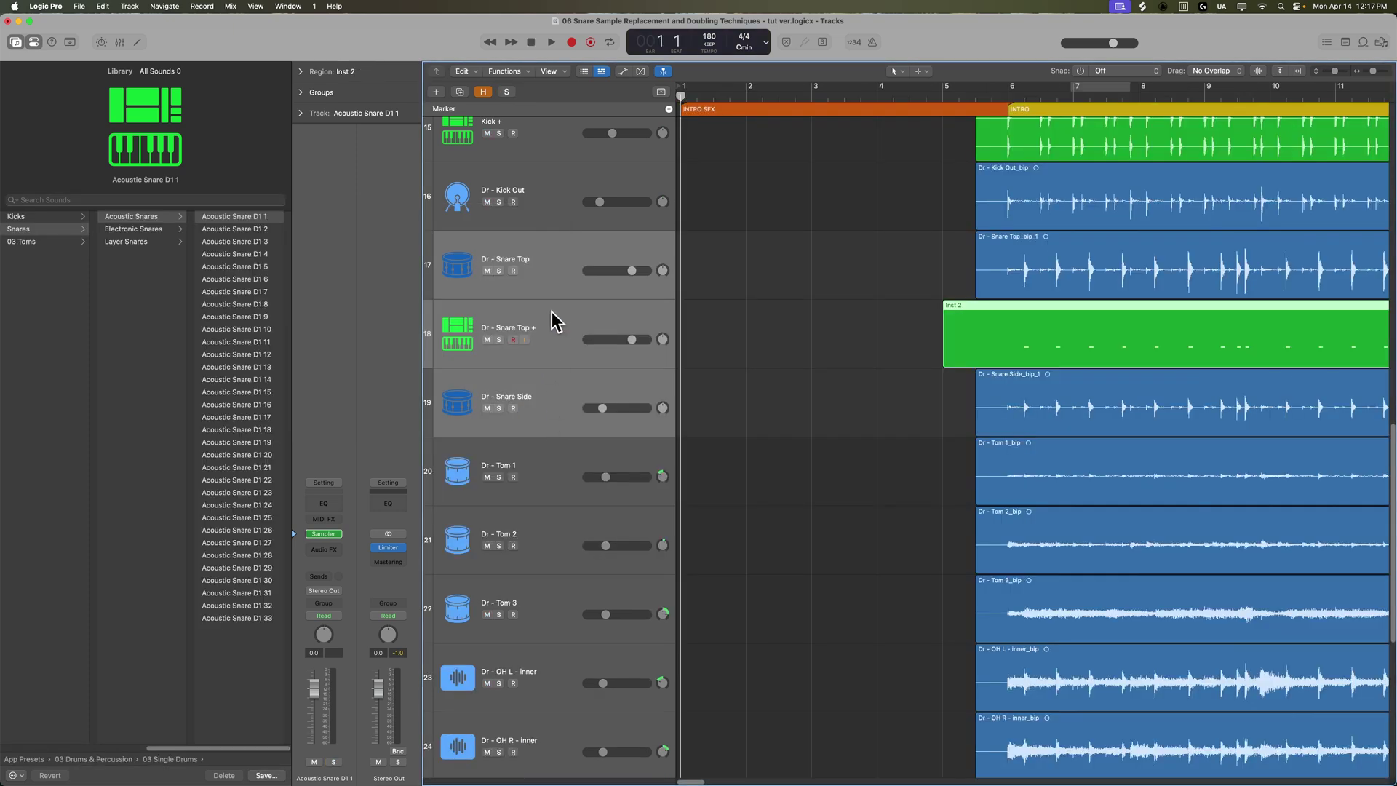
click(554, 315)
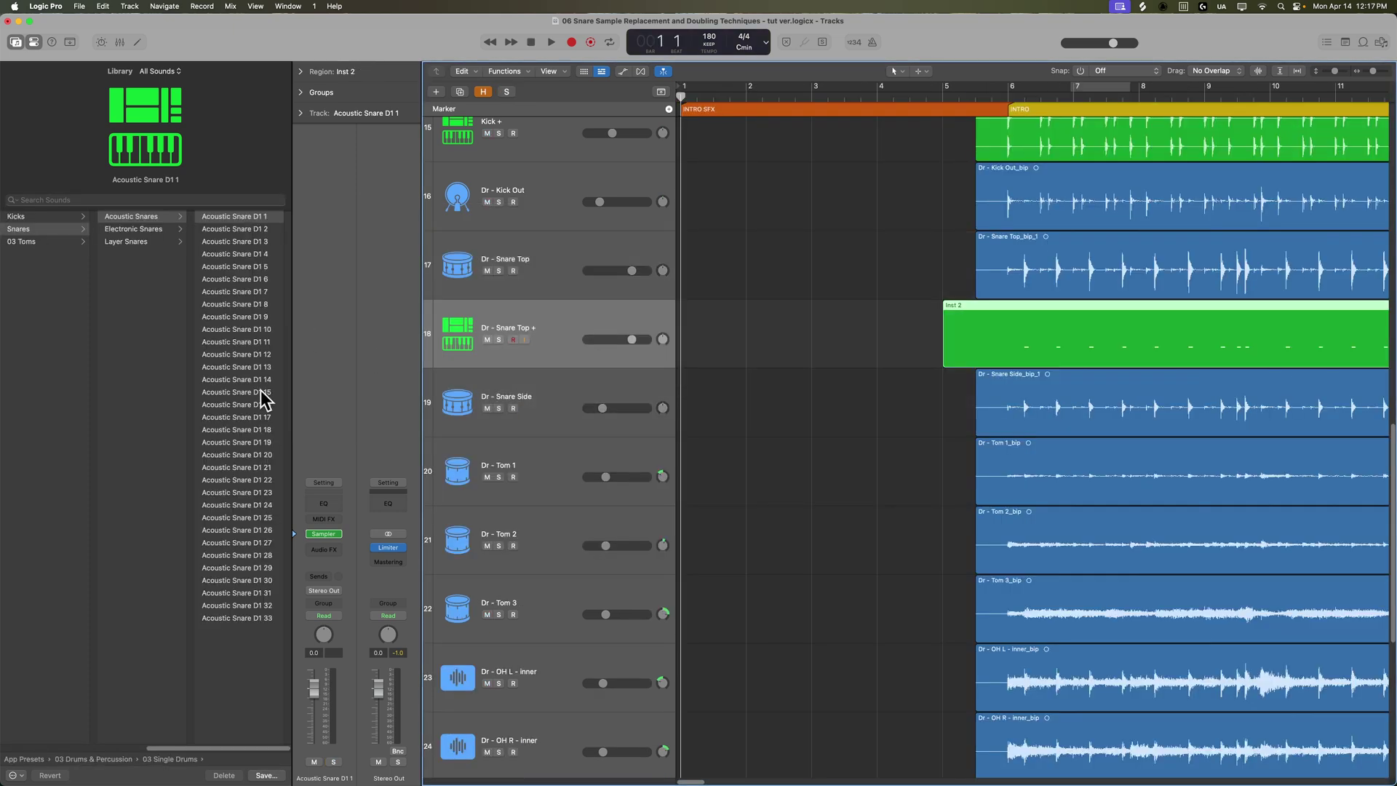
click(15, 43)
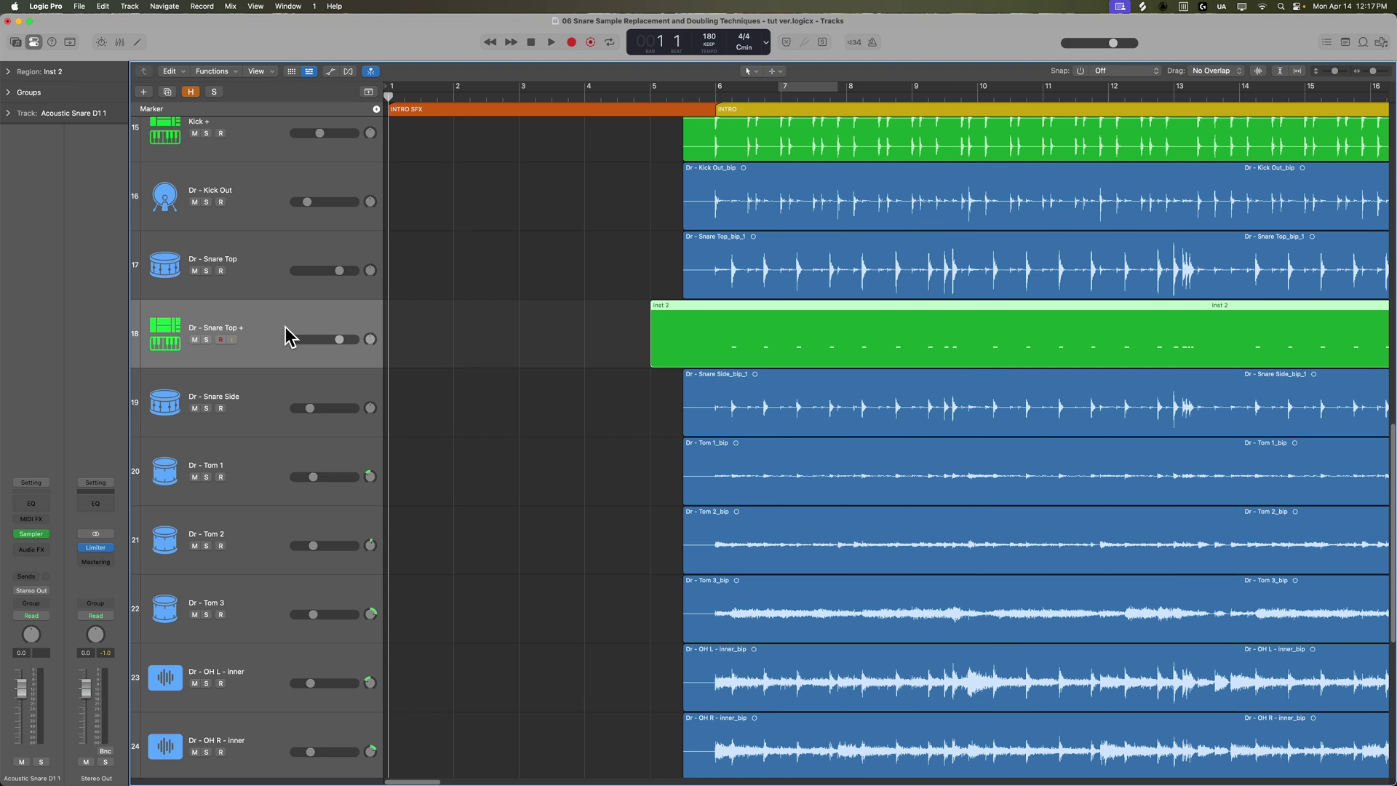
click(41, 559)
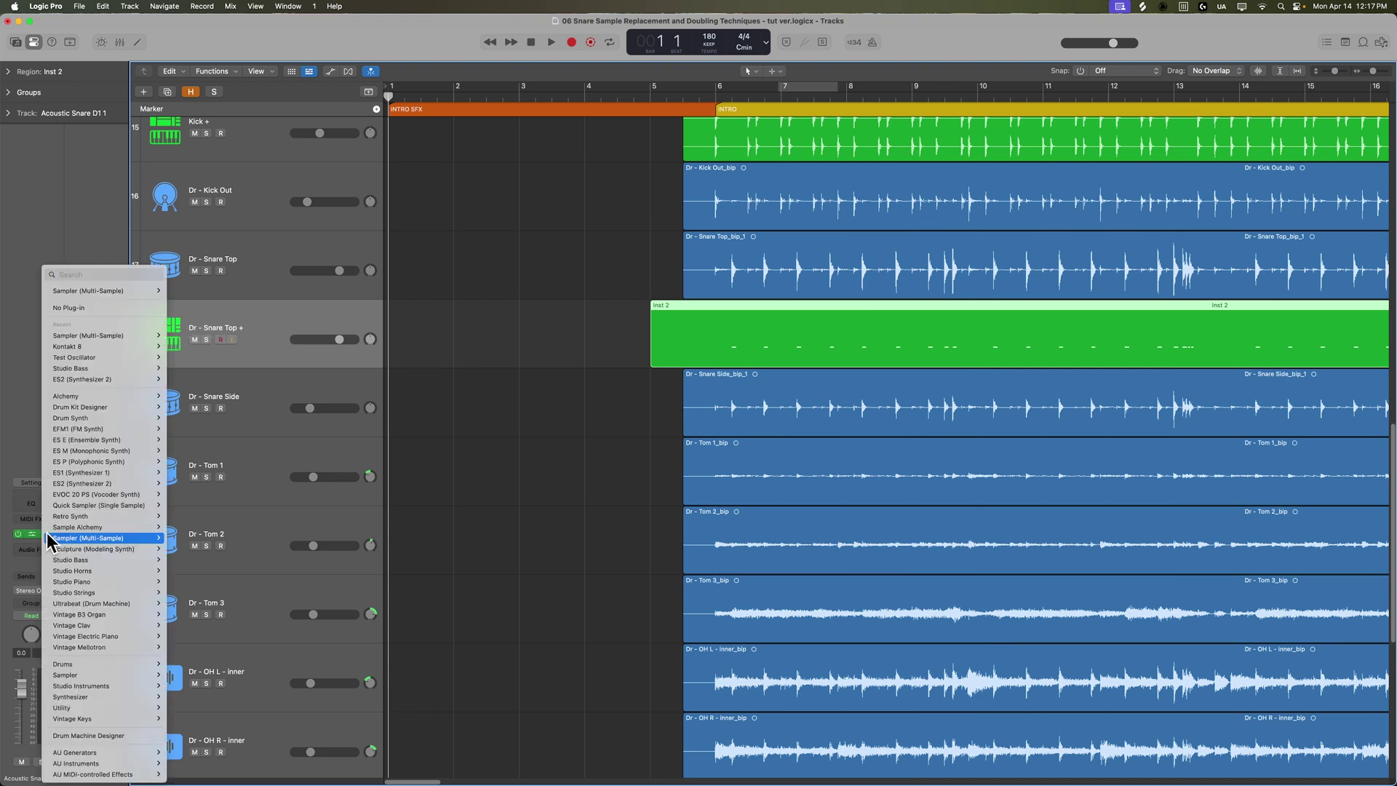
click(111, 315)
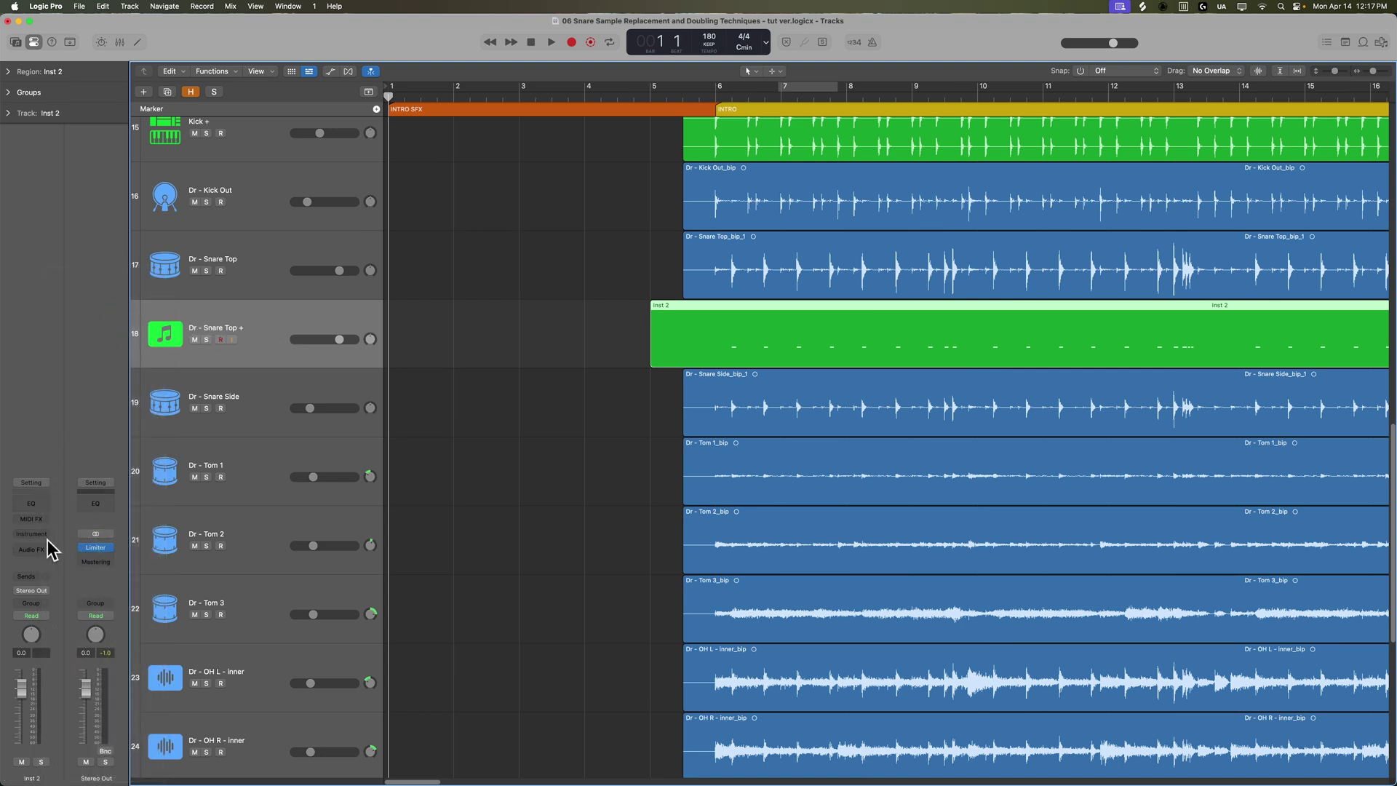
Step: Load a Sampler (Multi-Sample), then replace it with a fresh empty Sampler
click(45, 535)
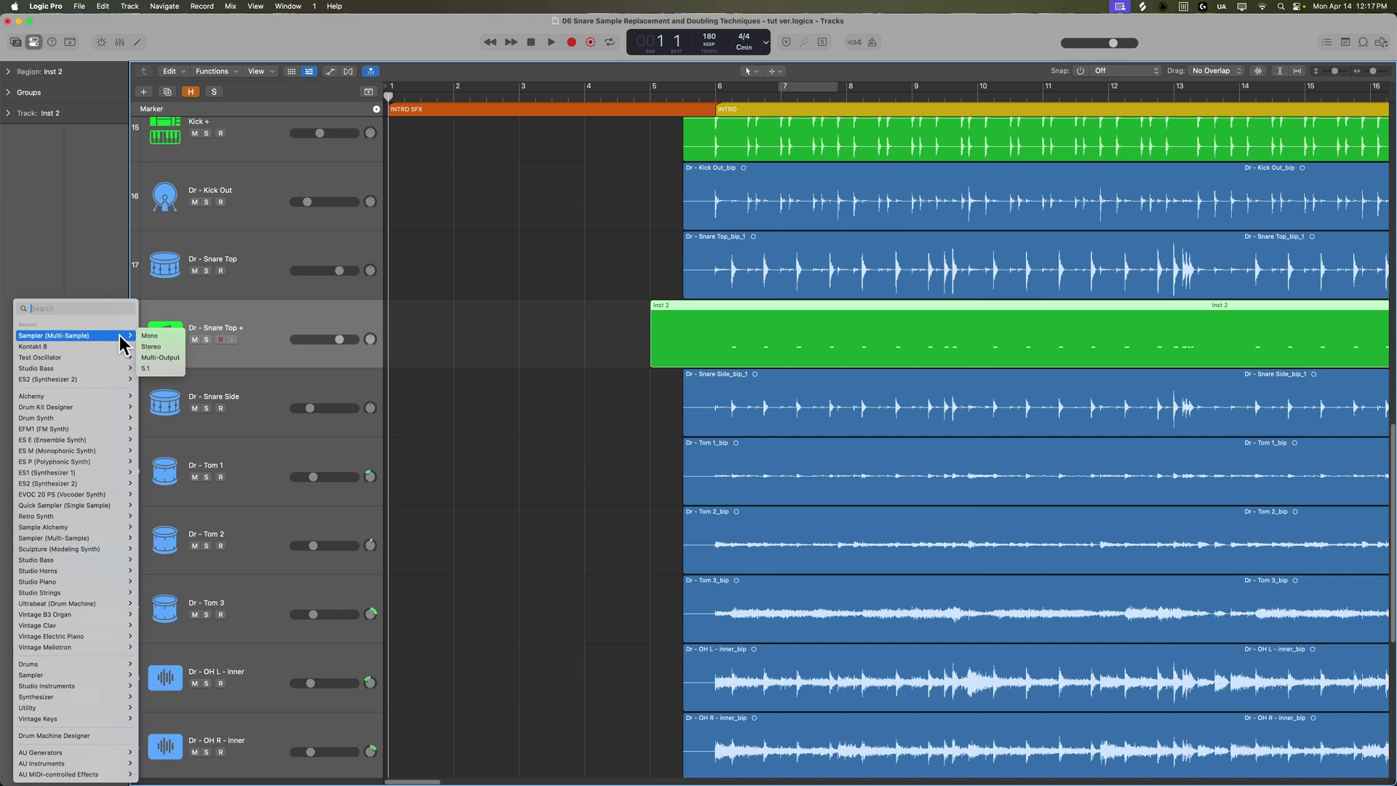
click(153, 356)
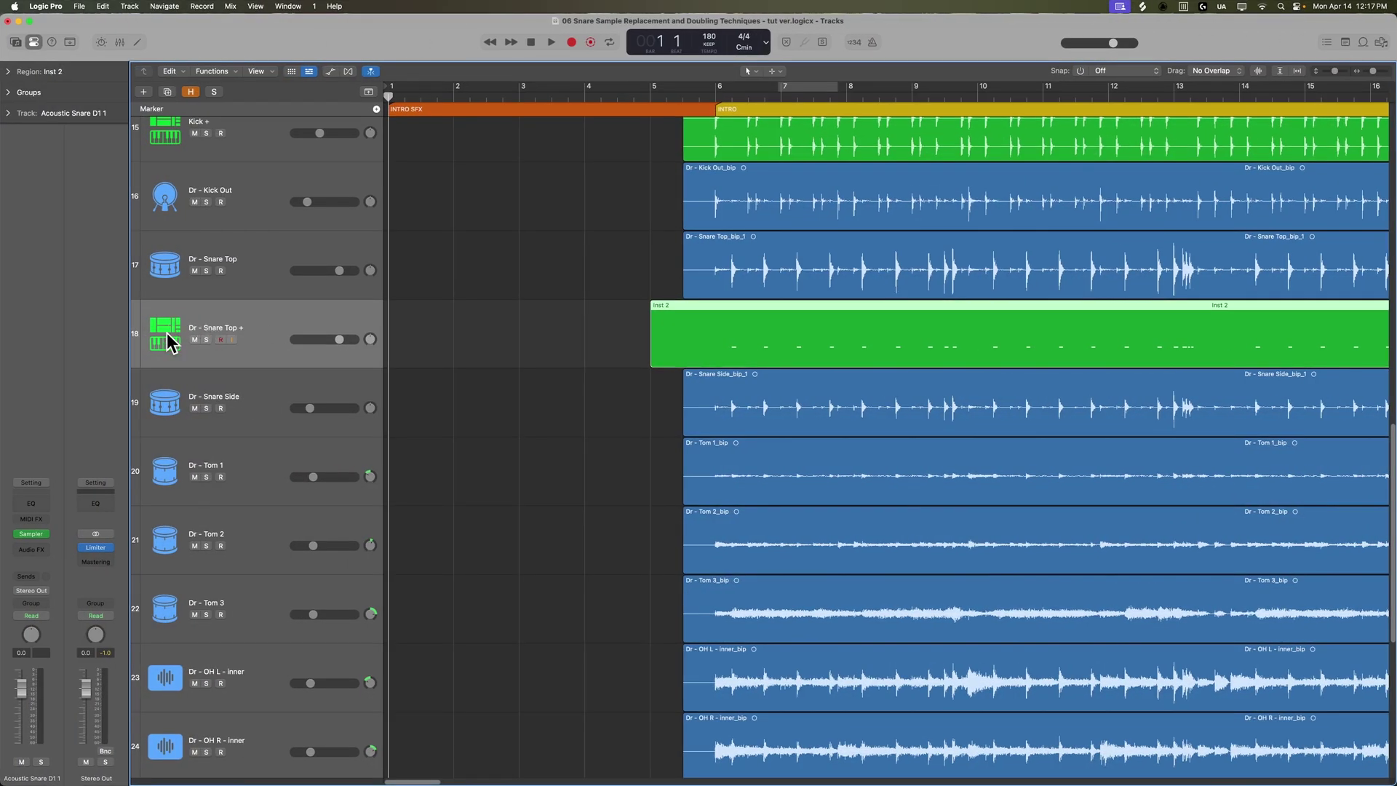
click(40, 535)
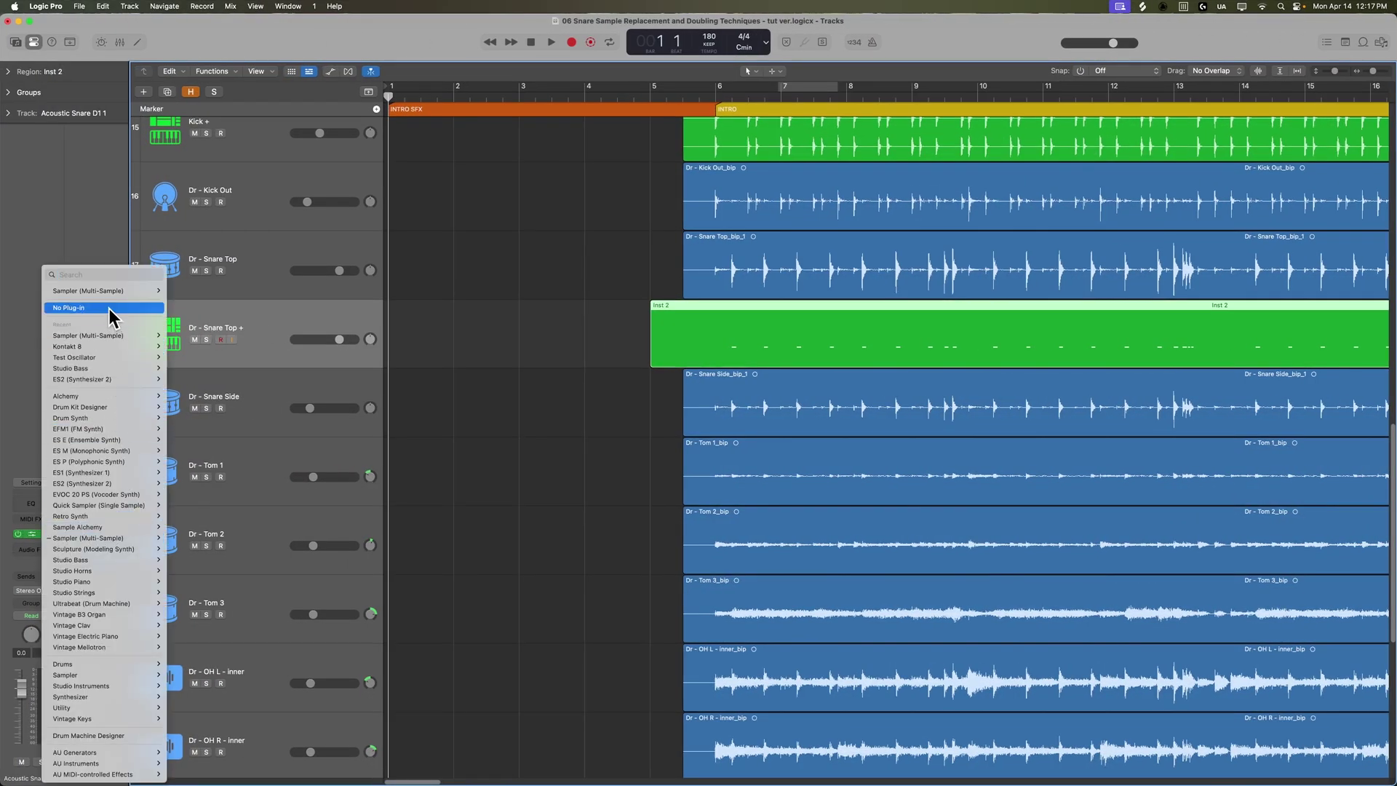
click(110, 308)
click(46, 539)
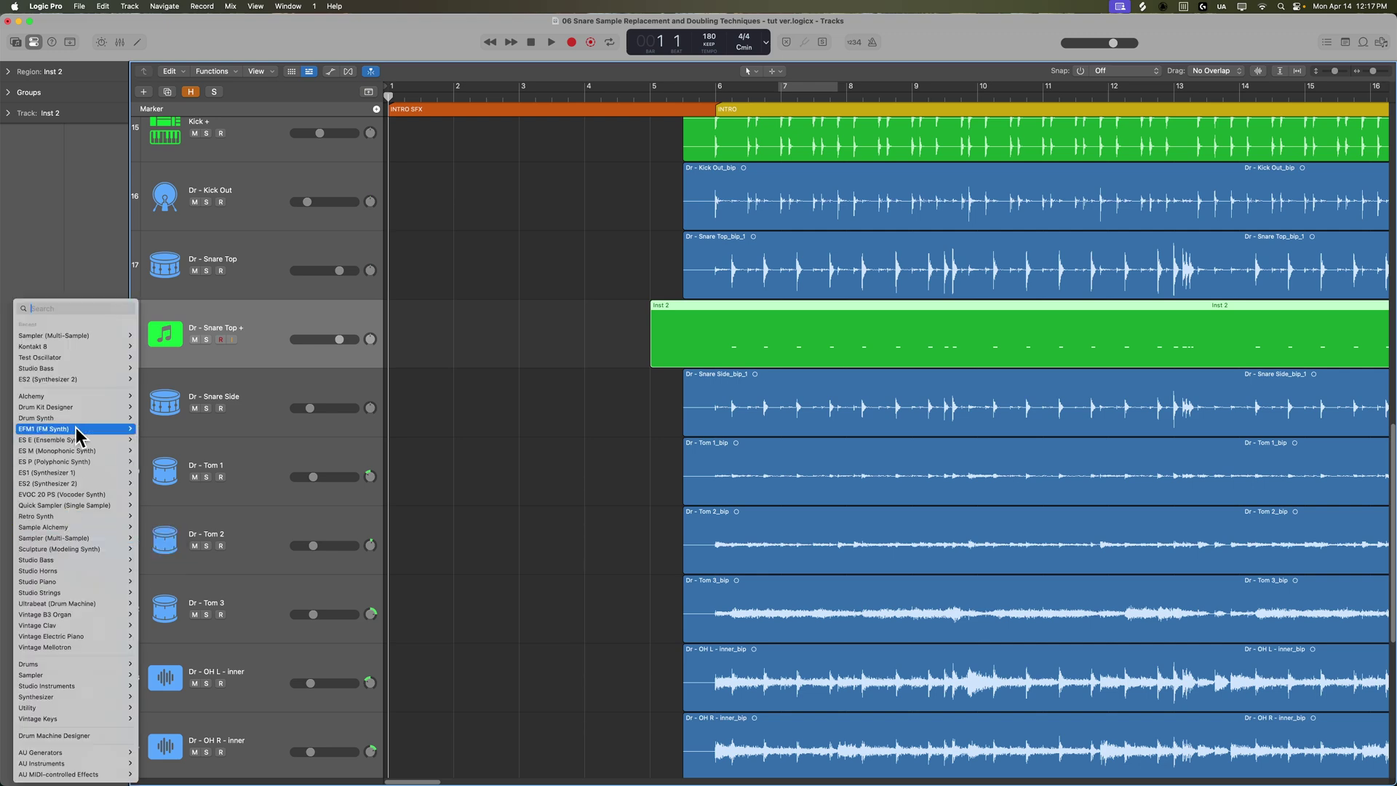
click(145, 357)
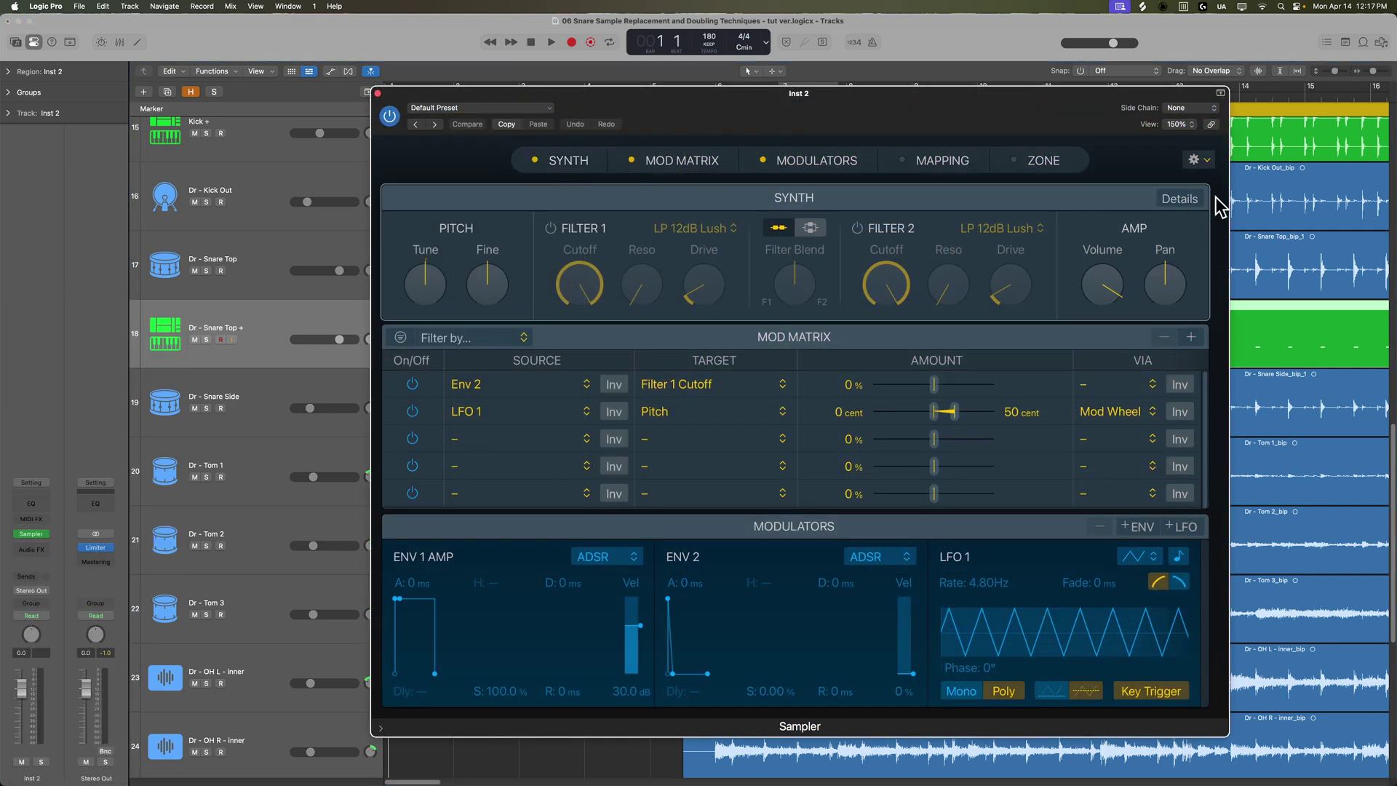
Step: Set polyphony to 36, add random sample select, disable the Env 2 route, and show only Mapping
click(1179, 198)
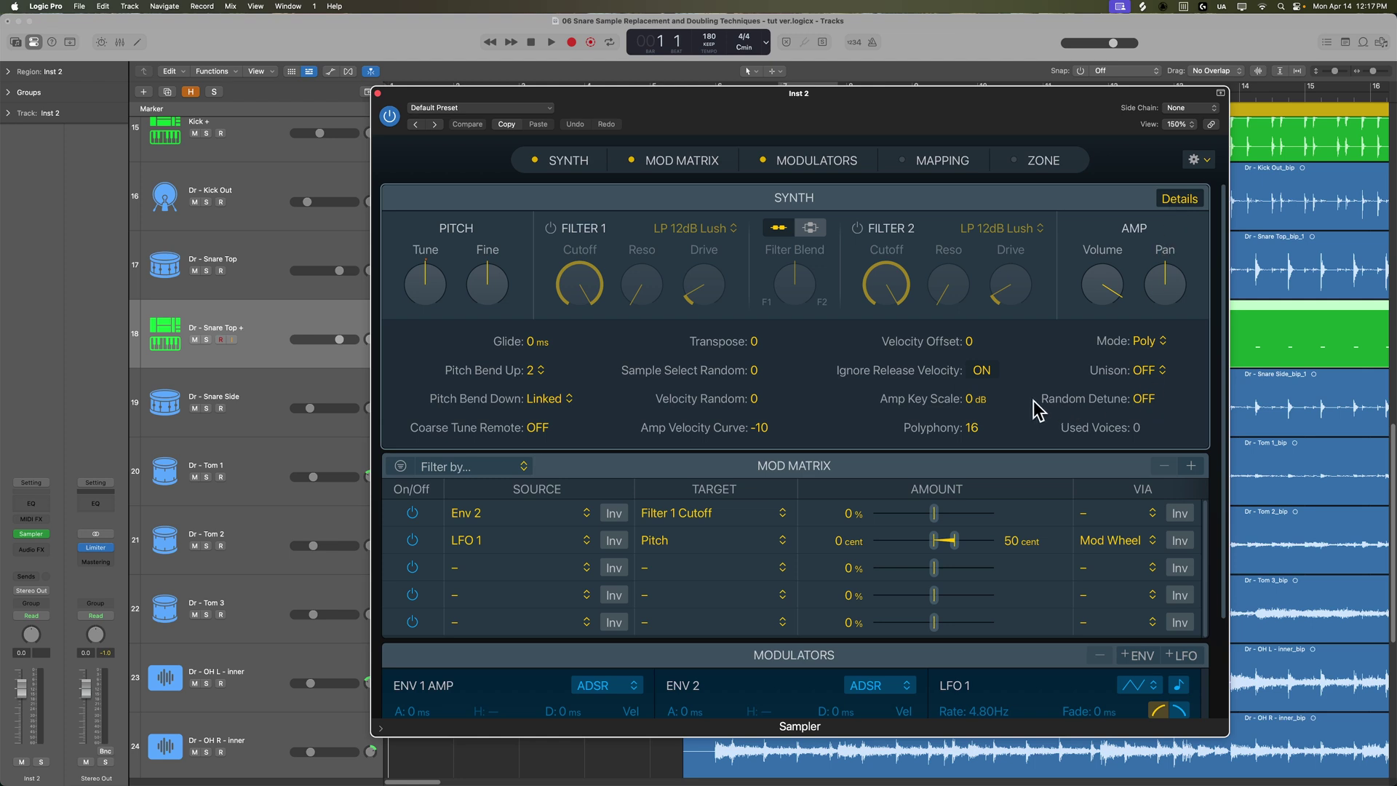
mouse_move(975, 429)
mouse_down()
mouse_move(974, 396)
mouse_move(976, 431)
mouse_up()
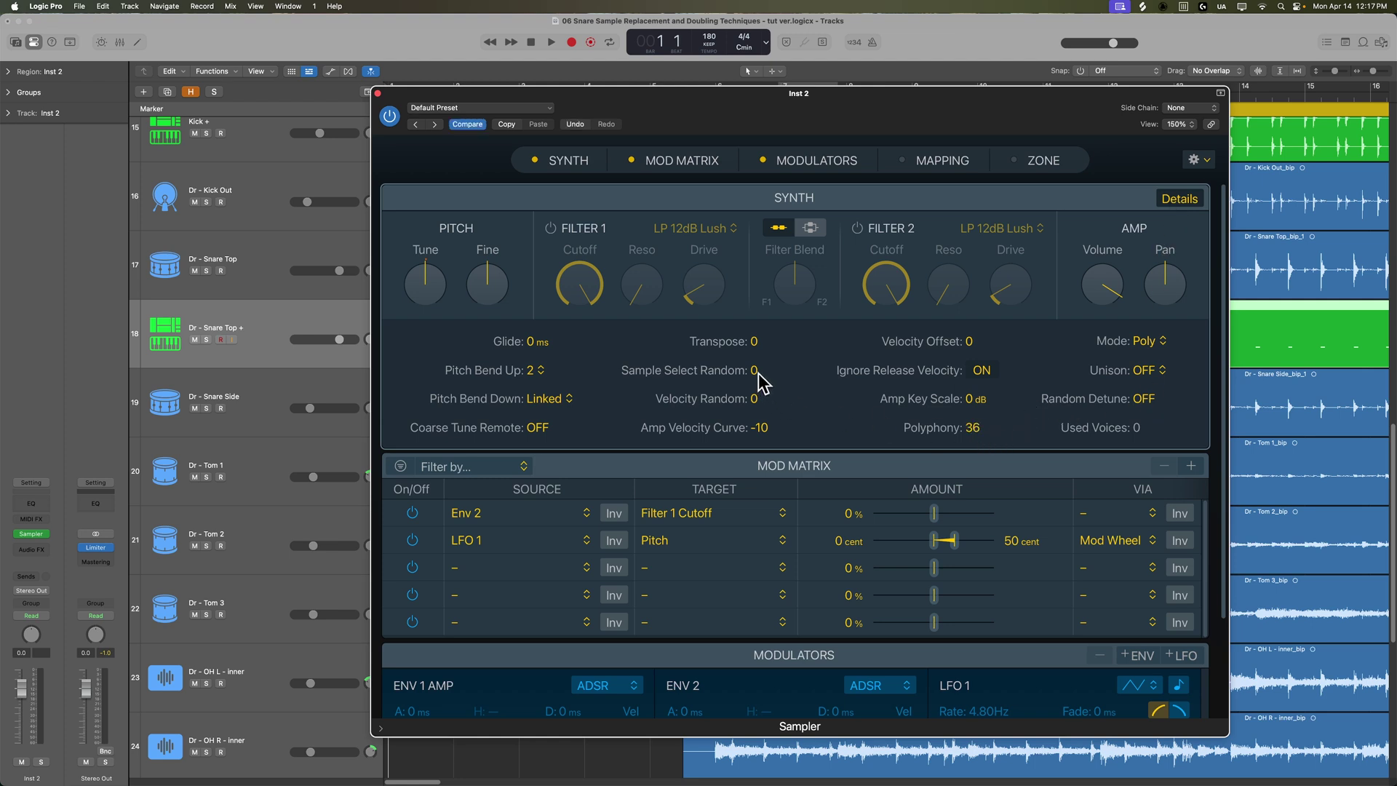
drag(755, 370, 755, 340)
click(538, 161)
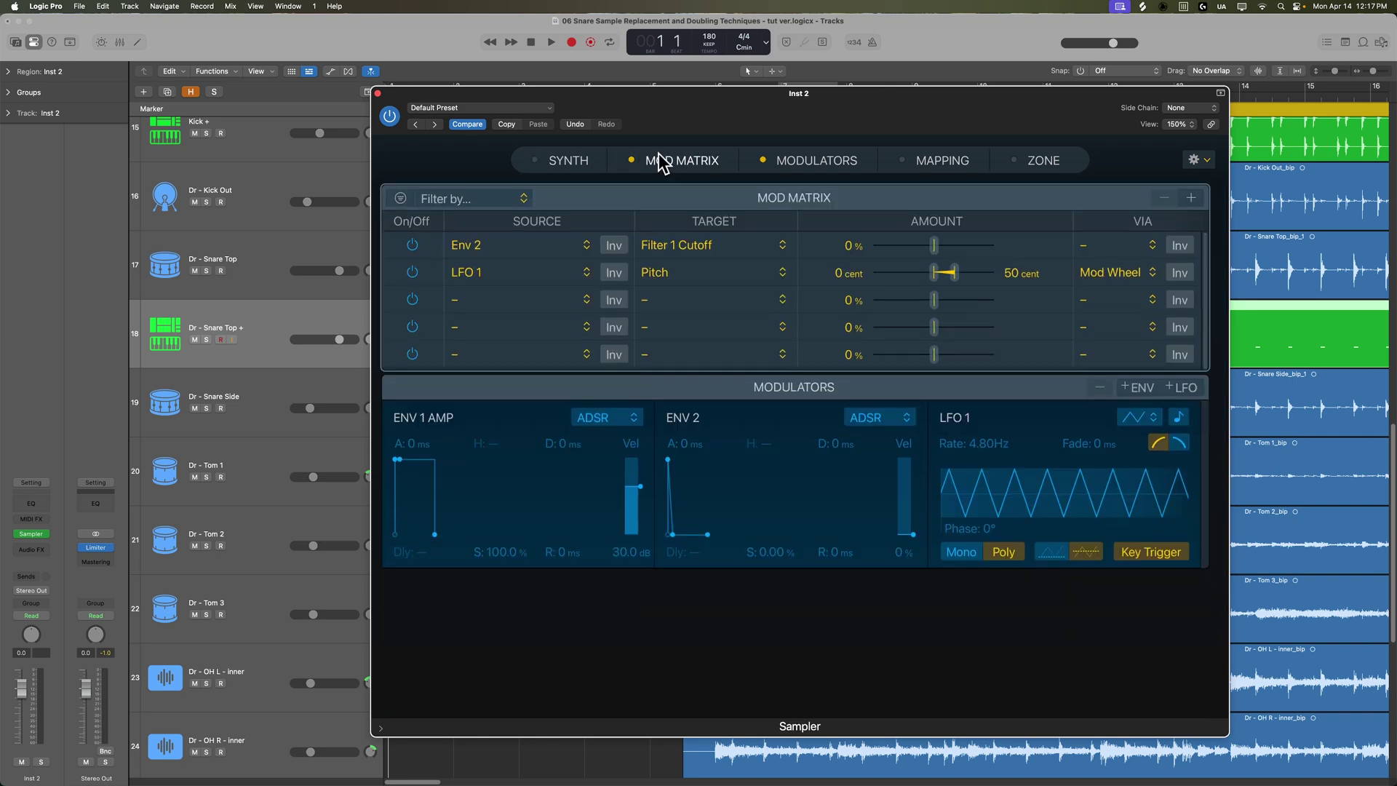
click(413, 246)
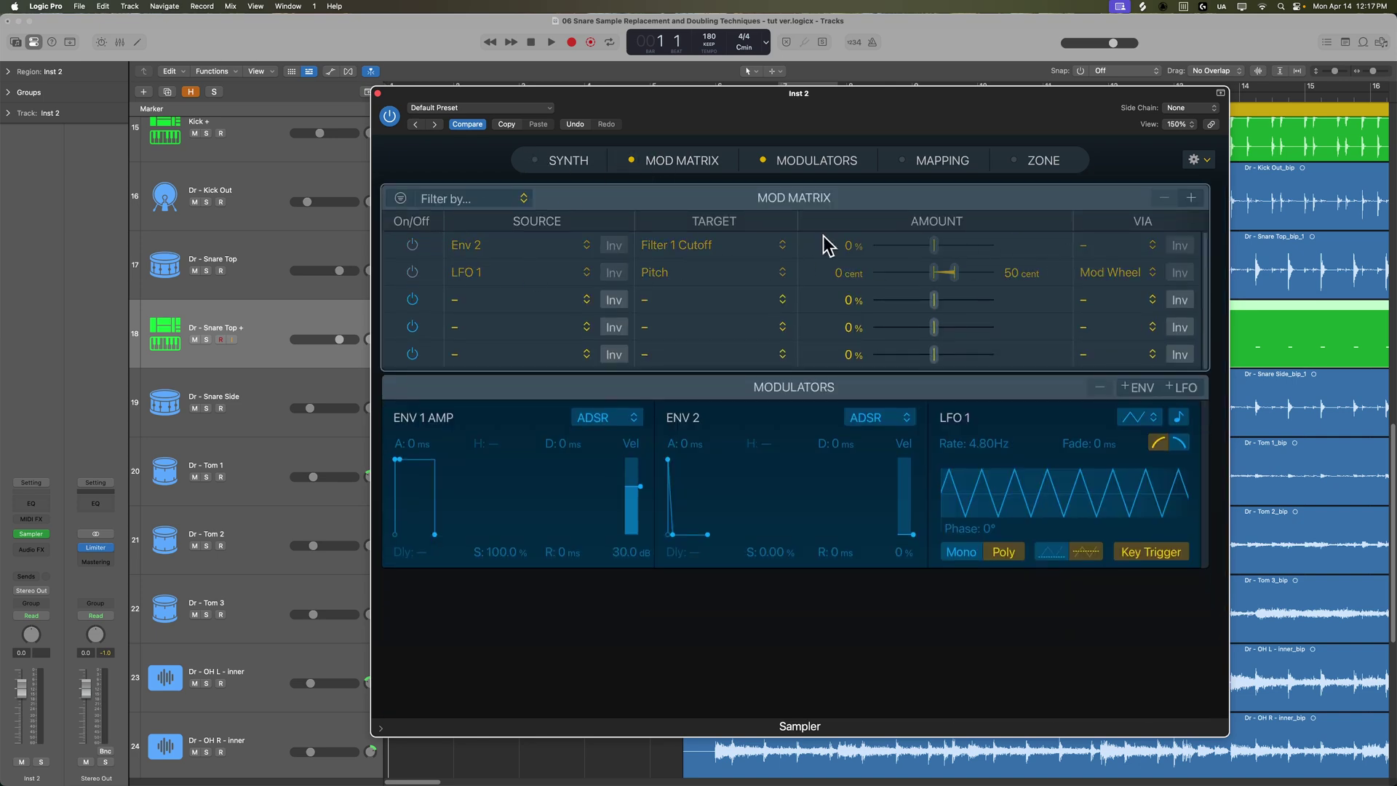
click(630, 161)
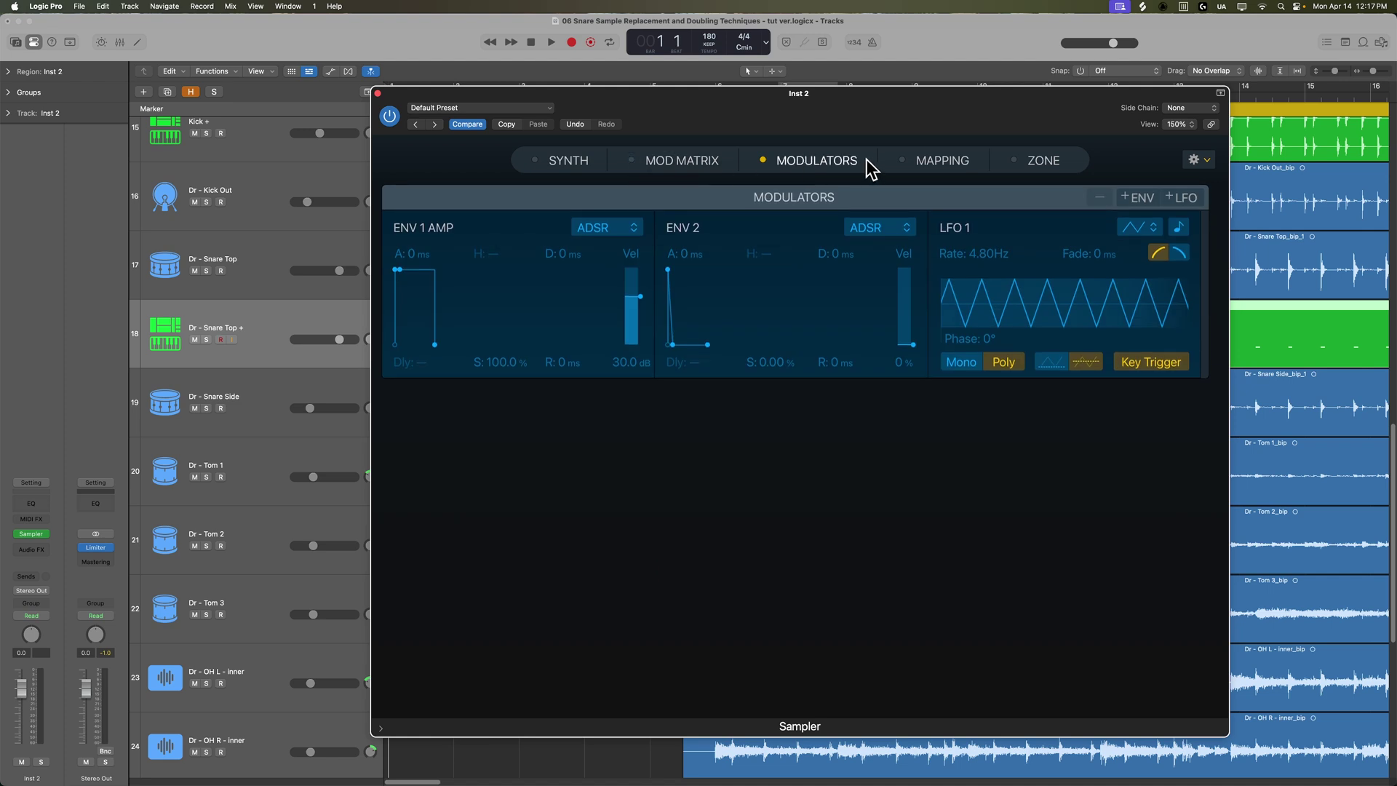
click(924, 163)
click(764, 158)
Step: Name the first Sampler group Single Strokes and add a second group named Flams
click(1163, 201)
text(sin)
key(BackSpace)
key(BackSpace)
key(BackSpace)
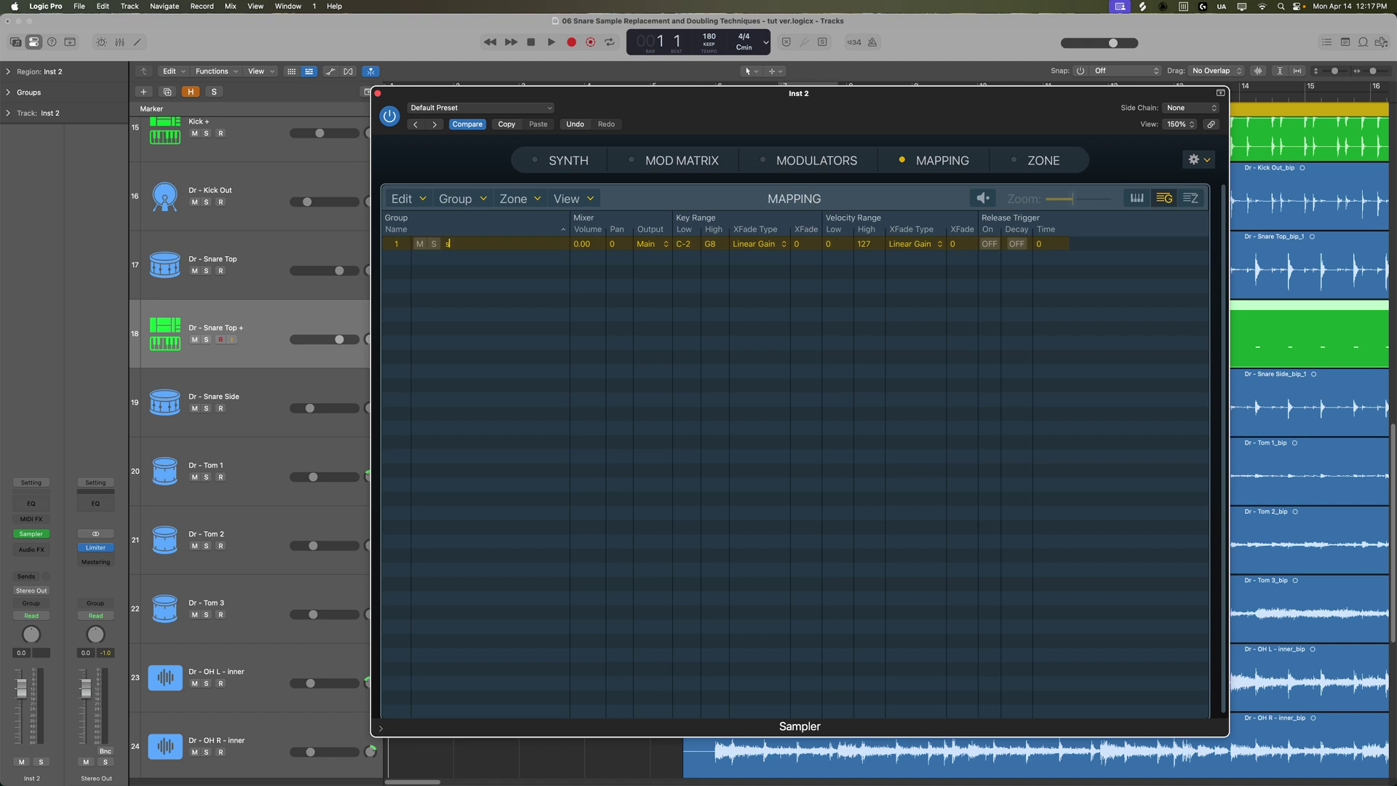
text(Single Strokes)
key(Return)
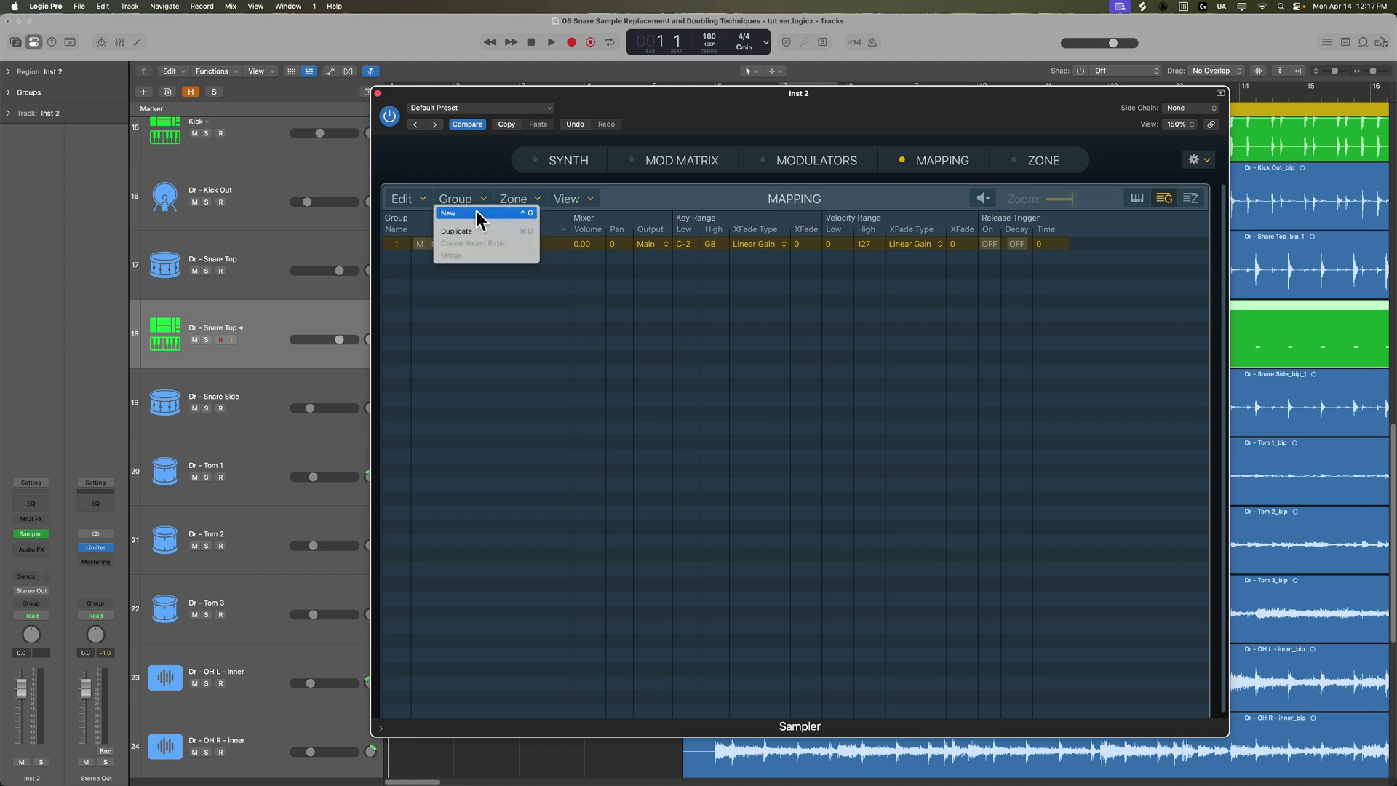
click(477, 213)
double_click(460, 243)
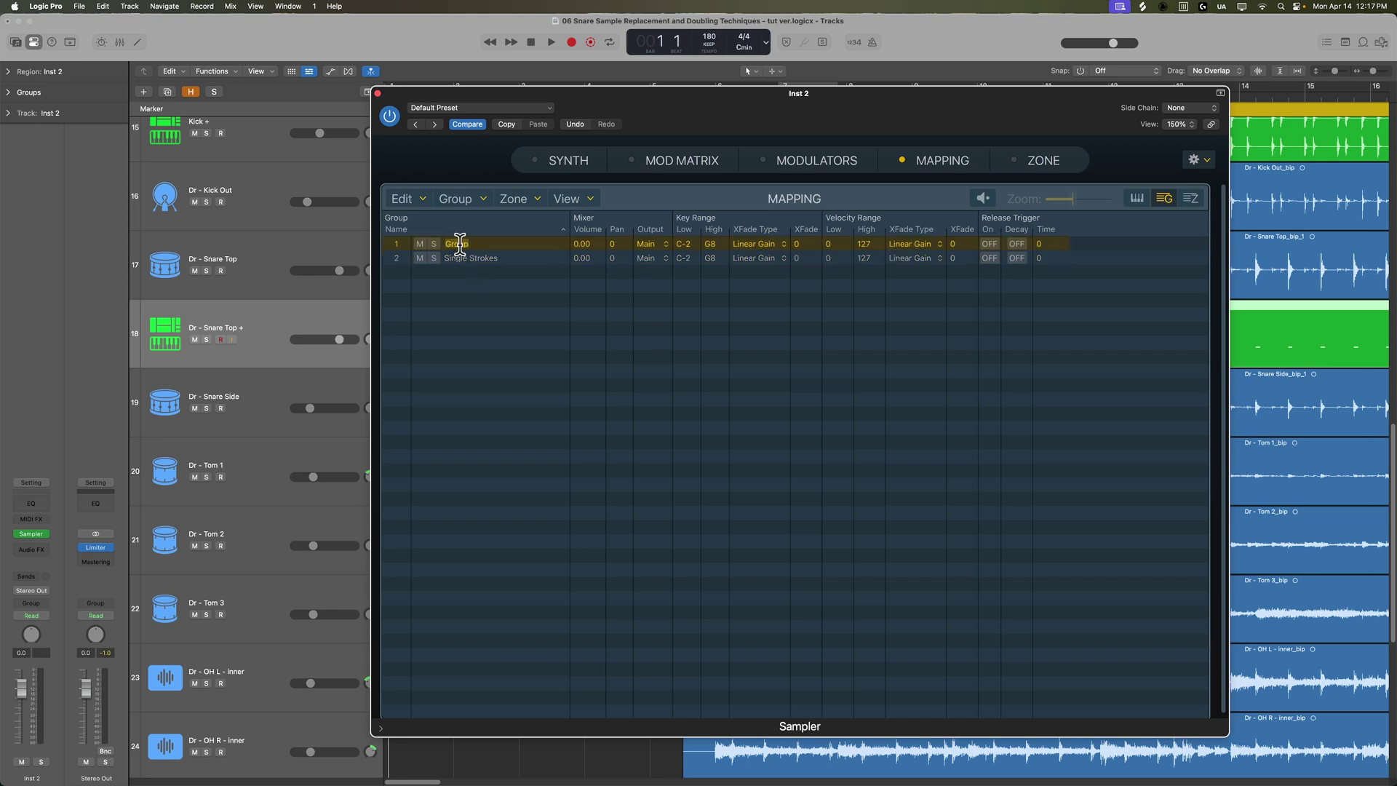
text(Flams)
click(490, 259)
Step: Show the group/zone list and drag the selected snare samples into the Sampler as zones
click(1190, 197)
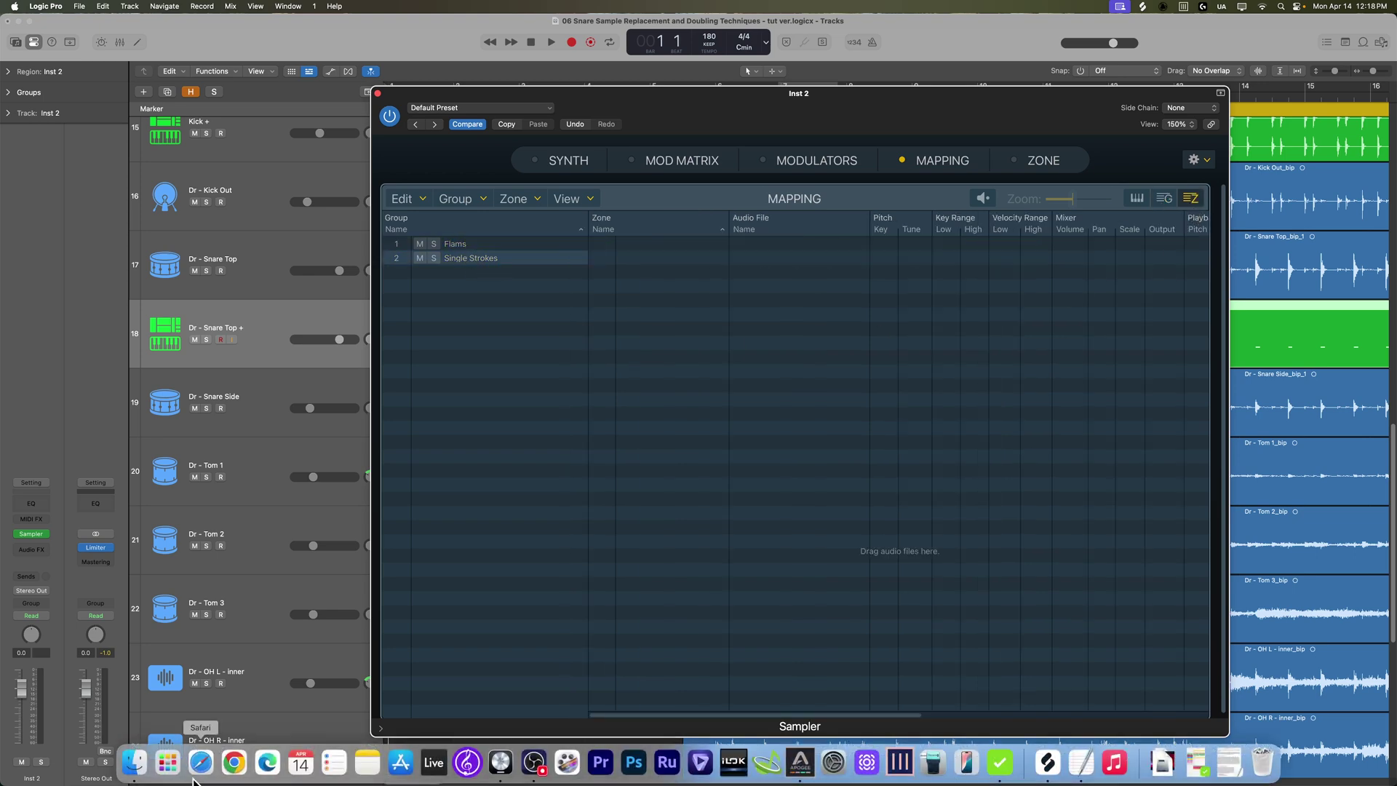
click(133, 762)
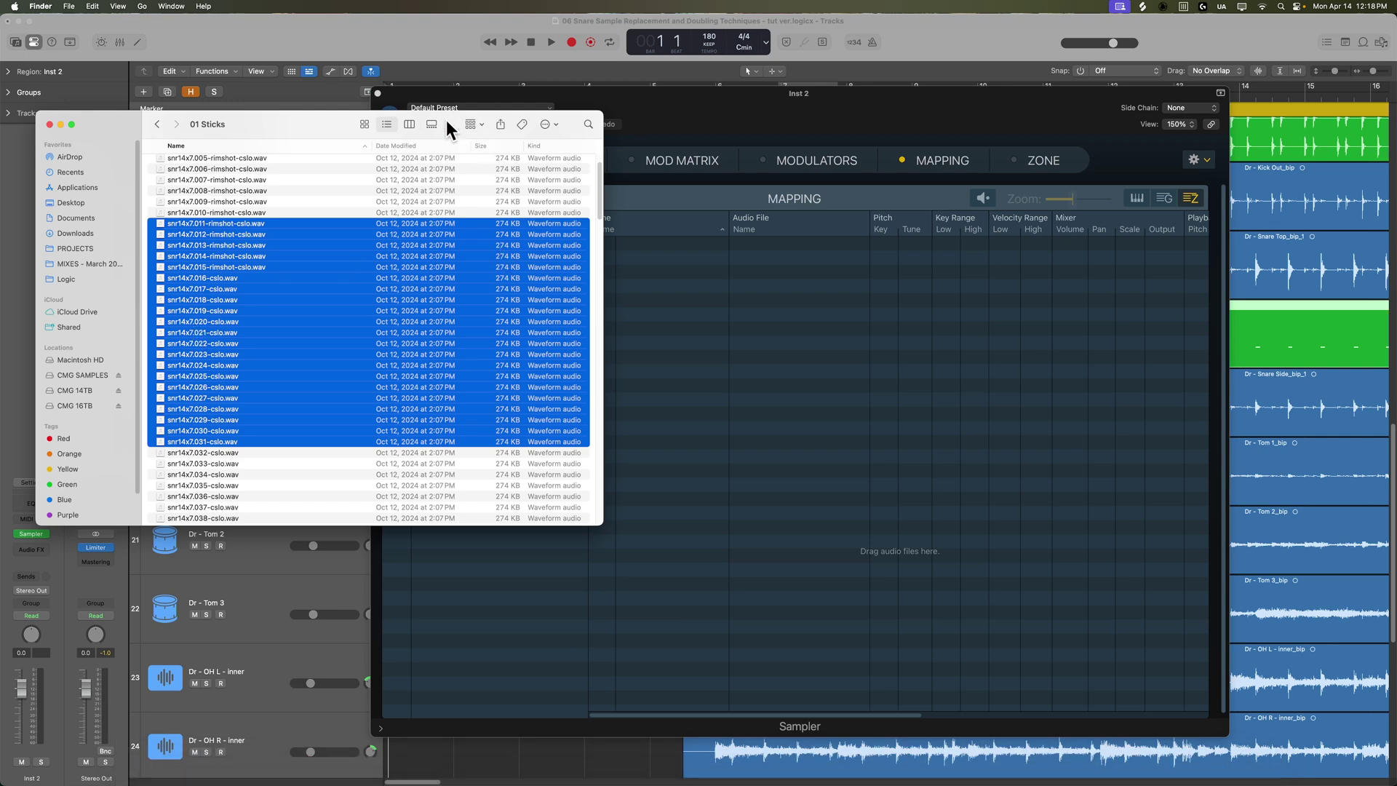
drag(249, 233, 735, 302)
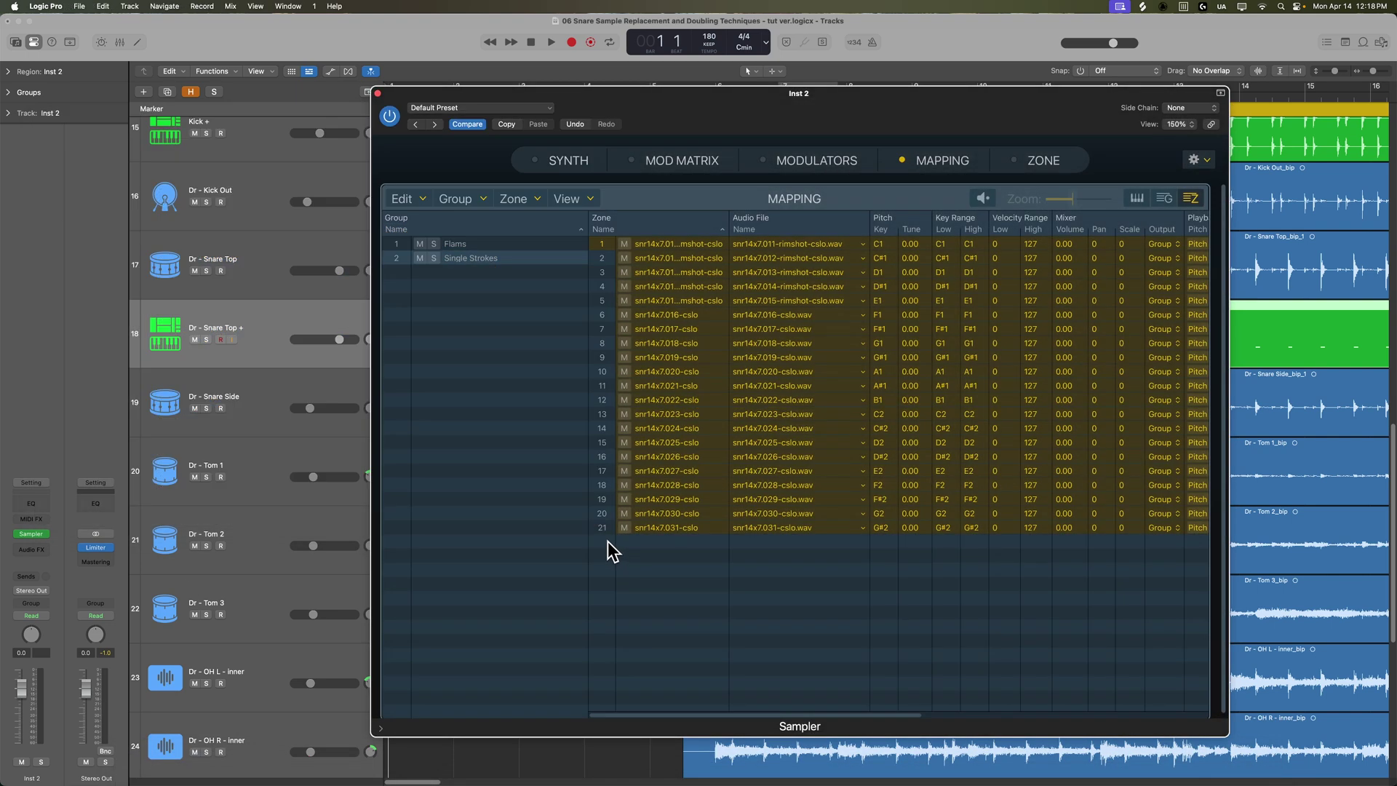
click(720, 571)
scroll(735, 582, right, 5)
scroll(735, 585, left, 6)
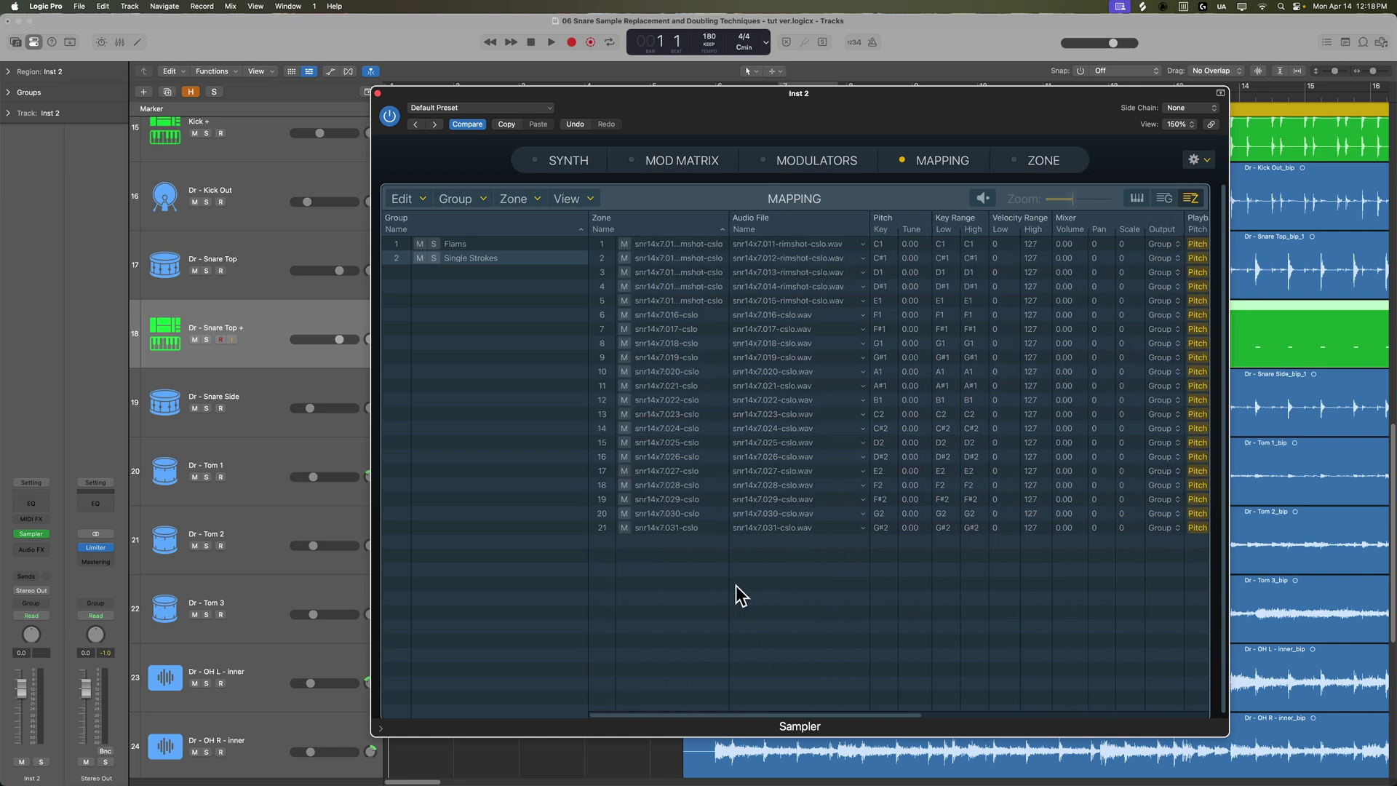
Step: Enter velocity lows of 125, 120, 115, 110 and 105 for the first zones, then select zone 21
click(1006, 246)
text(125)
key(Return)
click(1010, 259)
text(120)
key(Return)
text(115)
key(Return)
click(1002, 286)
text(110)
key(Return)
text(105)
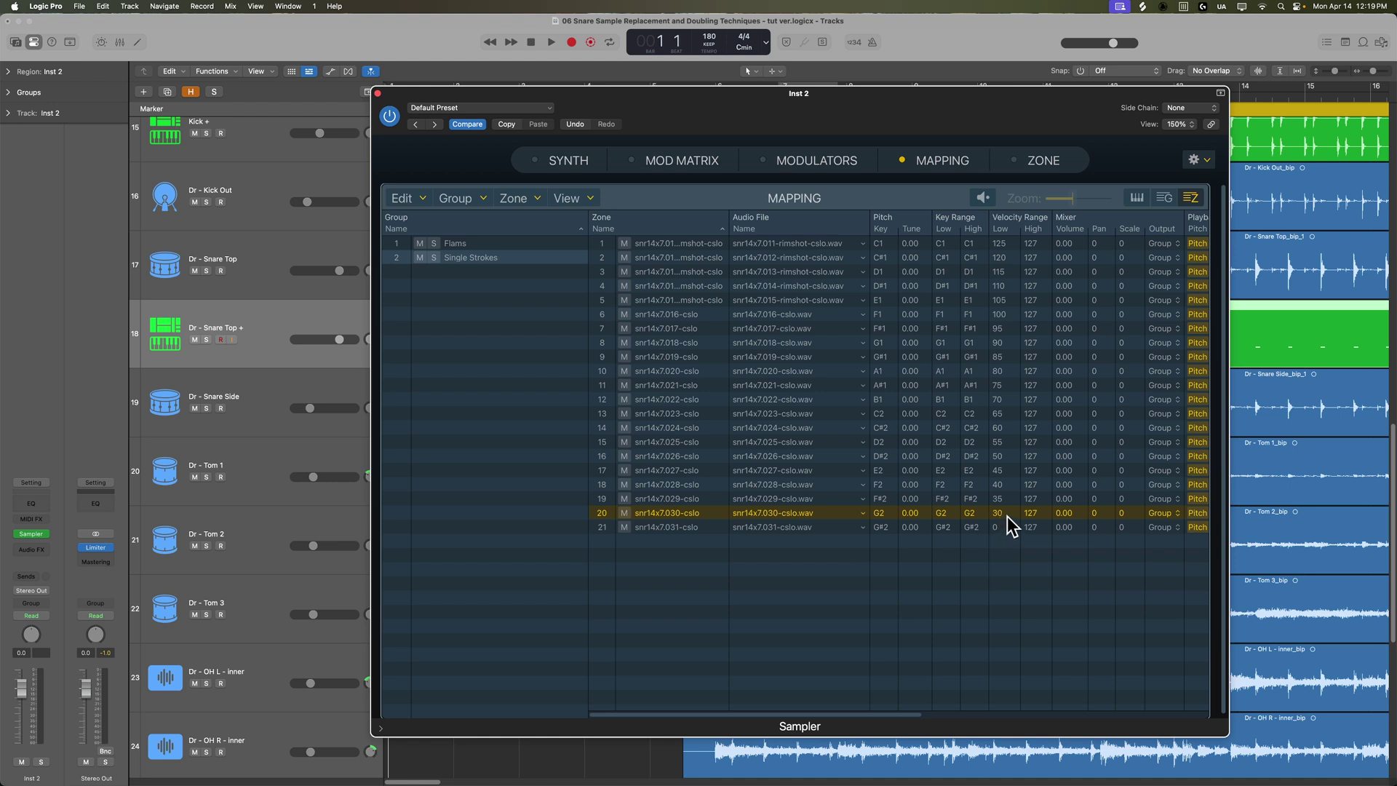
click(1005, 526)
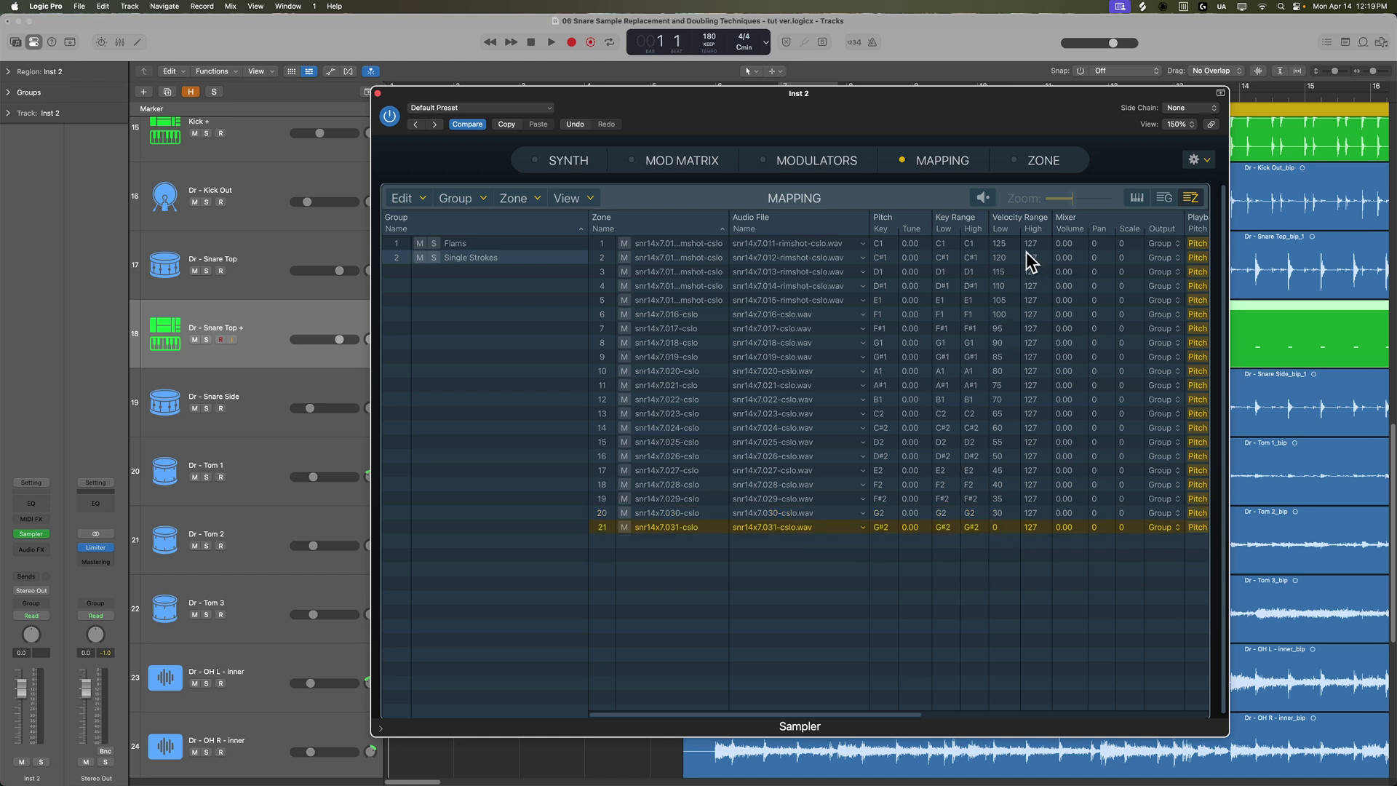
Step: Lower the top velocity of snare zones 2–6 to 124, 119, 114, 109 and 104
drag(1040, 256, 1041, 263)
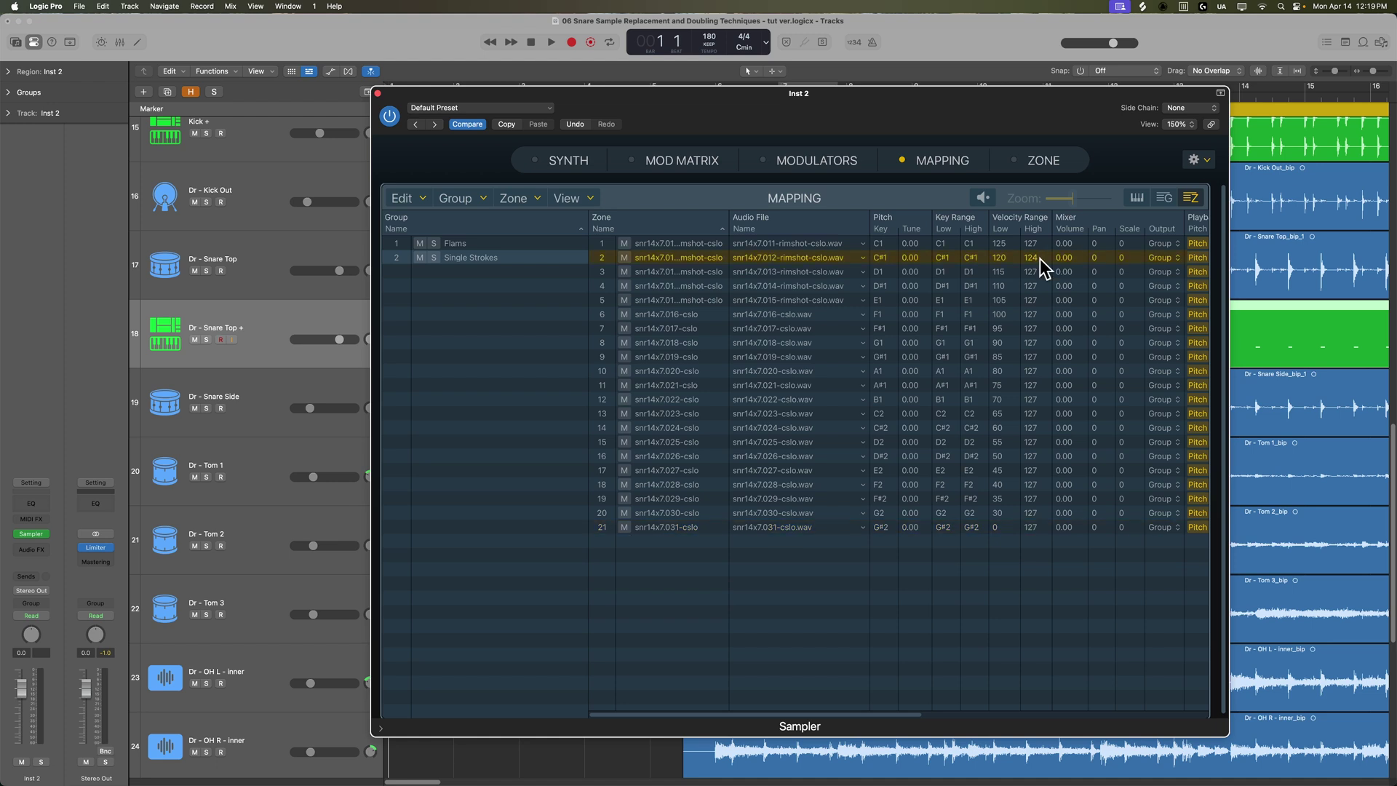
click(1012, 267)
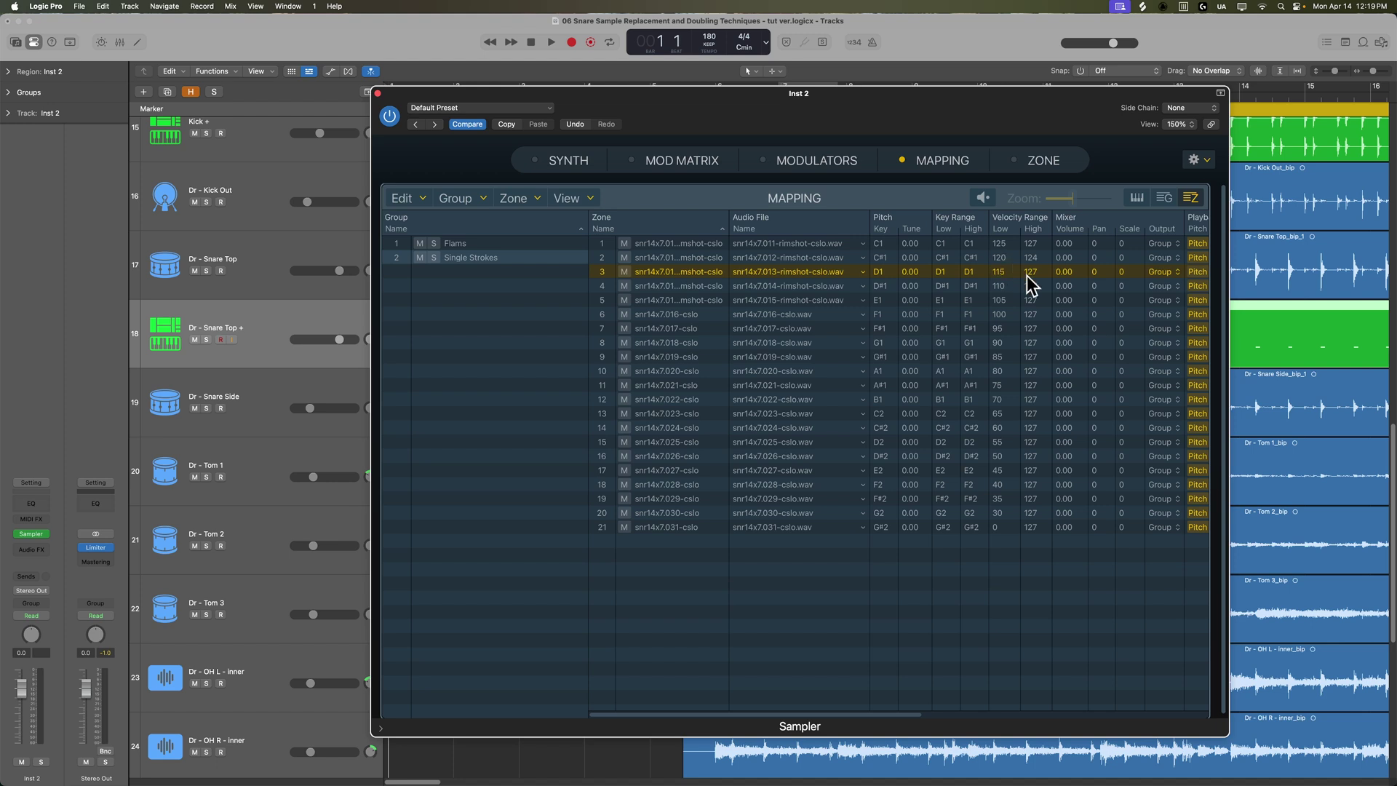
double_click(1032, 273)
text(119)
key(Return)
text(114)
key(Return)
text(109)
key(Return)
text(104)
key(Return)
Step: Set the remaining zones' top velocities to 99, 94, 89 and on down to 29
click(1032, 329)
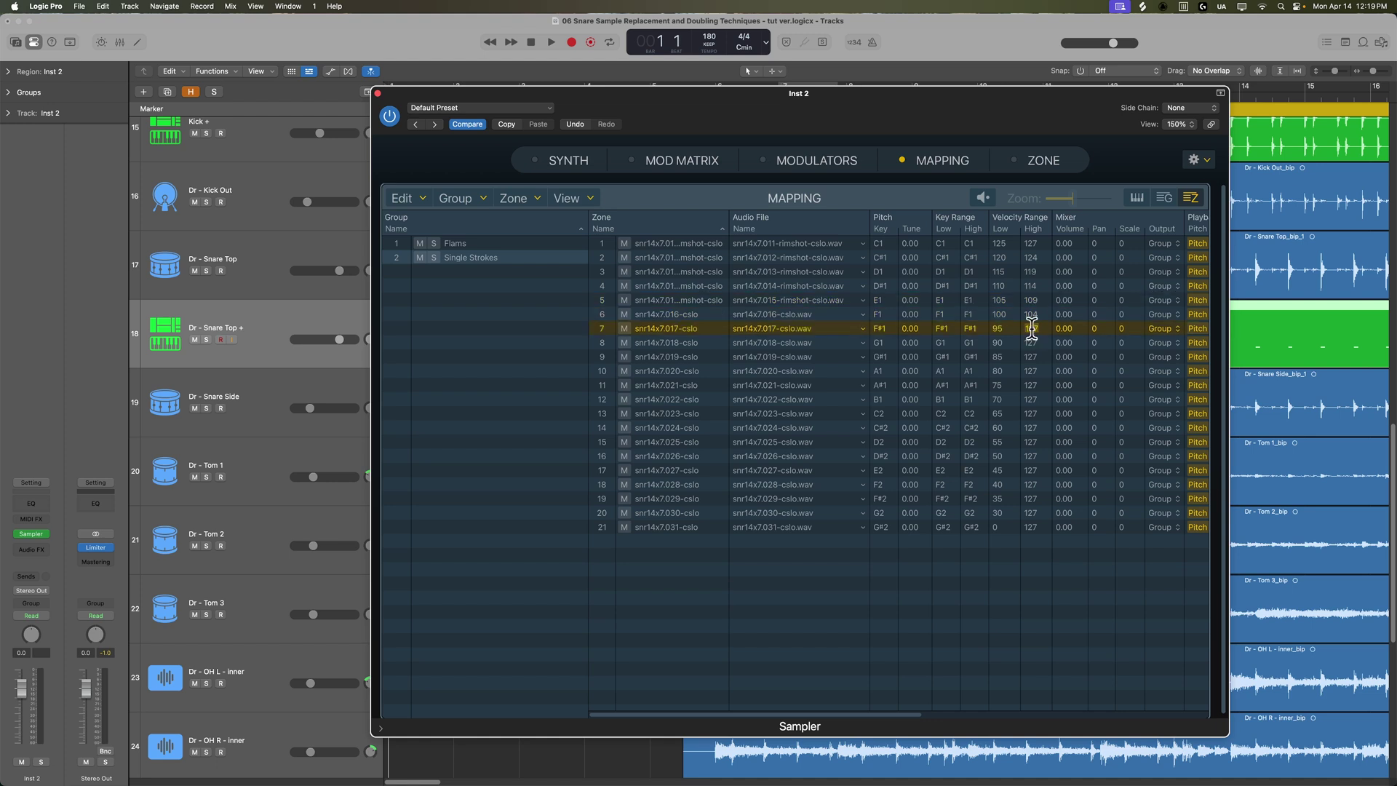
text(99)
click(1038, 341)
text(94)
click(1033, 357)
text(89)
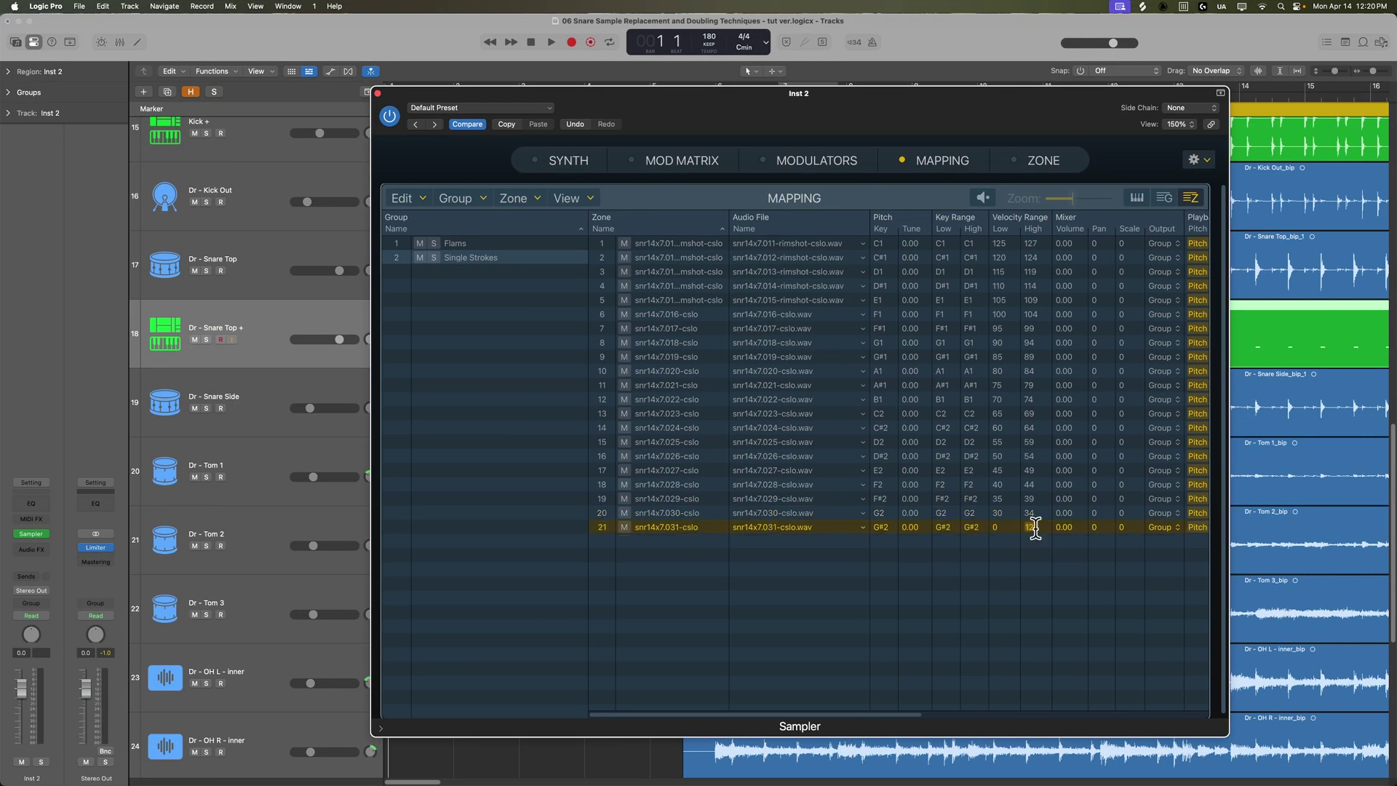
text(29)
key(super+a)
Step: Turn on 1 Shot playback for all snare zones and check their keyboard layout
scroll(1059, 311, right, 5)
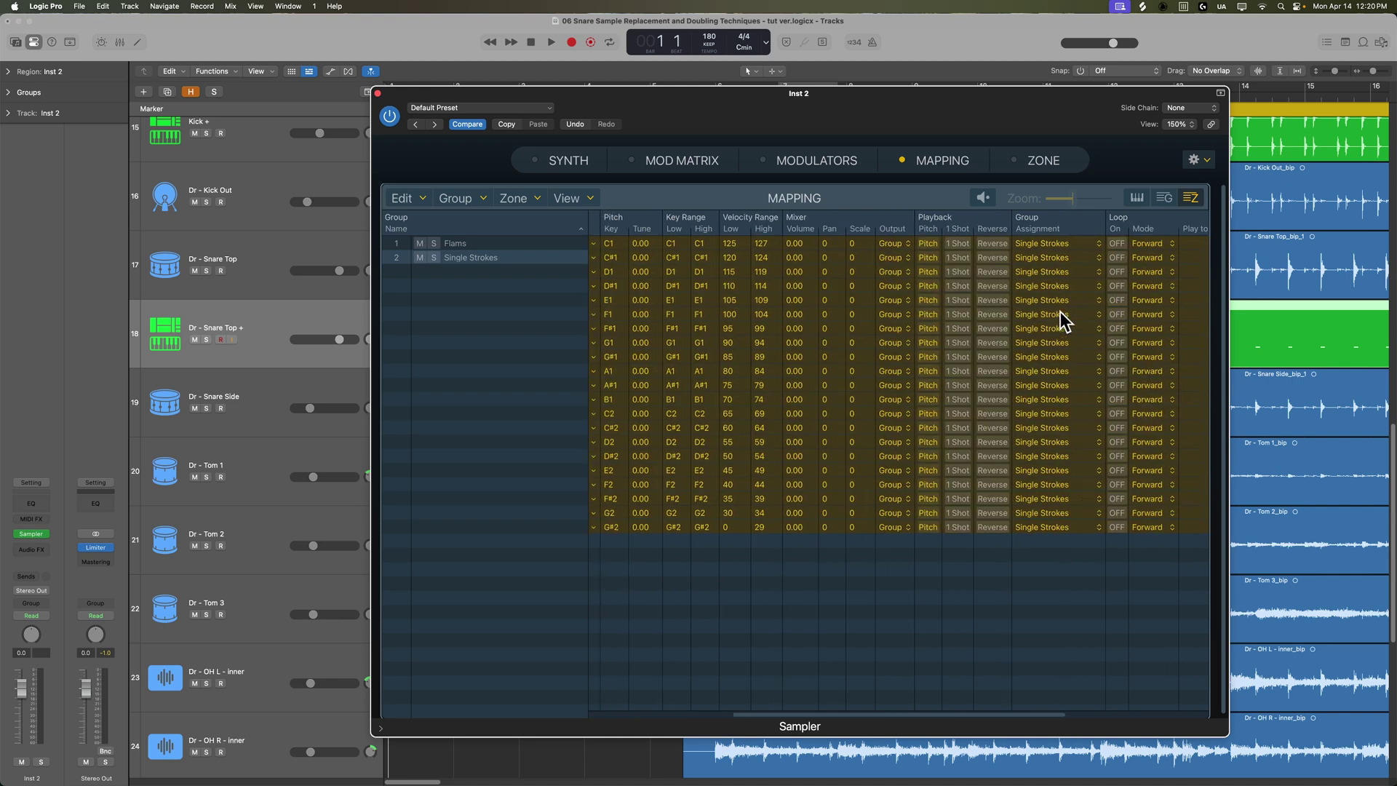
click(952, 245)
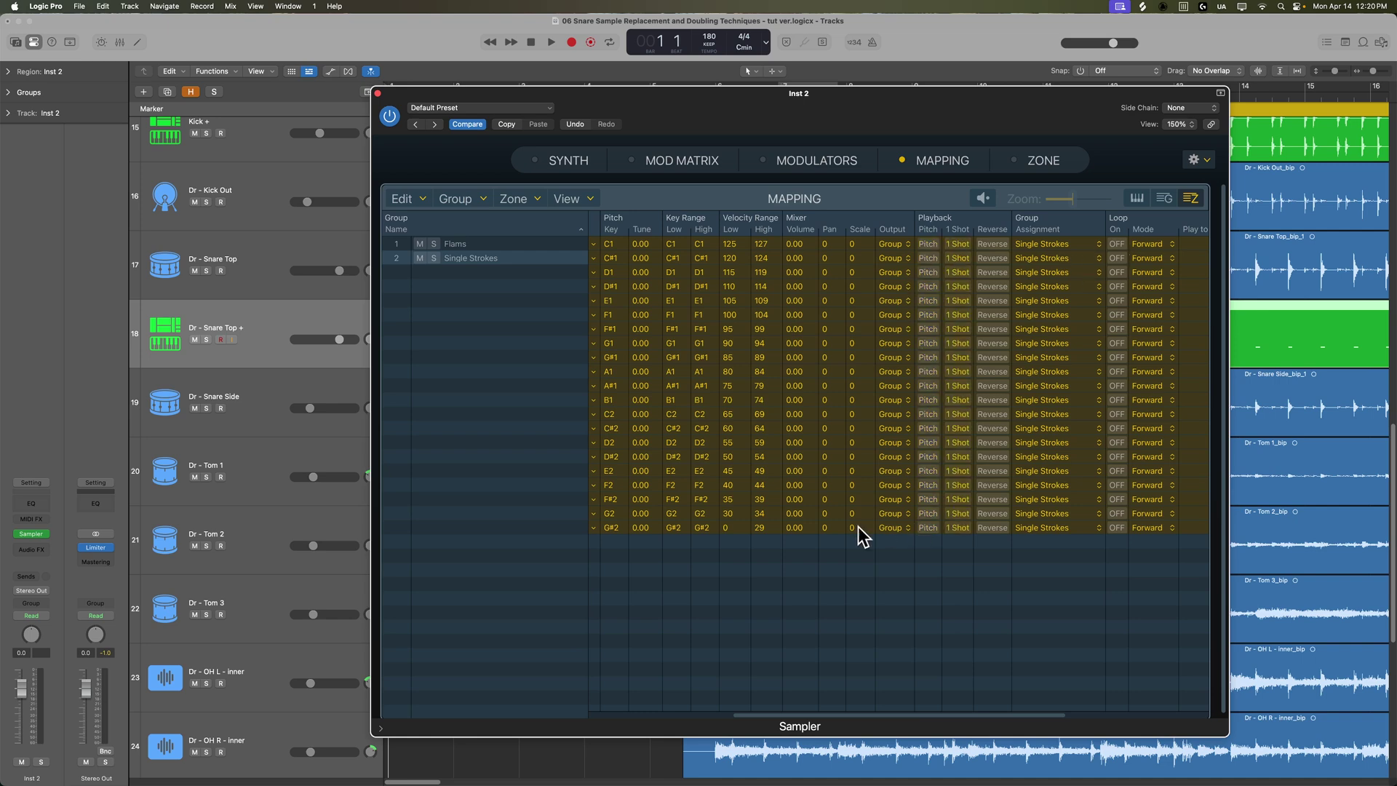
scroll(817, 542, left, 5)
click(1136, 199)
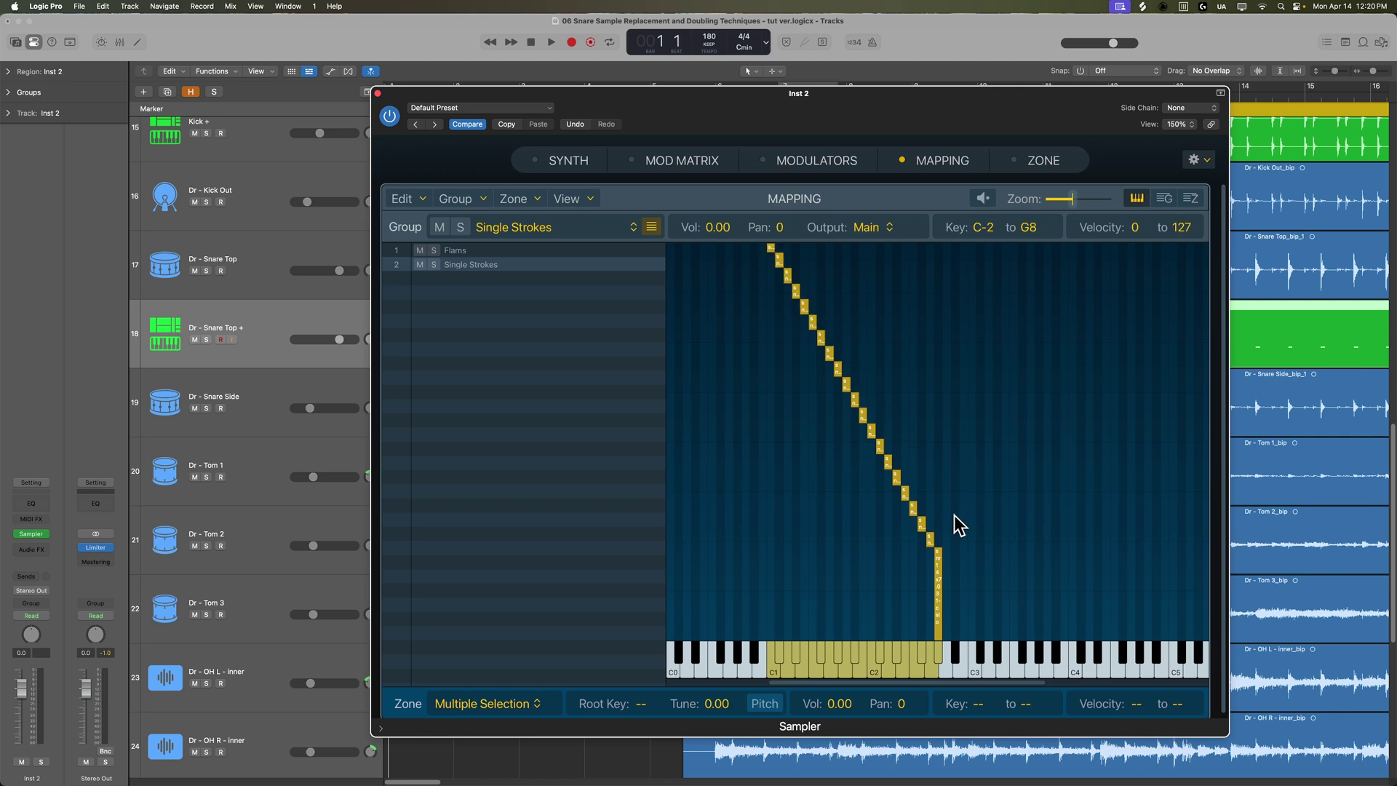
click(1188, 198)
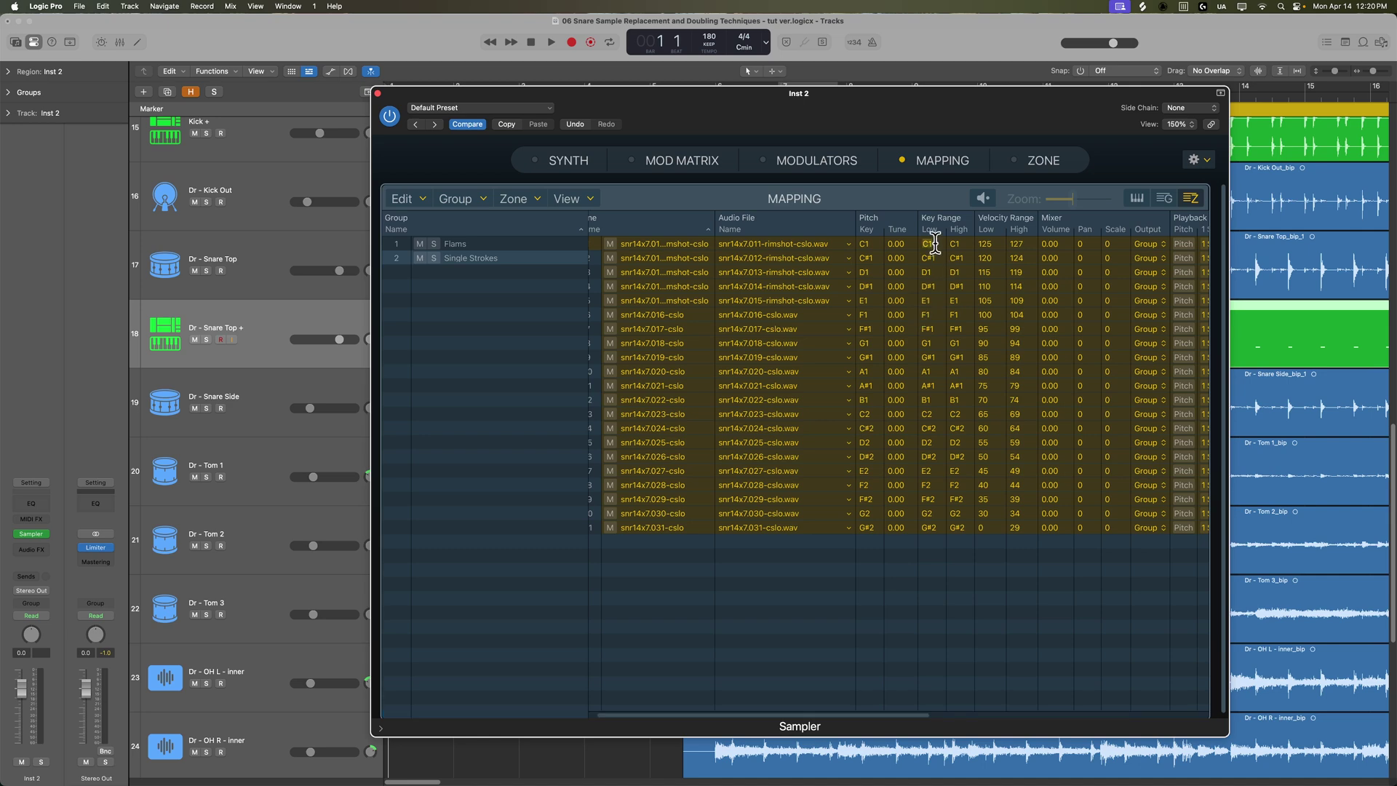
Step: Set Key Range Low, Key Range High and Pitch Key to D1 for every zone
drag(934, 244, 934, 234)
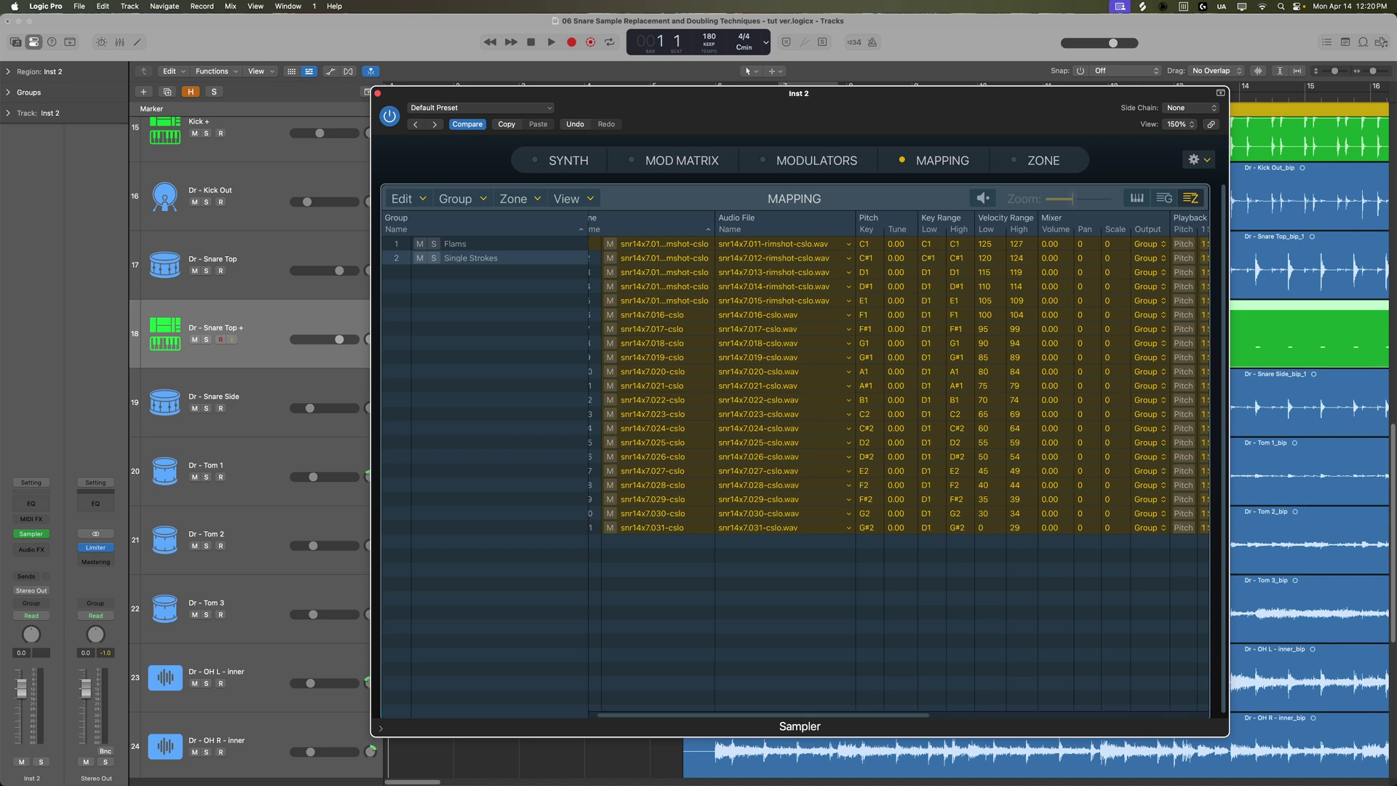
double_click(962, 242)
text(D1)
key(Return)
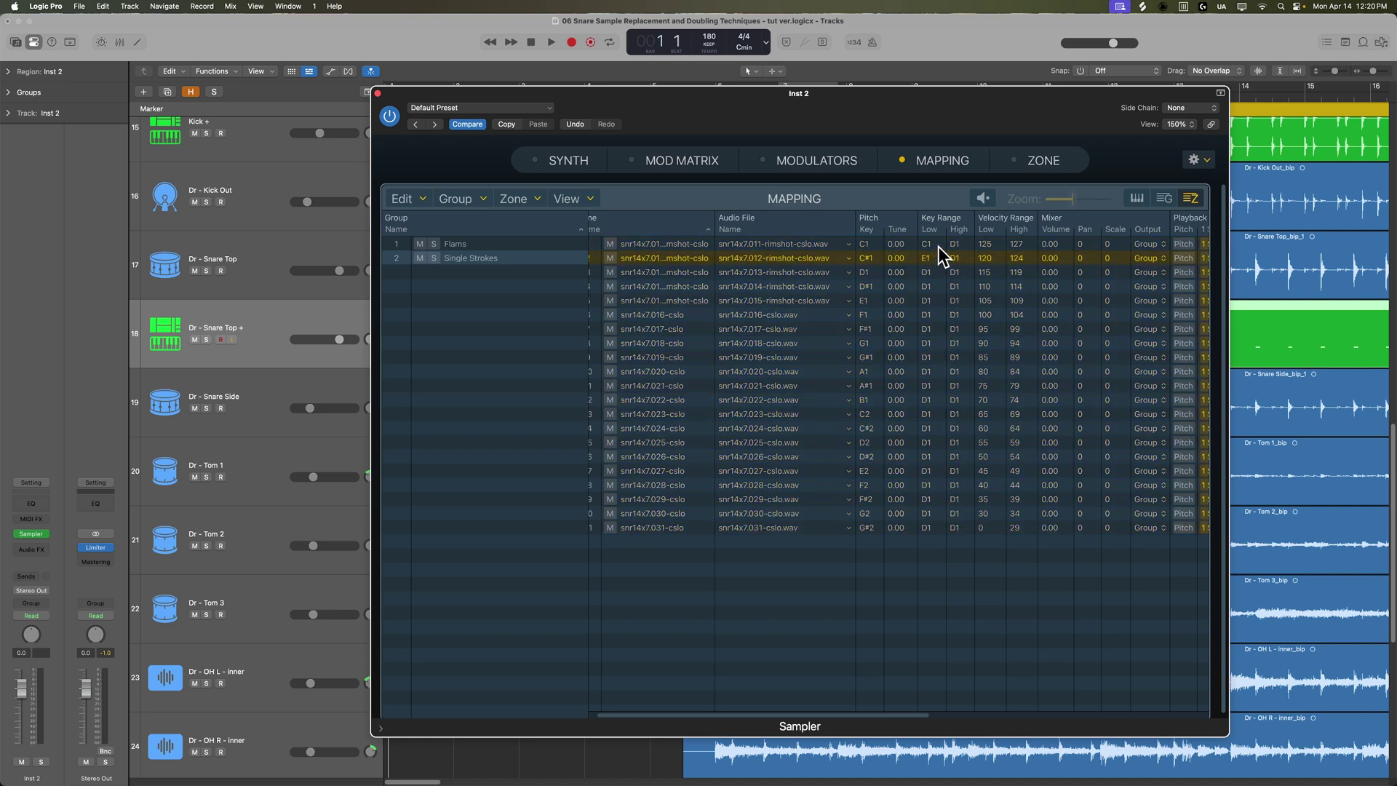
click(940, 582)
key(super+a)
double_click(865, 244)
text(d1)
key(Return)
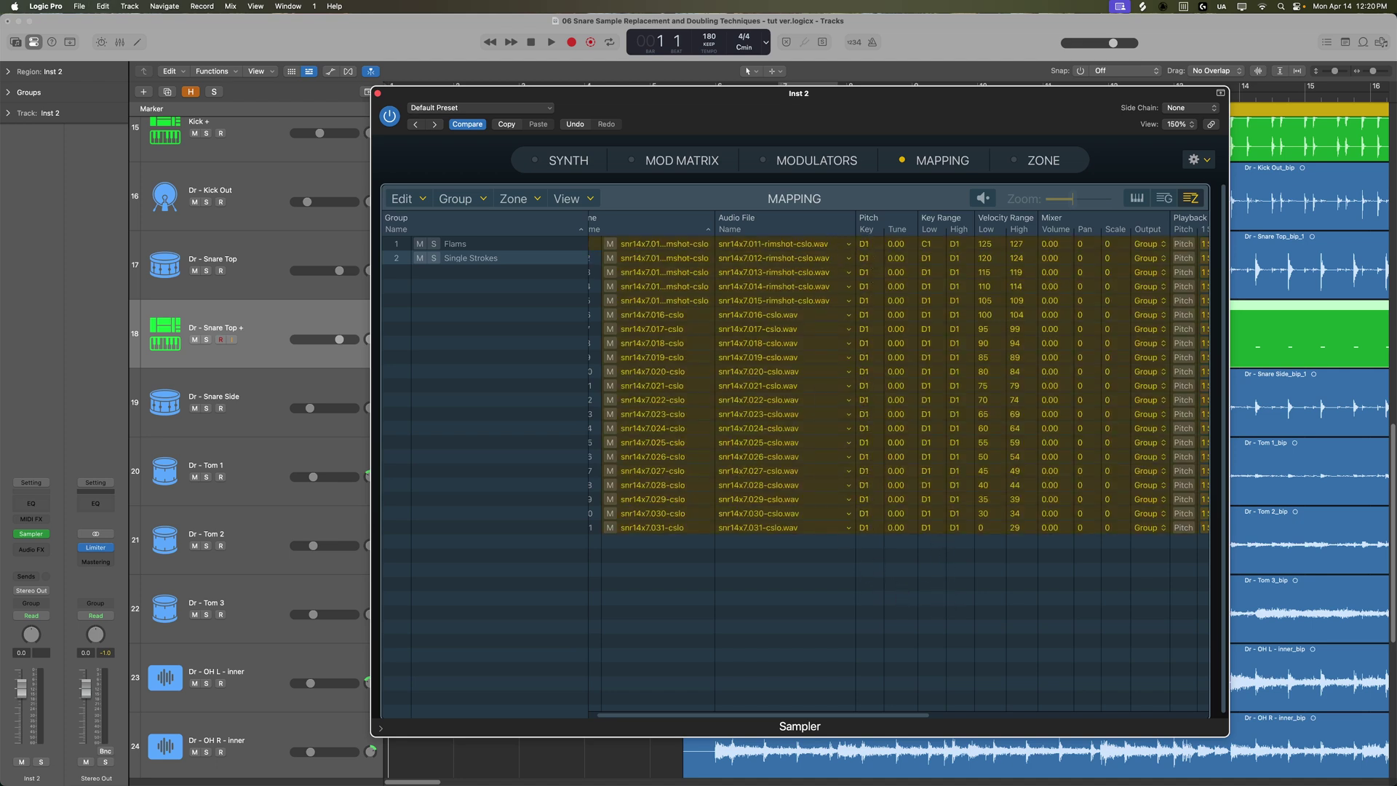
Step: Set the first snare zone's Key Range Low to D1
click(934, 591)
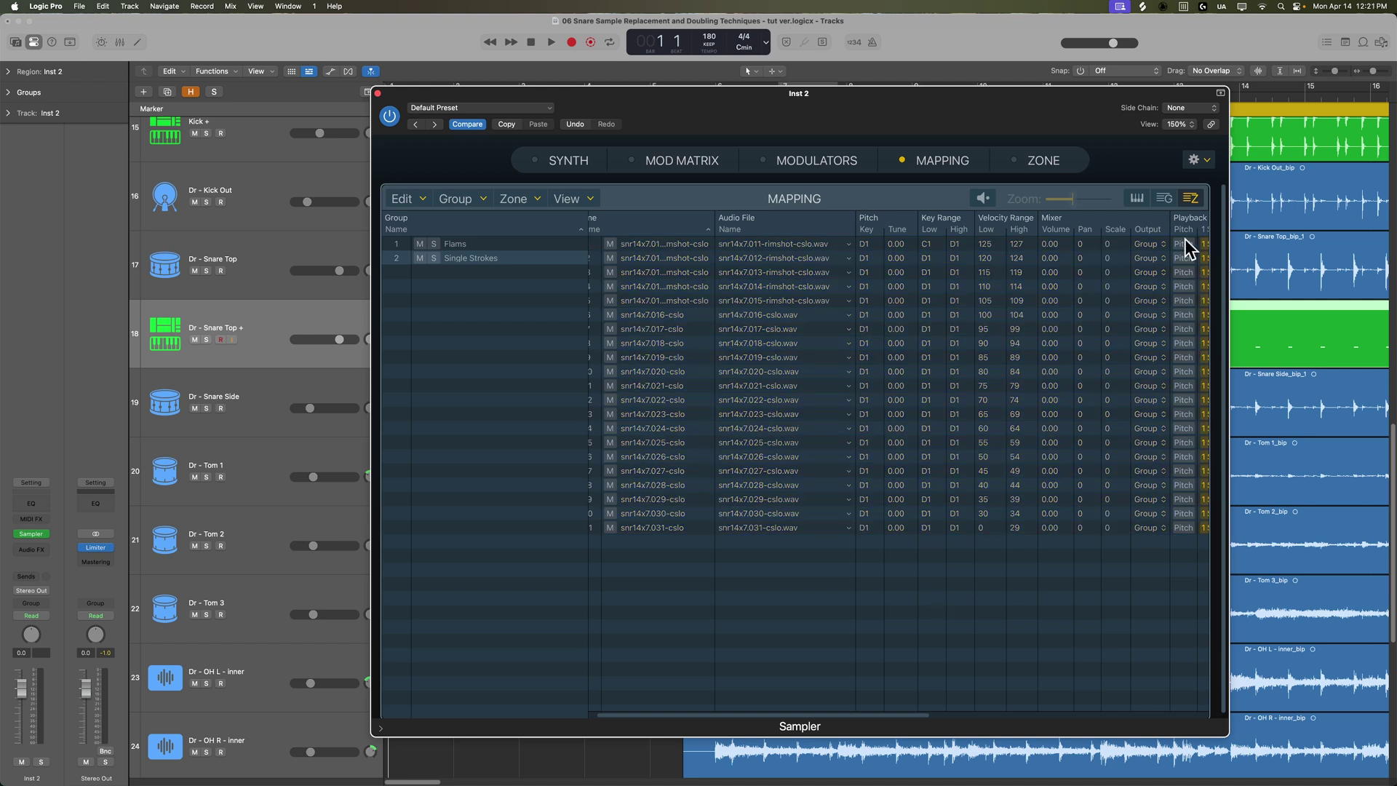
click(1137, 197)
click(871, 360)
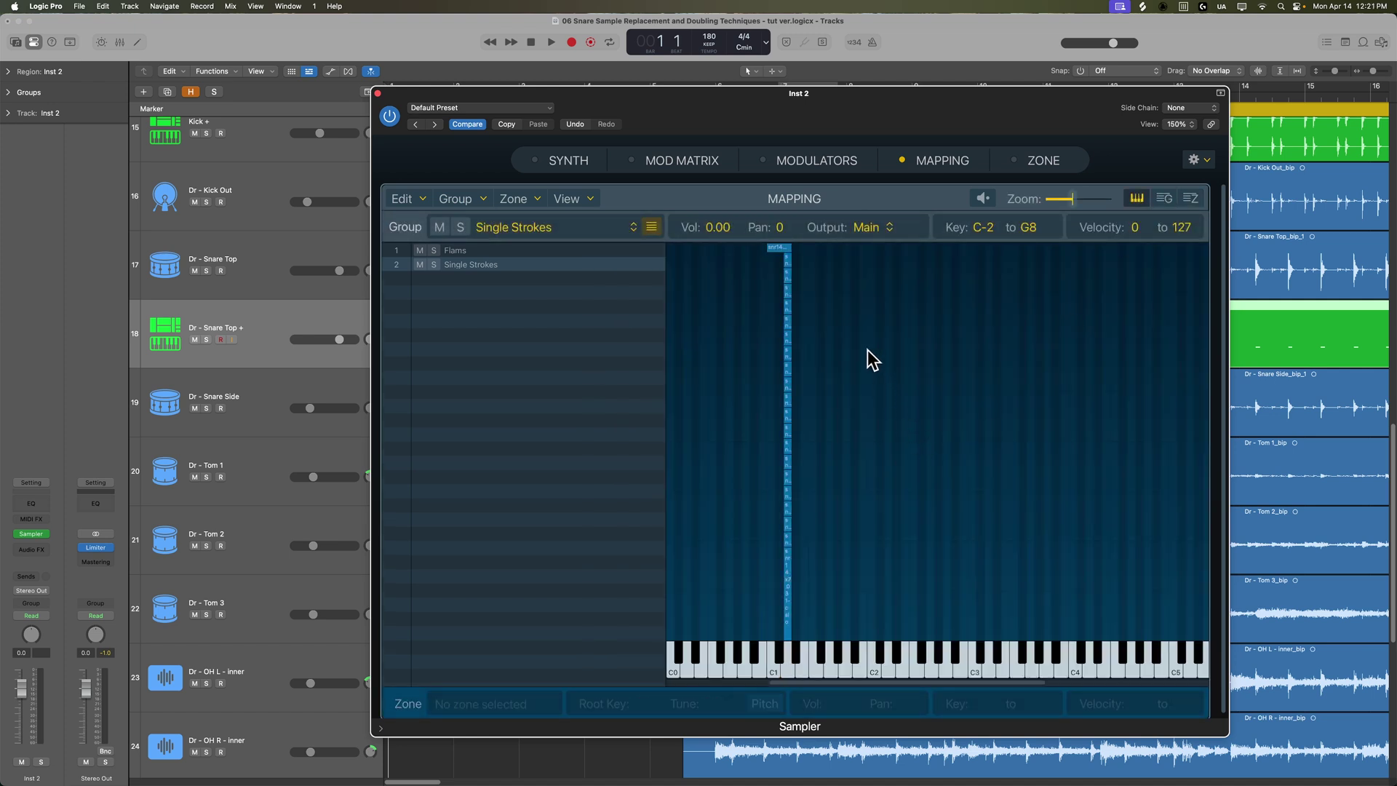
click(784, 256)
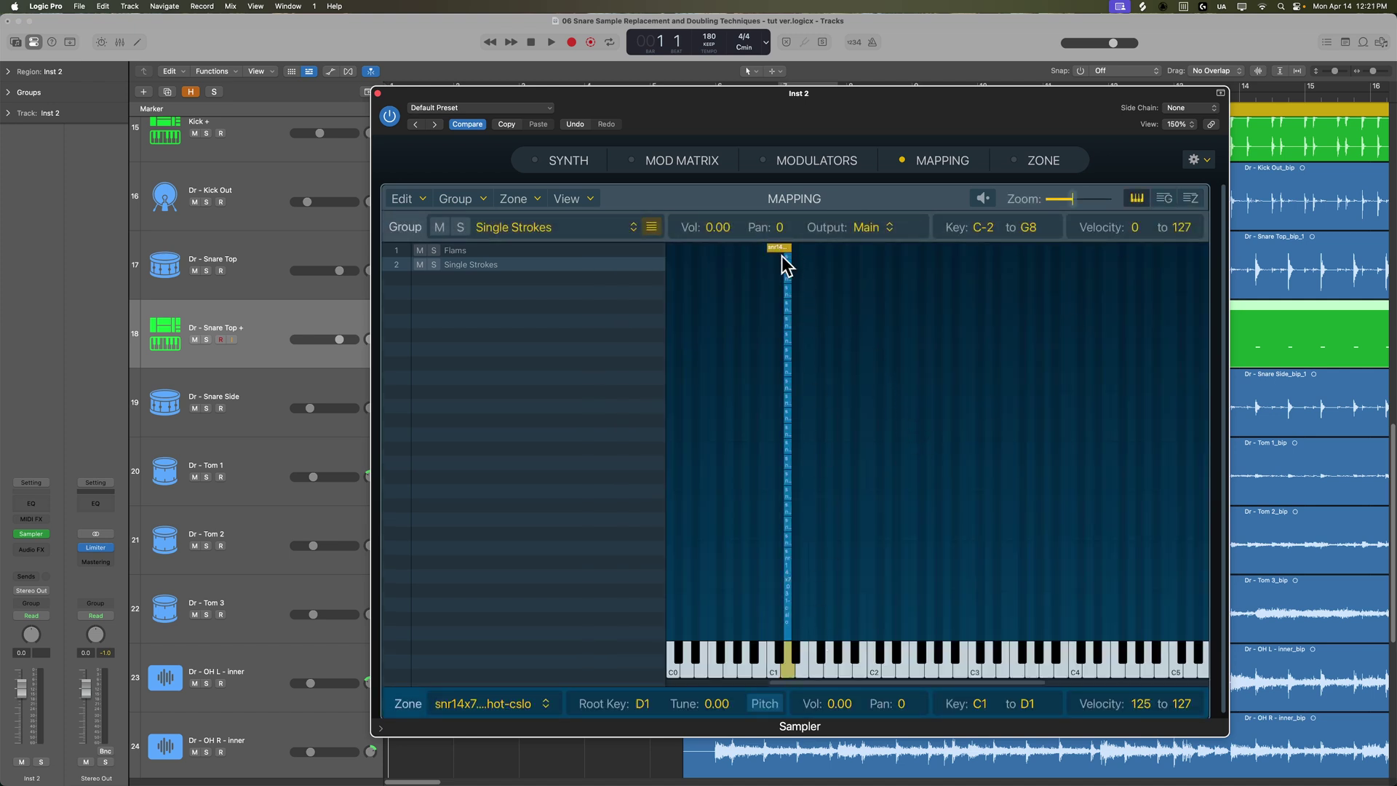
click(1187, 200)
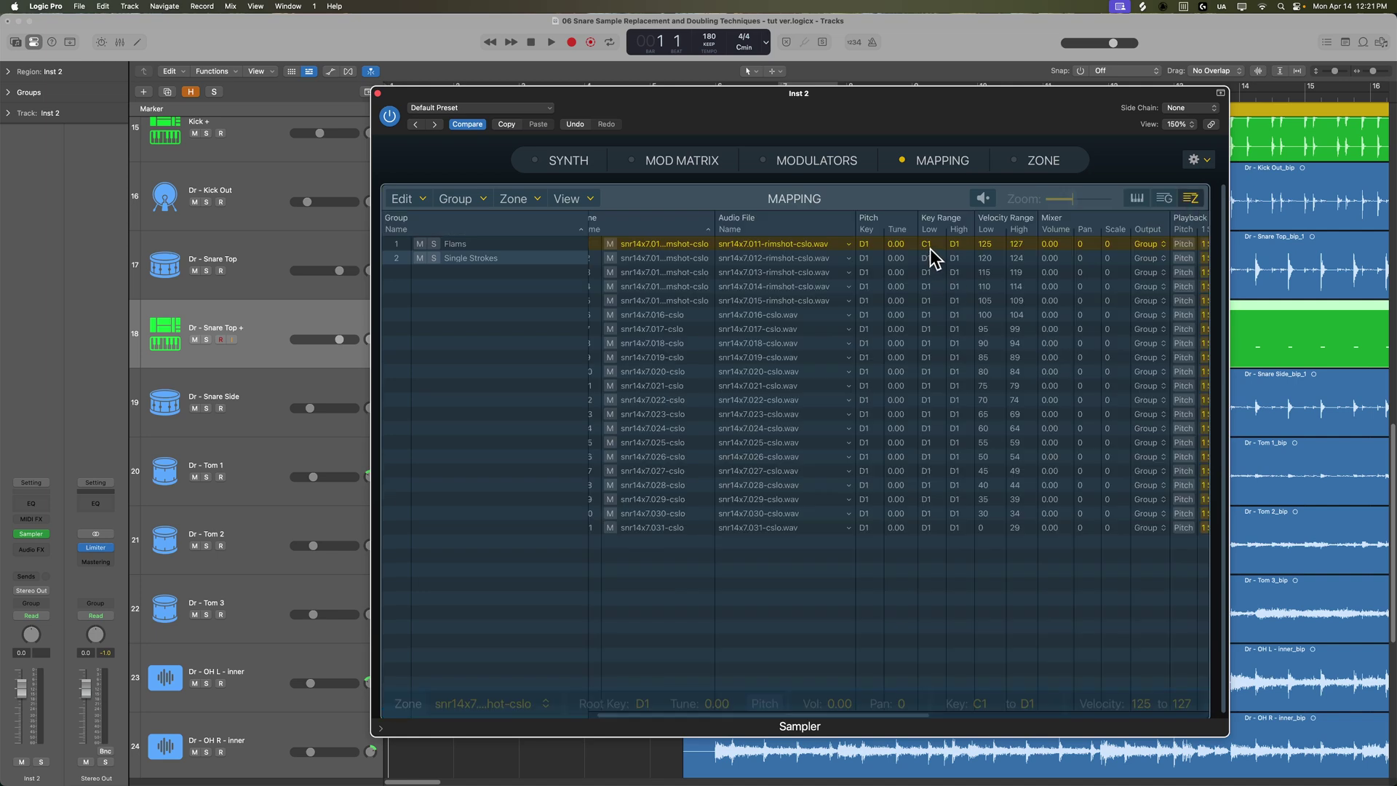
click(928, 245)
text(D1)
key(Return)
Step: Verify the D1 mapping on the keyboard view and switch to the empty Flams group
click(1136, 198)
click(1190, 198)
click(501, 246)
click(649, 295)
Step: Select flam.001 in the 01 Sticks sample folder in Finder
mouse_move(367, 779)
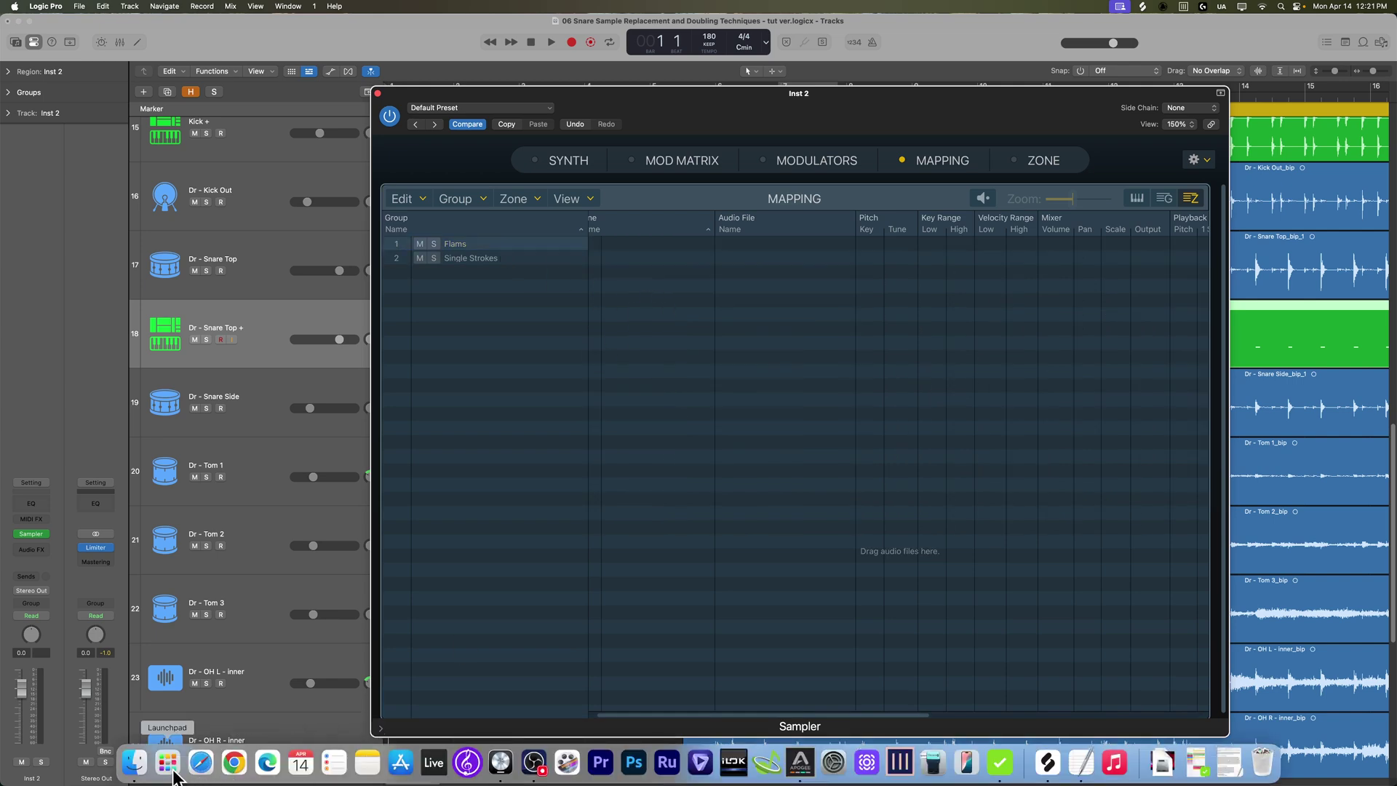
click(138, 767)
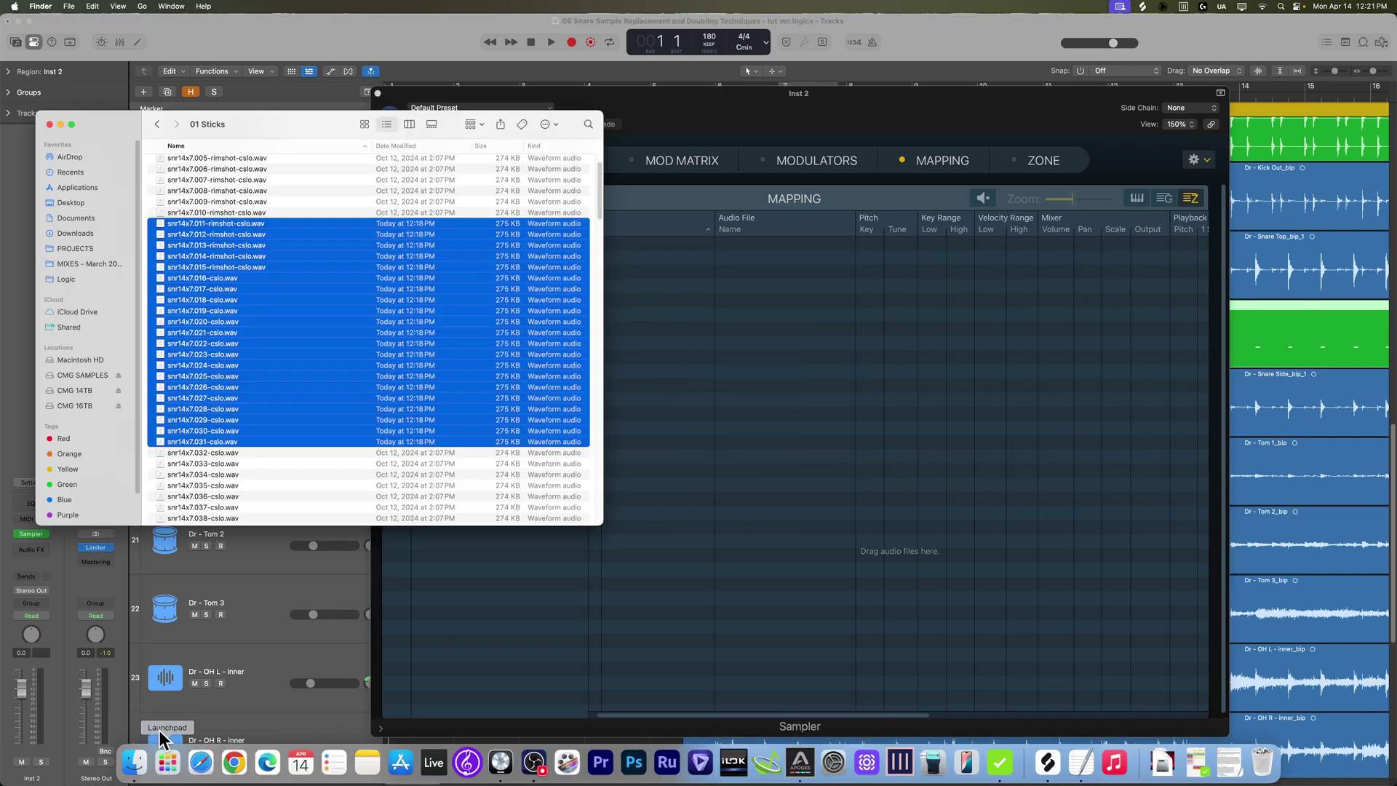
click(258, 452)
scroll(275, 458, down, 10)
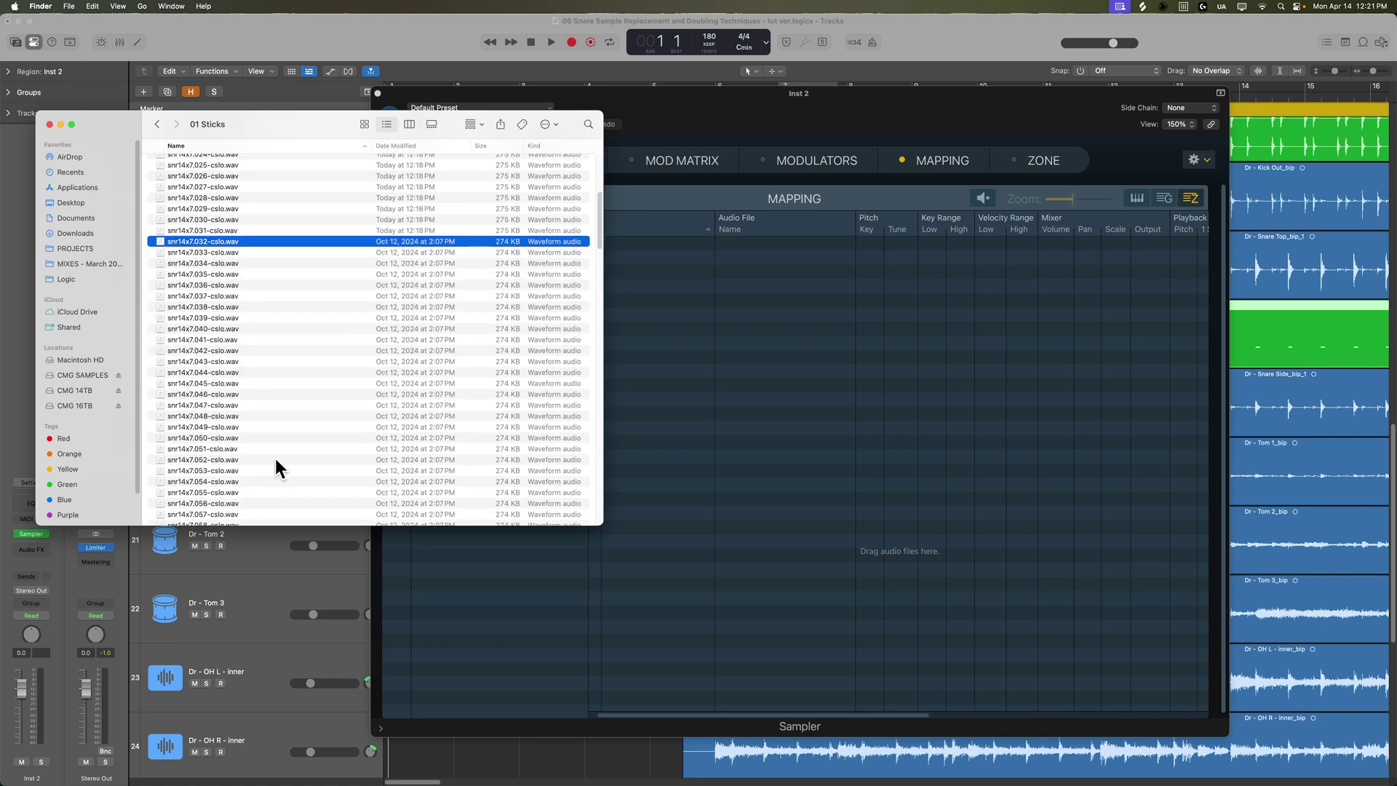
scroll(275, 459, down, 15)
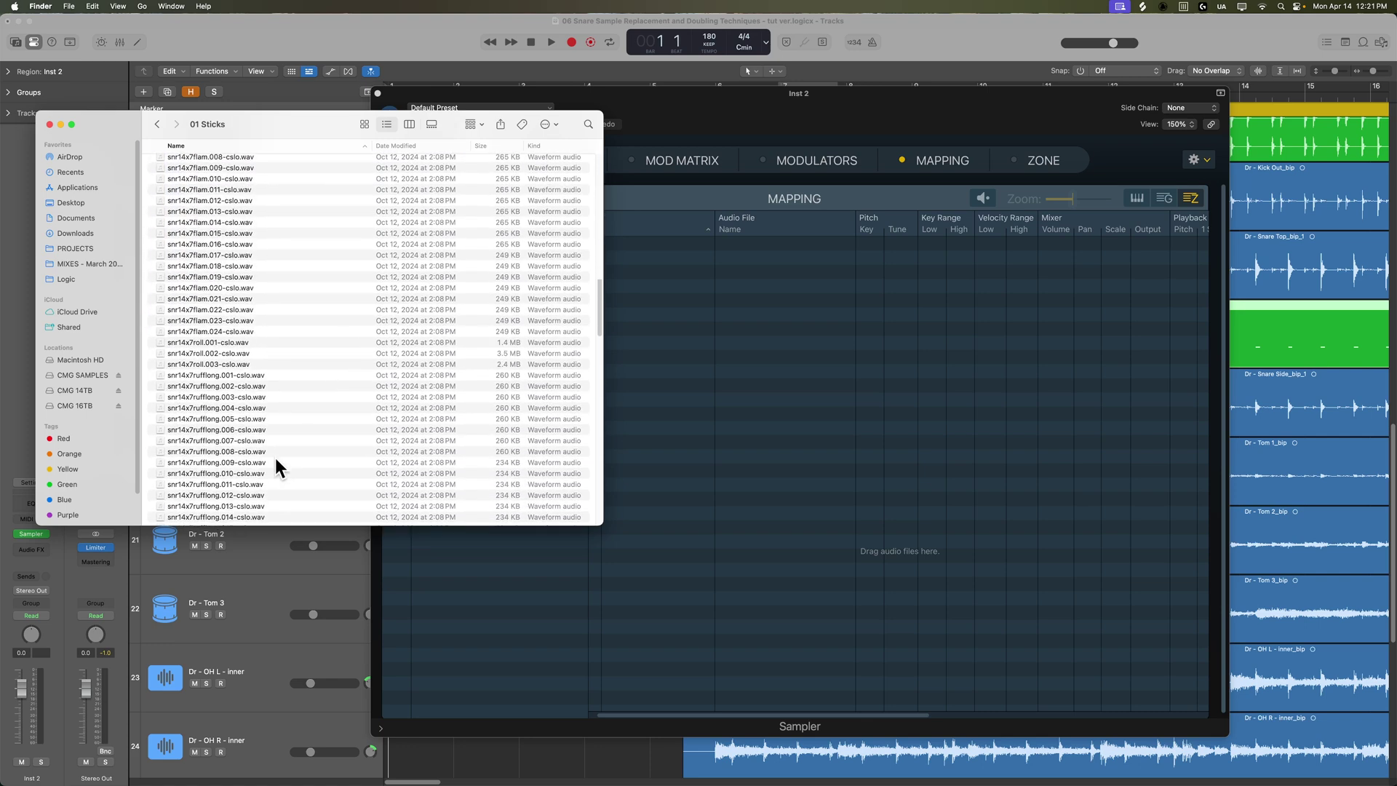
scroll(276, 456, up, 3)
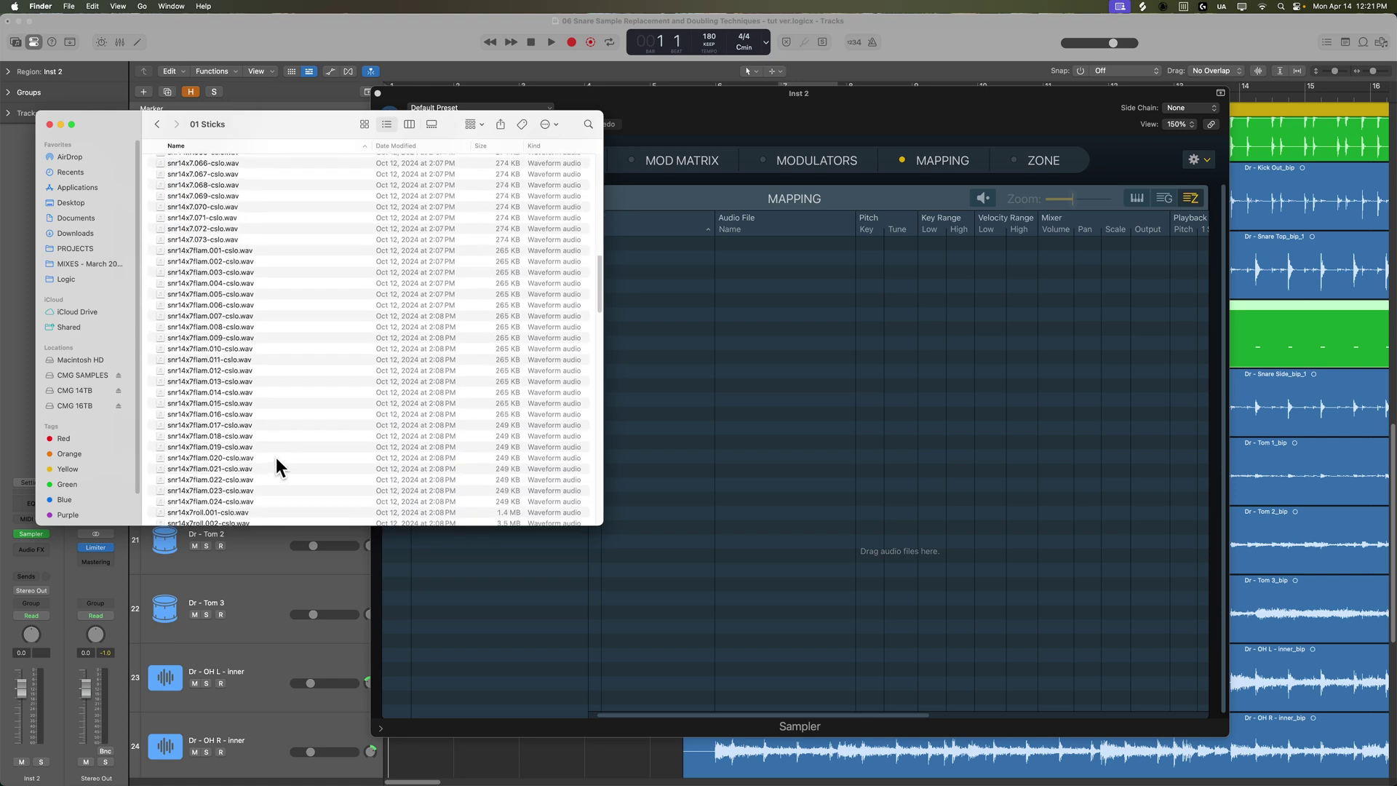
click(241, 250)
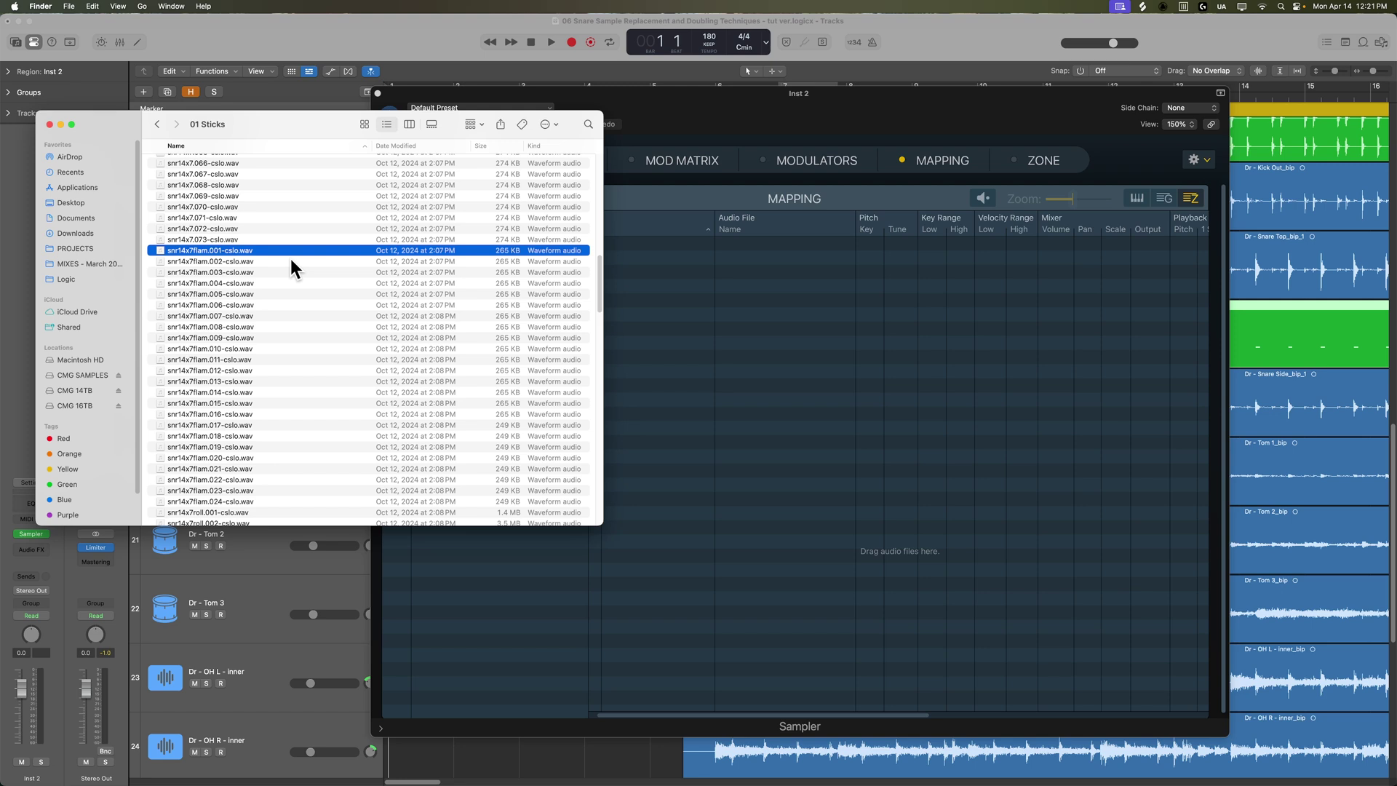
Step: Preview the flam samples, then drag flam.001–008 into the Sampler's Flams group
key(space)
key(Down)
key(Down)
key(Down)
key(Down)
key(Down)
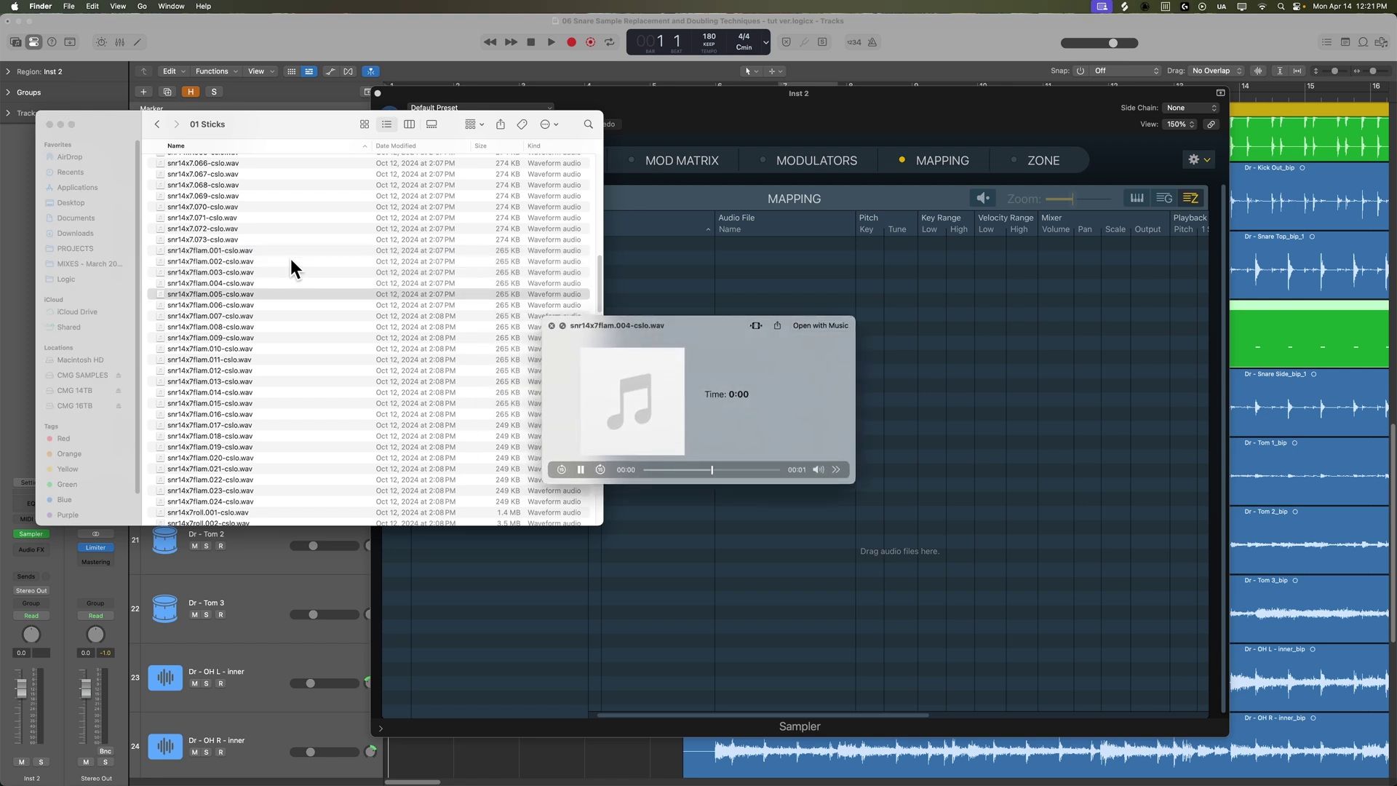
key(Down)
key(Down)
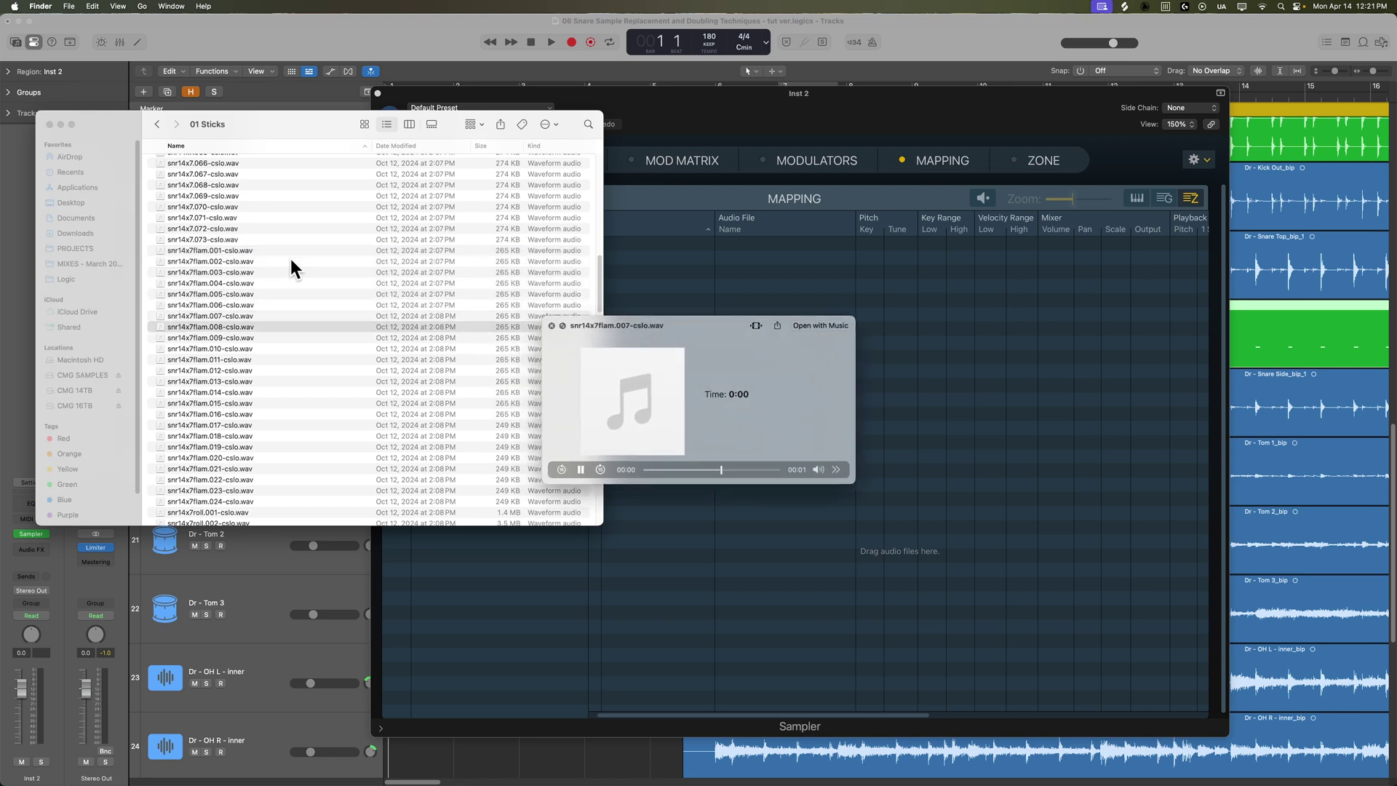
key(Down)
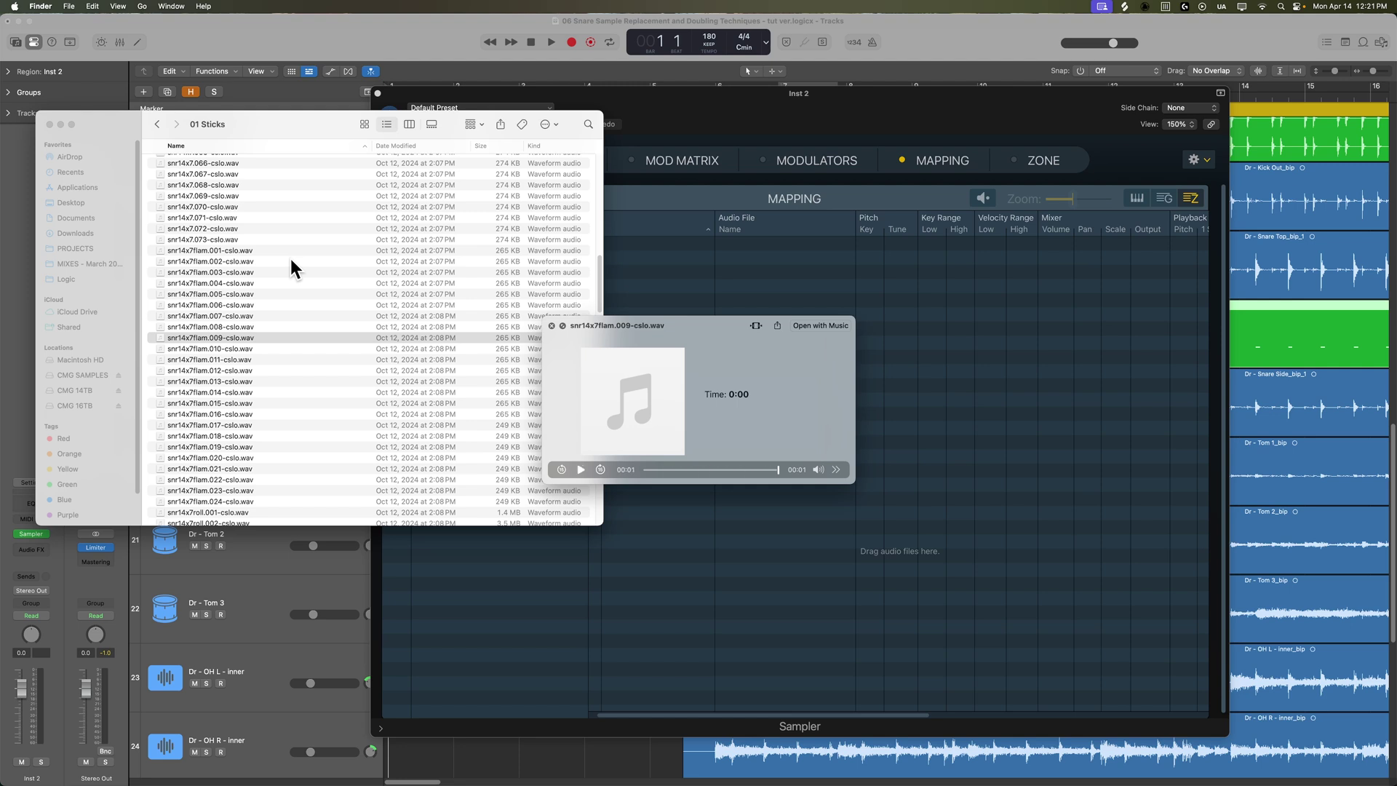
key(Up)
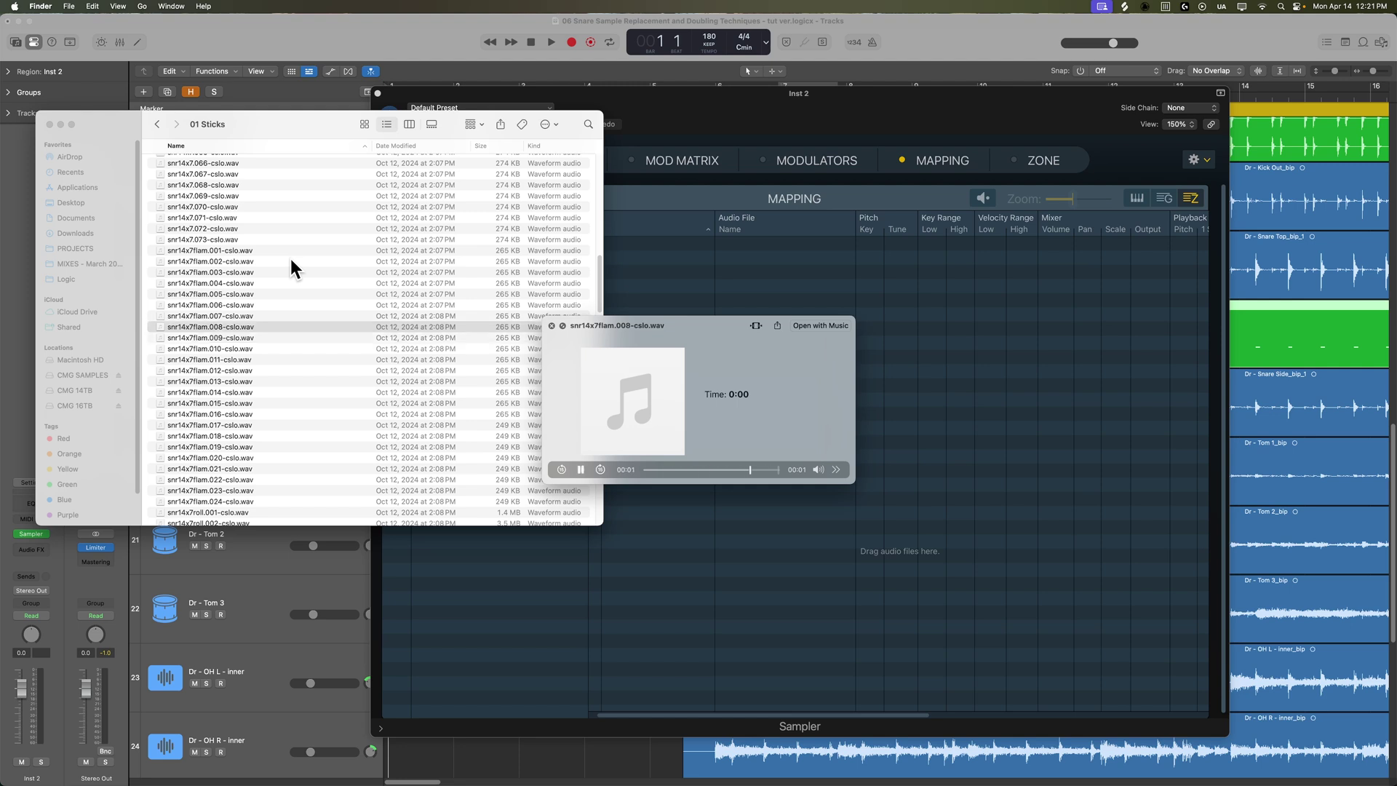
shift+click(251, 251)
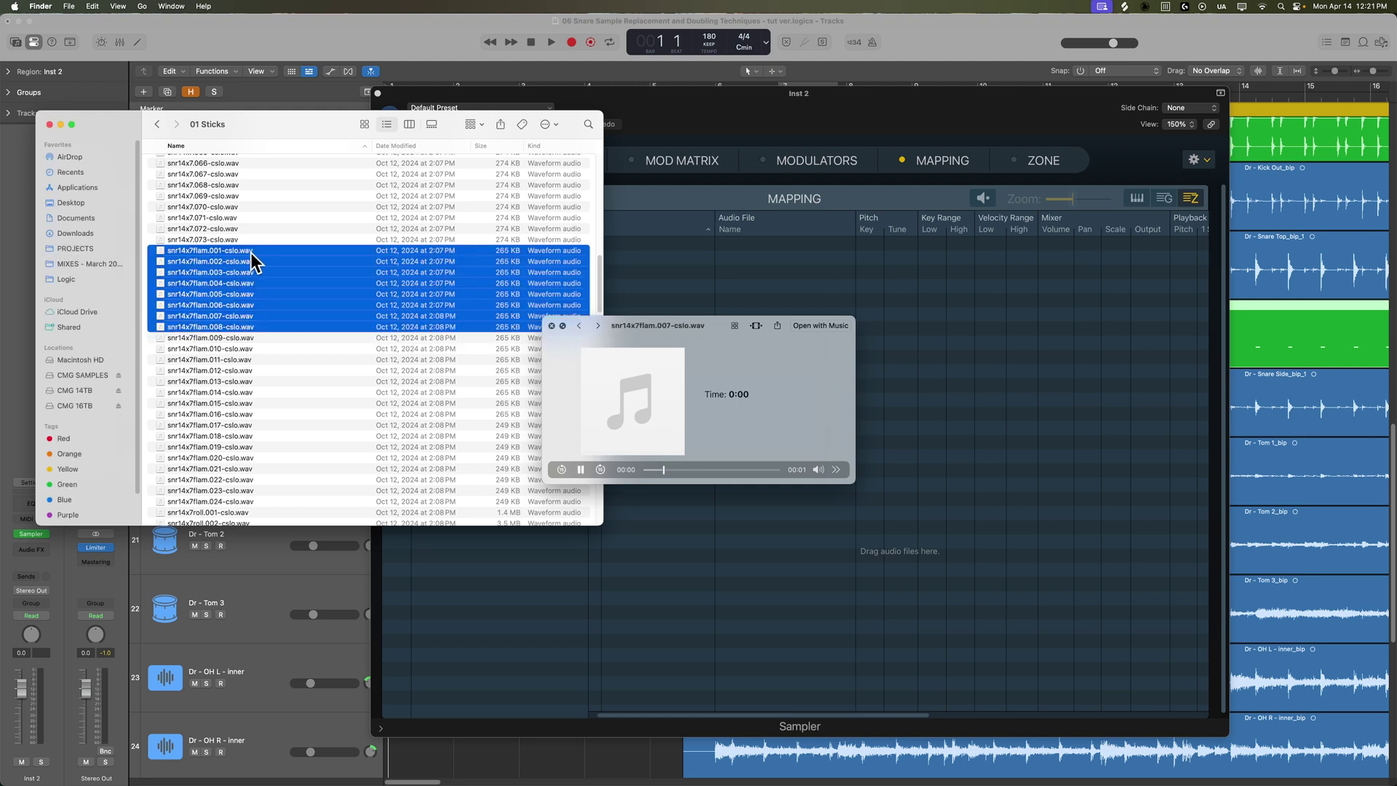
drag(247, 262, 727, 270)
Step: Set the low velocities of flam.001–004 to 125, 120, 115 and 110
click(983, 244)
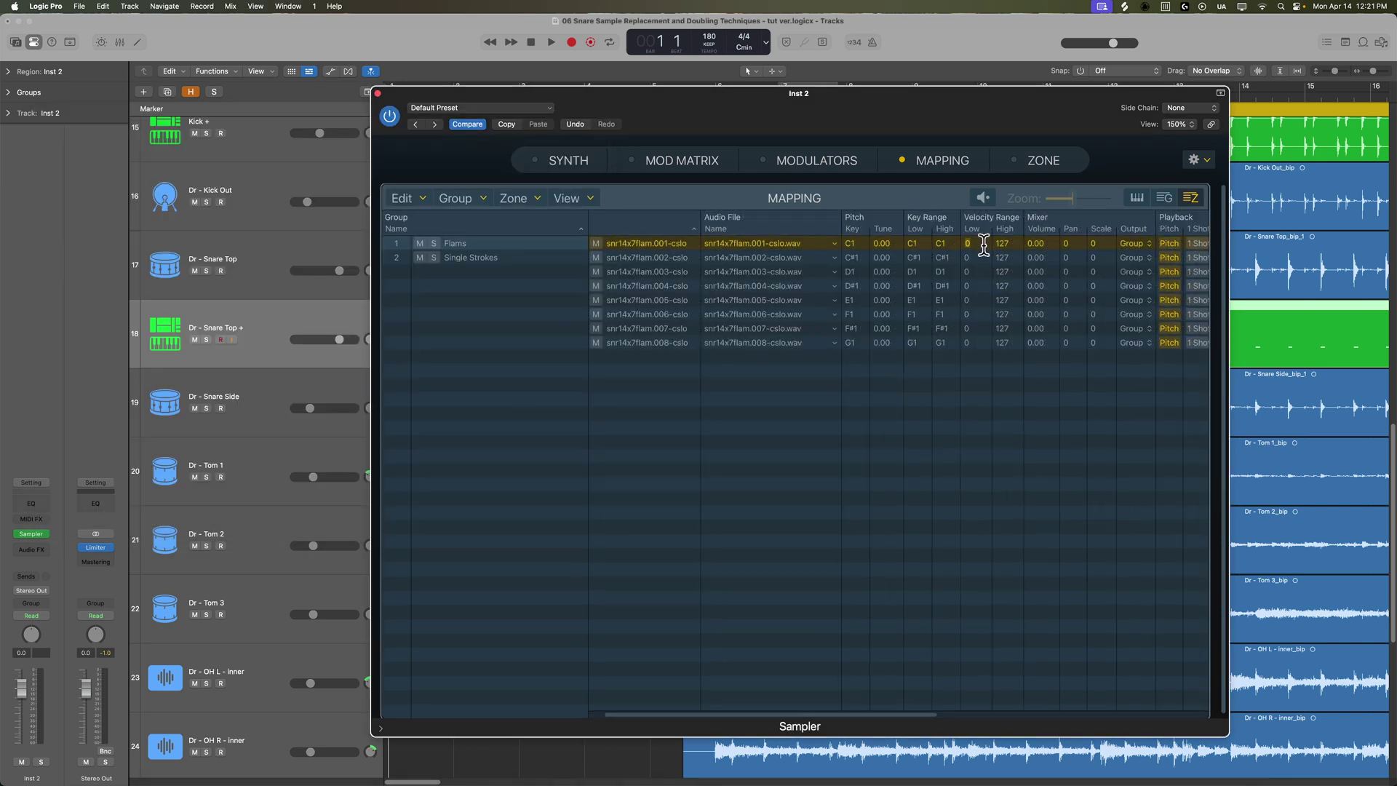
text(125)
key(Return)
double_click(984, 257)
text(120)
key(Return)
click(978, 270)
double_click(978, 268)
text(115)
key(Return)
double_click(972, 286)
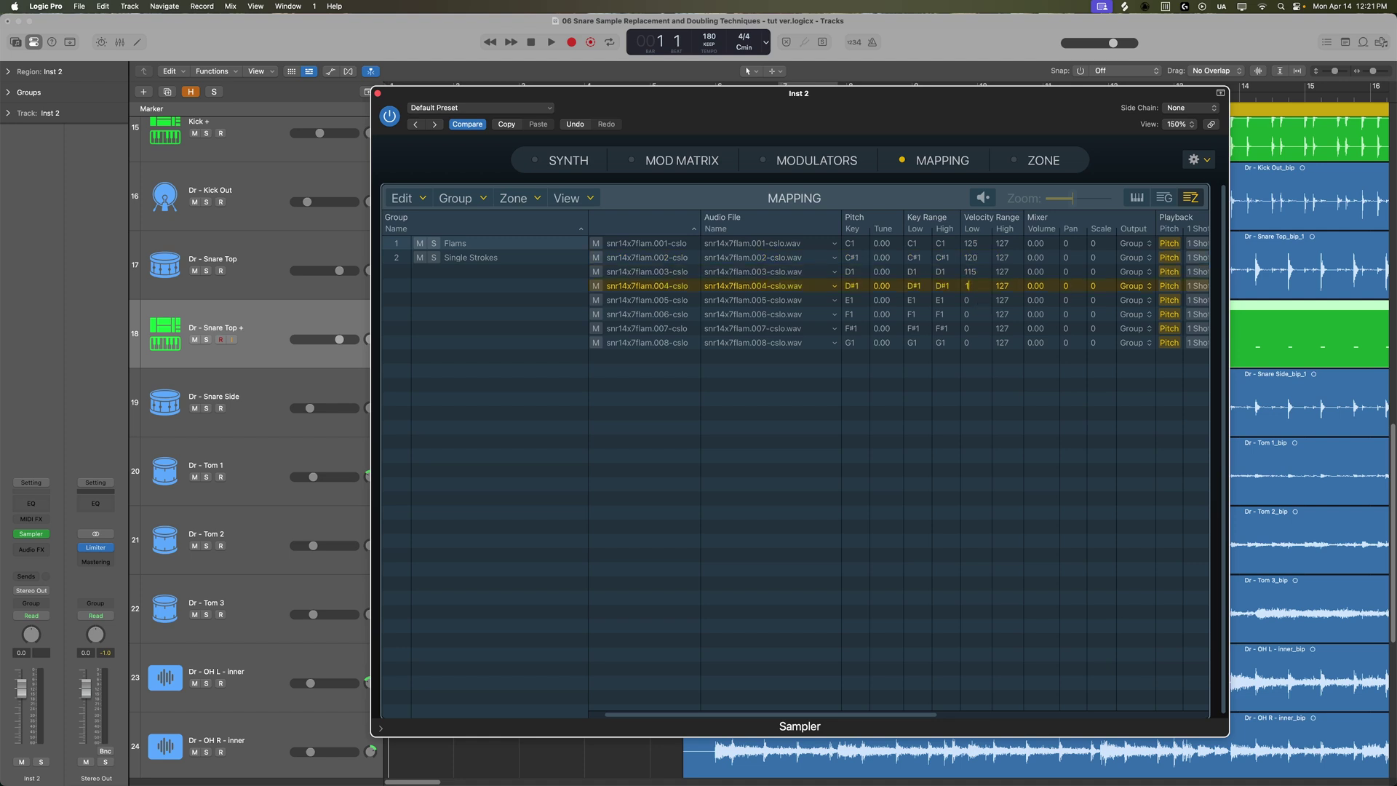
text(110)
key(Return)
Step: Set flam.005–008 low velocities to 105, 100, 95 and 90, then drag flam.008's down to 0
double_click(971, 300)
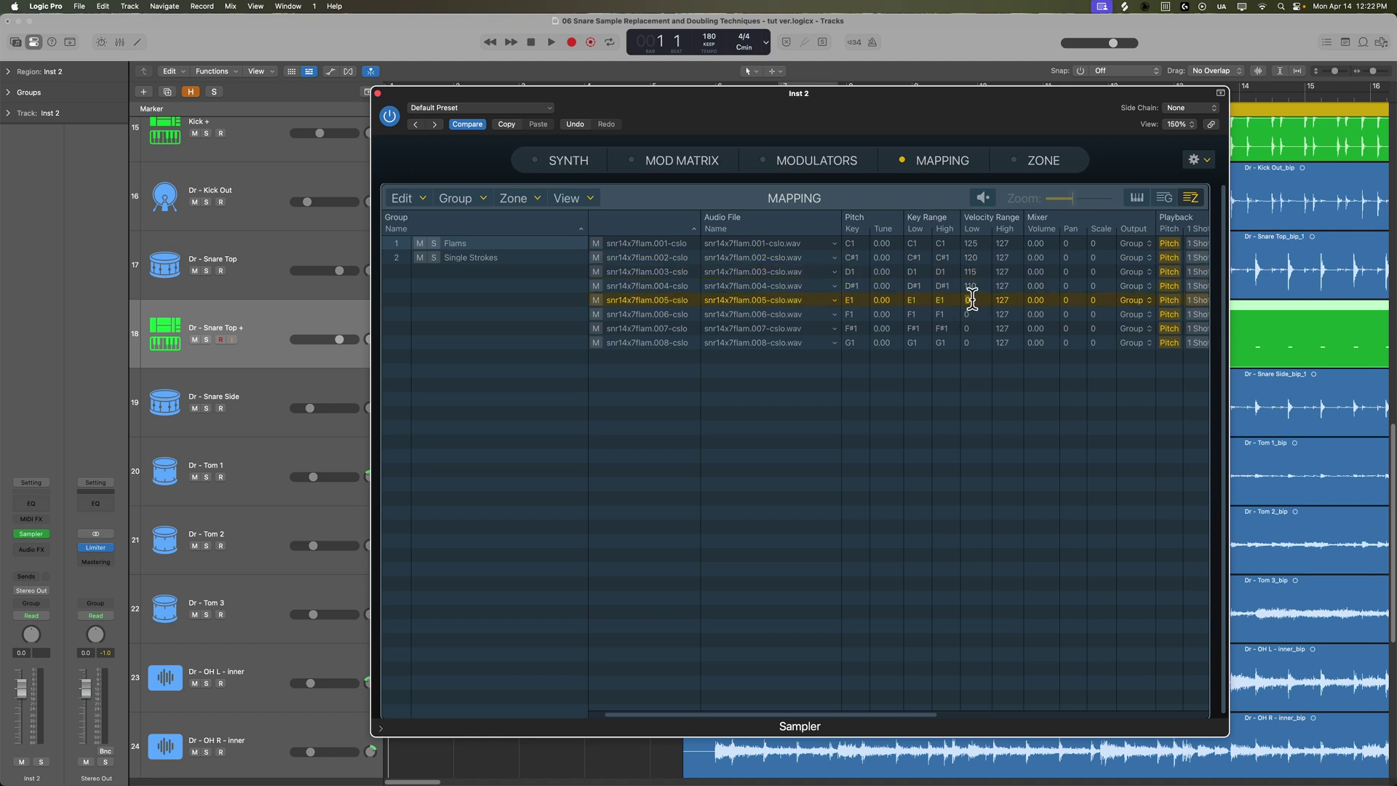
text(105)
key(Return)
double_click(972, 313)
text(100)
key(Return)
double_click(973, 328)
text(95)
key(Return)
double_click(985, 342)
text(90)
key(Return)
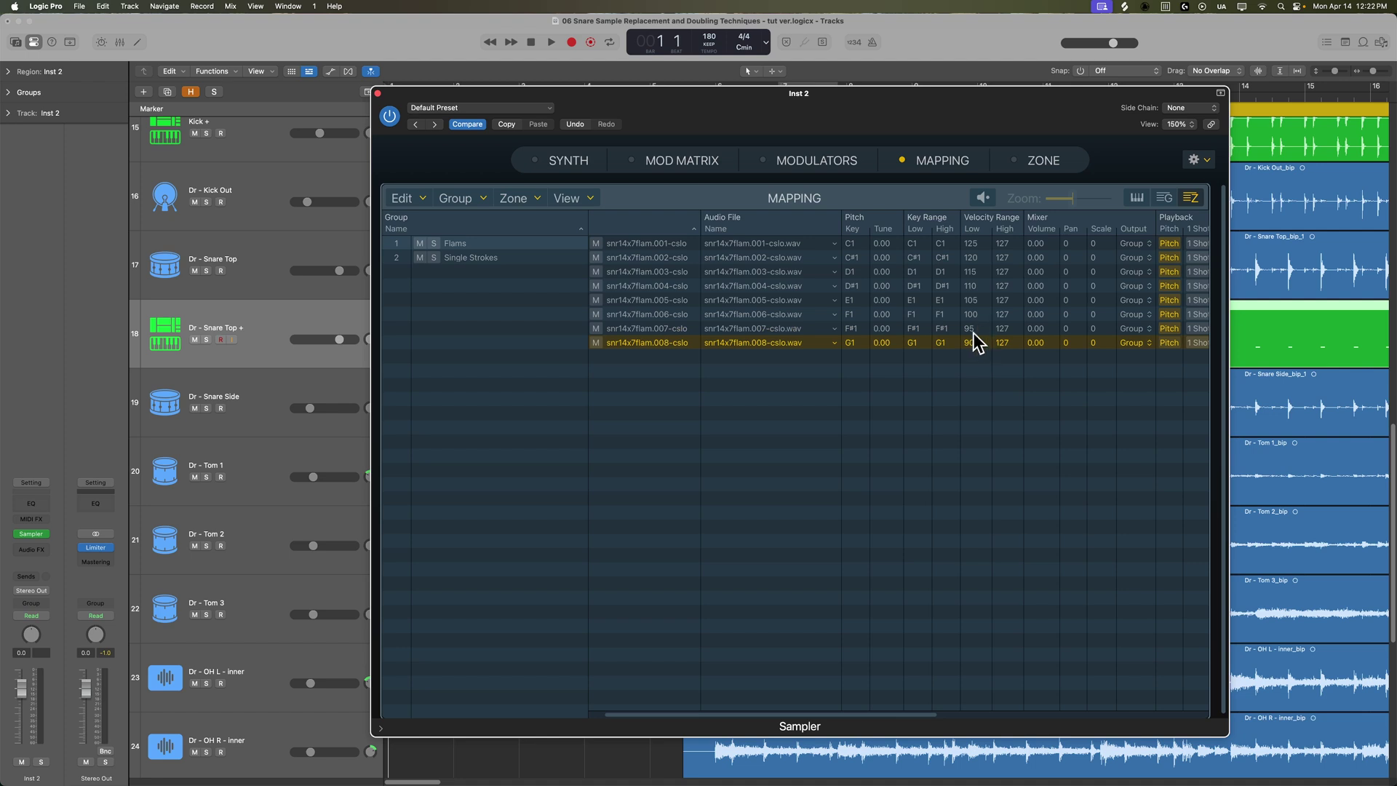
drag(975, 402, 971, 682)
Step: Set the velocity highs of flam.002–004 to 124, 119 and 114
click(1005, 247)
click(1007, 256)
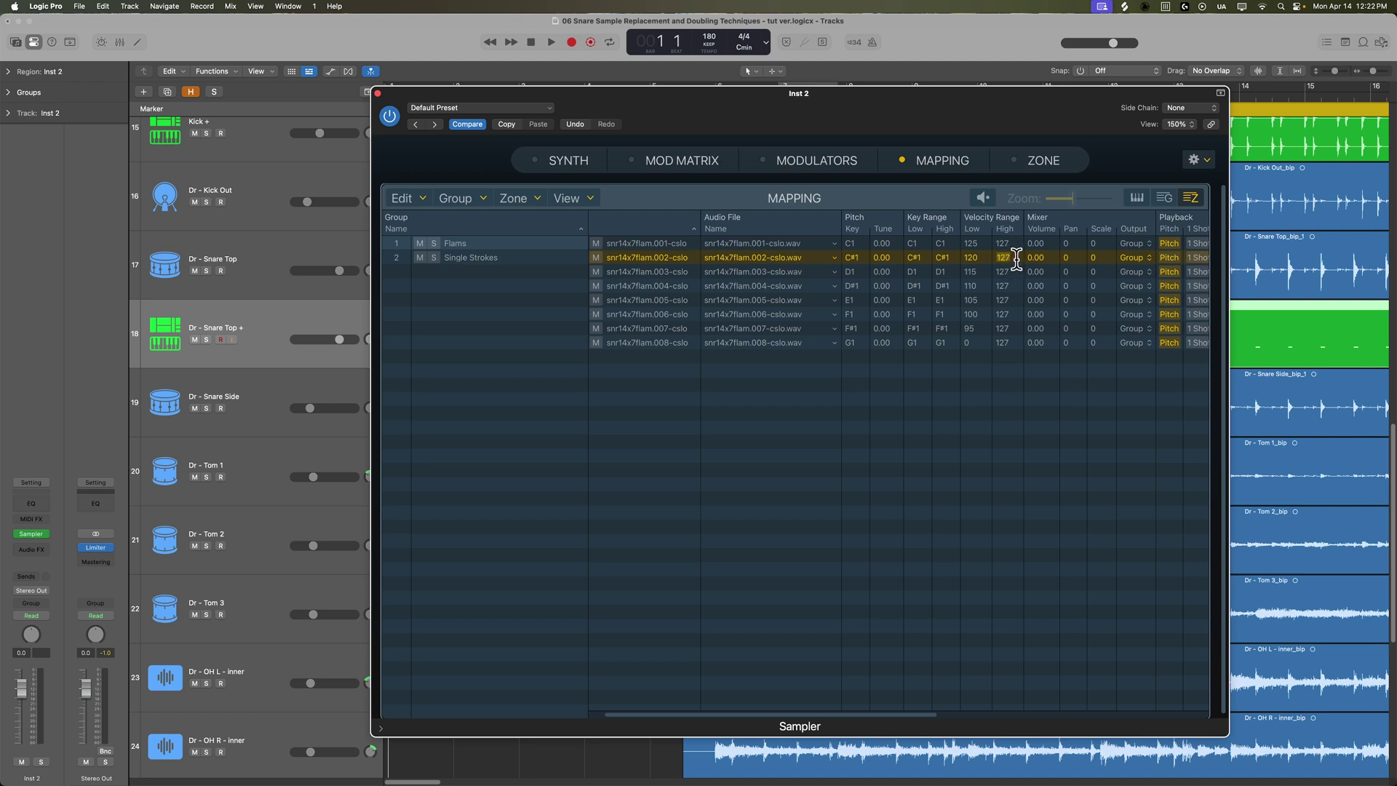
click(980, 245)
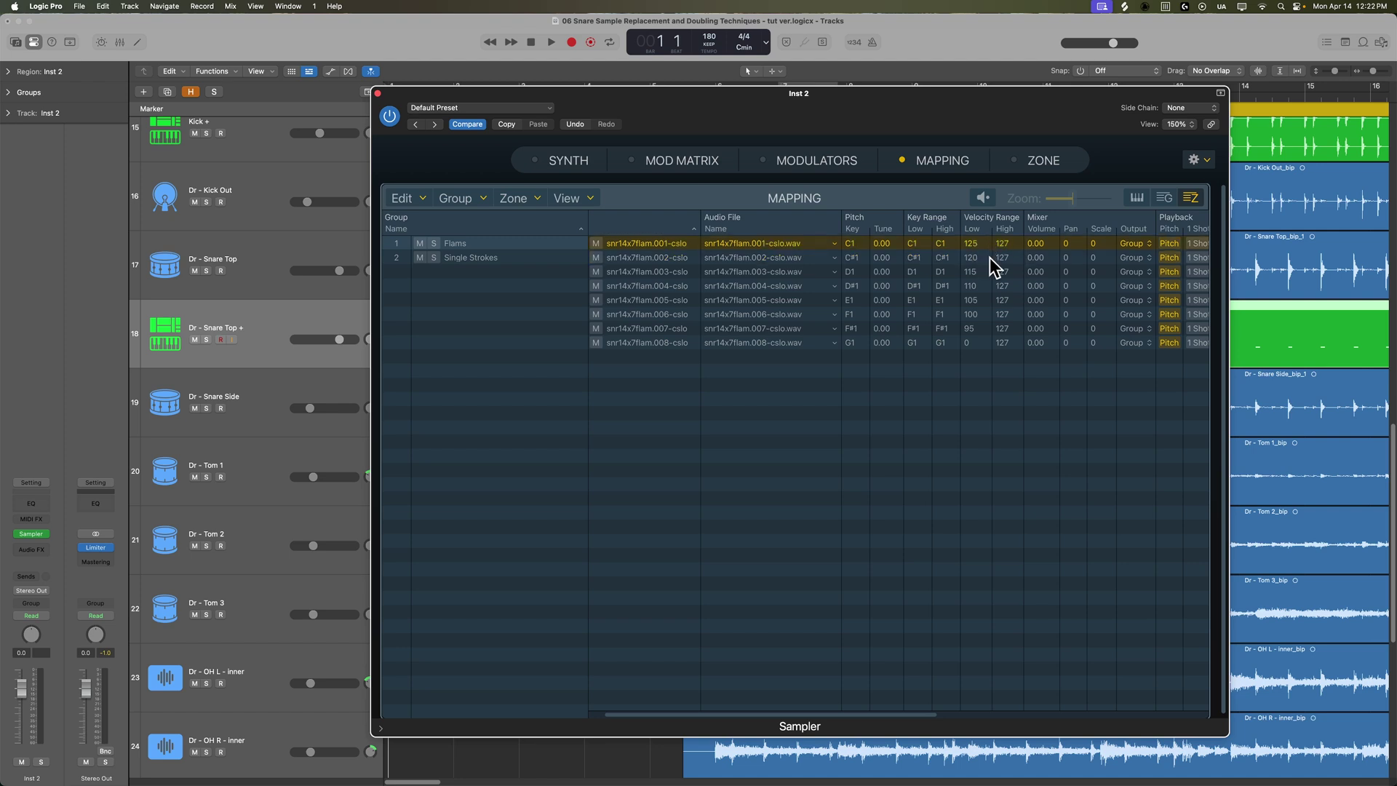
click(1016, 259)
double_click(1015, 259)
text(124)
key(Return)
double_click(1002, 271)
text(119)
key(Return)
double_click(1002, 286)
text(114)
key(Return)
Step: Set the velocity highs of flam.005–008 to 109, 104, 99 and 94
double_click(1002, 299)
text(109)
key(Return)
double_click(1007, 313)
text(104)
key(Return)
double_click(1009, 328)
text(99)
key(Return)
double_click(1009, 342)
text(94)
key(Return)
click(941, 402)
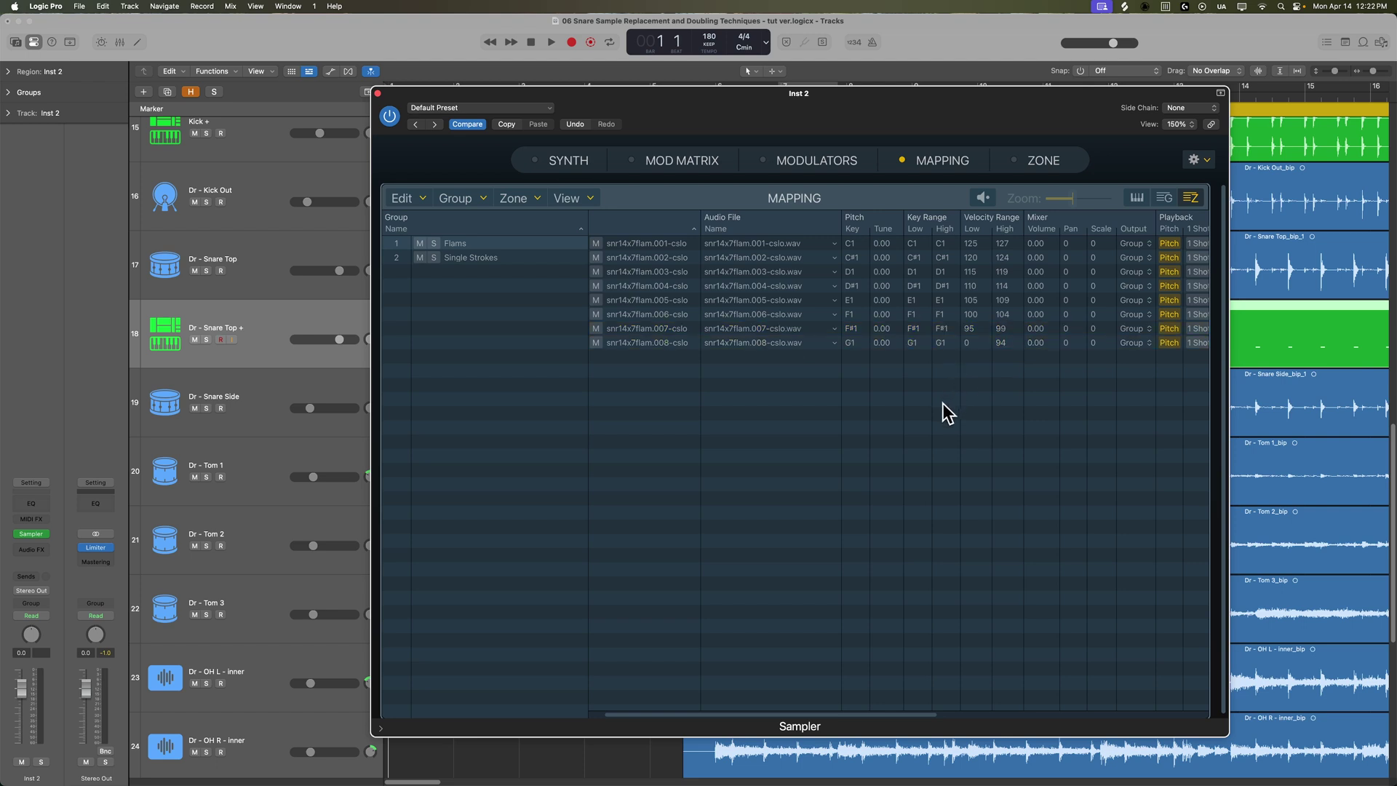
key(super+a)
Step: Set Key Range Low and High to D#1 for all eight flam zones
scroll(1143, 281, right, 5)
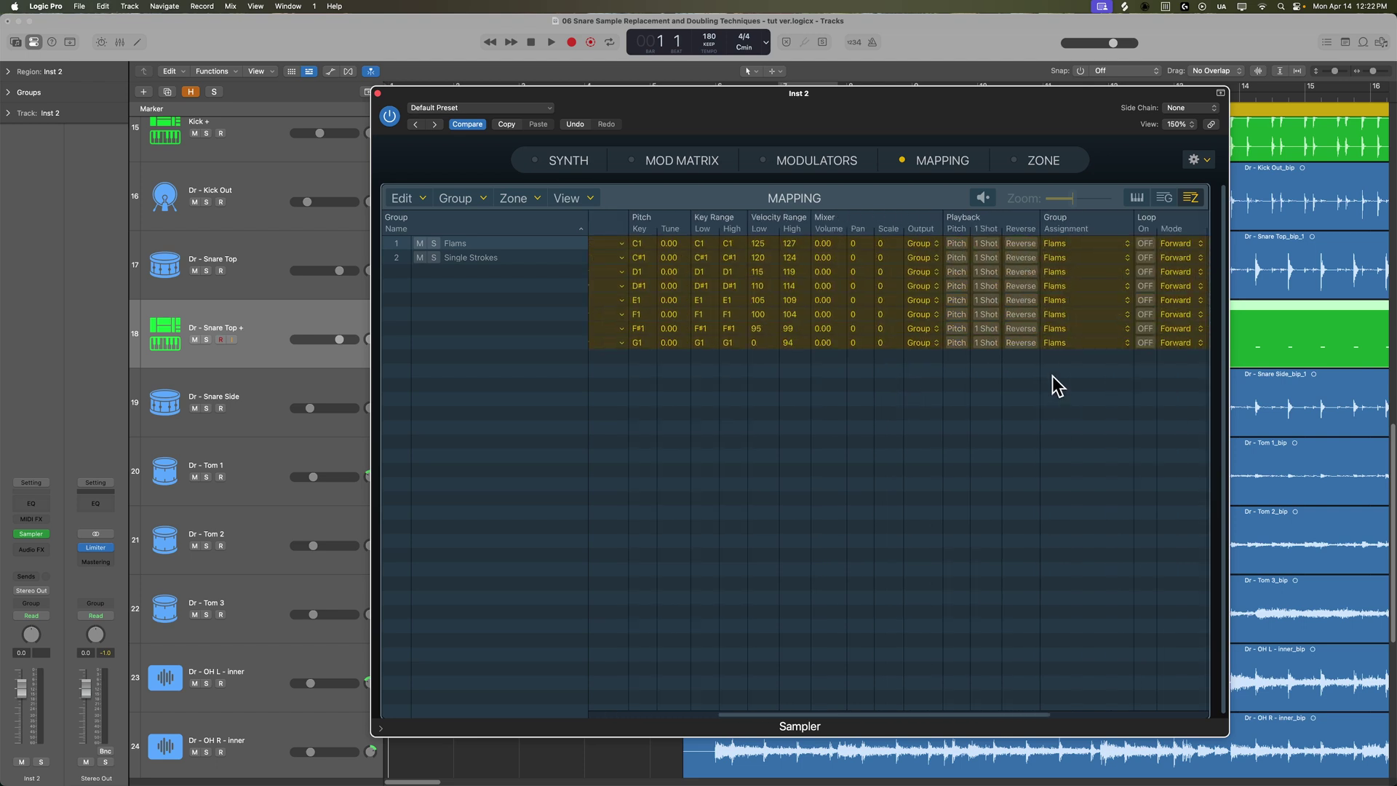
scroll(935, 402, left, 5)
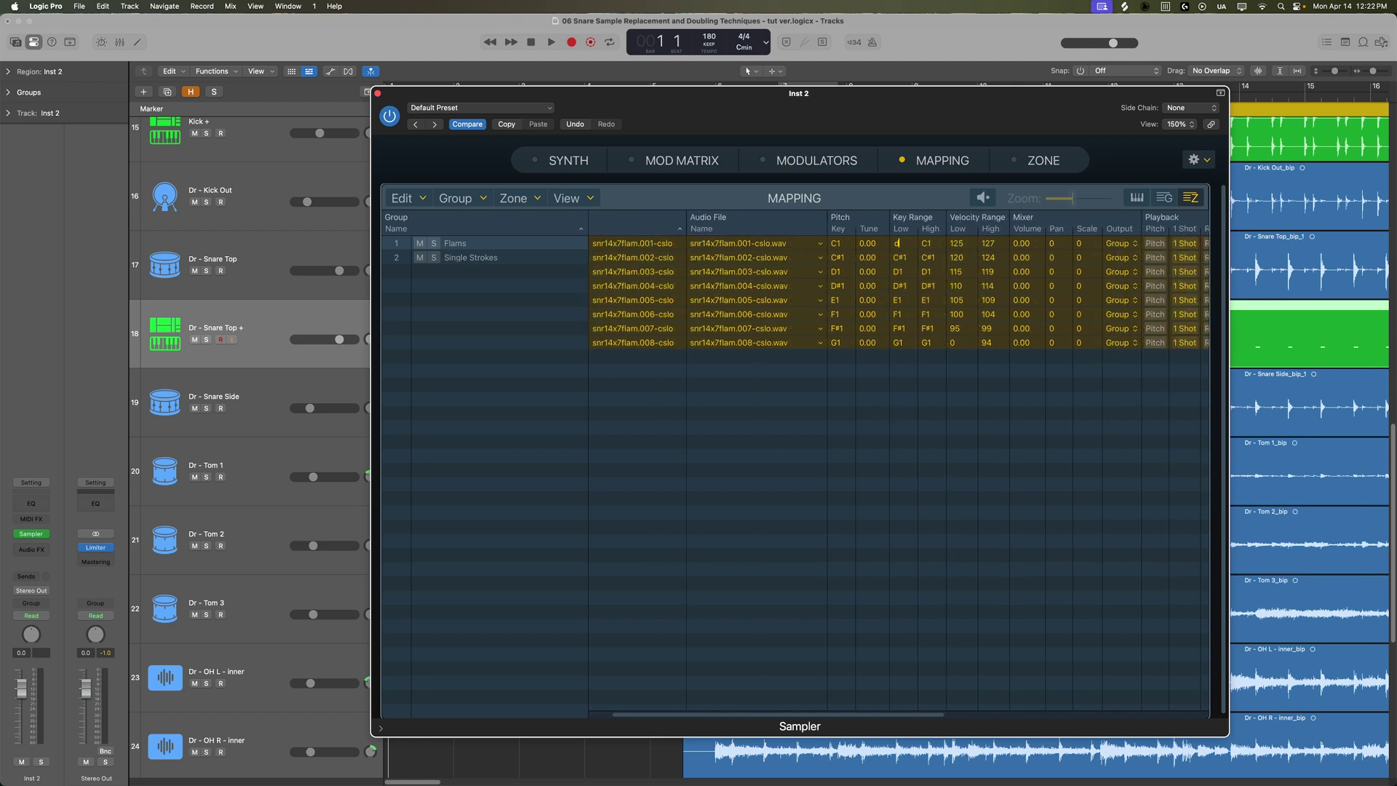
text(#1)
key(Return)
double_click(931, 243)
text(d#1)
key(Return)
text(D#1)
key(Return)
Step: Set the Pitch Key of all flam zones to D#1
click(917, 259)
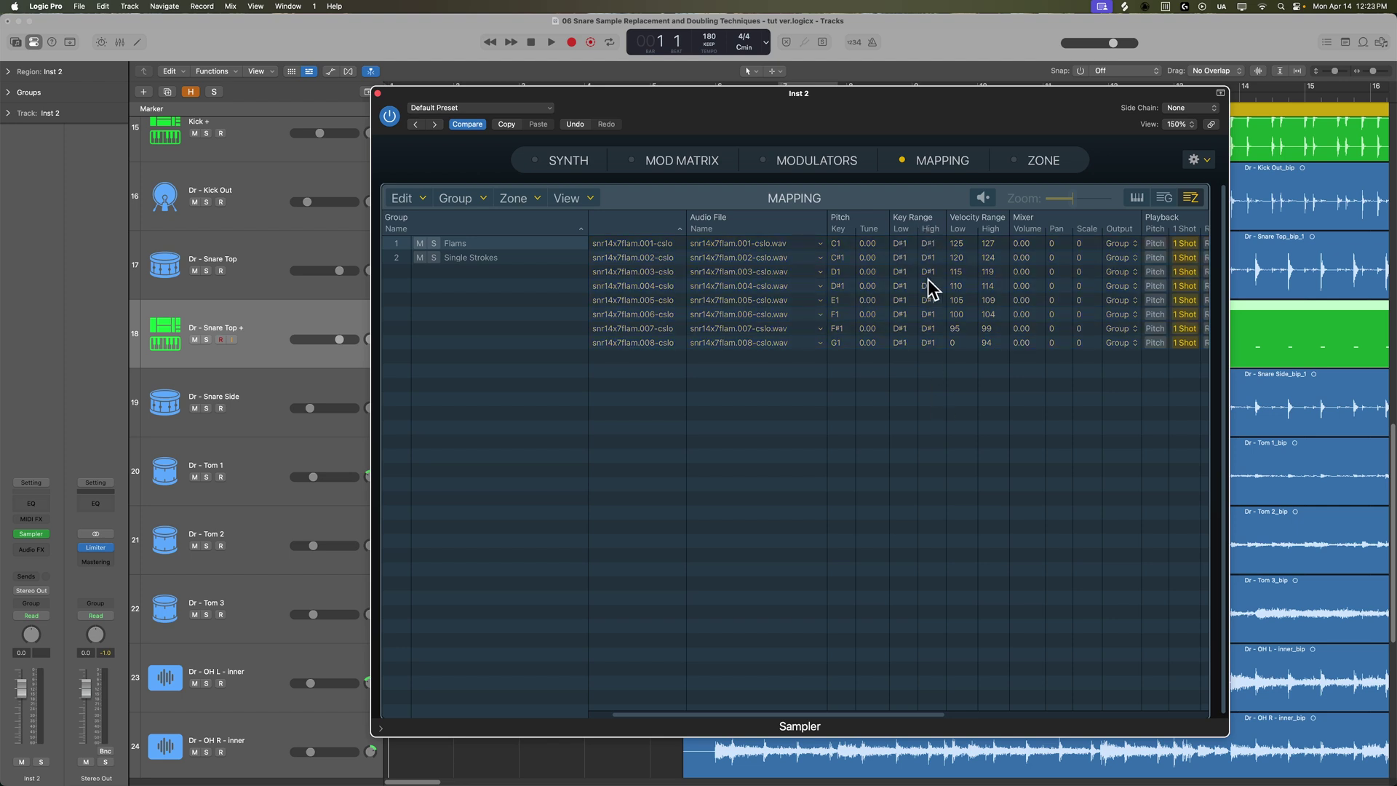
key(super+a)
double_click(838, 243)
text(d)
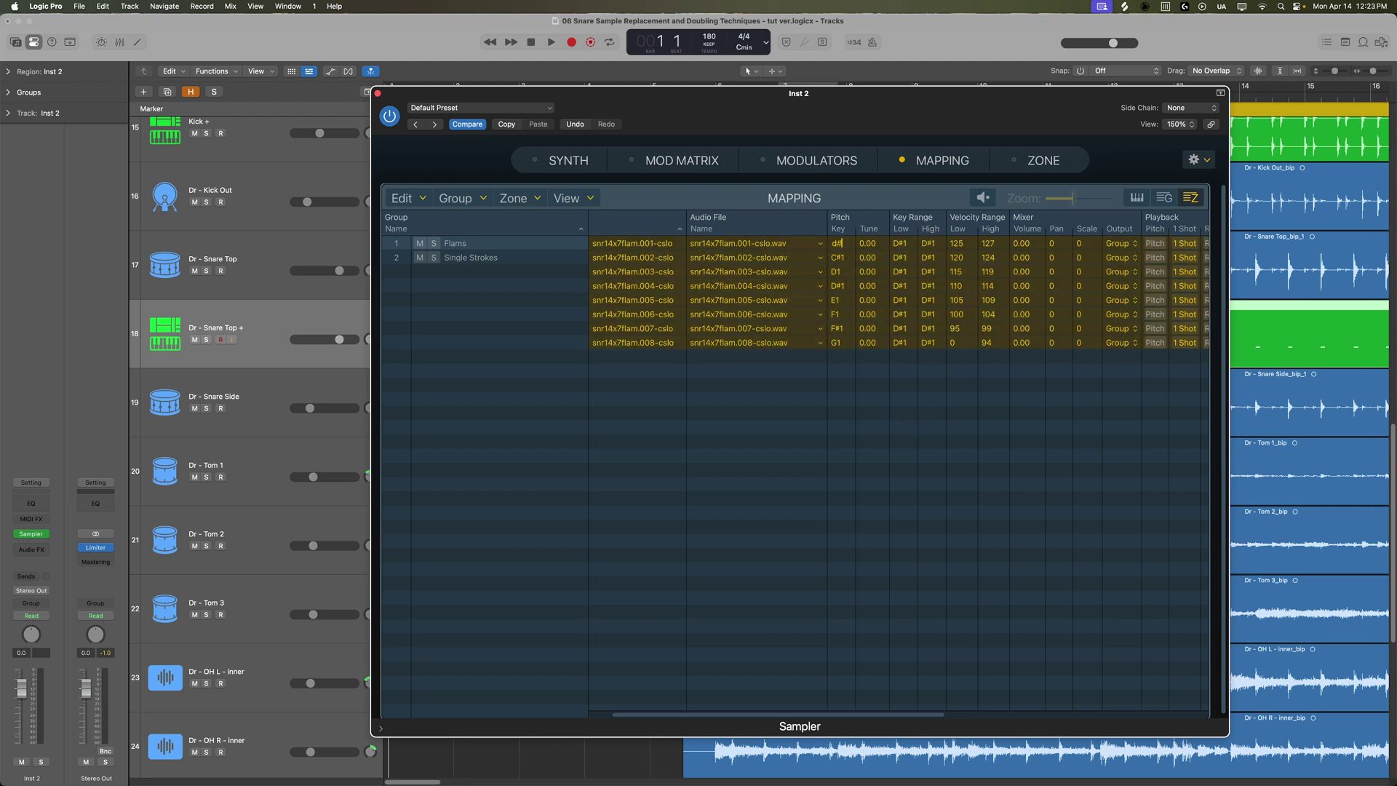
click(974, 478)
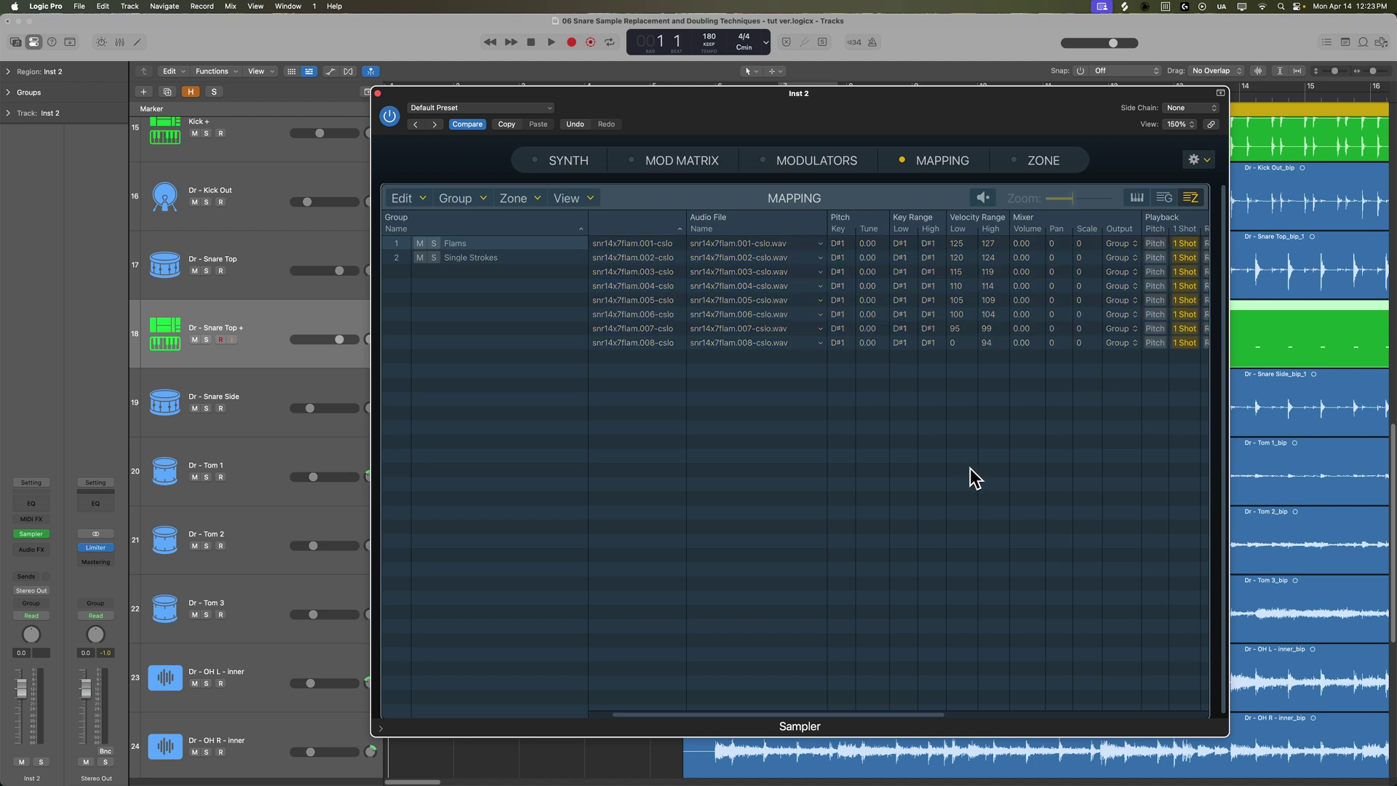
Step: View the mapping as a keyboard with both Flams and Single Strokes groups selected
click(1136, 199)
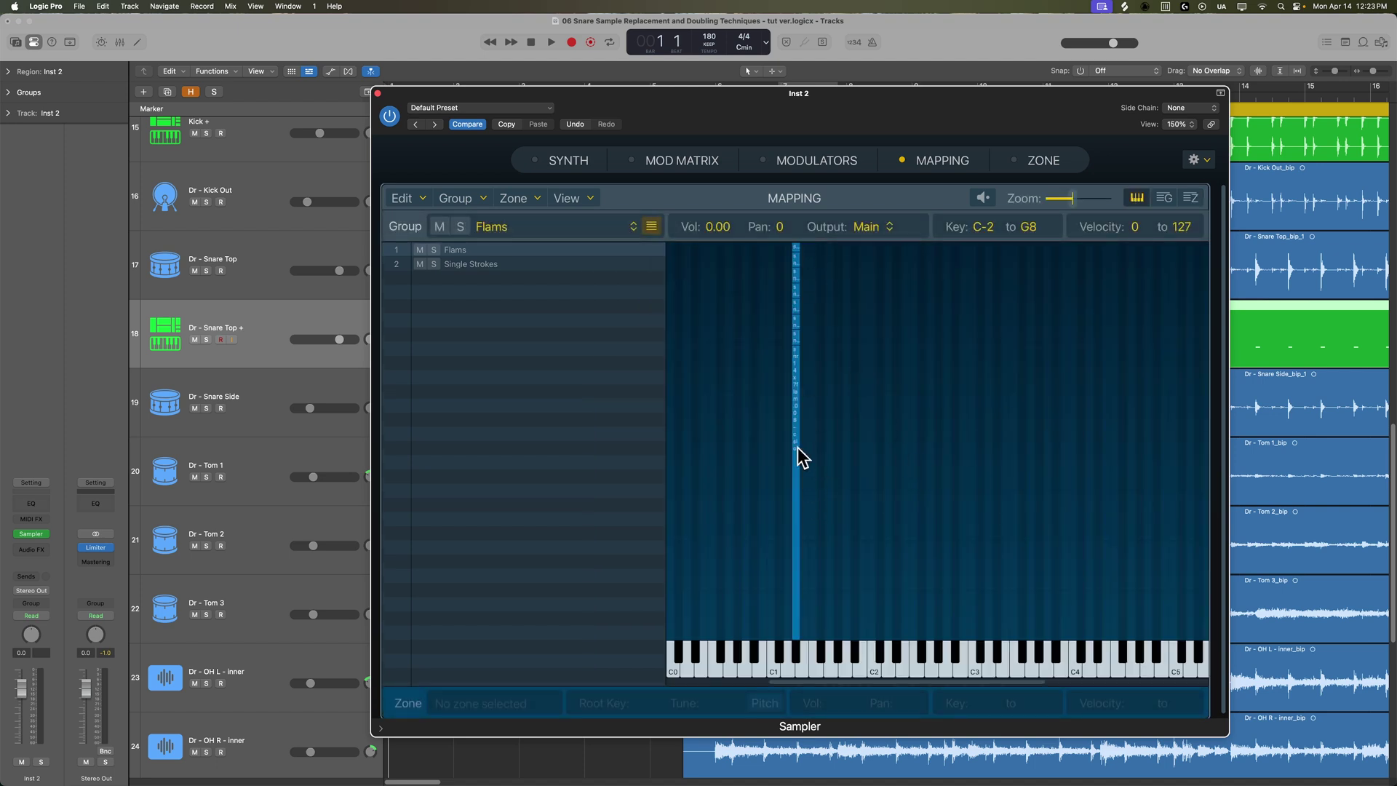
click(1190, 198)
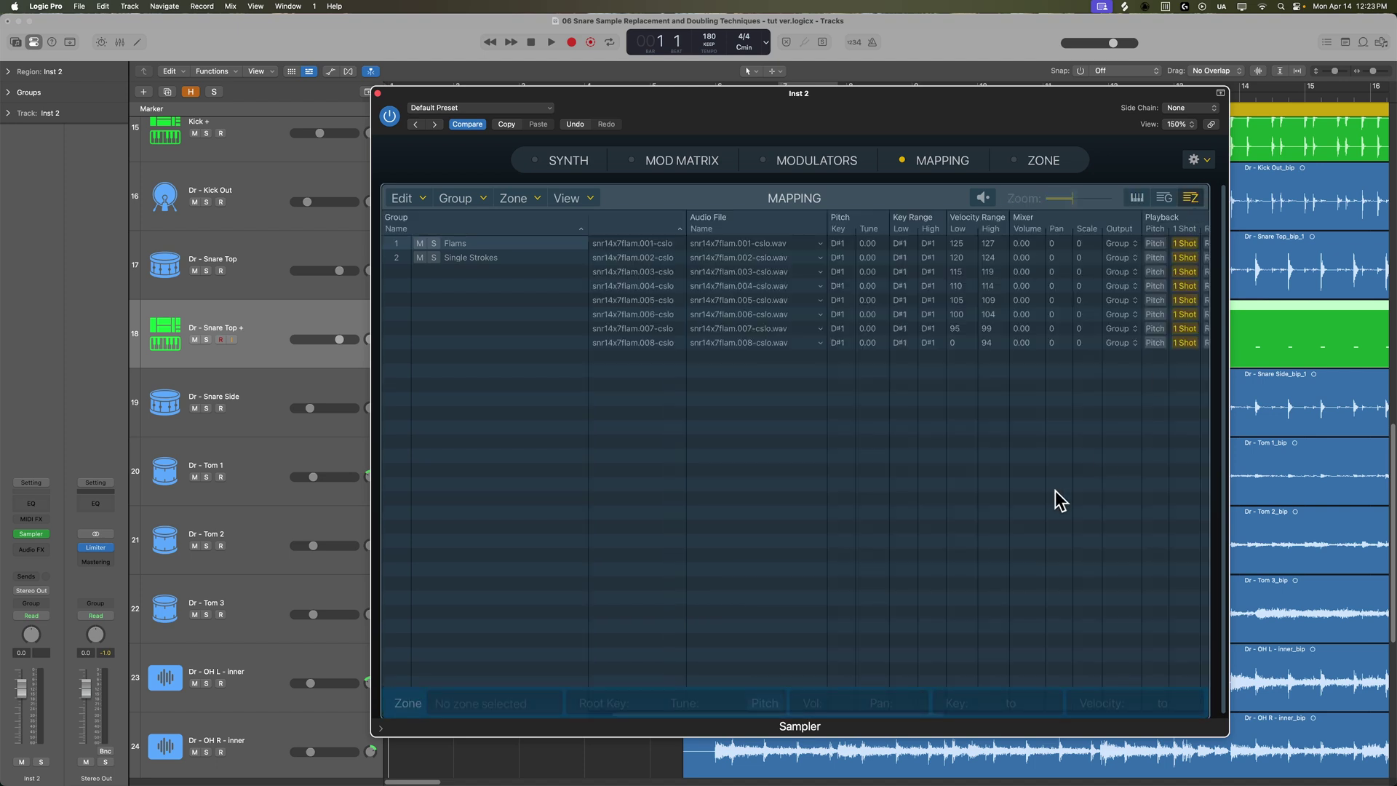
click(1136, 198)
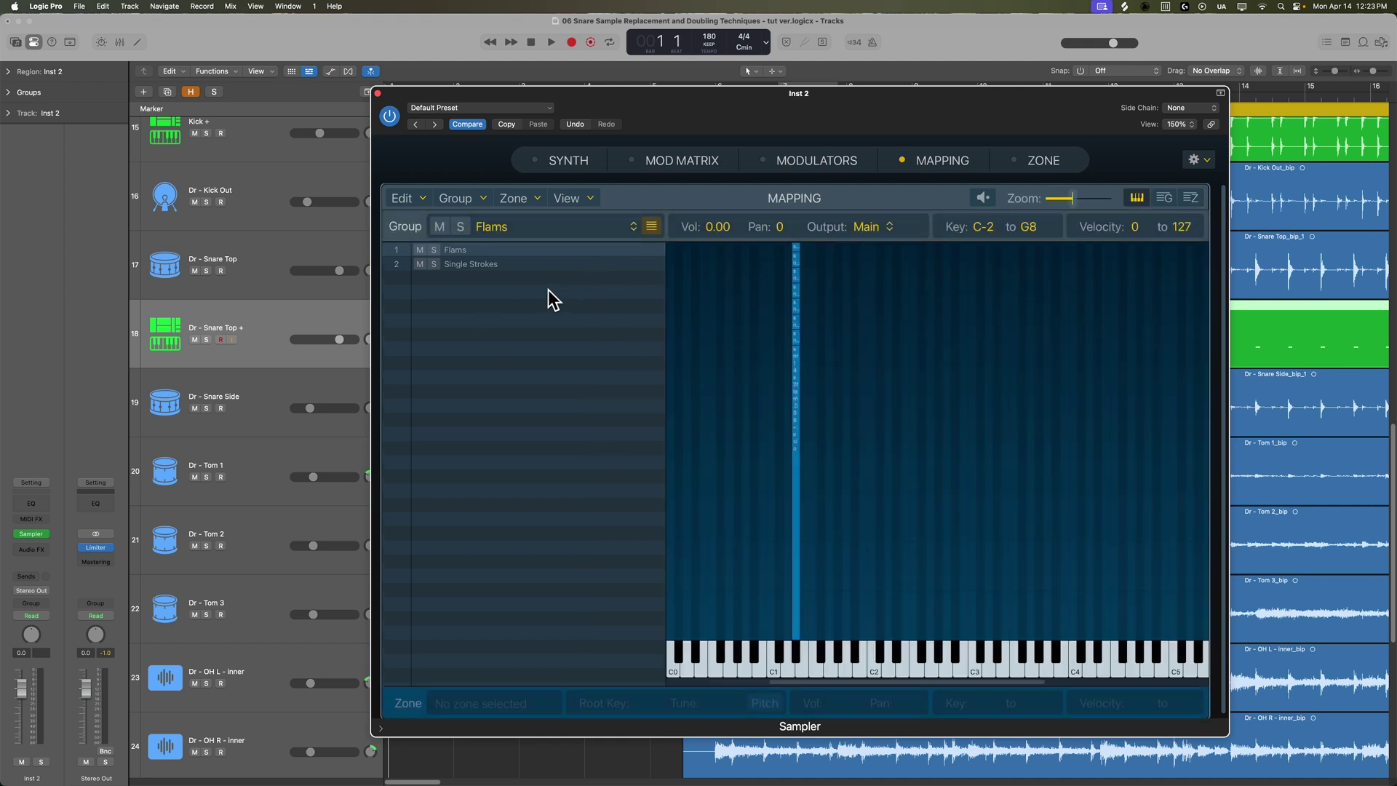
shift+click(526, 265)
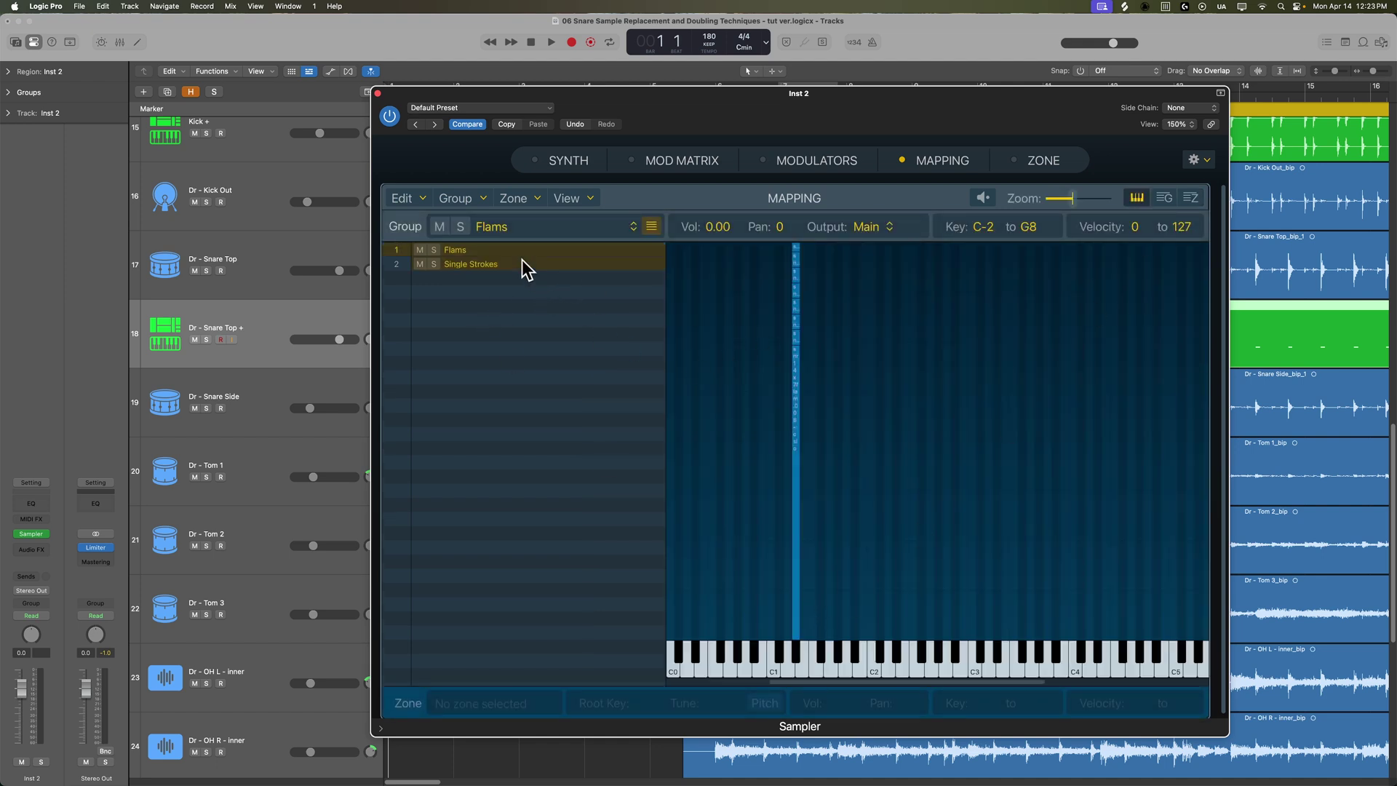
click(789, 675)
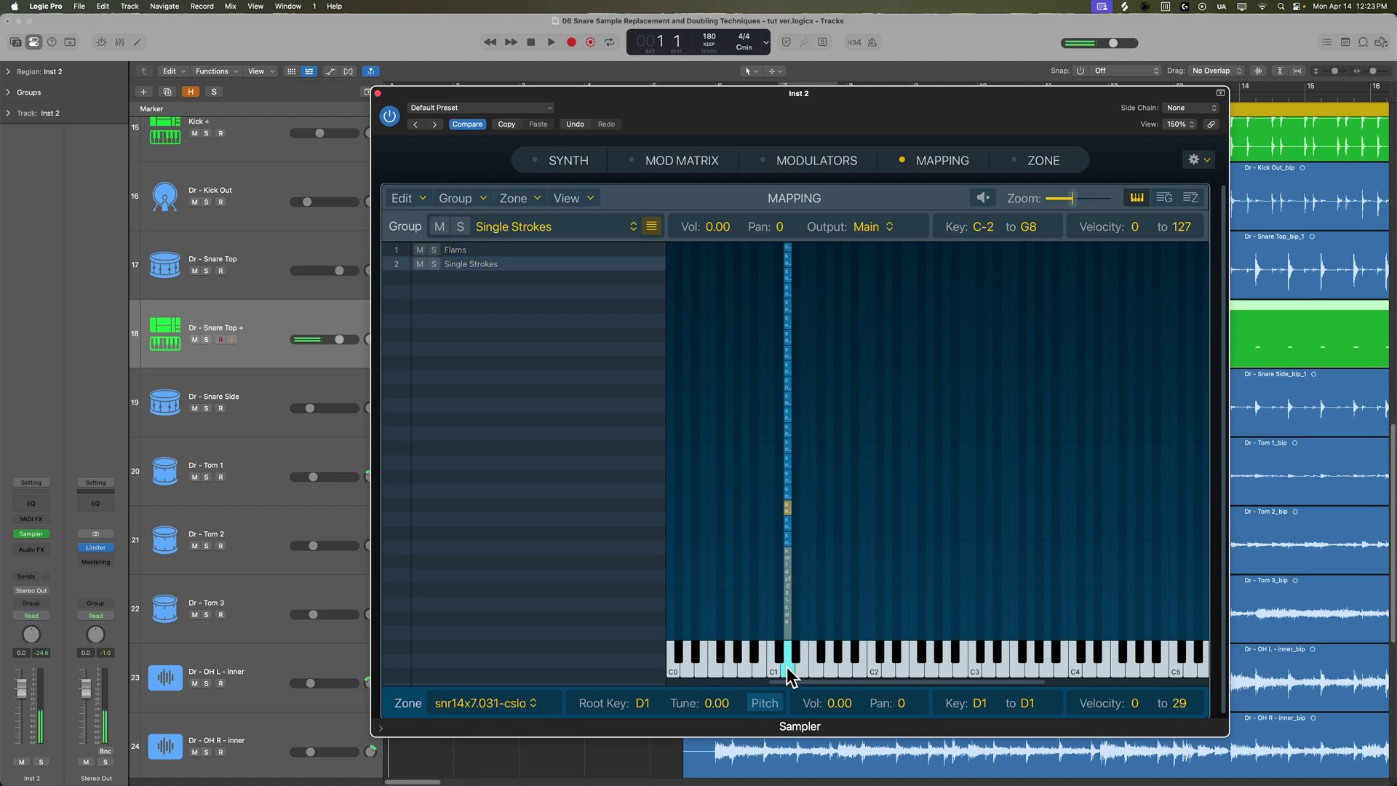
click(790, 675)
click(789, 675)
click(790, 675)
click(789, 675)
click(790, 675)
click(789, 675)
click(789, 675)
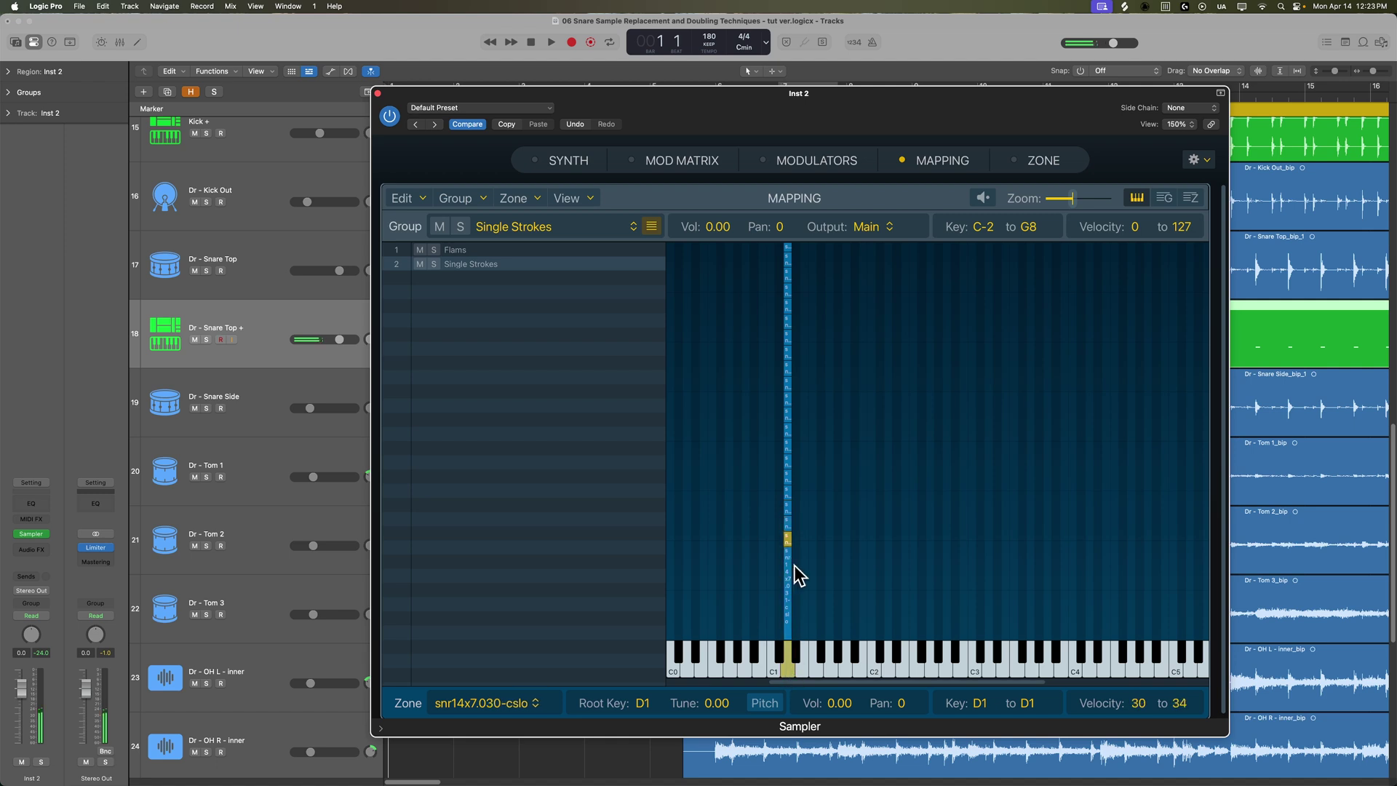
click(790, 675)
click(789, 675)
click(789, 675)
click(789, 675)
click(789, 675)
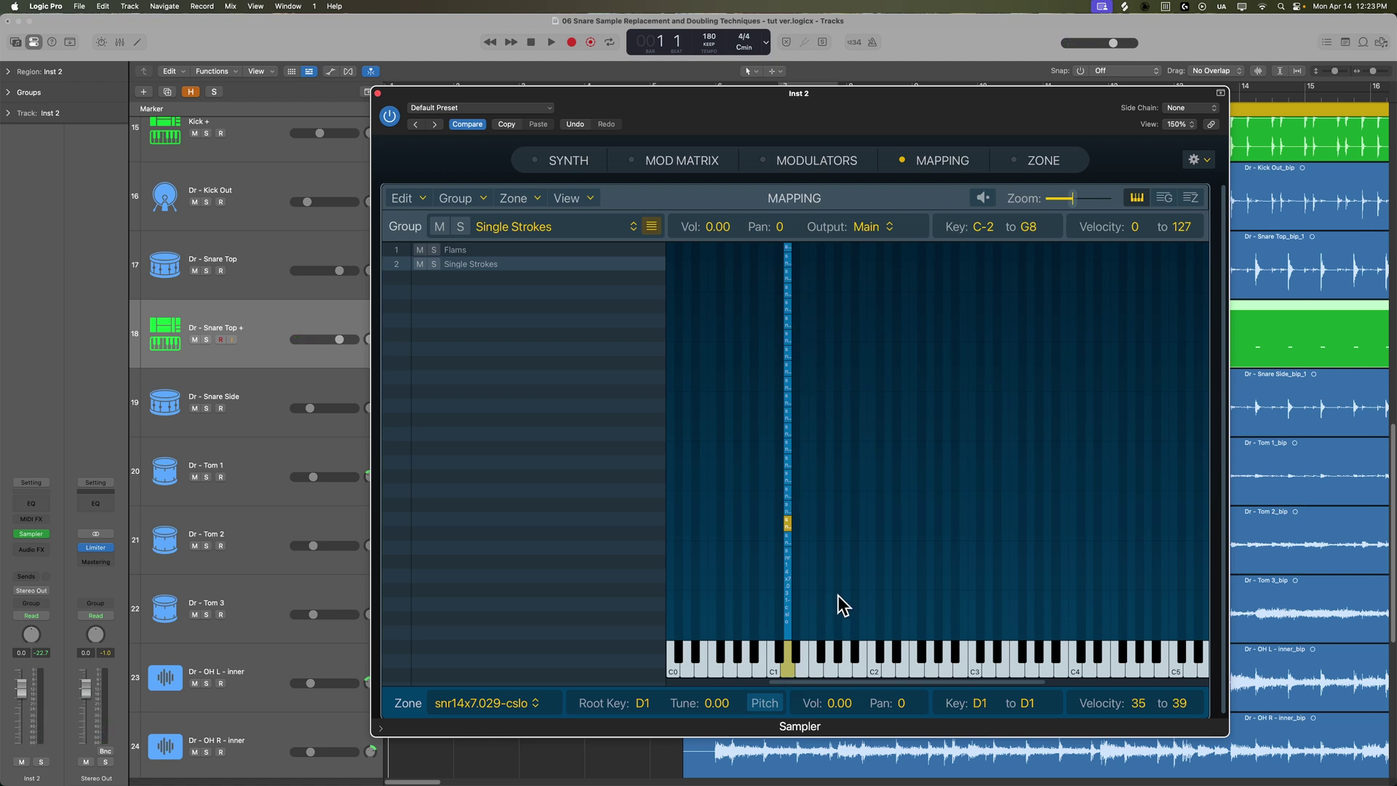
click(517, 249)
click(796, 649)
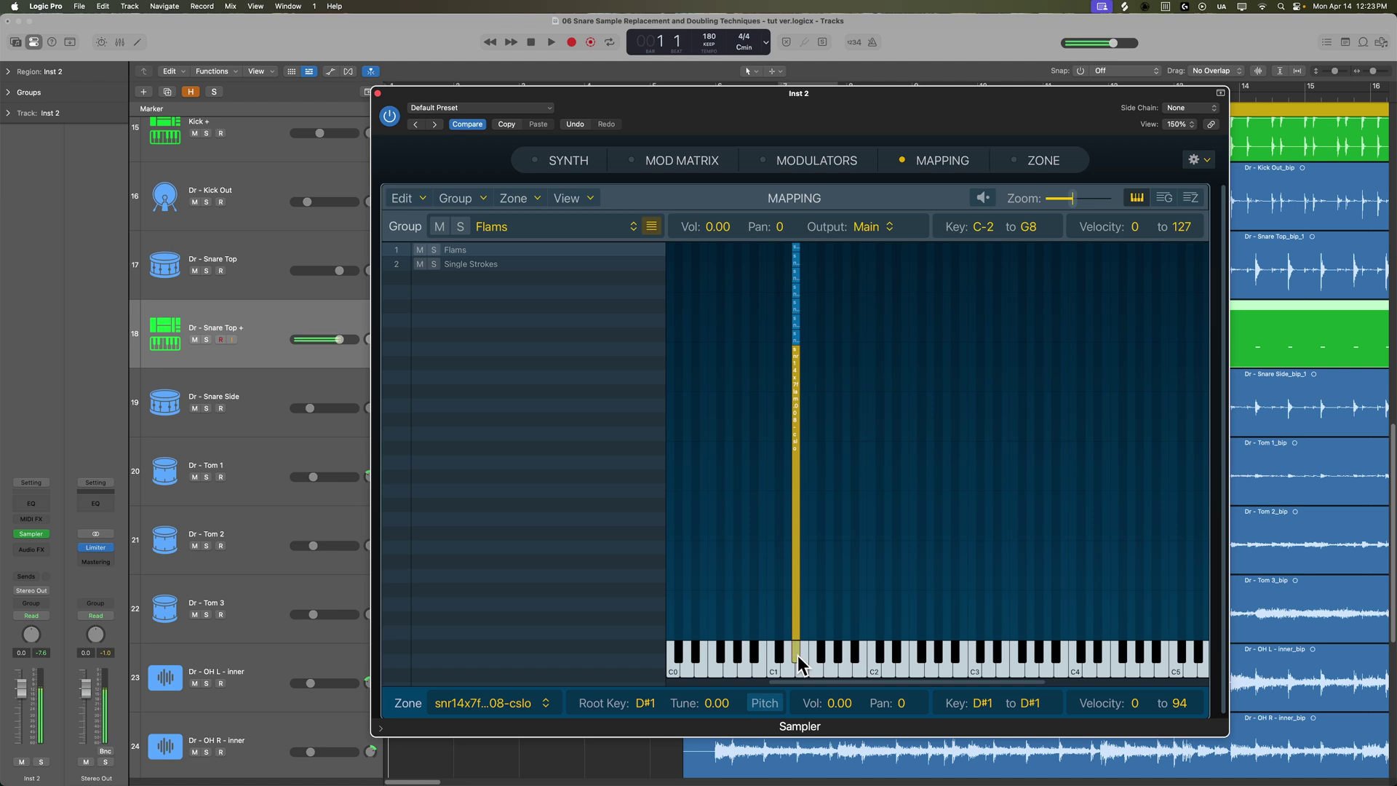
click(942, 408)
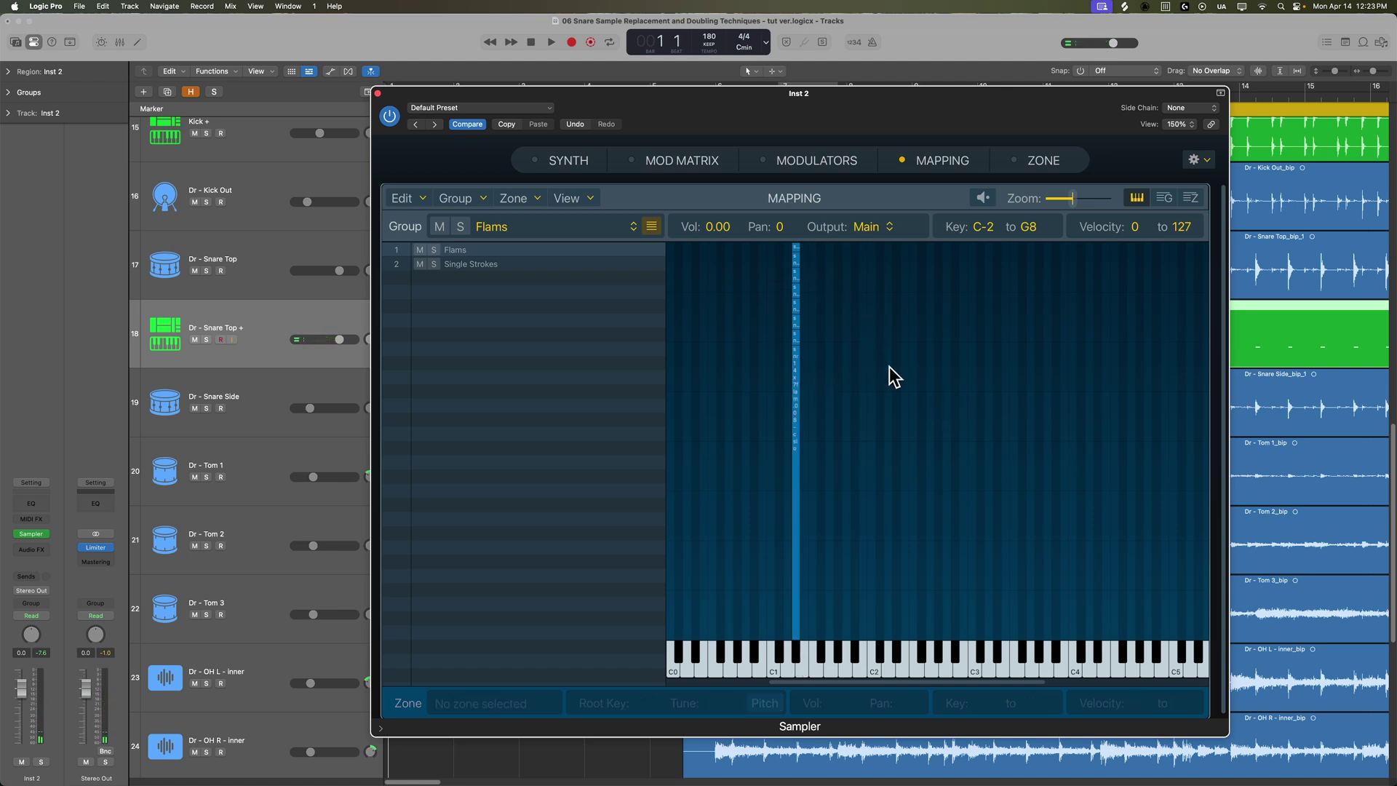
Step: Save the instrument as 'Snare - DW CS 14x7 Low' in Drum Samples with audio data, replacing the existing file
click(508, 109)
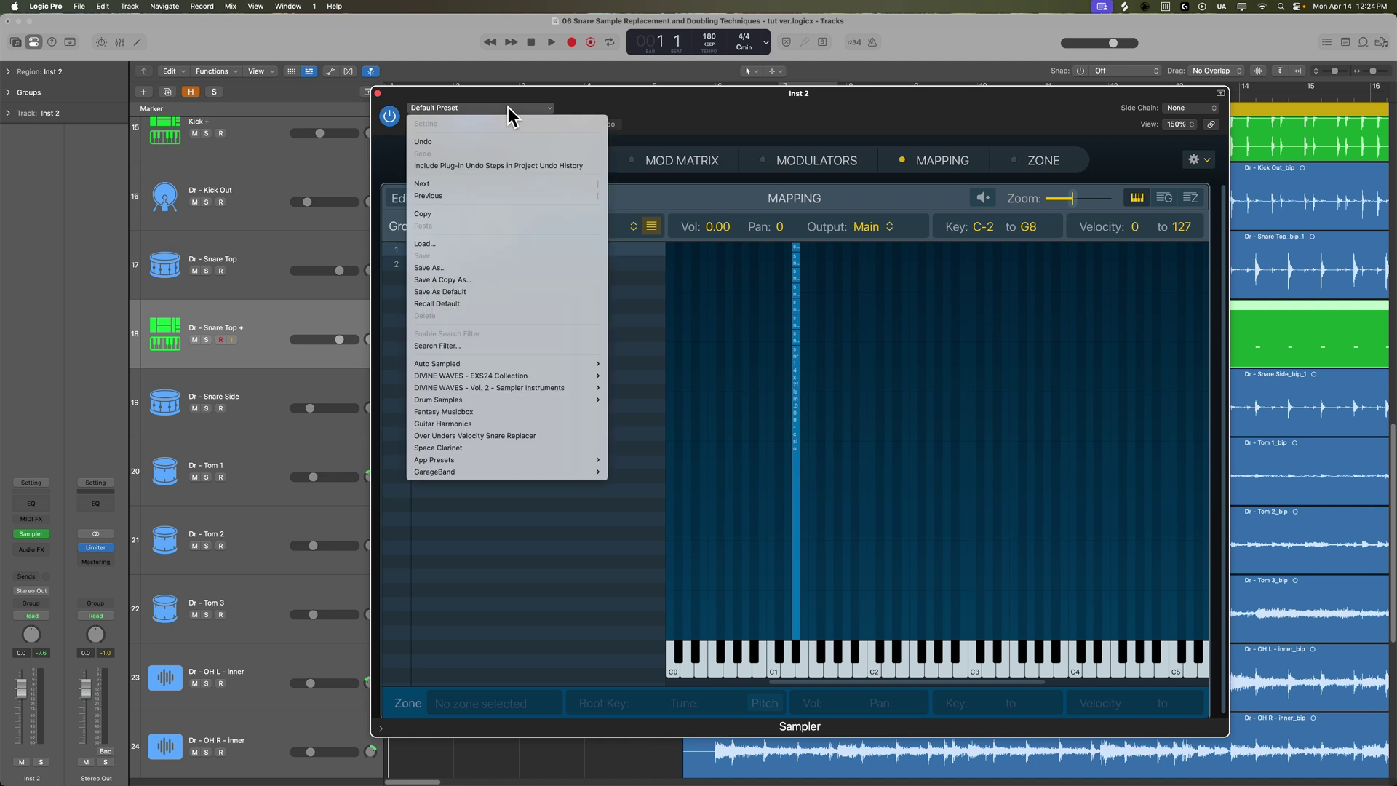
click(474, 261)
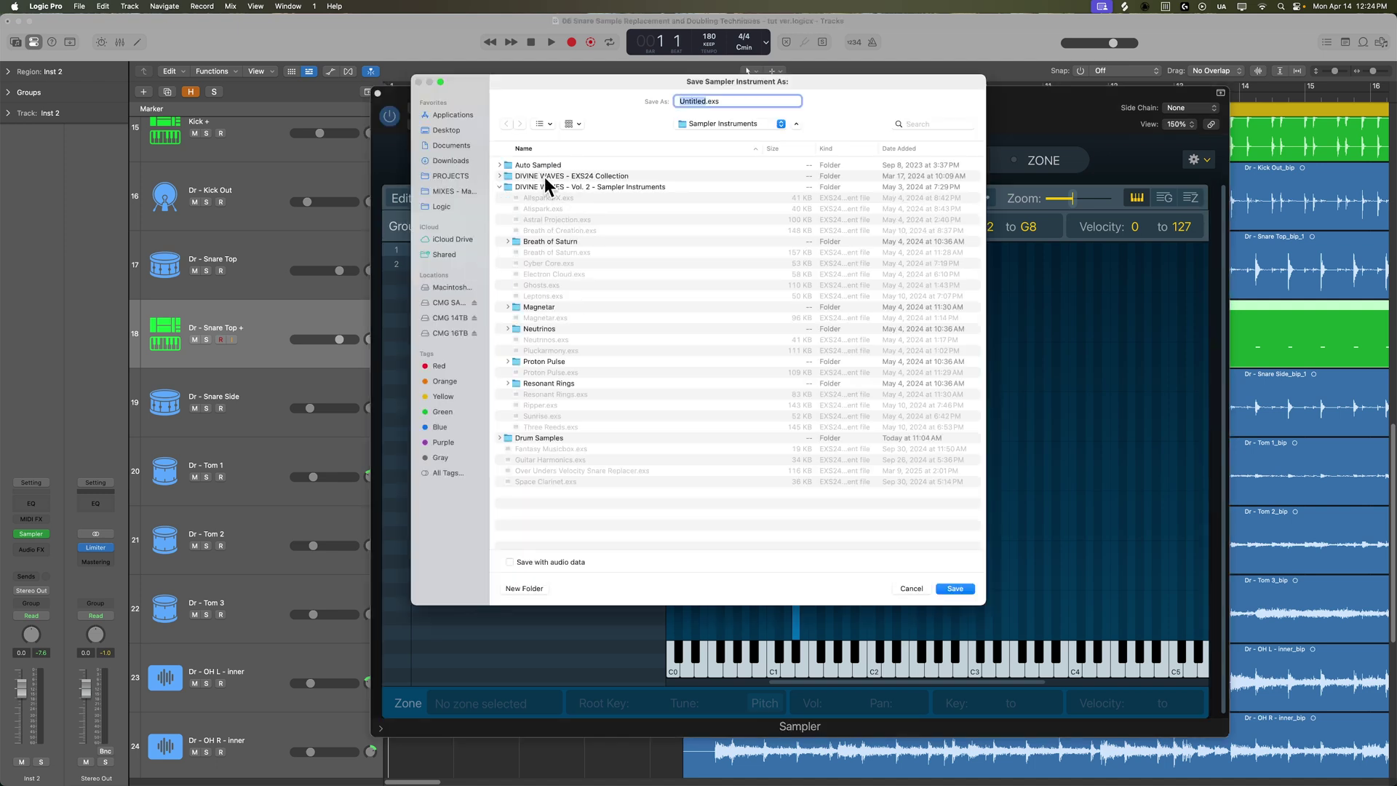
double_click(560, 437)
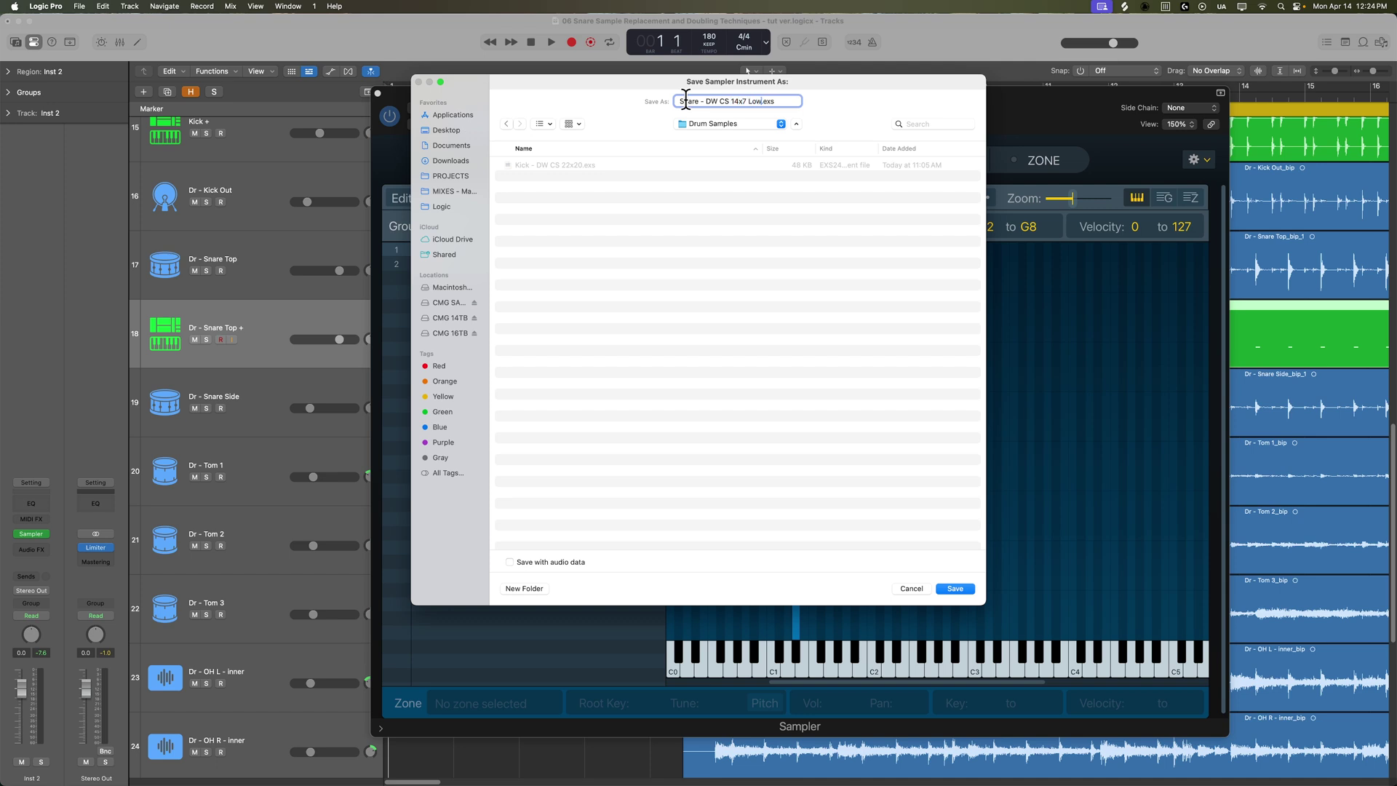
key(Return)
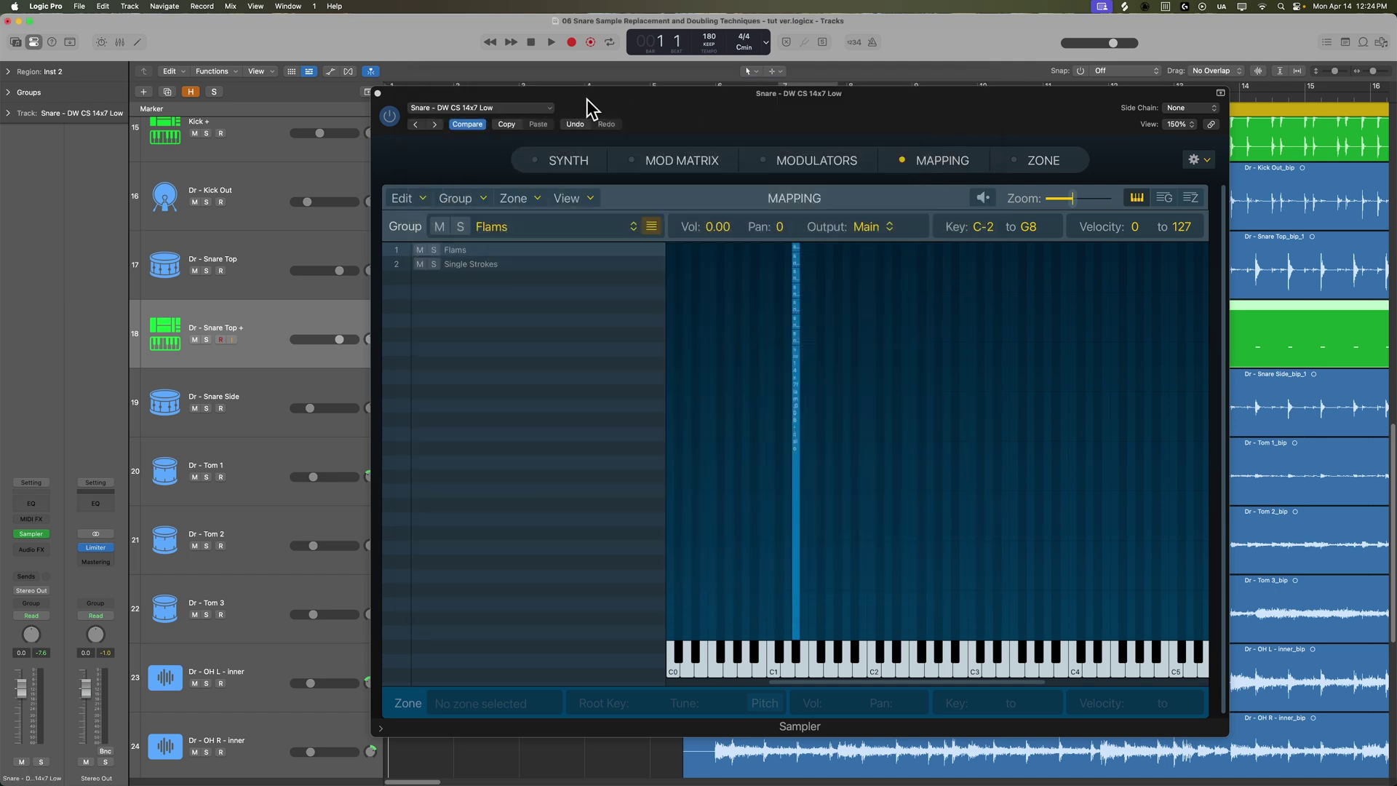
click(530, 109)
click(517, 274)
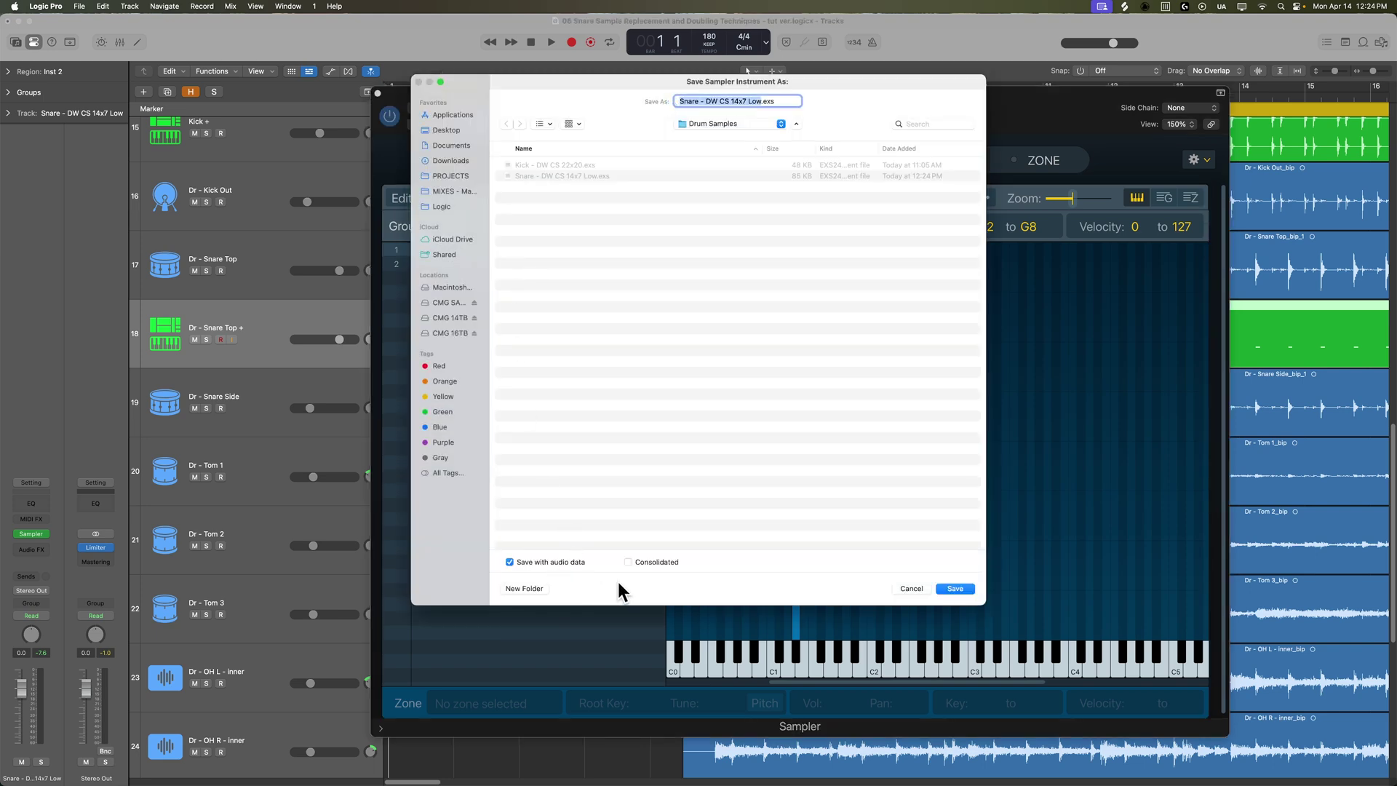
click(959, 591)
click(727, 400)
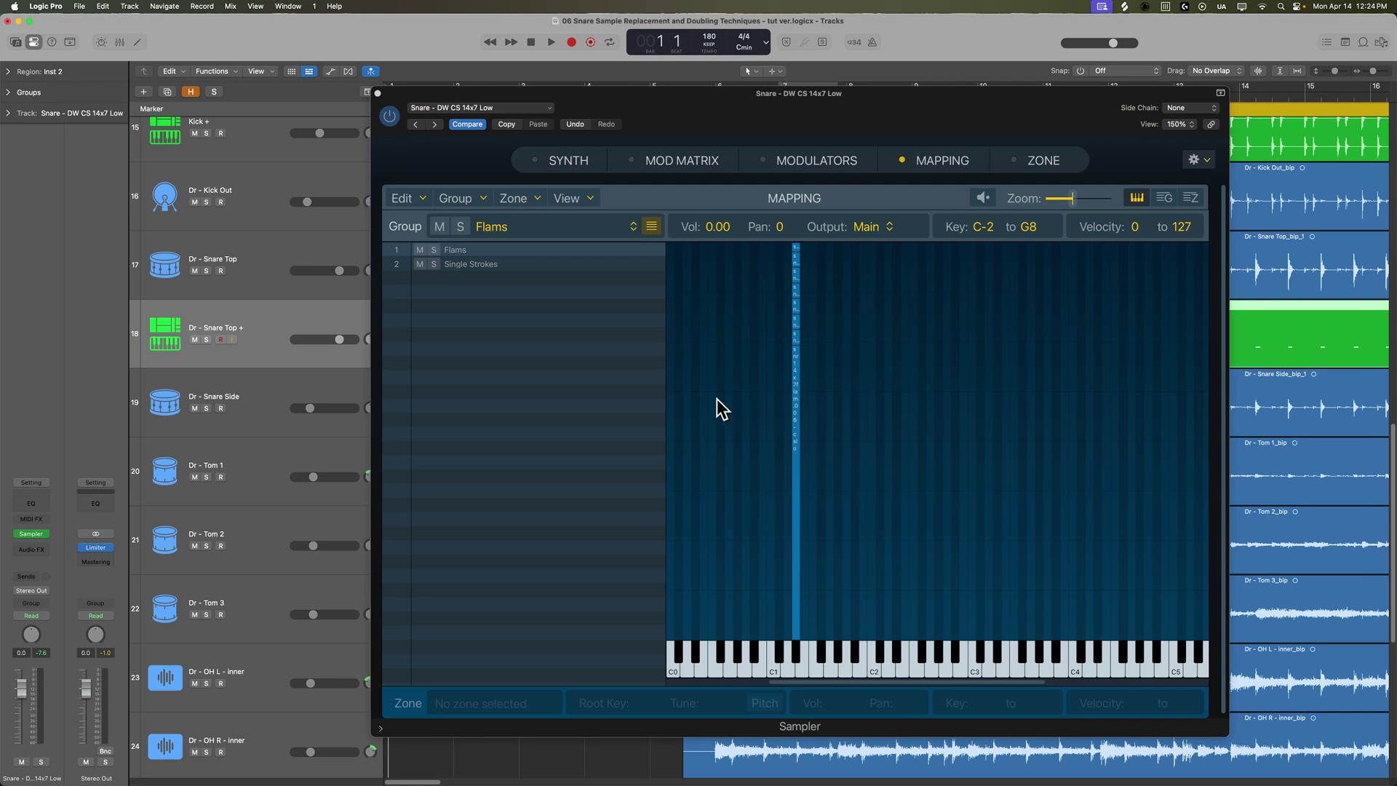
Step: Close the Sampler, play the Inst 2 region on Dr - Snare Top + in the Piano Roll, and select all its notes
click(376, 93)
key(space)
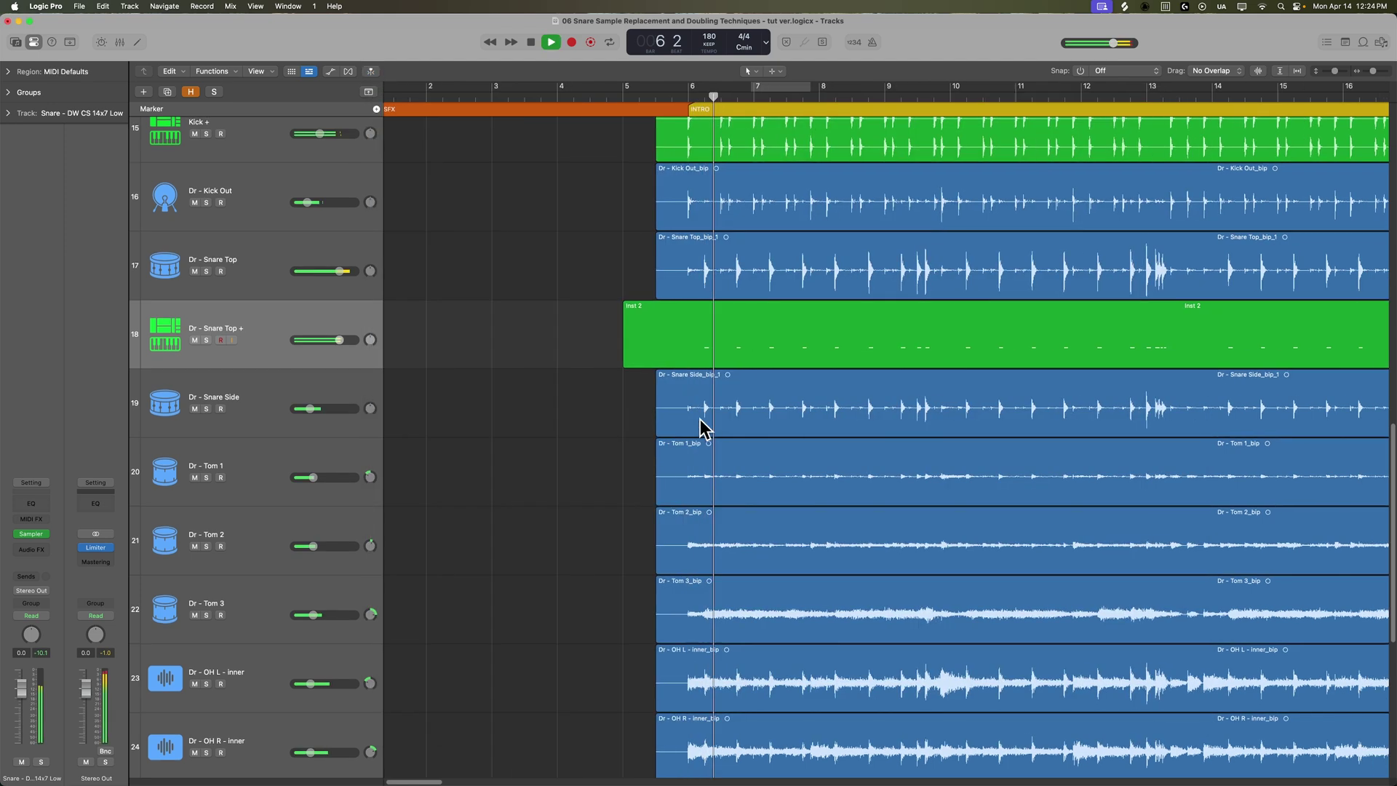
double_click(748, 339)
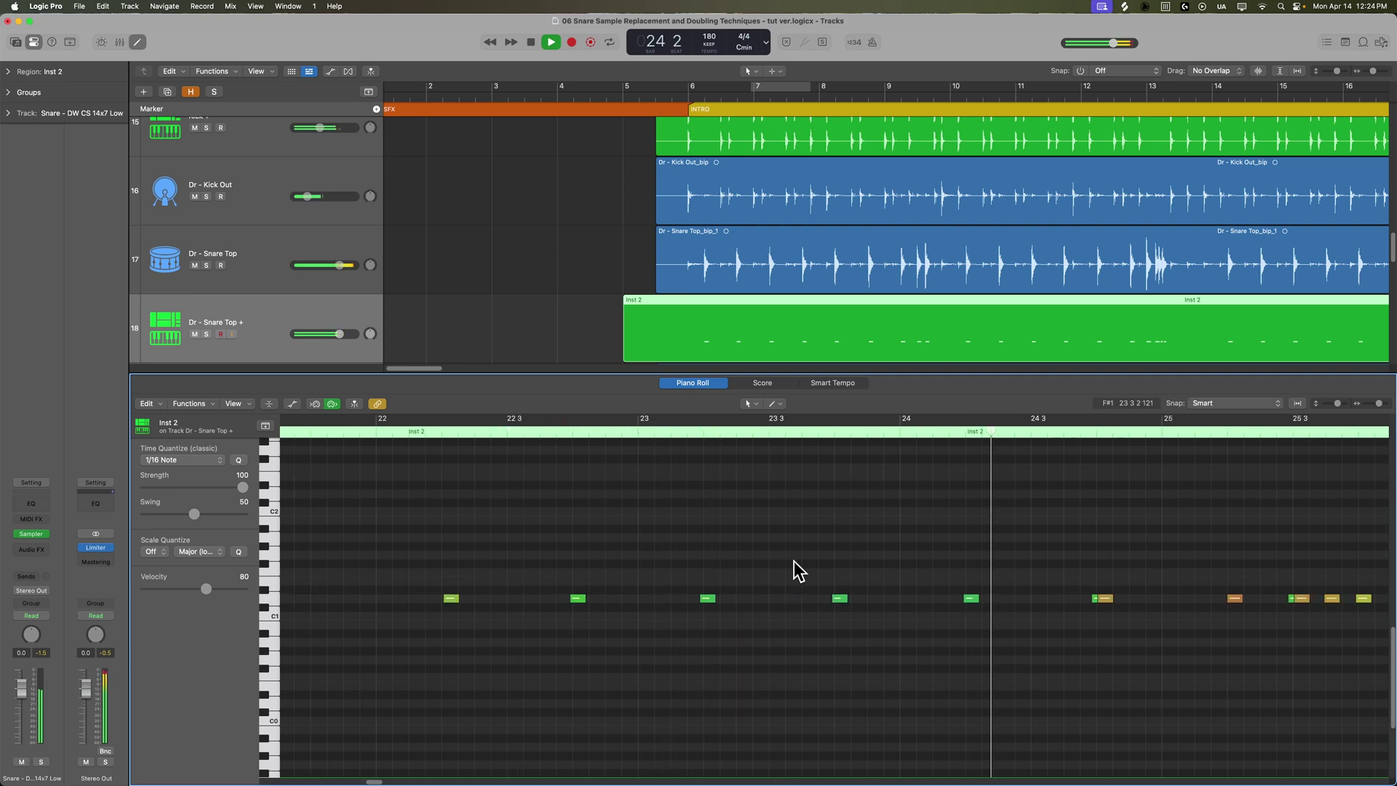
key(space)
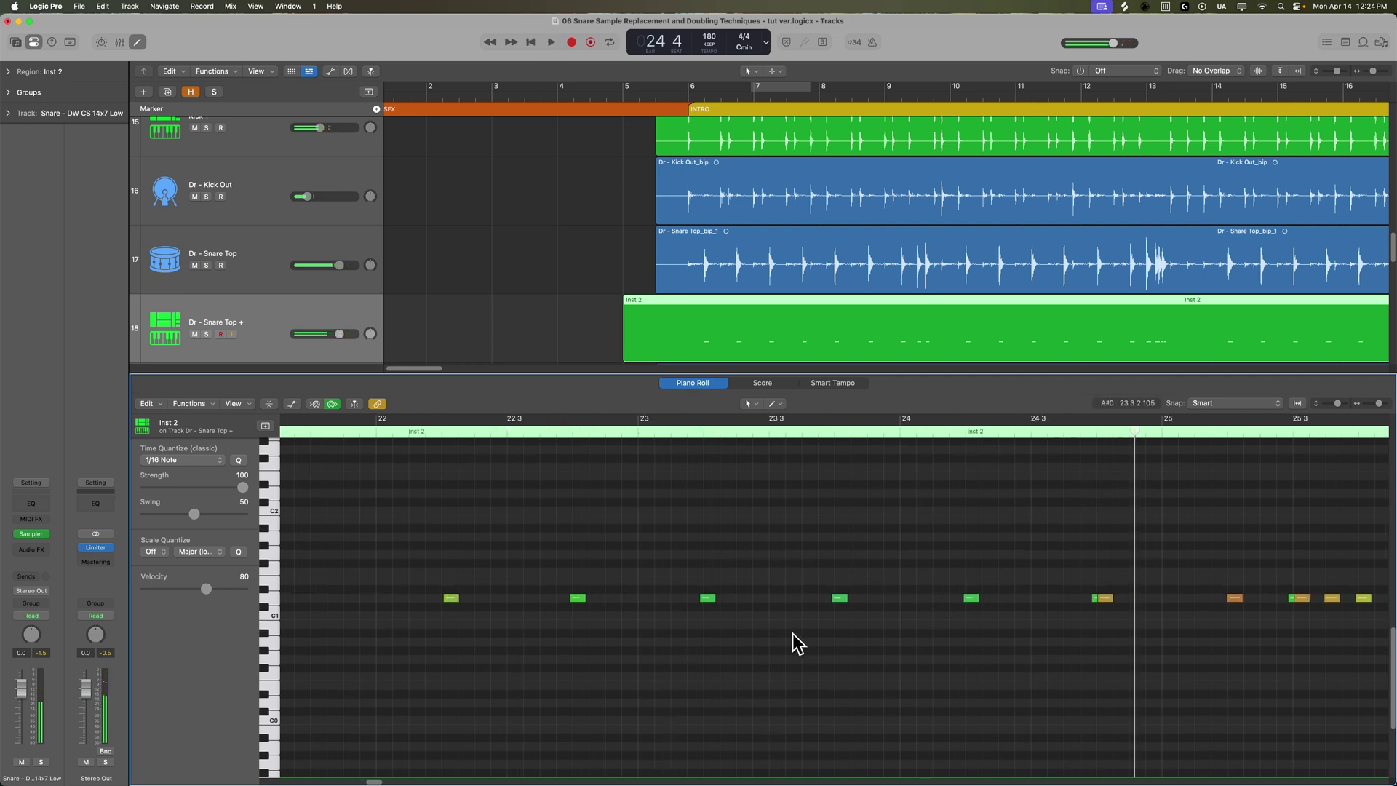
key(super+a)
scroll(774, 645, left, 10)
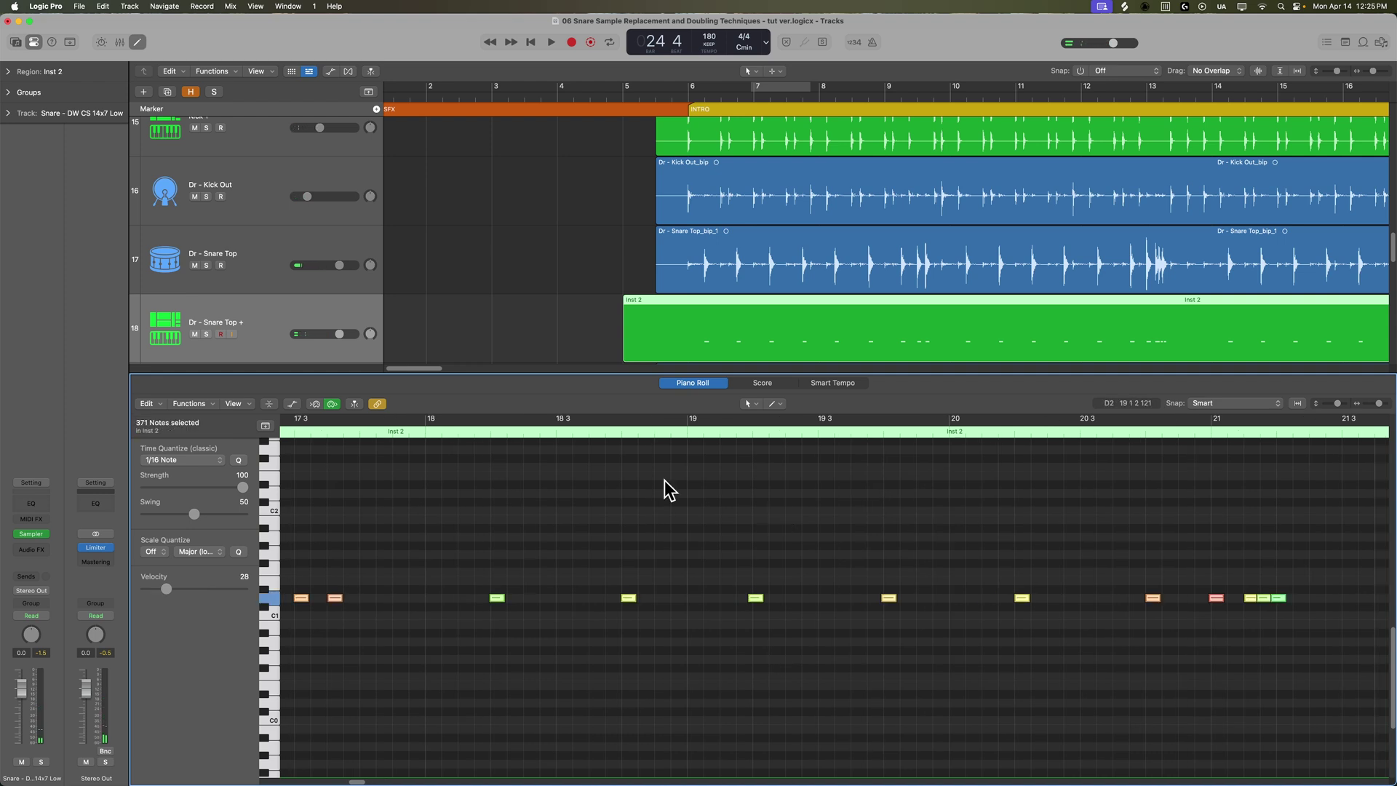
Step: Apply the Exponential Velocity transform to the snare notes, easing the curve from -4 to -2
click(204, 403)
mouse_move(228, 520)
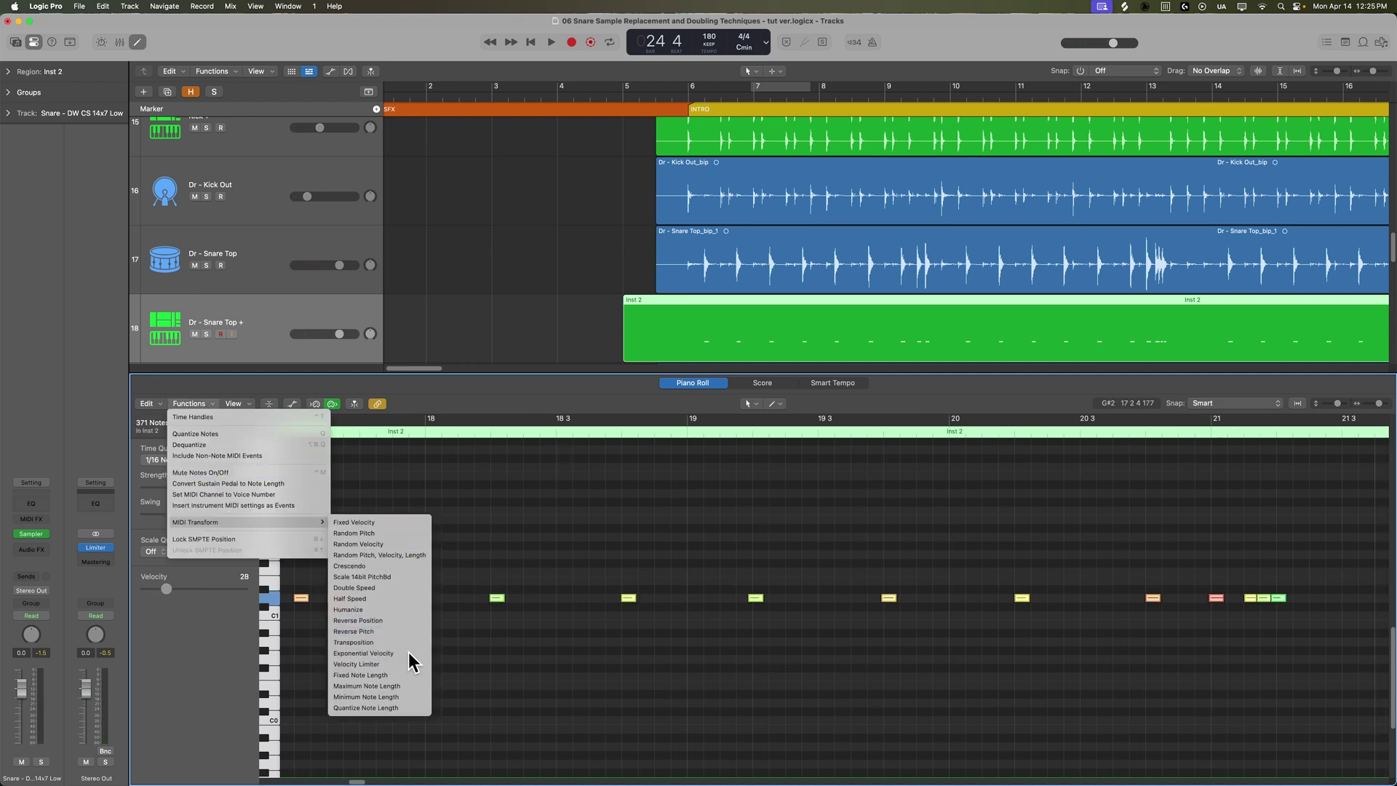
click(382, 653)
mouse_move(1045, 384)
mouse_down()
mouse_move(1045, 404)
mouse_move(1046, 380)
mouse_up()
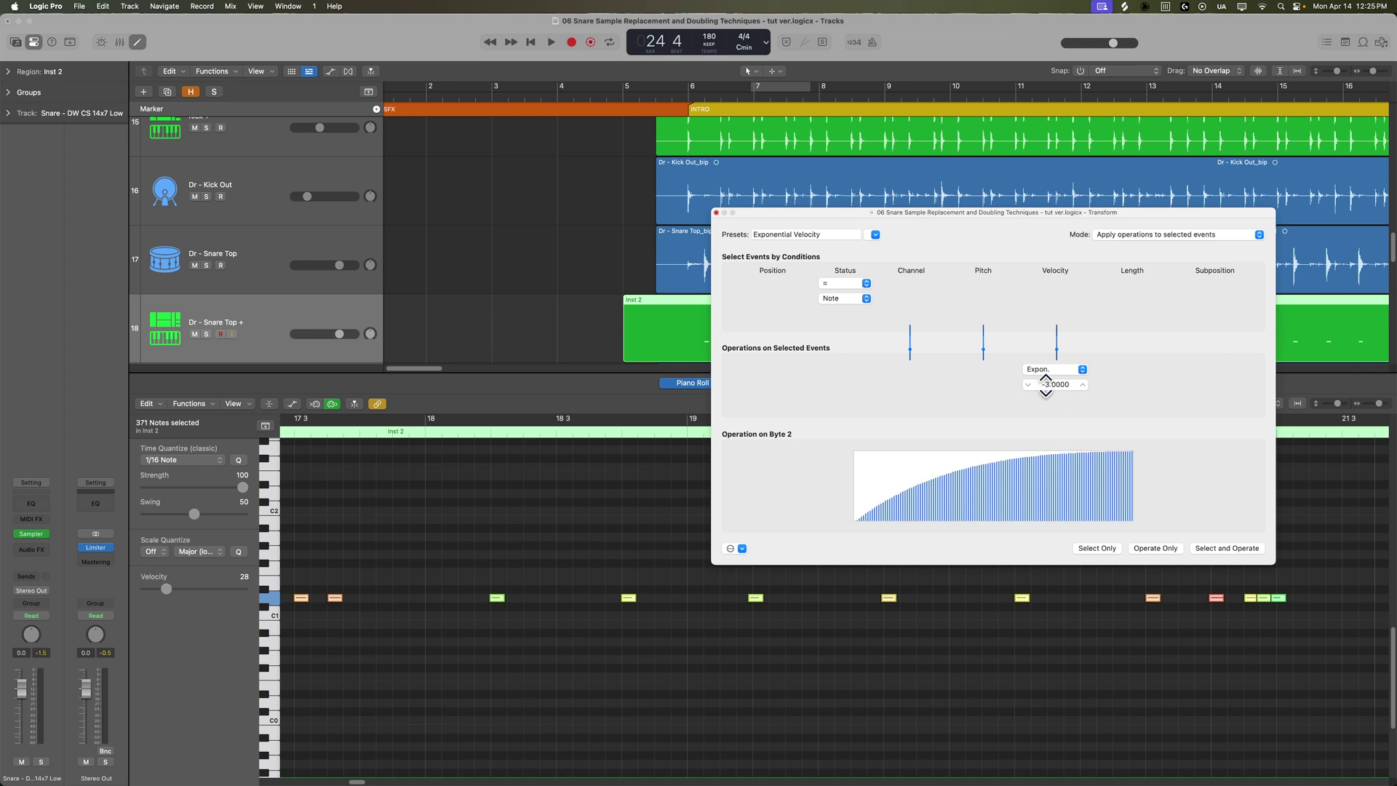
click(1158, 548)
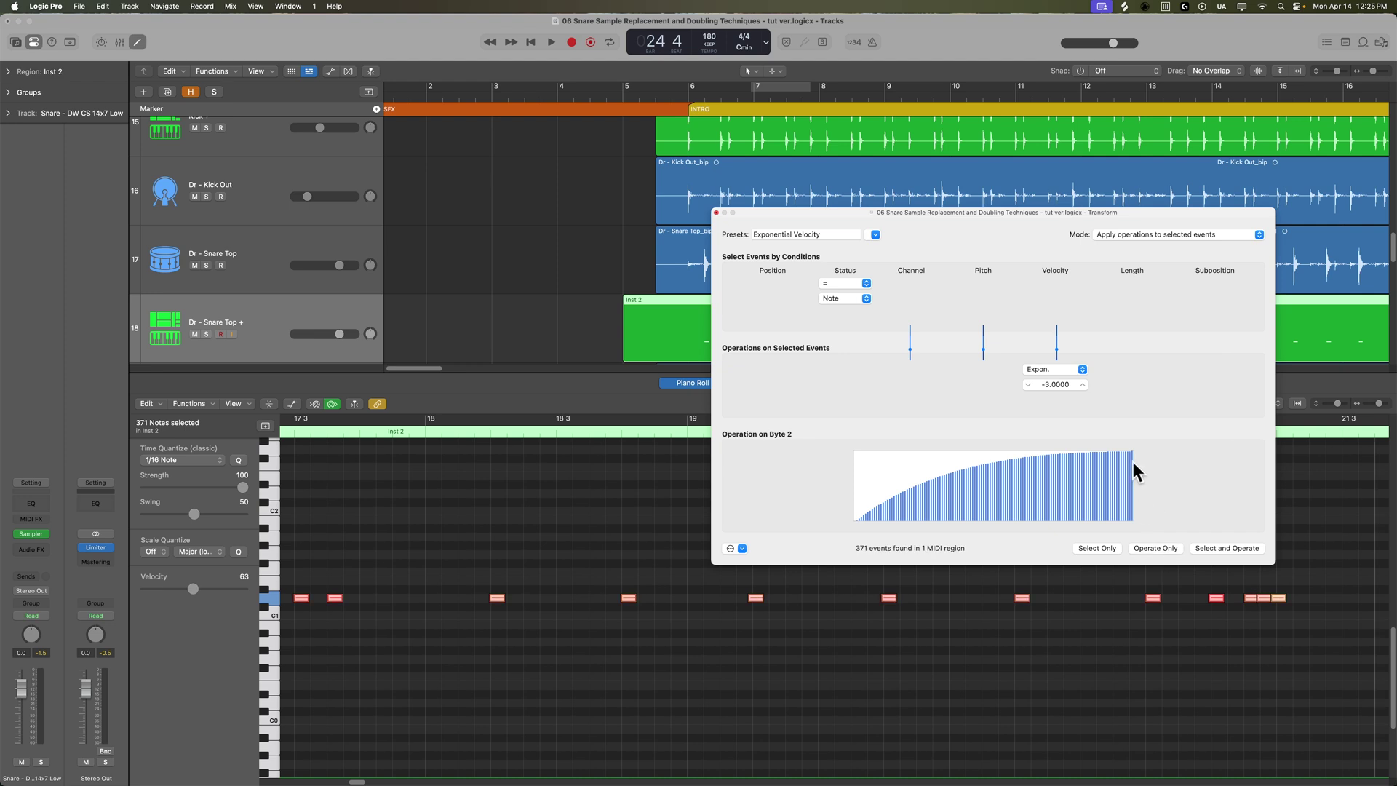
drag(1047, 384, 1047, 384)
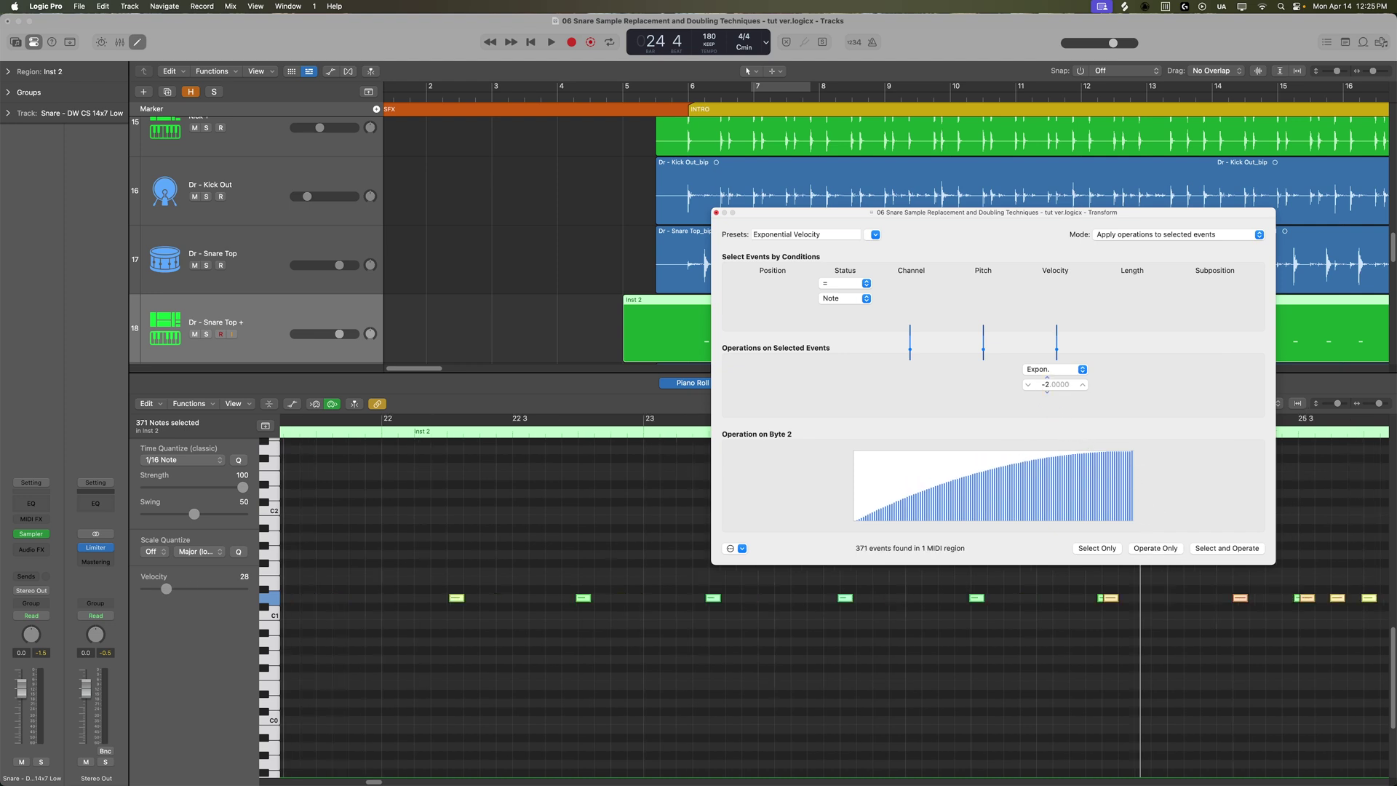
click(1163, 545)
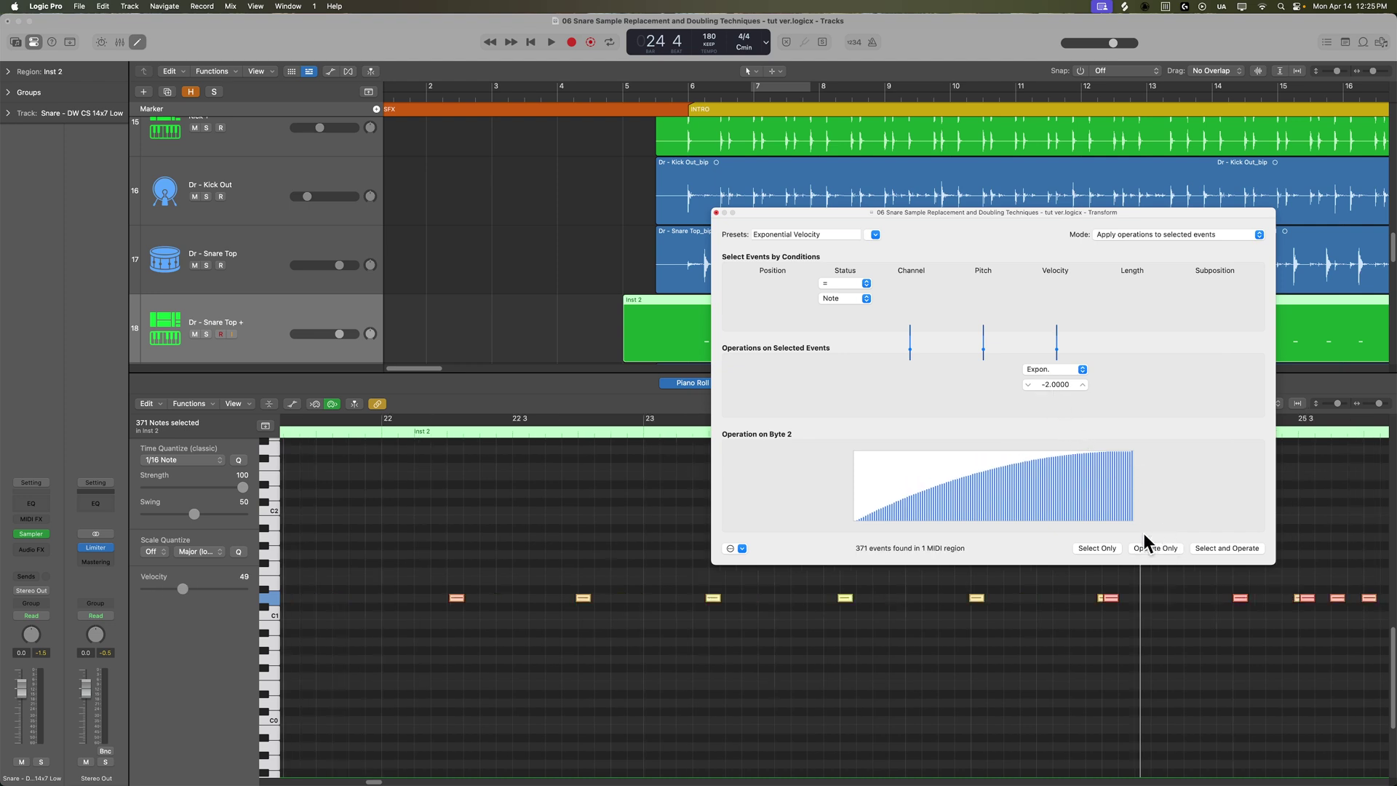
Step: Close the transform window and play back the reshaped velocities
click(716, 212)
scroll(727, 542, left, 5)
scroll(783, 535, left, 5)
key(space)
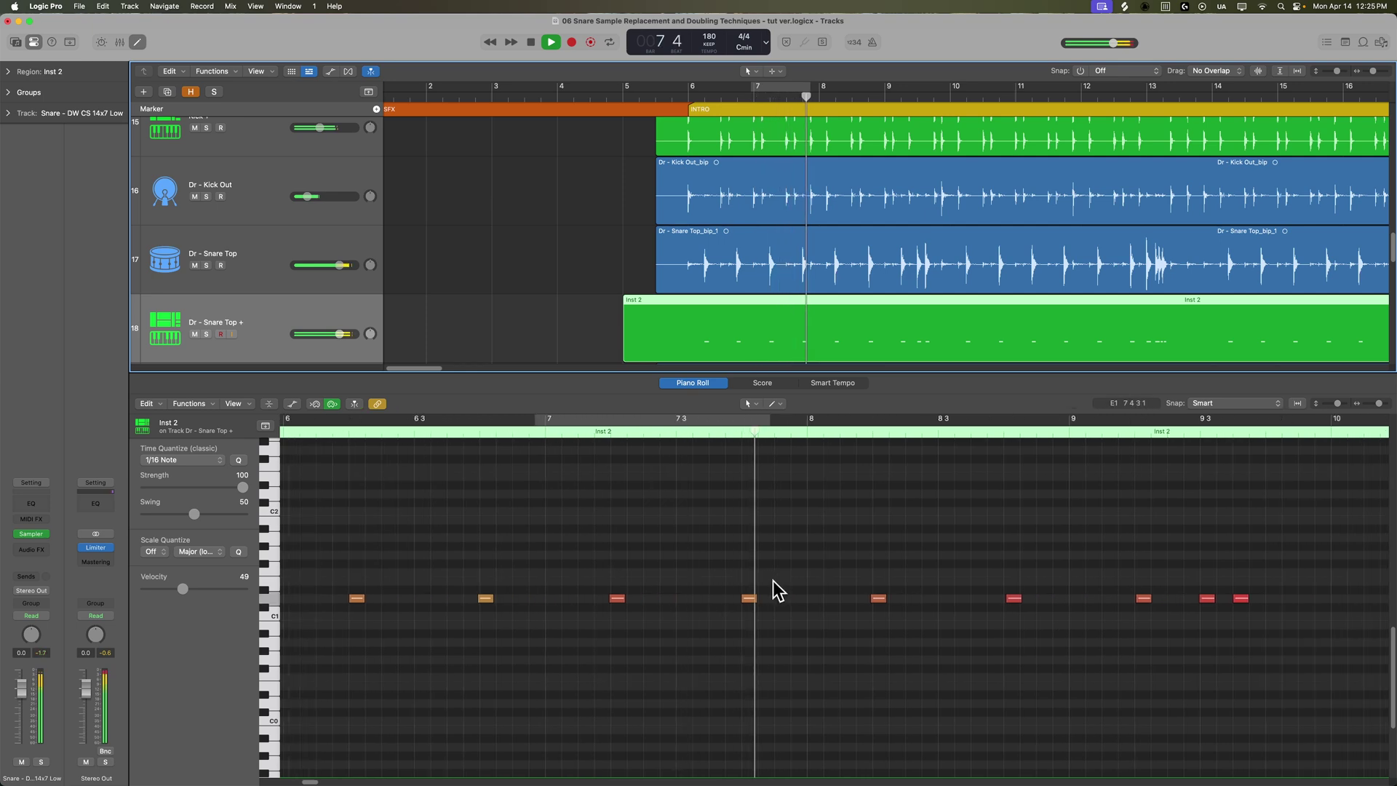
Step: Zoom the note editor out, stop playback, and zoom in around bar 13
key(super+Left)
click(780, 697)
key(super+Left)
key(super+Left)
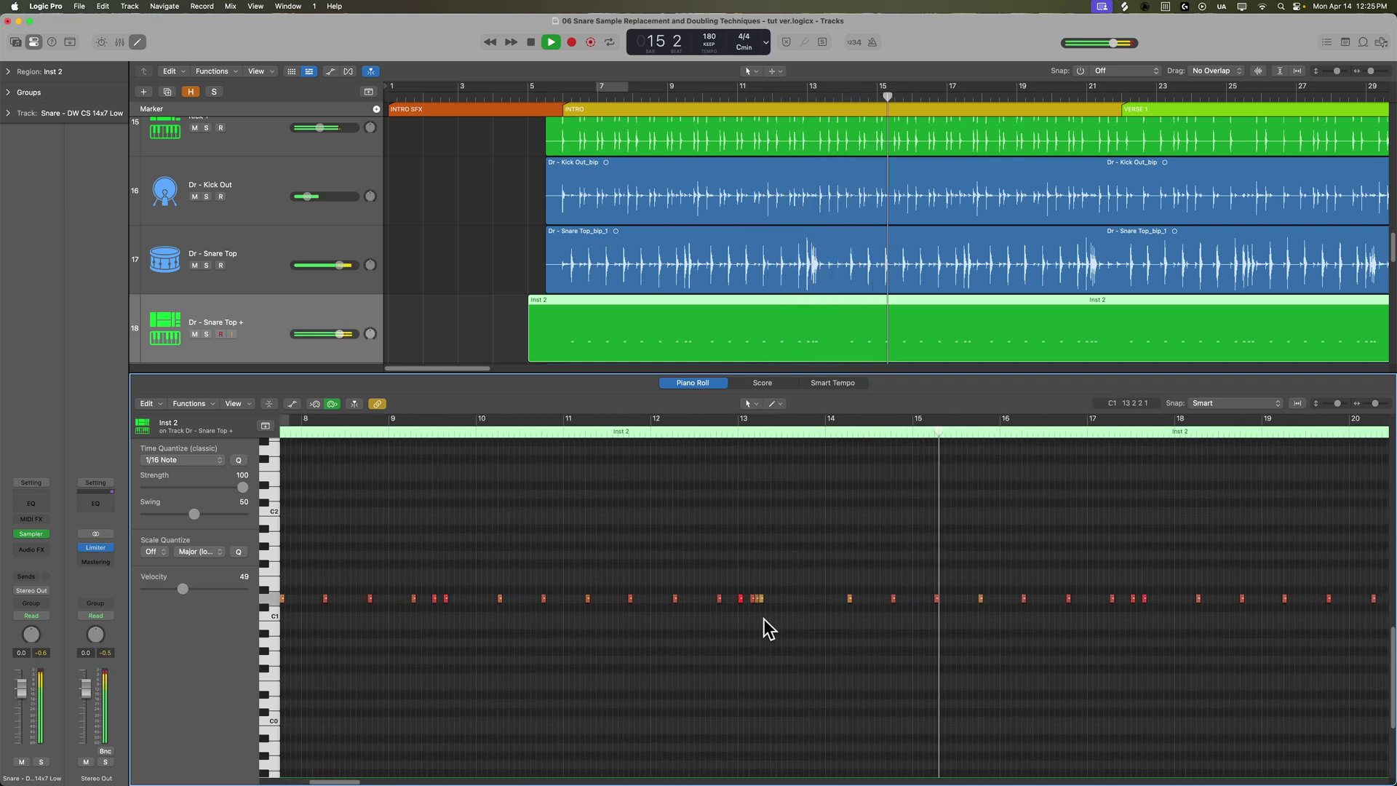
key(space)
key(super+Right)
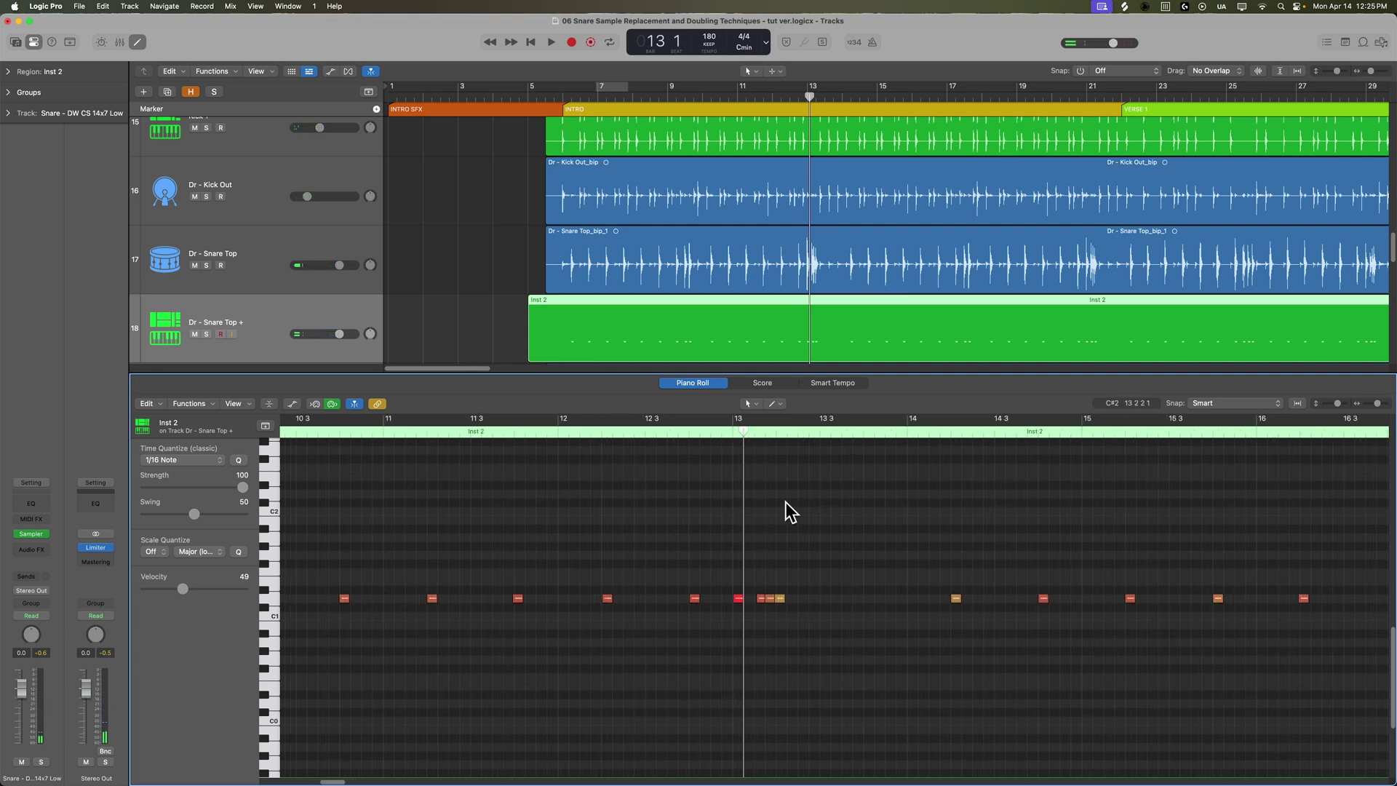
Step: Marquee-select the three clustered snare notes near 13.2, then deselect them
drag(829, 531, 966, 645)
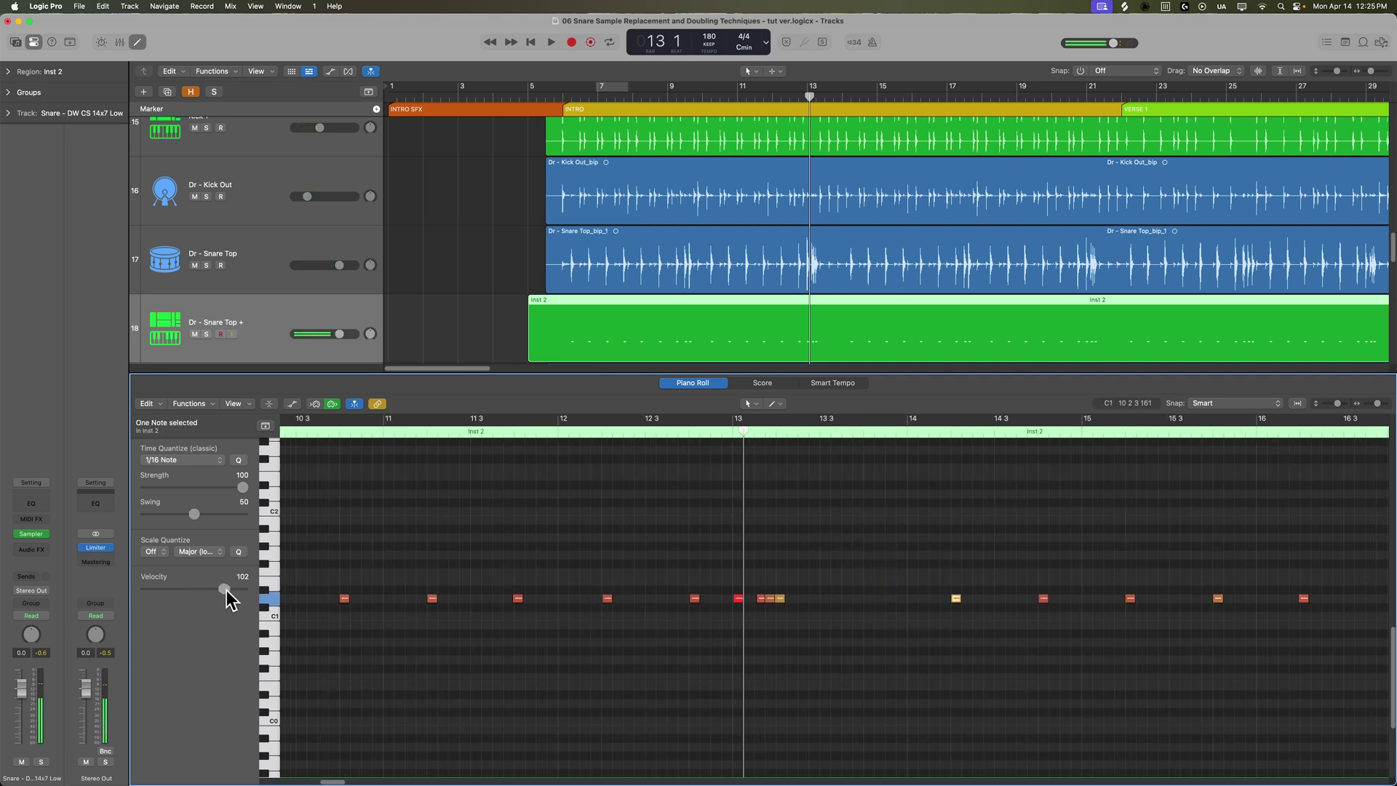
click(649, 675)
drag(823, 581, 769, 619)
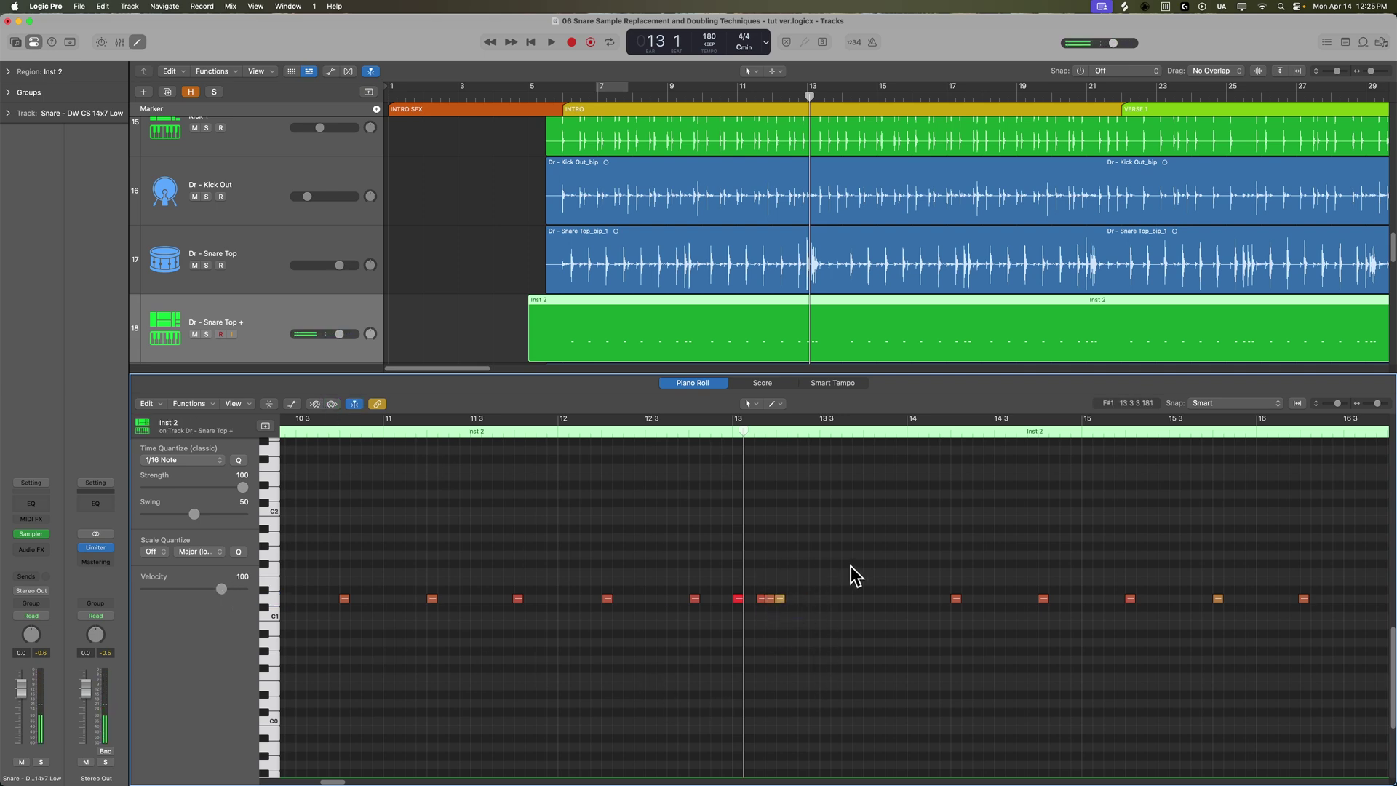
drag(852, 571, 775, 636)
drag(821, 570, 759, 638)
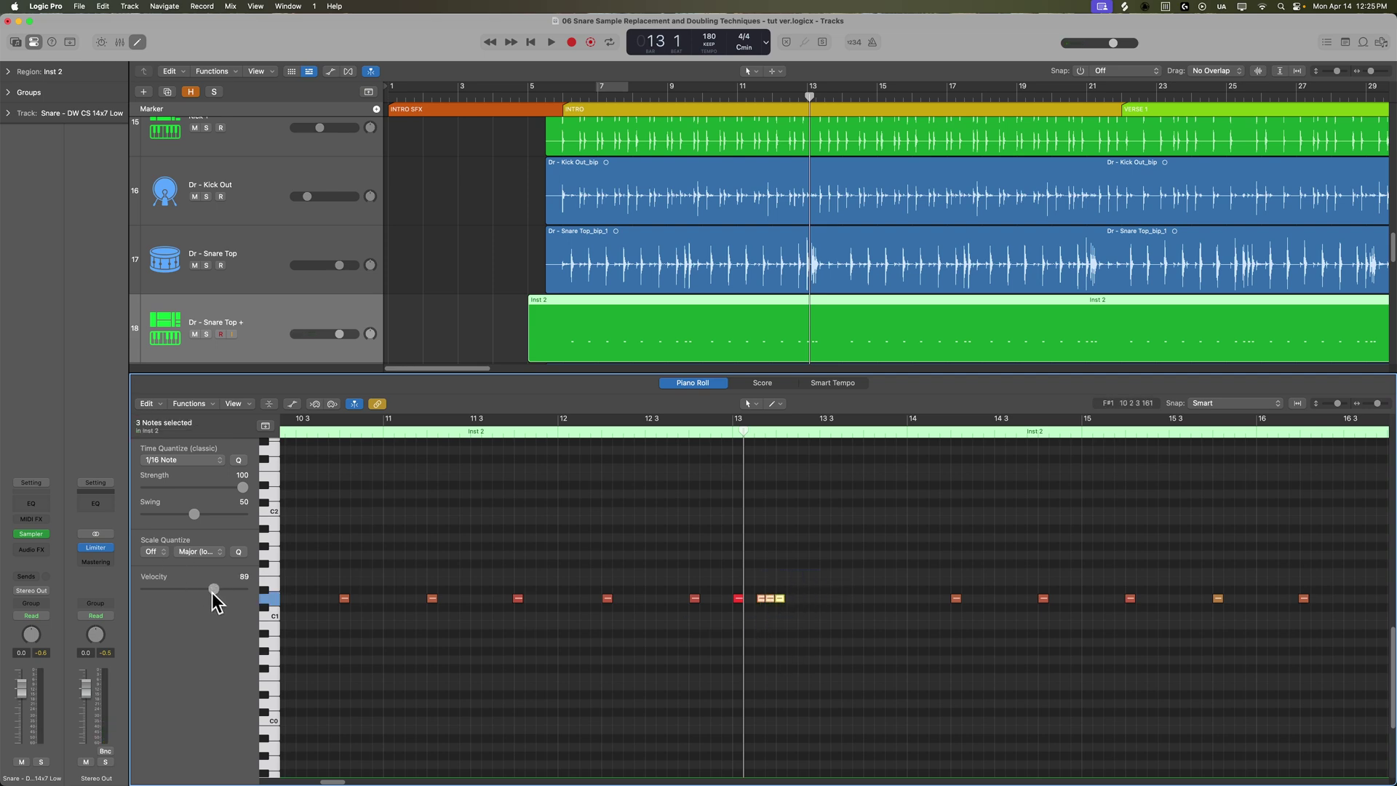
click(753, 639)
Step: Lower the three clustered notes near bar 21.2 from velocity 100 to 87
key(space)
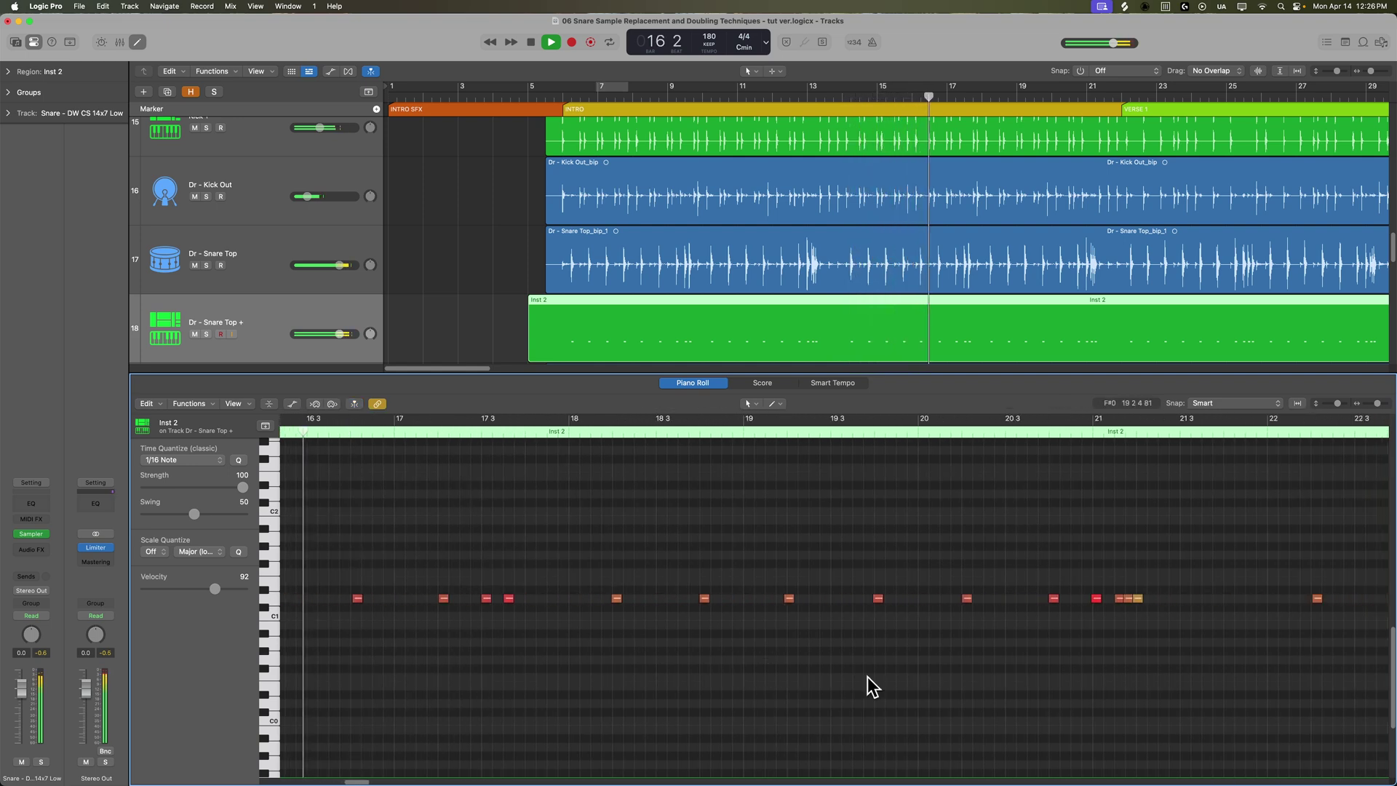
drag(1172, 577, 1113, 640)
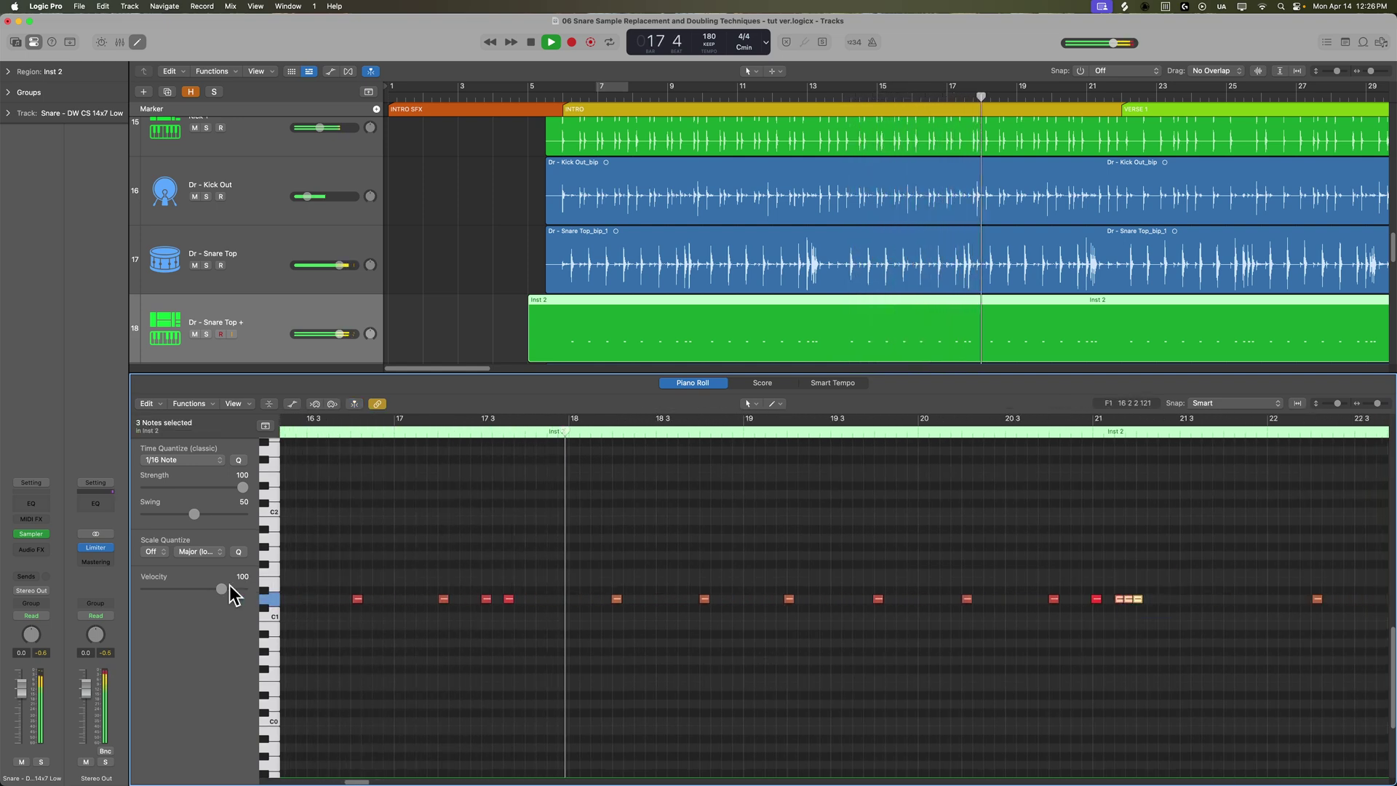
drag(226, 588, 212, 589)
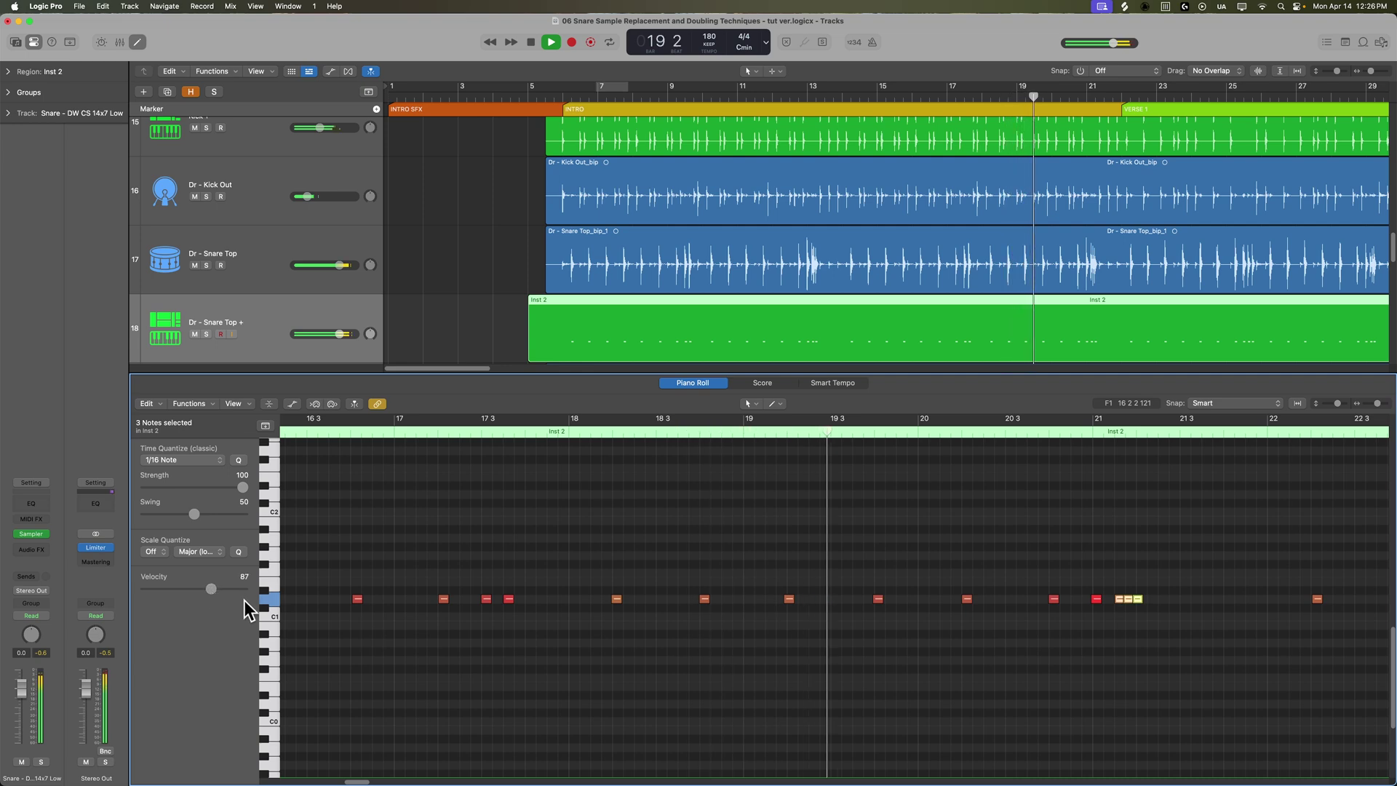
click(758, 688)
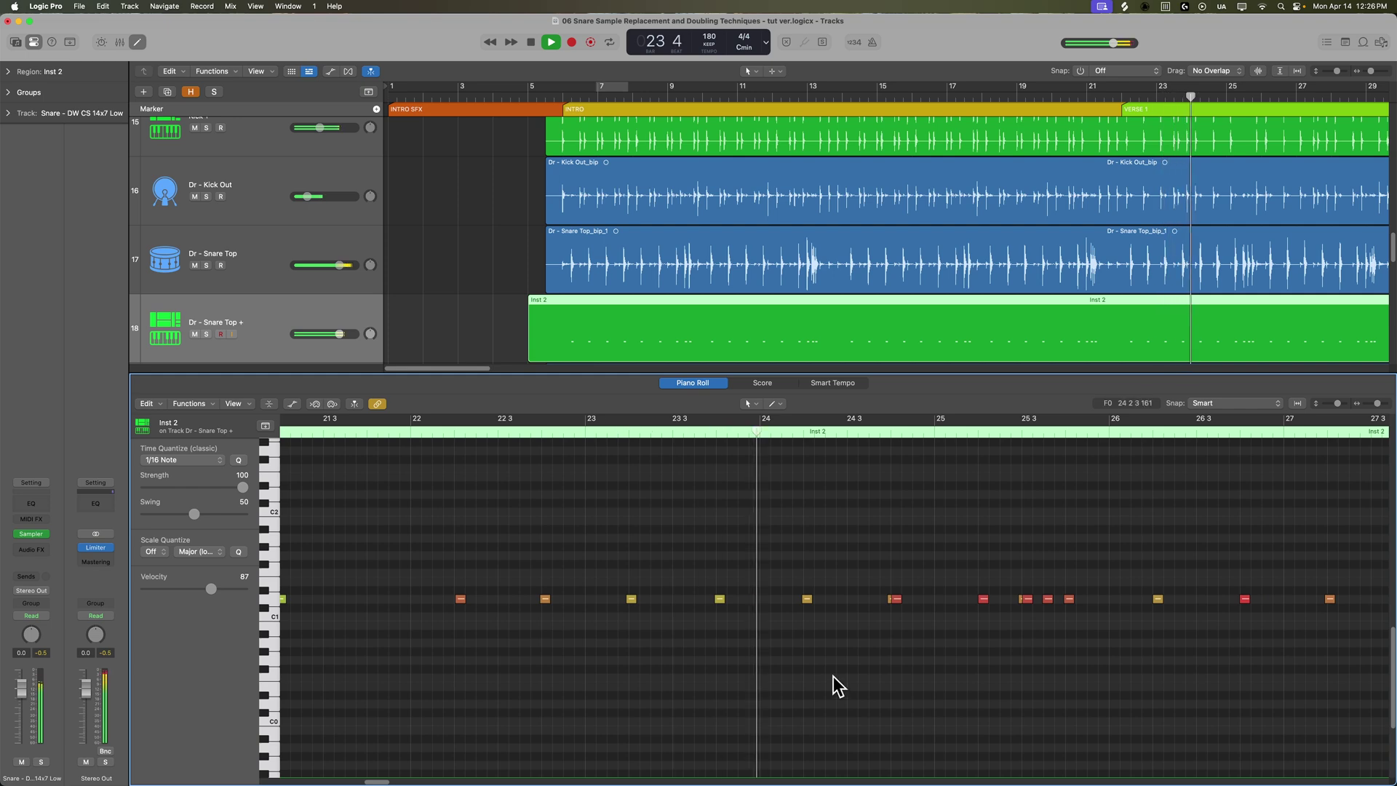
Step: Zoom the arrangement and Inst 2 note editor in around the playhead at bar 24 beat 4
key(space)
click(530, 203)
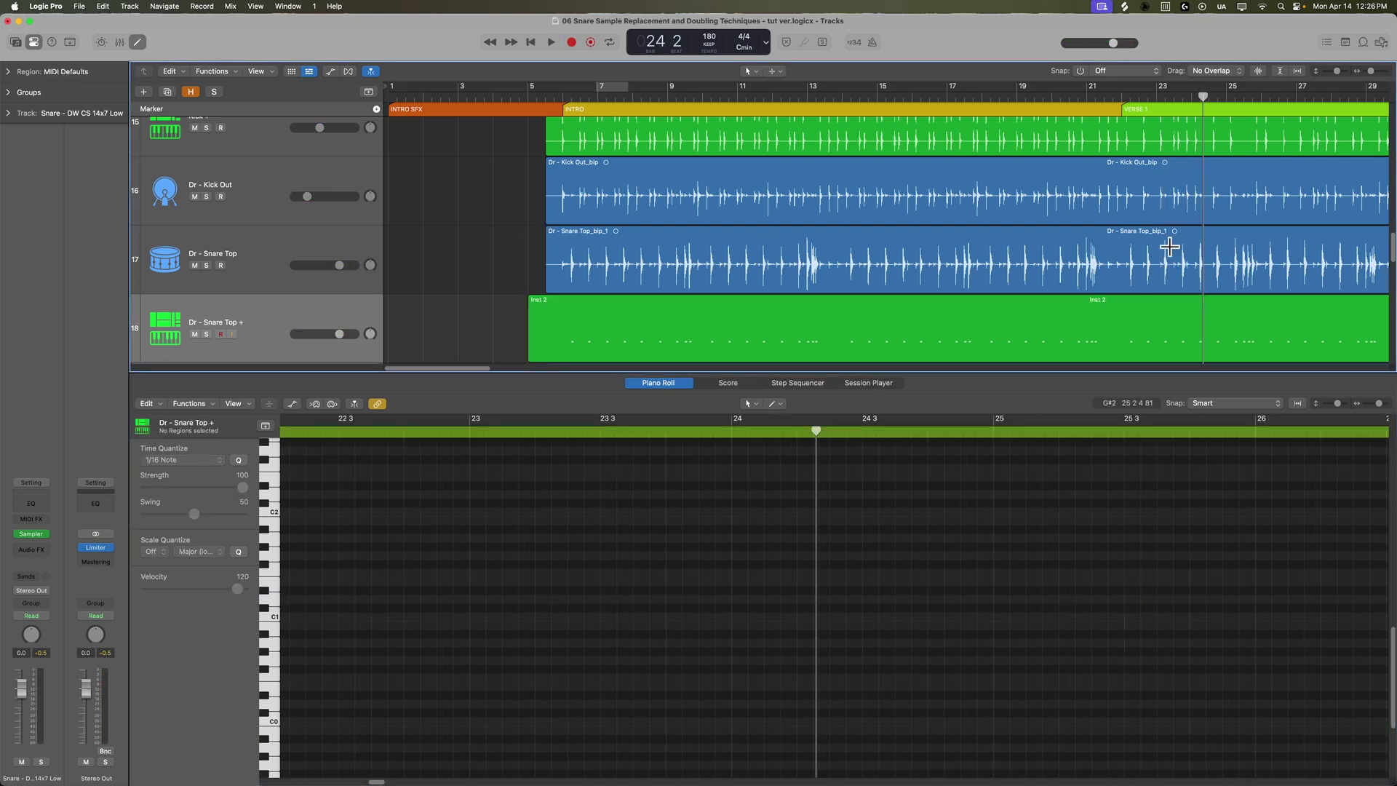
key(super+Right)
key(super+Right)
key(super+Right)
key(super+Right)
key(super+Right)
key(super+Right)
key(super+Right)
key(super+Right)
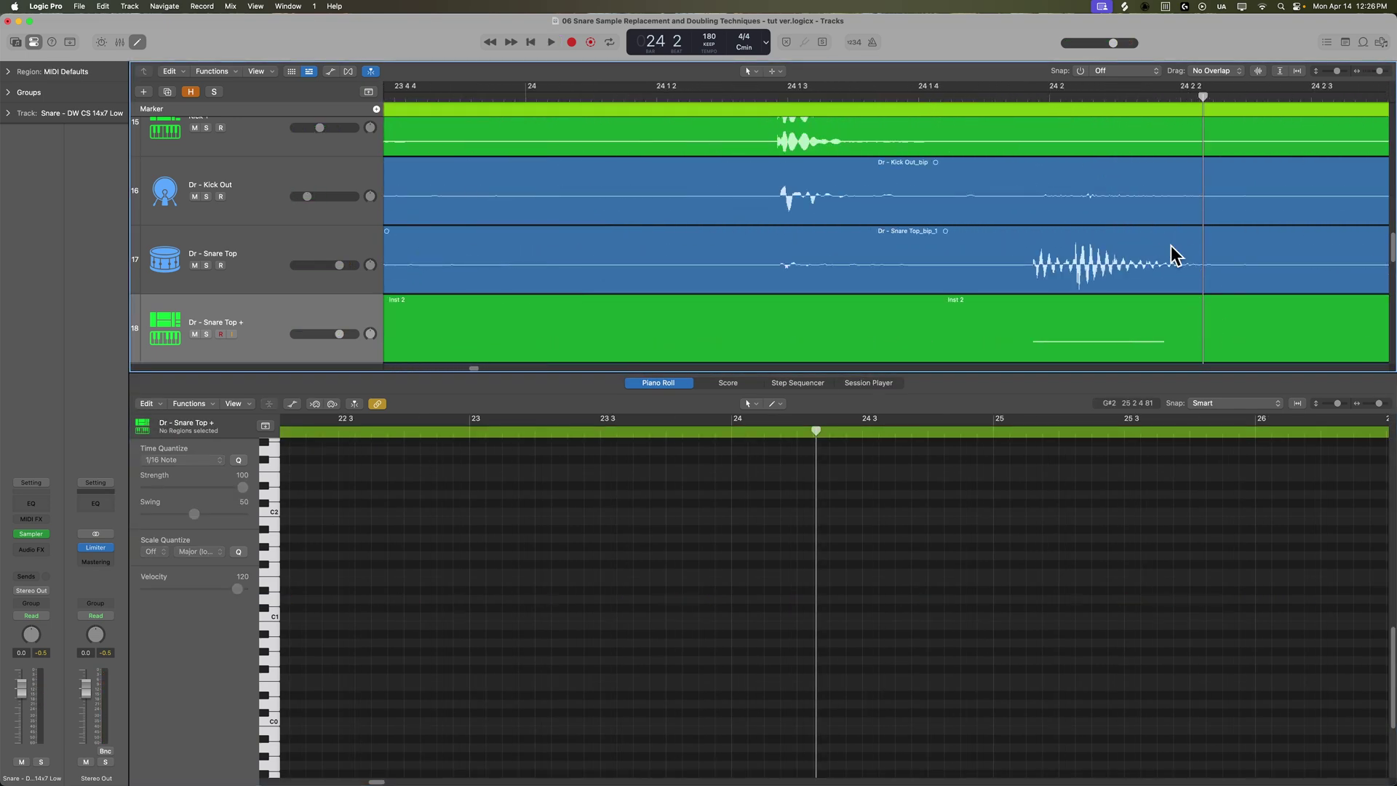
click(1164, 324)
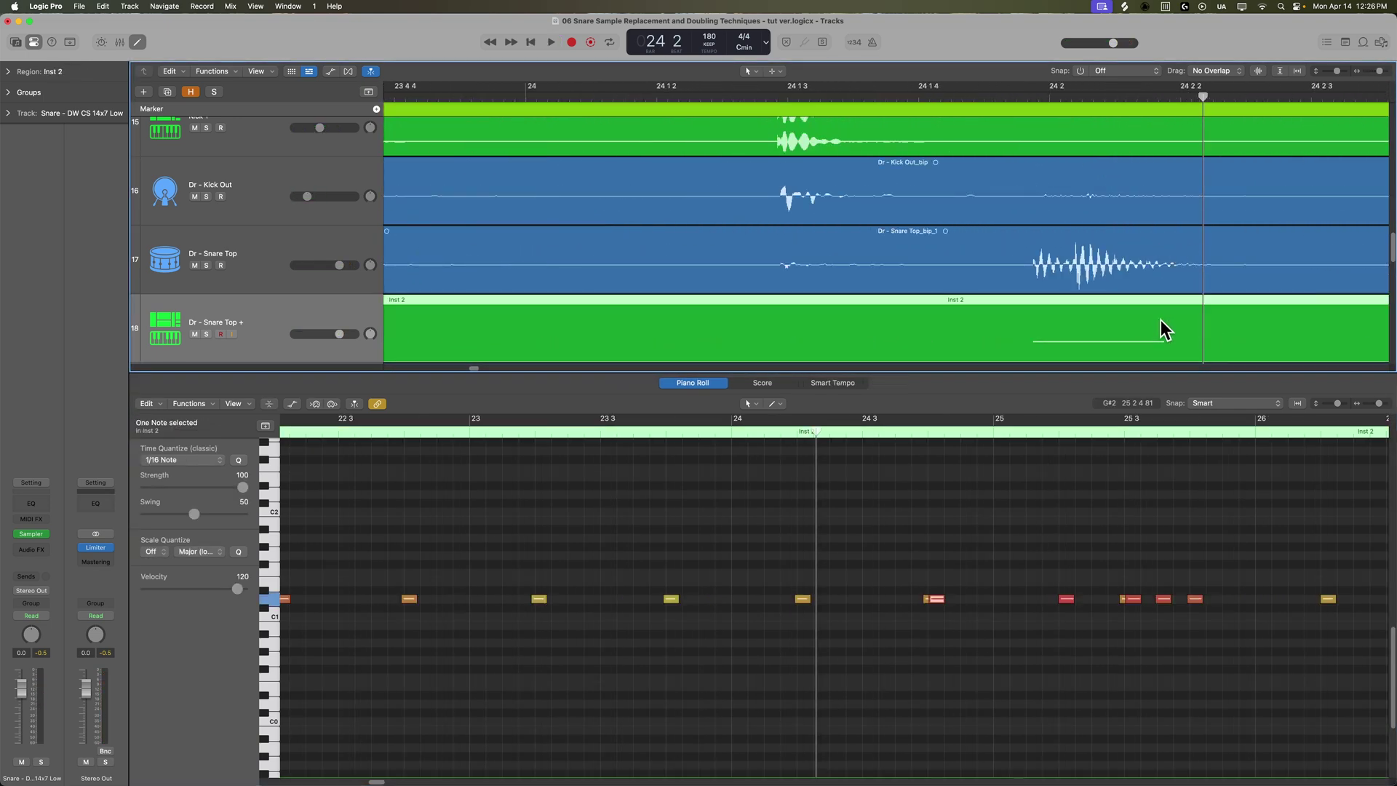
click(931, 432)
key(super+Right)
key(super+Right)
key(super+Right)
key(super+Right)
key(super+Right)
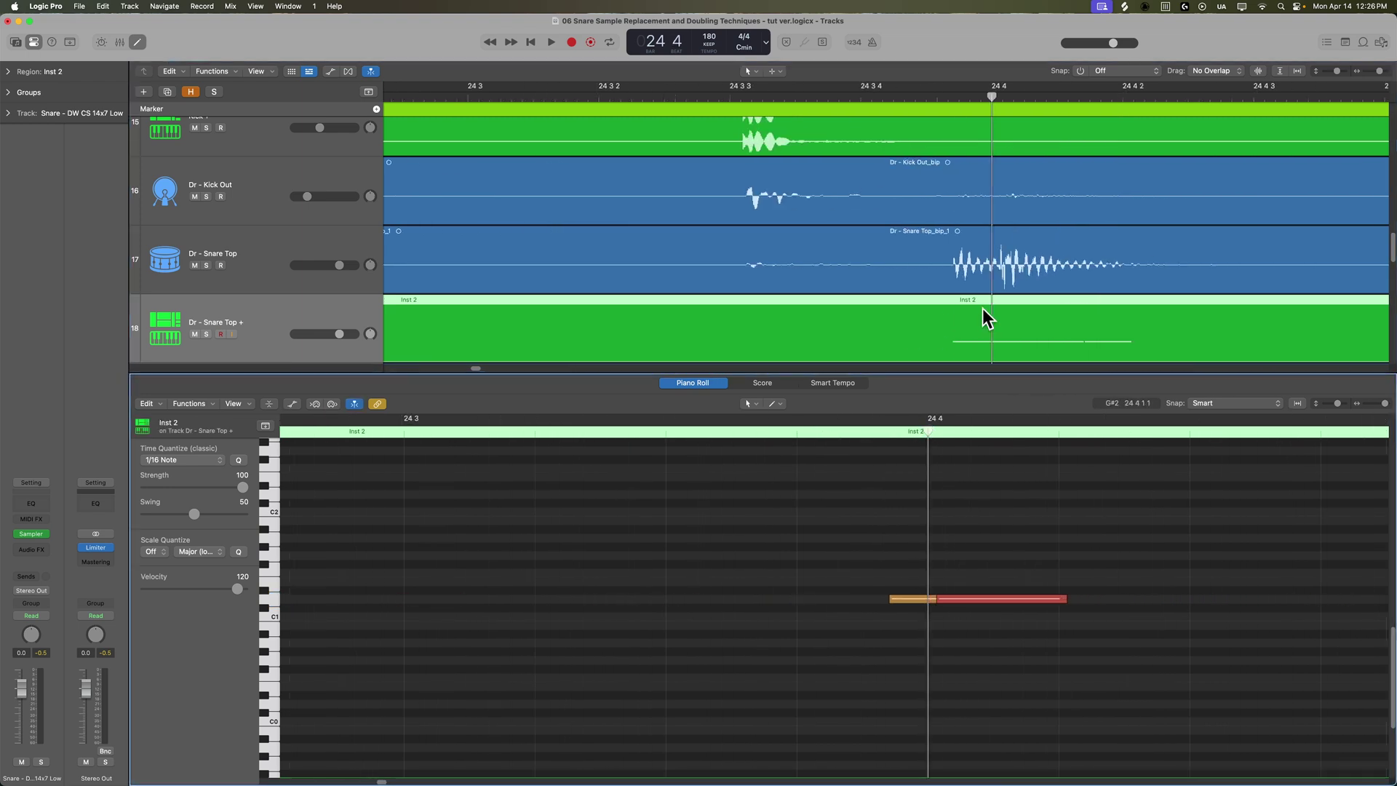
mouse_move(914, 95)
mouse_down()
mouse_move(873, 94)
mouse_move(918, 91)
mouse_up()
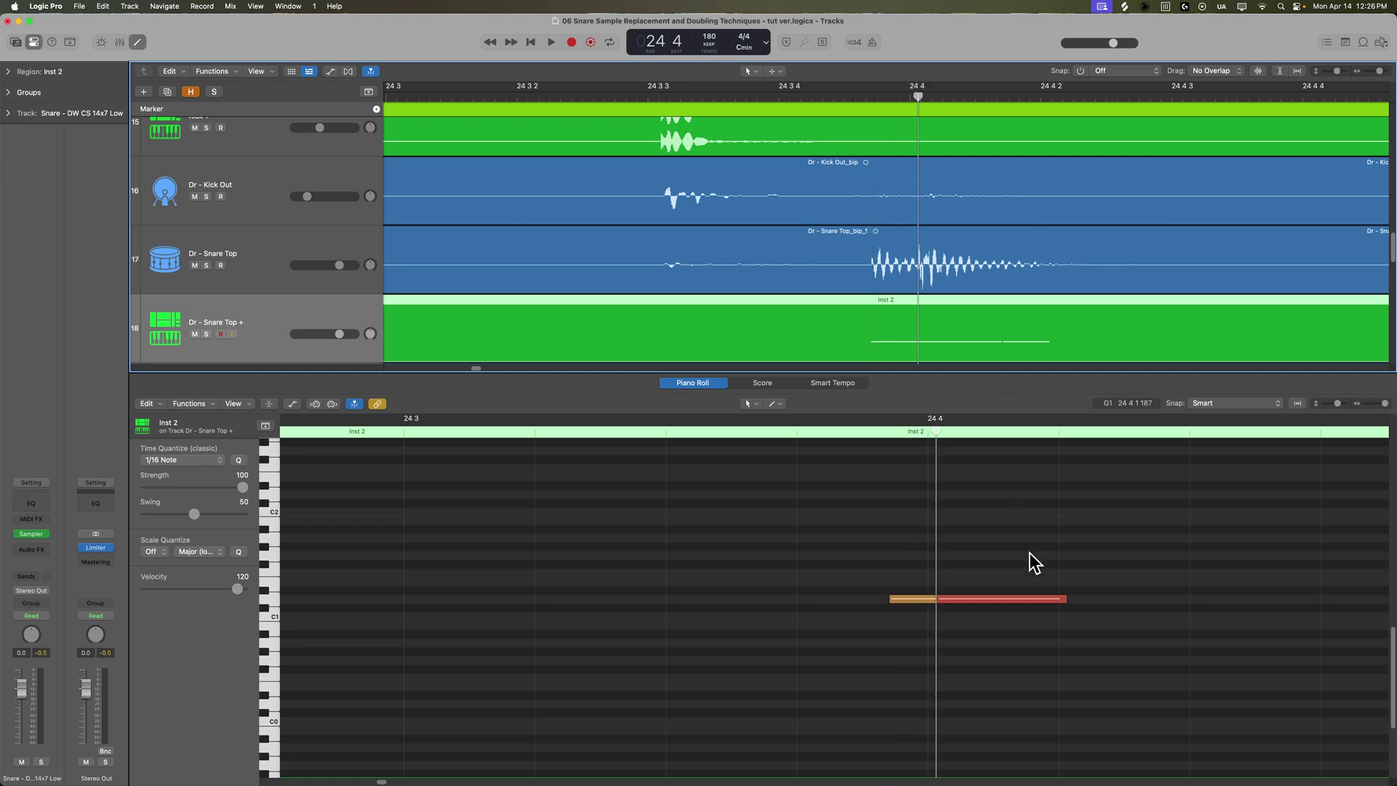
Step: Delete the overlapping red snare note at 24 4 and zoom the note editor back out
key(Delete)
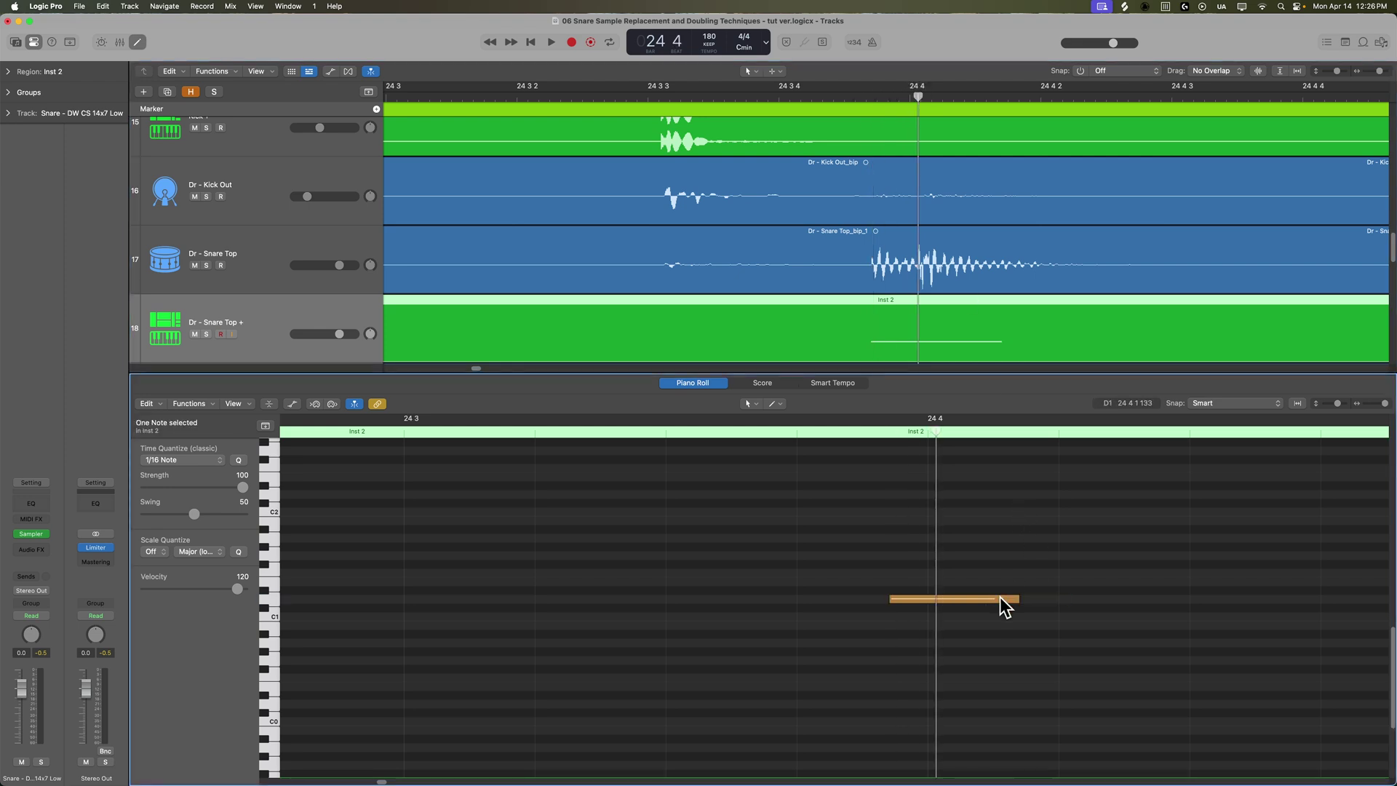
key(super+Left)
key(super+Left)
key(super+Left)
scroll(1000, 606, left, 10)
scroll(955, 610, right, 15)
Step: Play from 25 3, stopping to check the snare note at 28 2
click(811, 430)
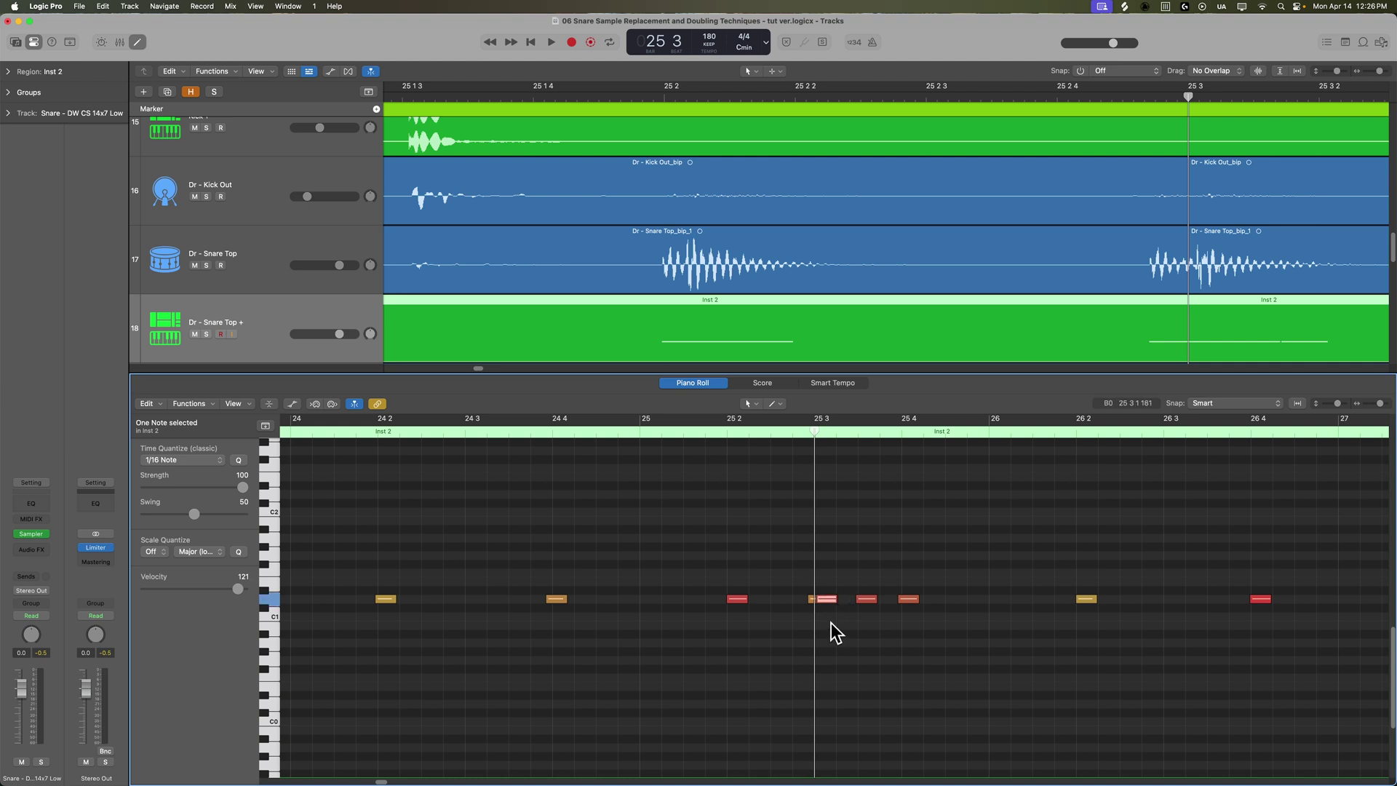
key(space)
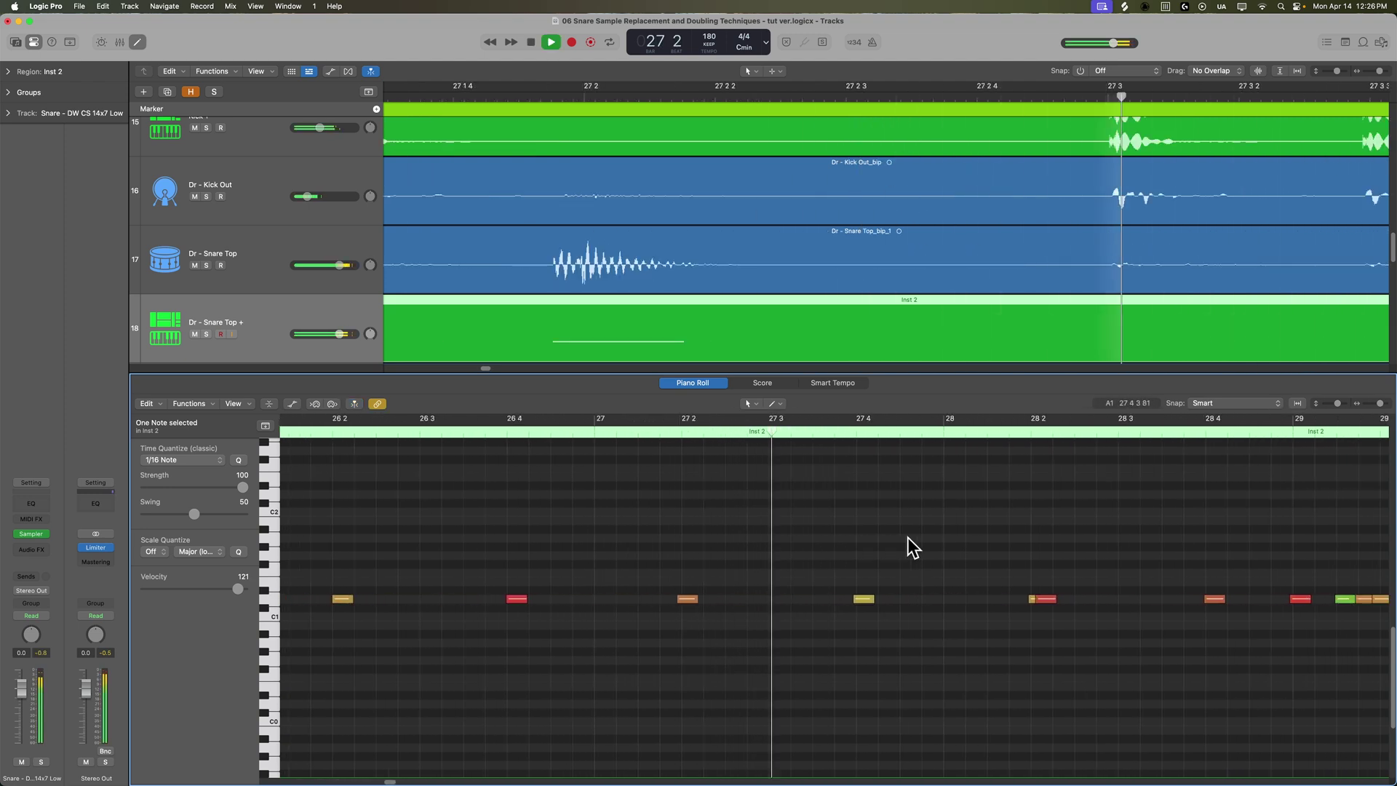
key(space)
click(891, 599)
key(space)
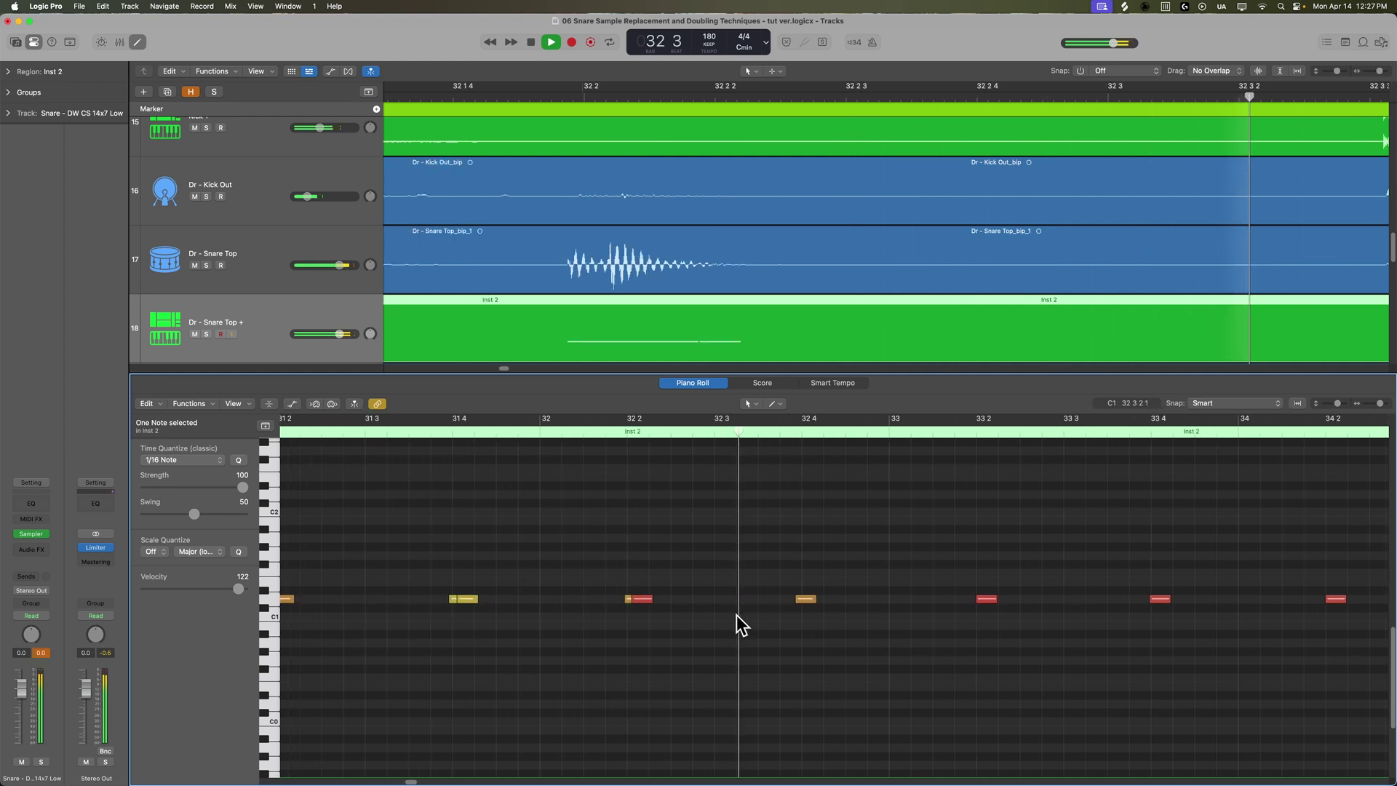
key(space)
Step: Audition the note at 32 2, then delete the red duplicate overlapping the 35 4 note
click(821, 604)
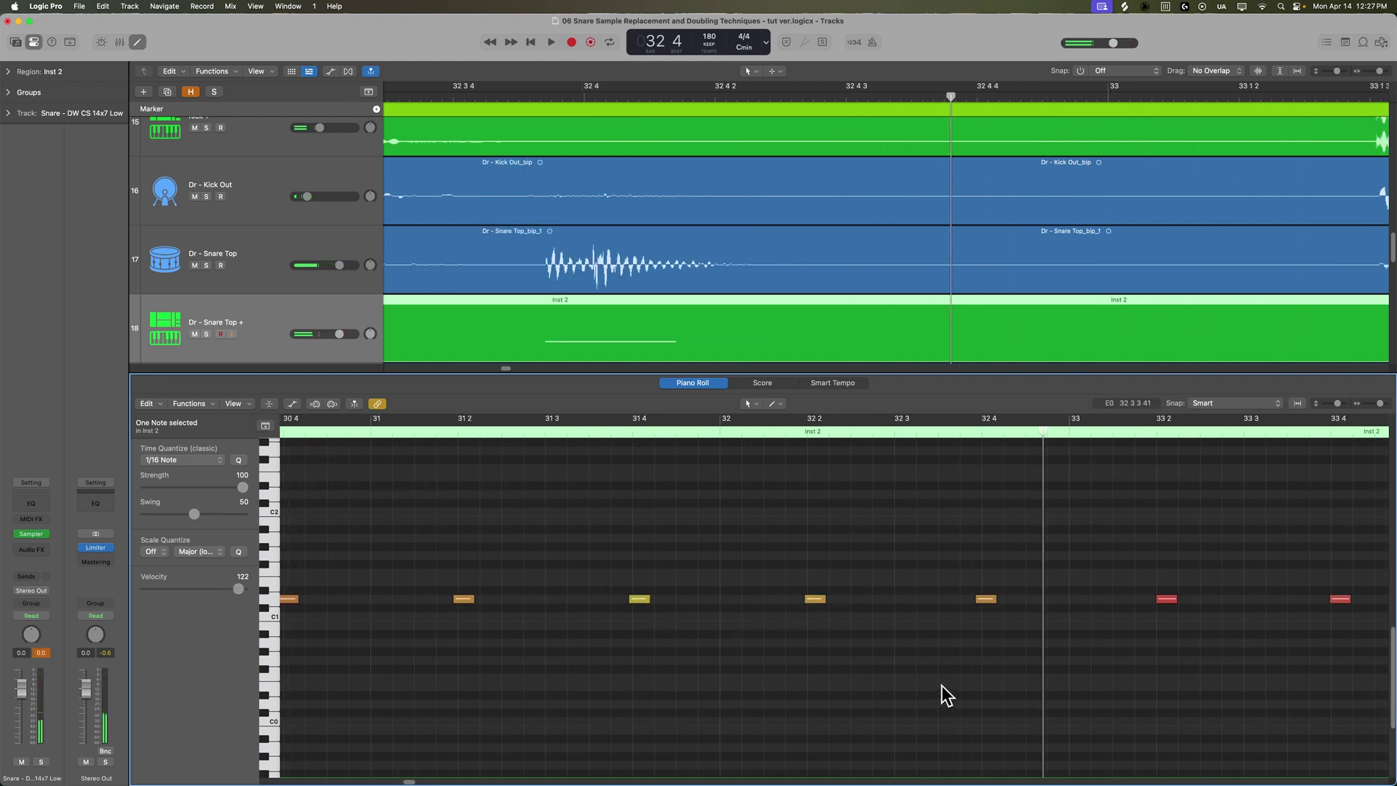
key(space)
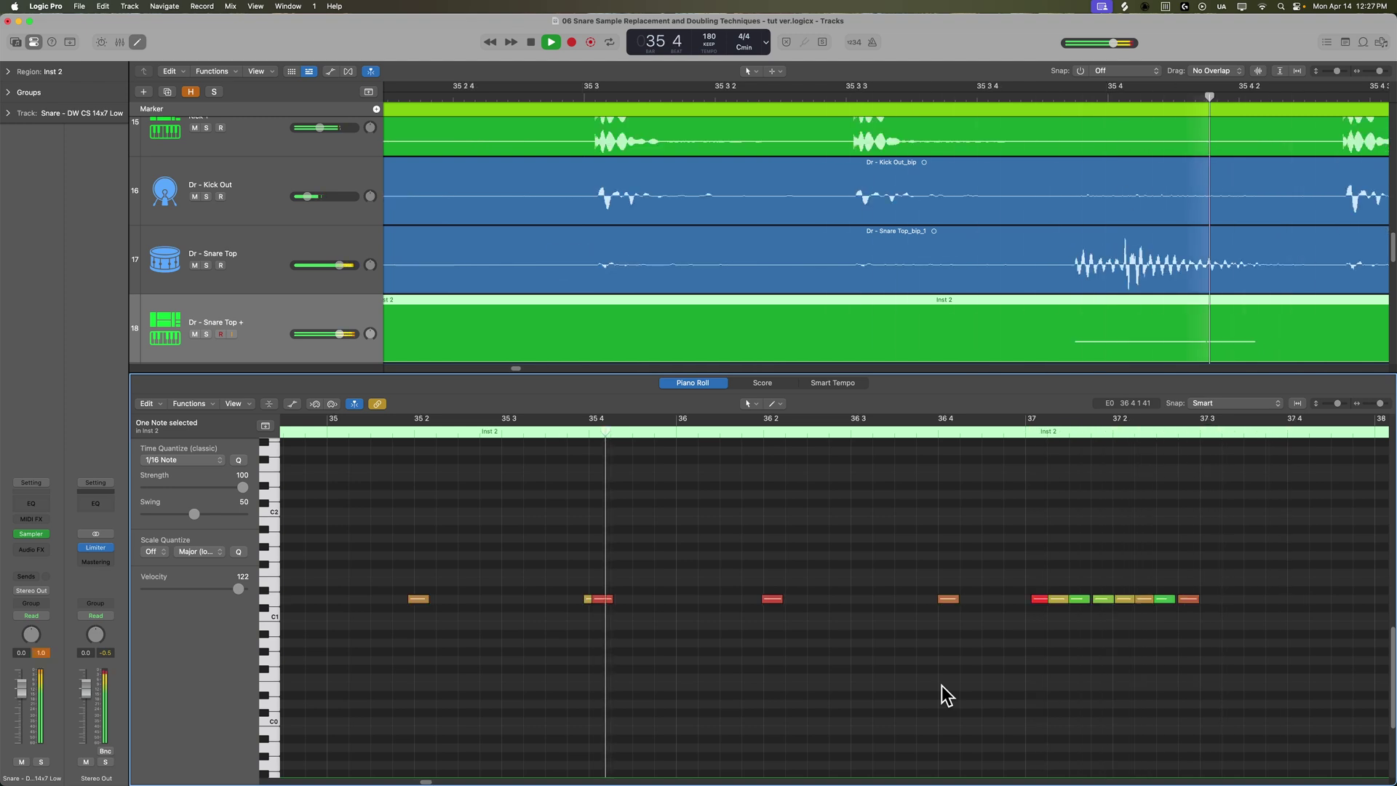
key(space)
key(Delete)
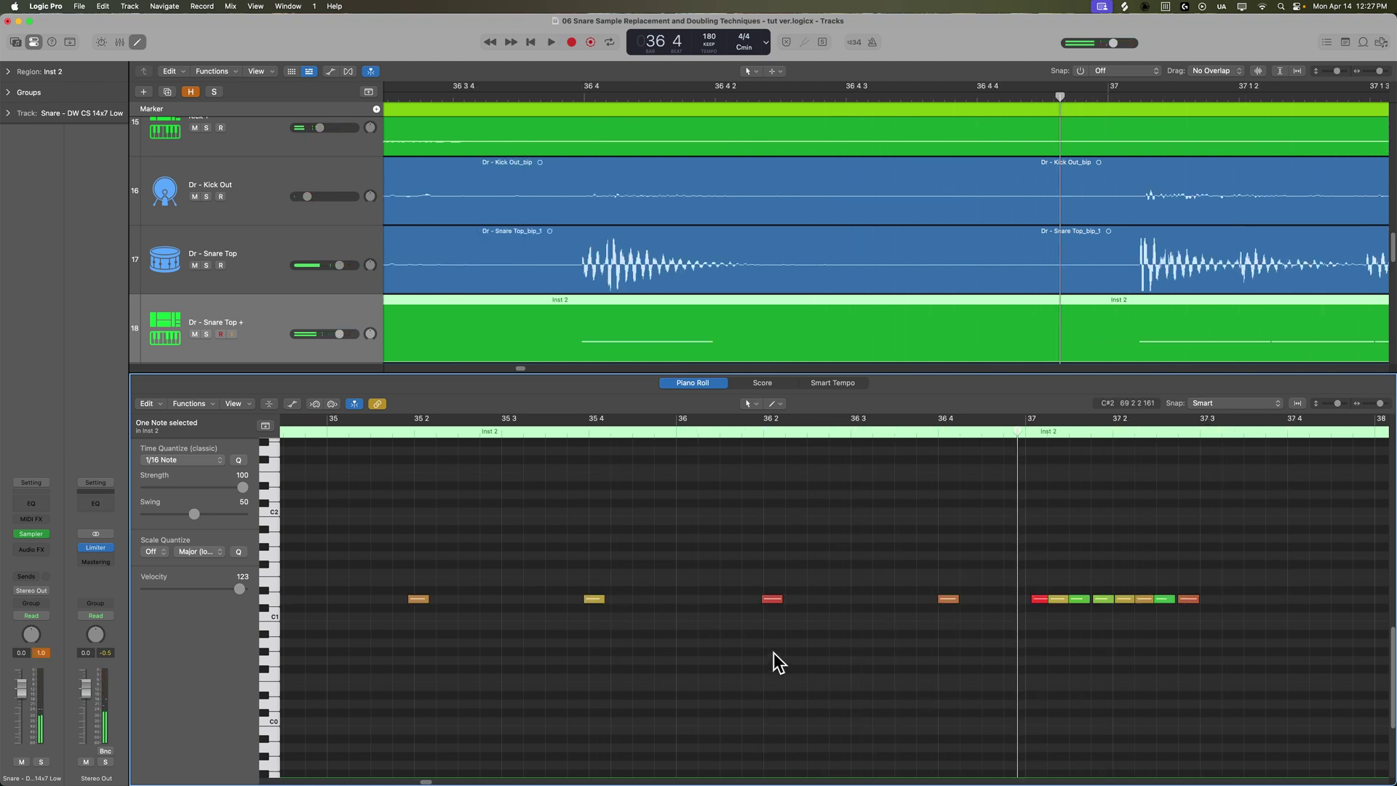
key(super+Left)
key(super+Left)
key(super+Left)
key(super+Left)
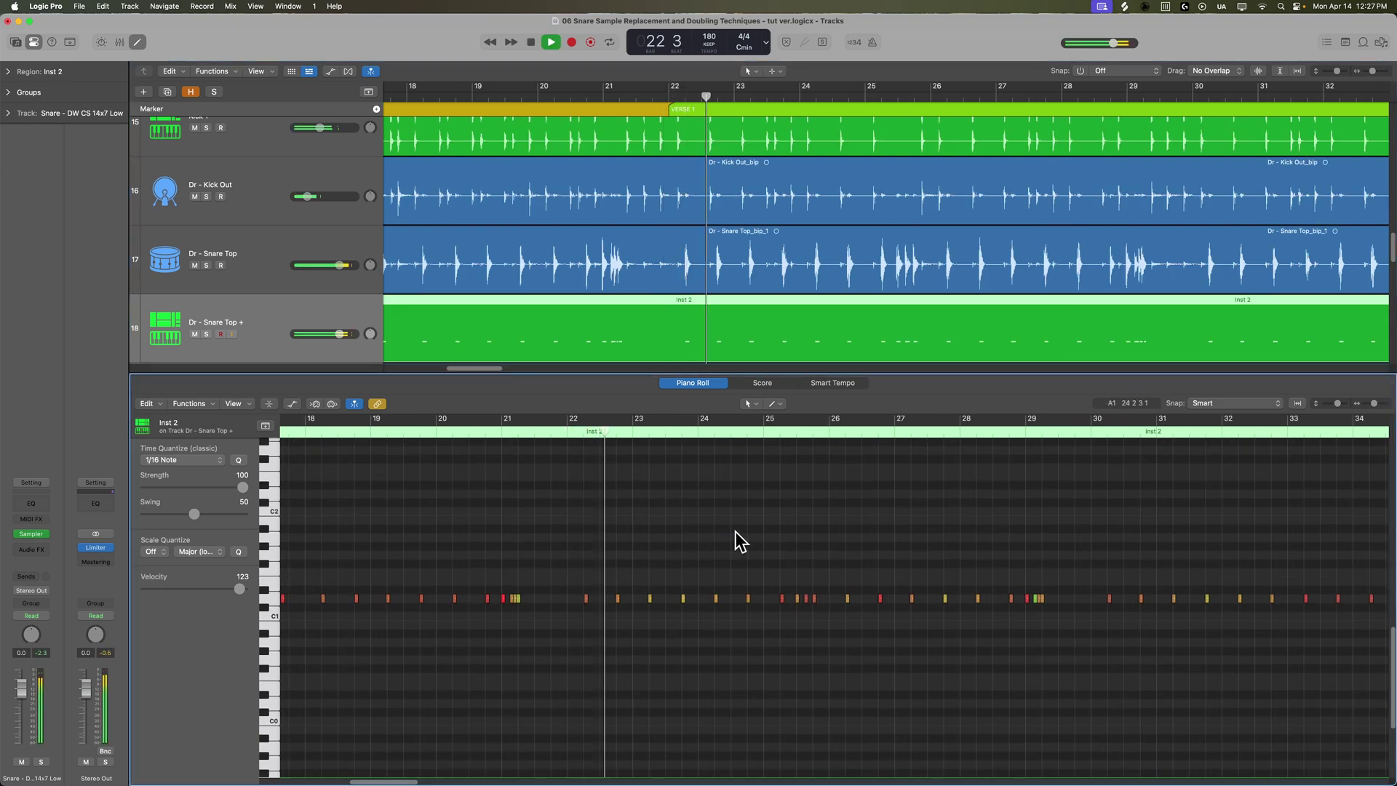
key(super+Right)
key(super+Right)
key(super+Right)
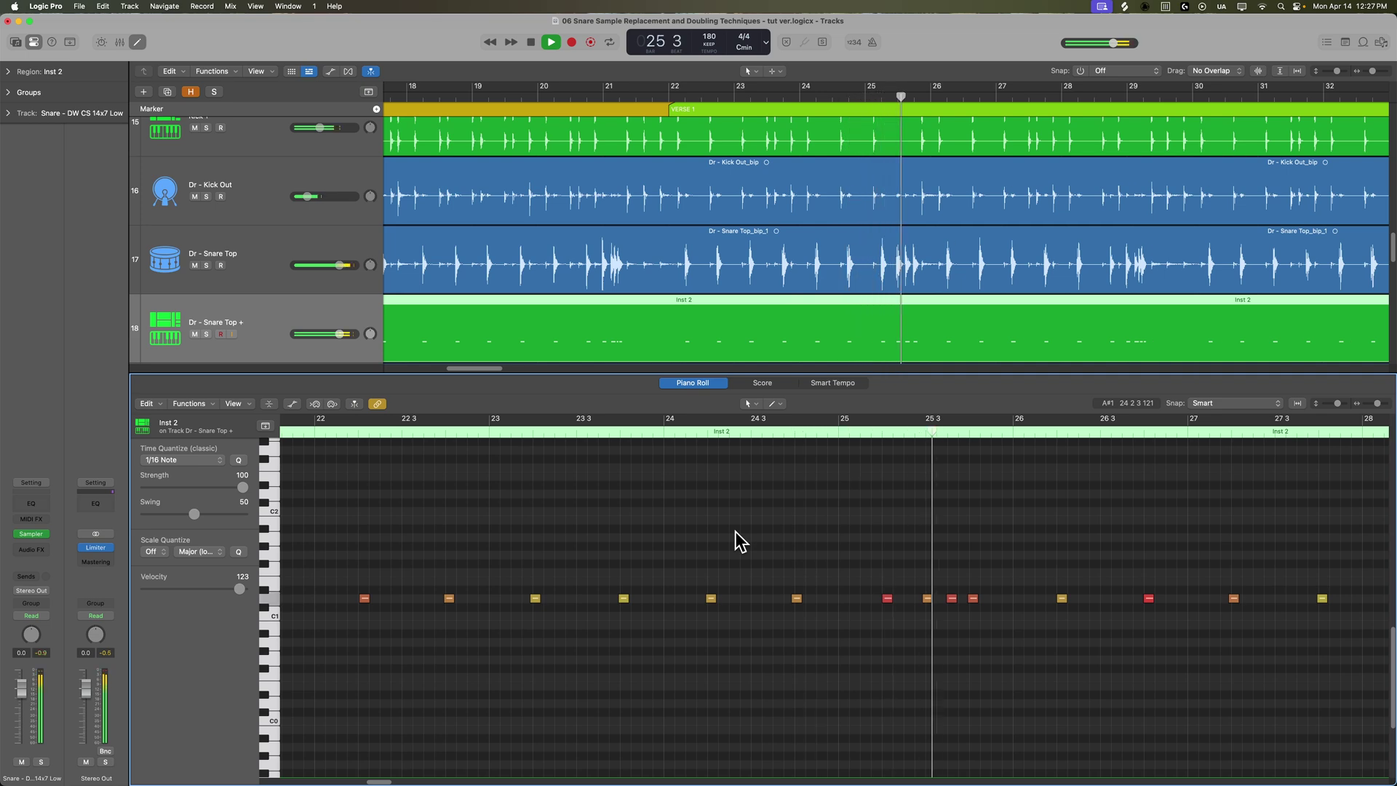
key(space)
drag(993, 571, 951, 625)
drag(339, 537, 932, 675)
key(alt+Up)
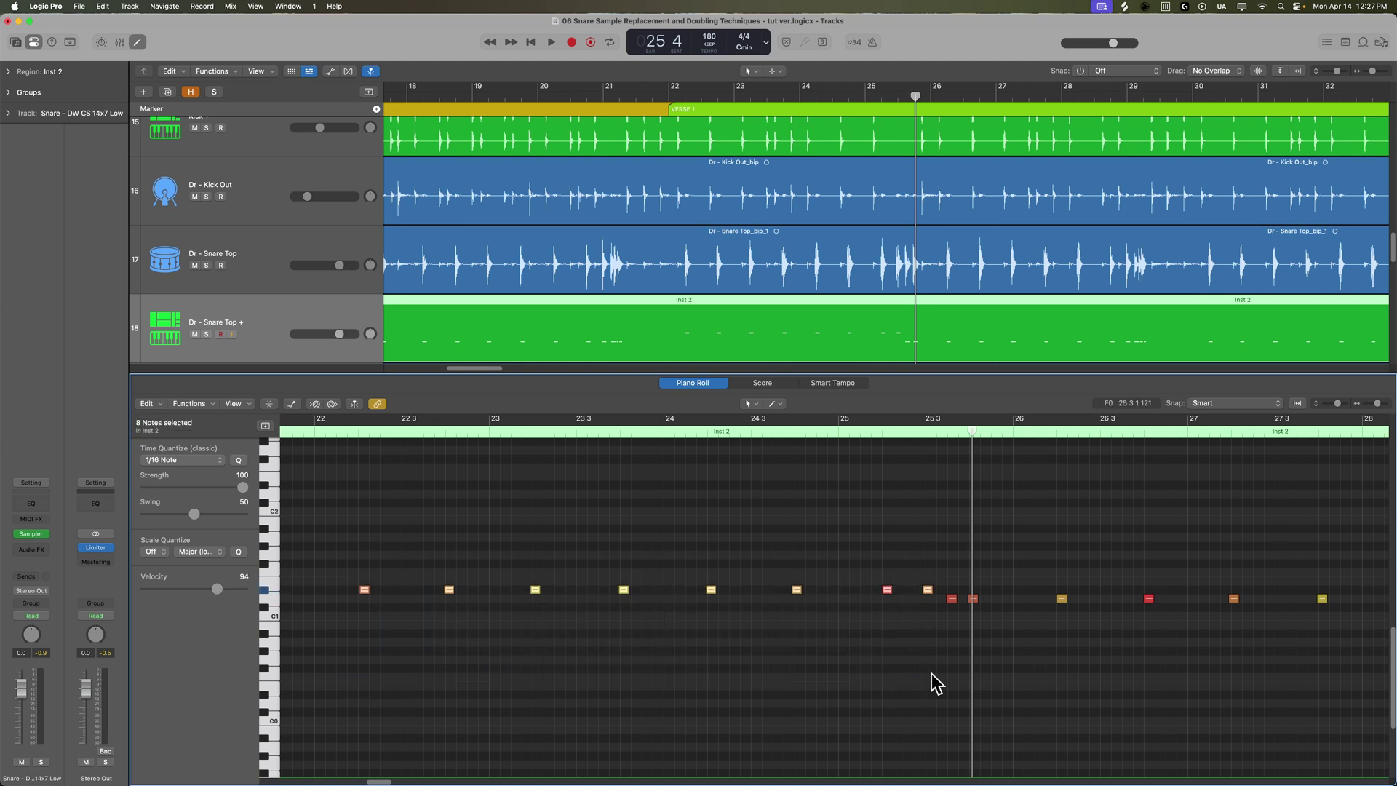
click(337, 433)
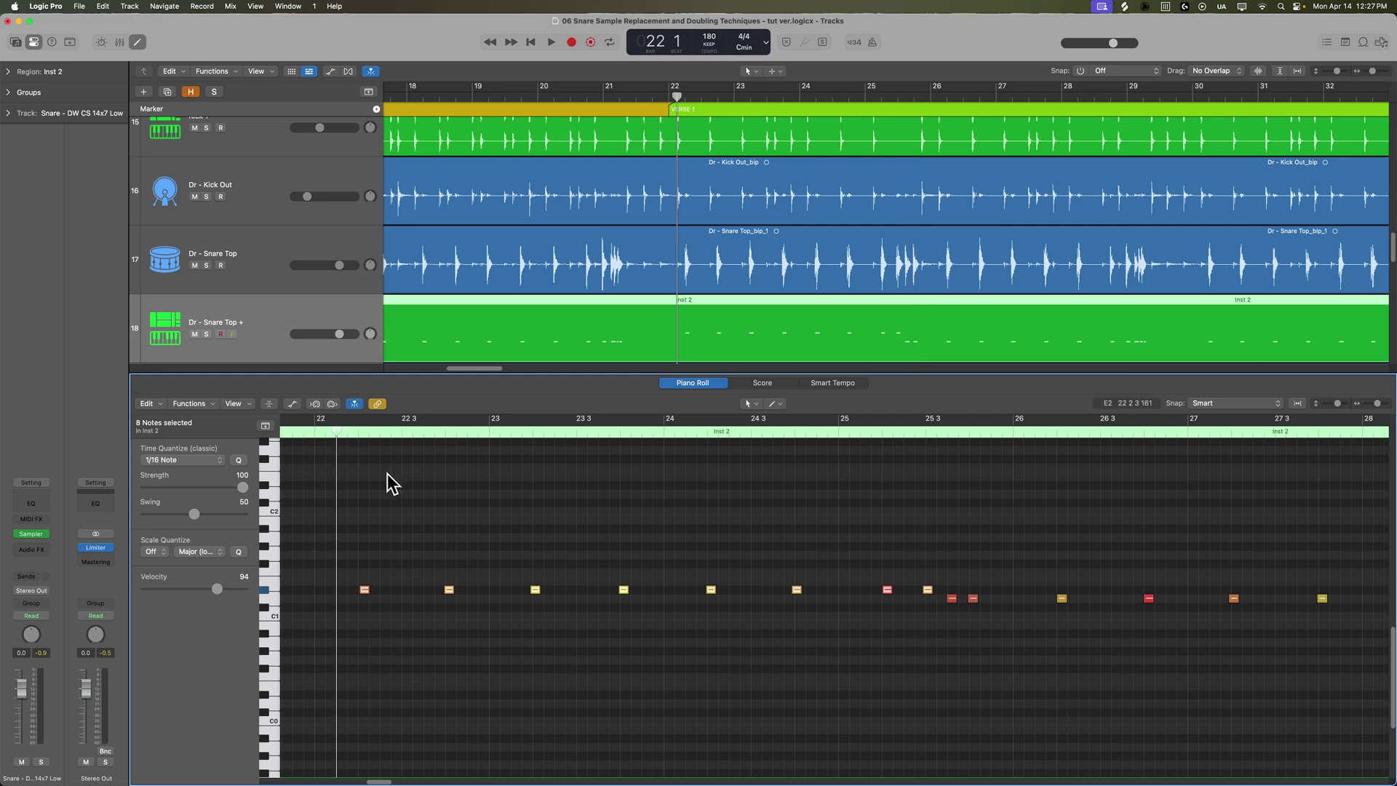
key(space)
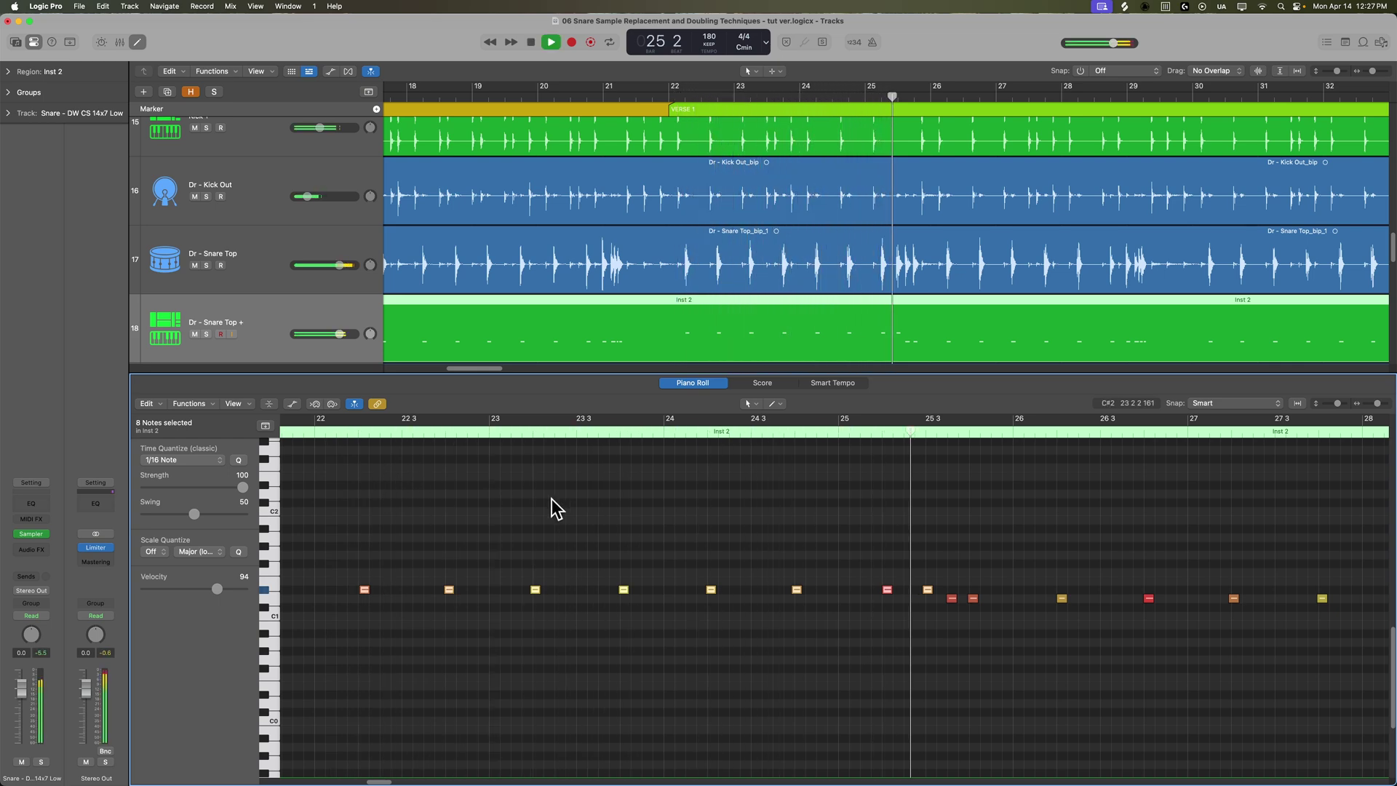
key(space)
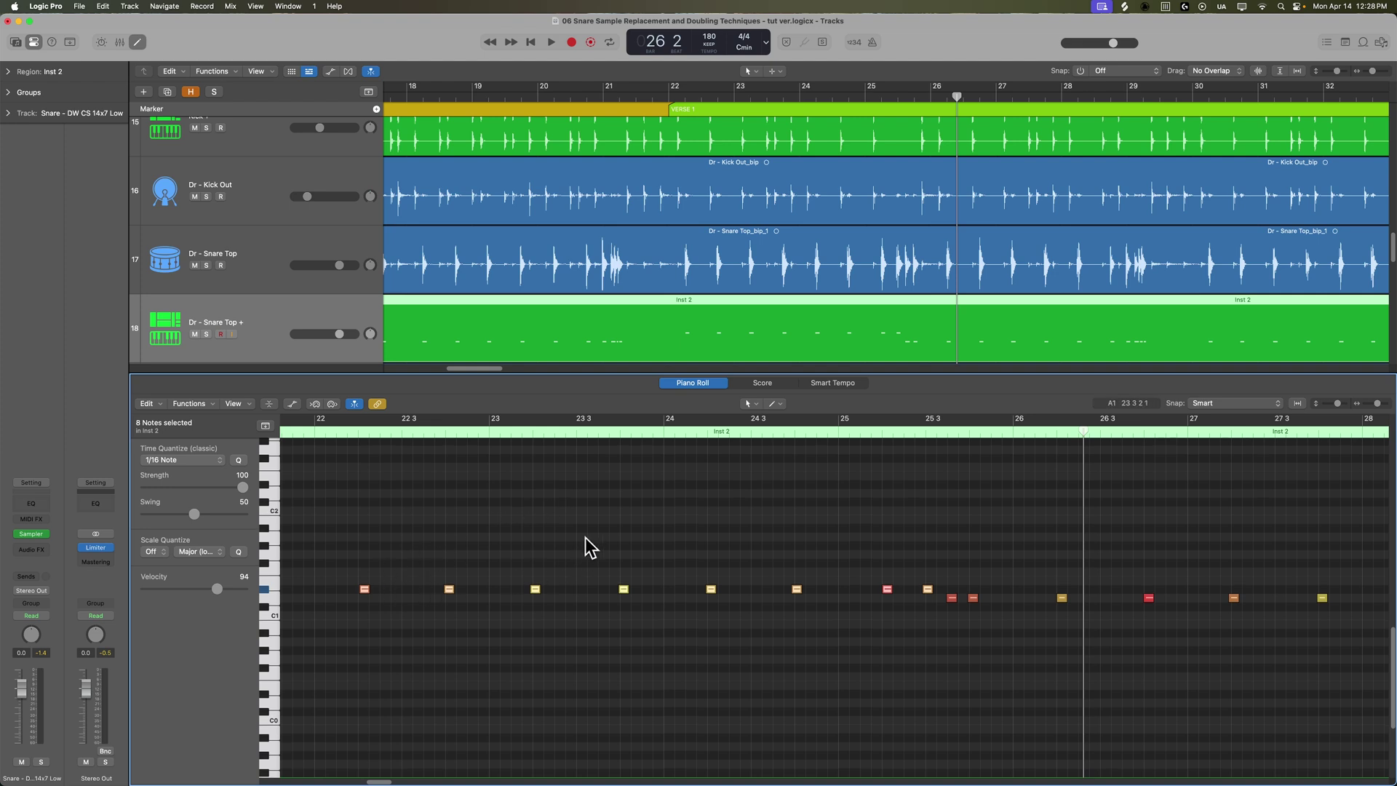
Step: Scroll the Piano Roll to bars 24–30 and play the snare notes from around bar 26
scroll(715, 560, down, 1)
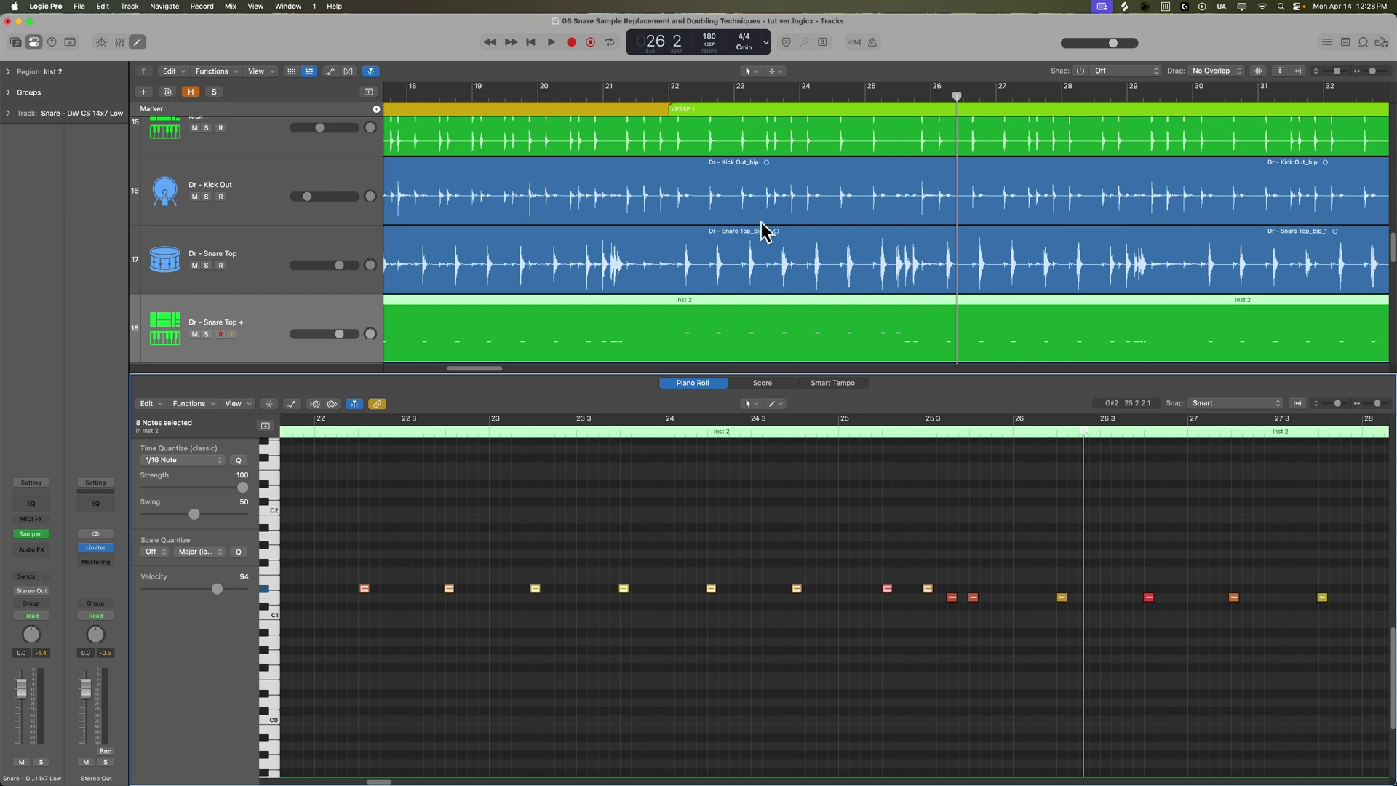
scroll(980, 517, right, 10)
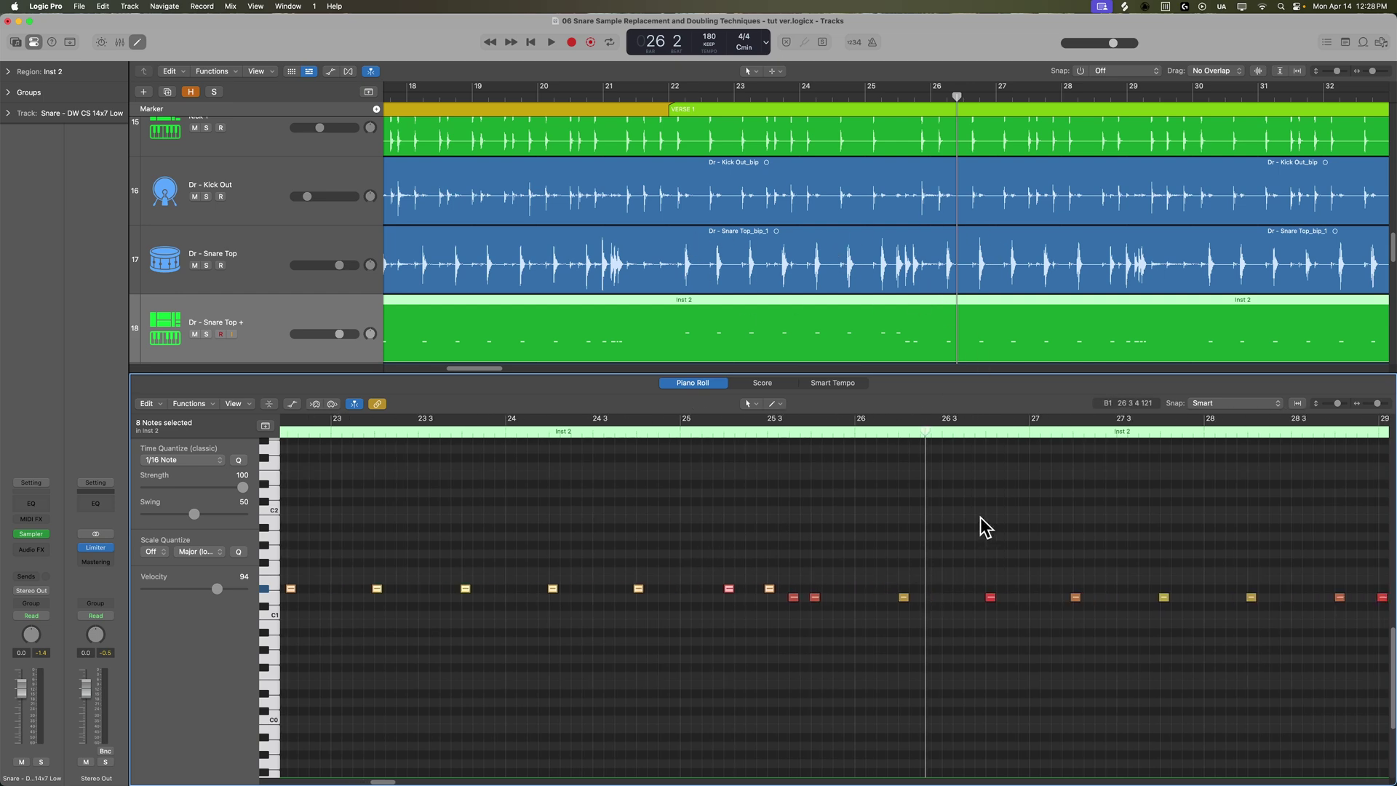
click(601, 431)
key(space)
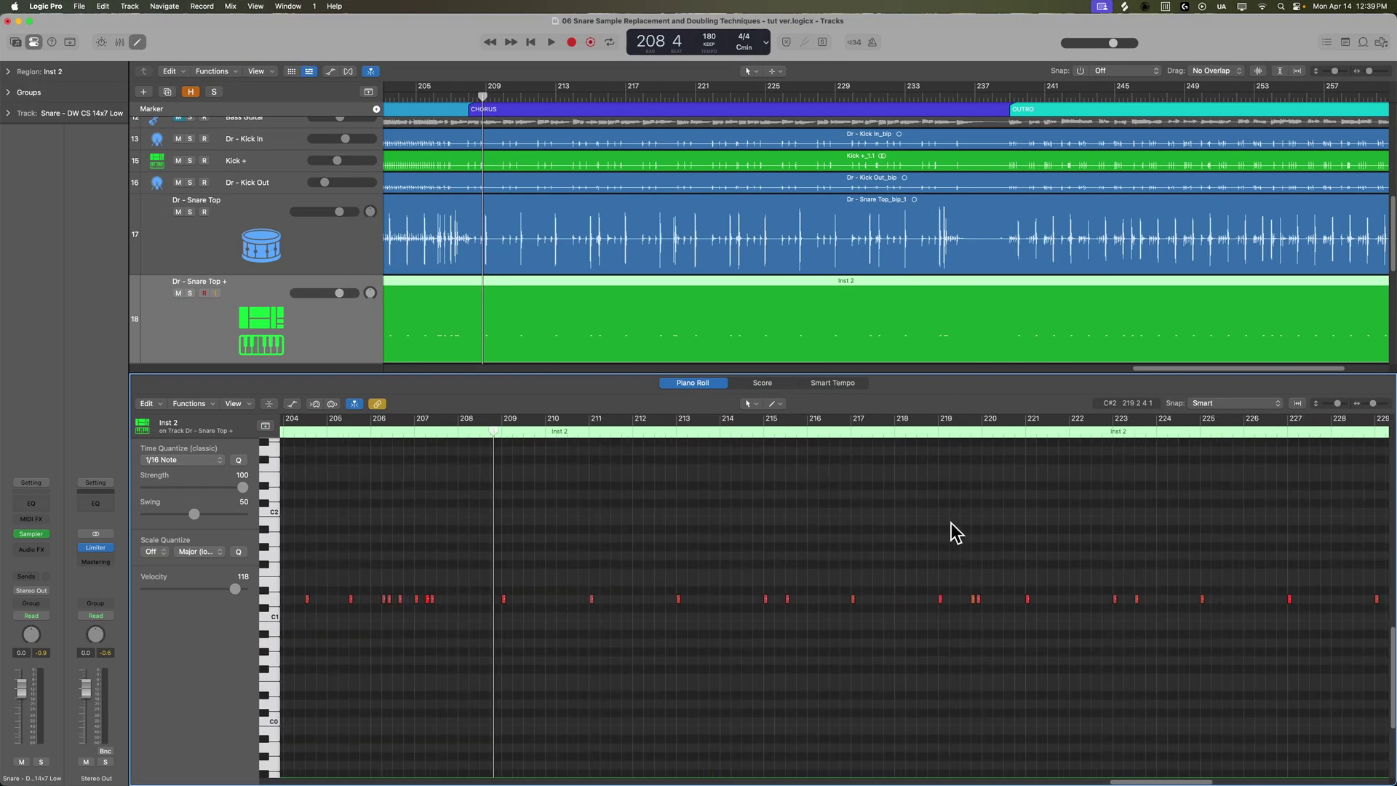
Step: Zoom out and select the chorus snare notes from about bar 208 through 233
key(super+Left)
mouse_move(321, 539)
mouse_down()
mouse_move(414, 648)
mouse_move(636, 667)
mouse_move(794, 647)
mouse_up()
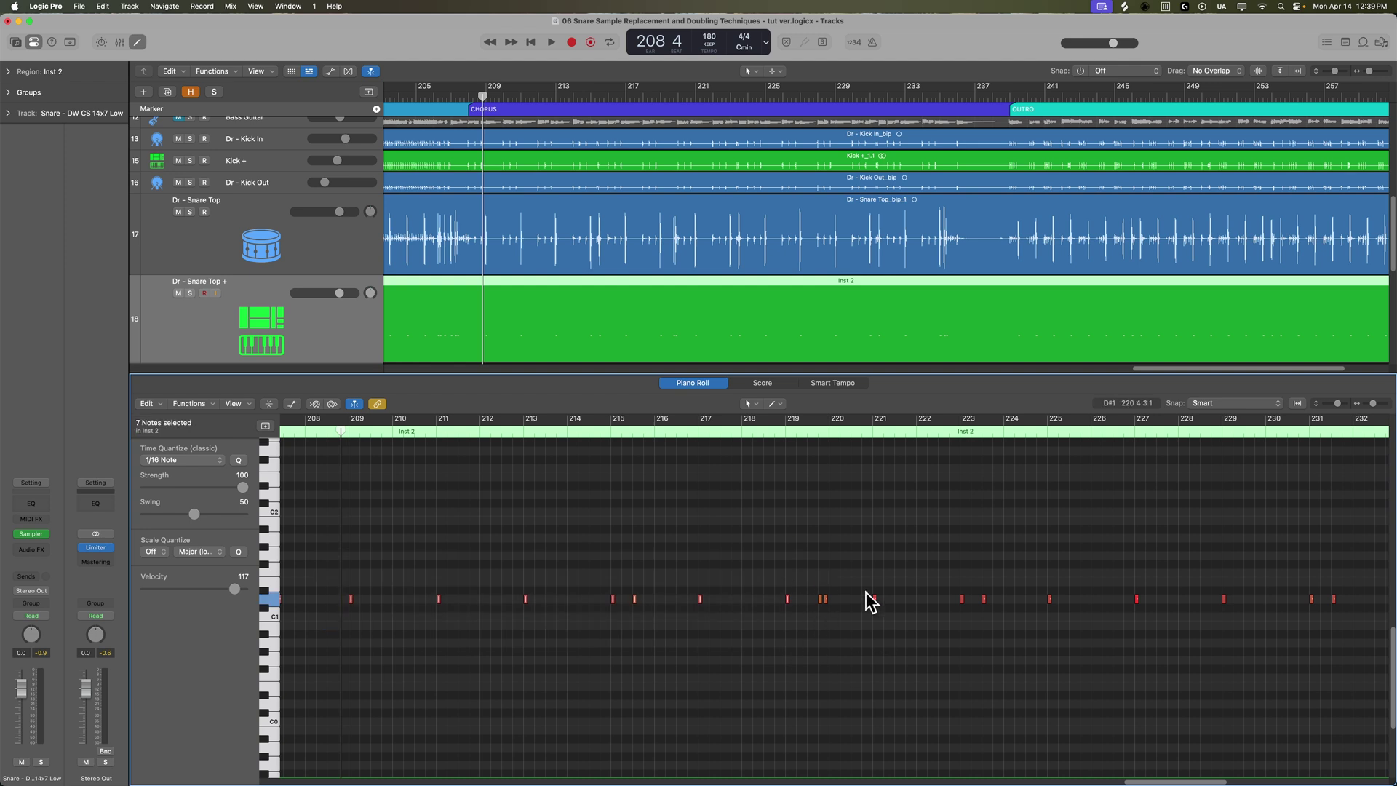
mouse_move(863, 560)
mouse_down()
mouse_move(1106, 667)
mouse_move(1340, 652)
mouse_up()
scroll(1172, 664, right, 10)
shift+click(1054, 599)
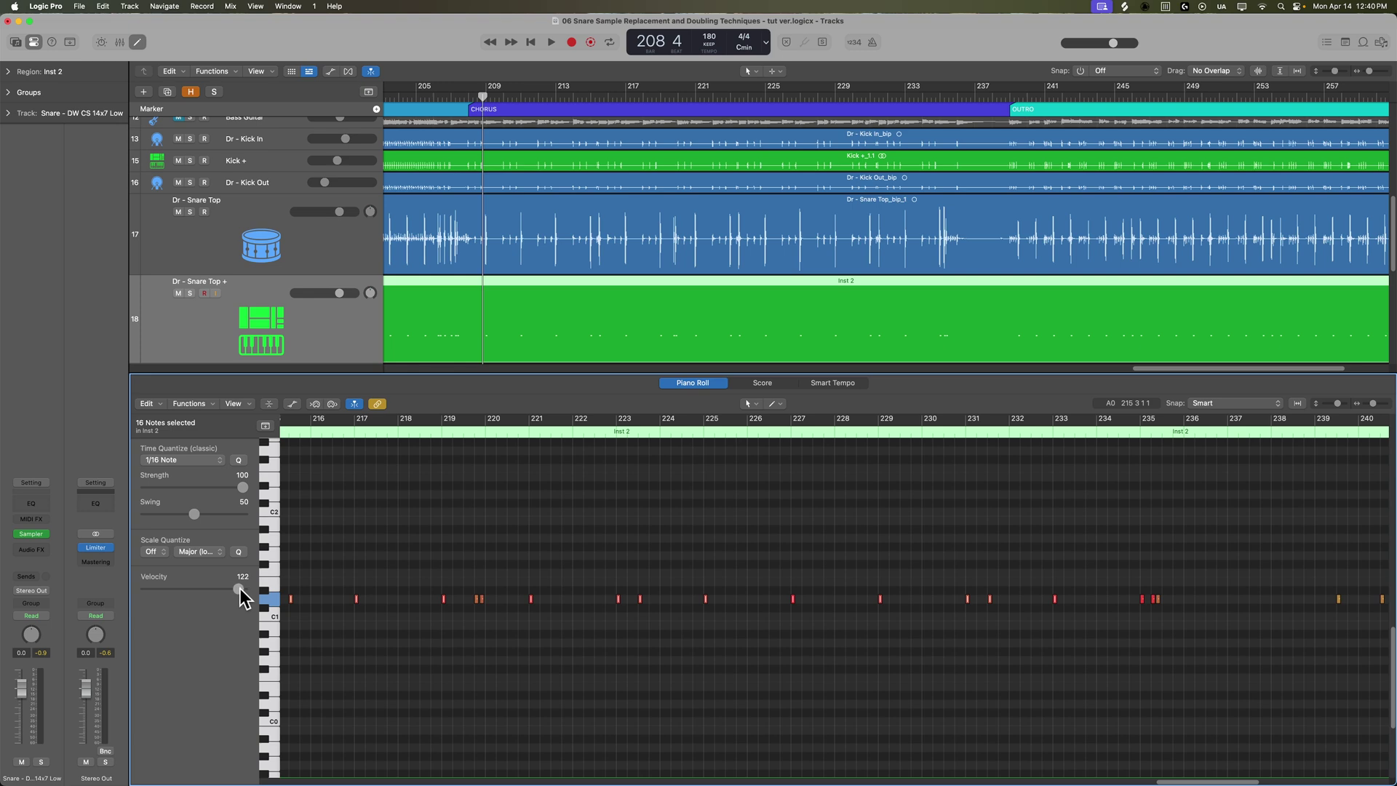
Step: Bounce the snare MIDI region in place to a new audio track named 'Snare +'
key(p)
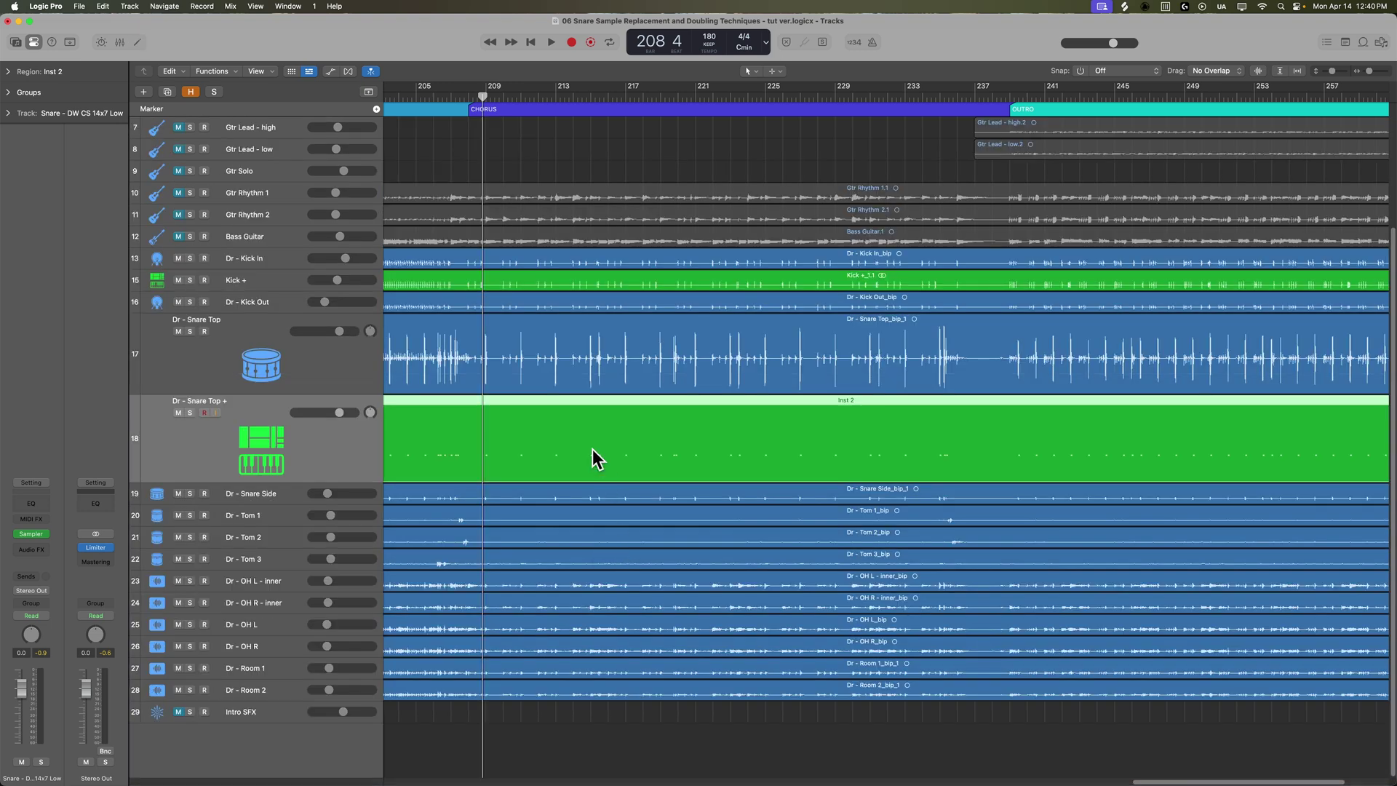
key(z)
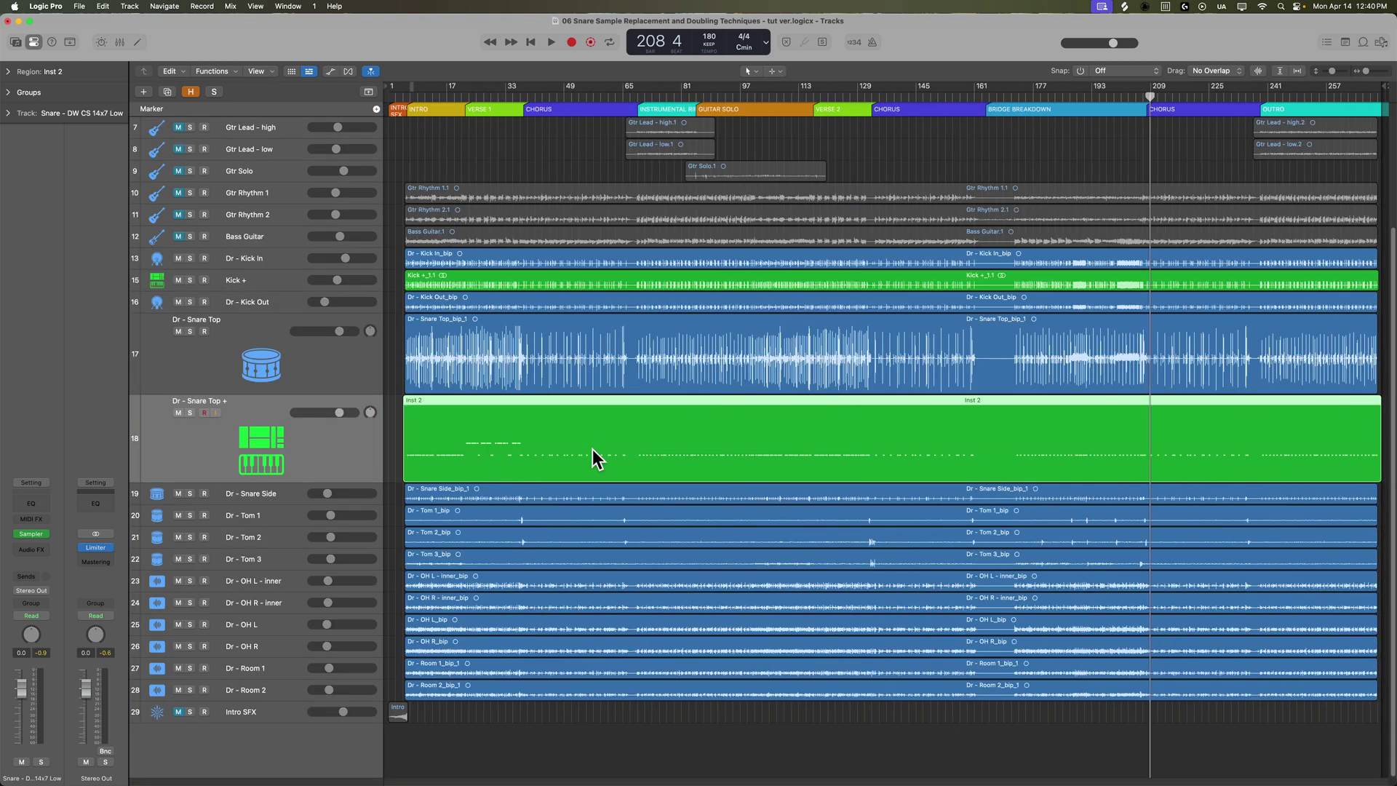
key(Return)
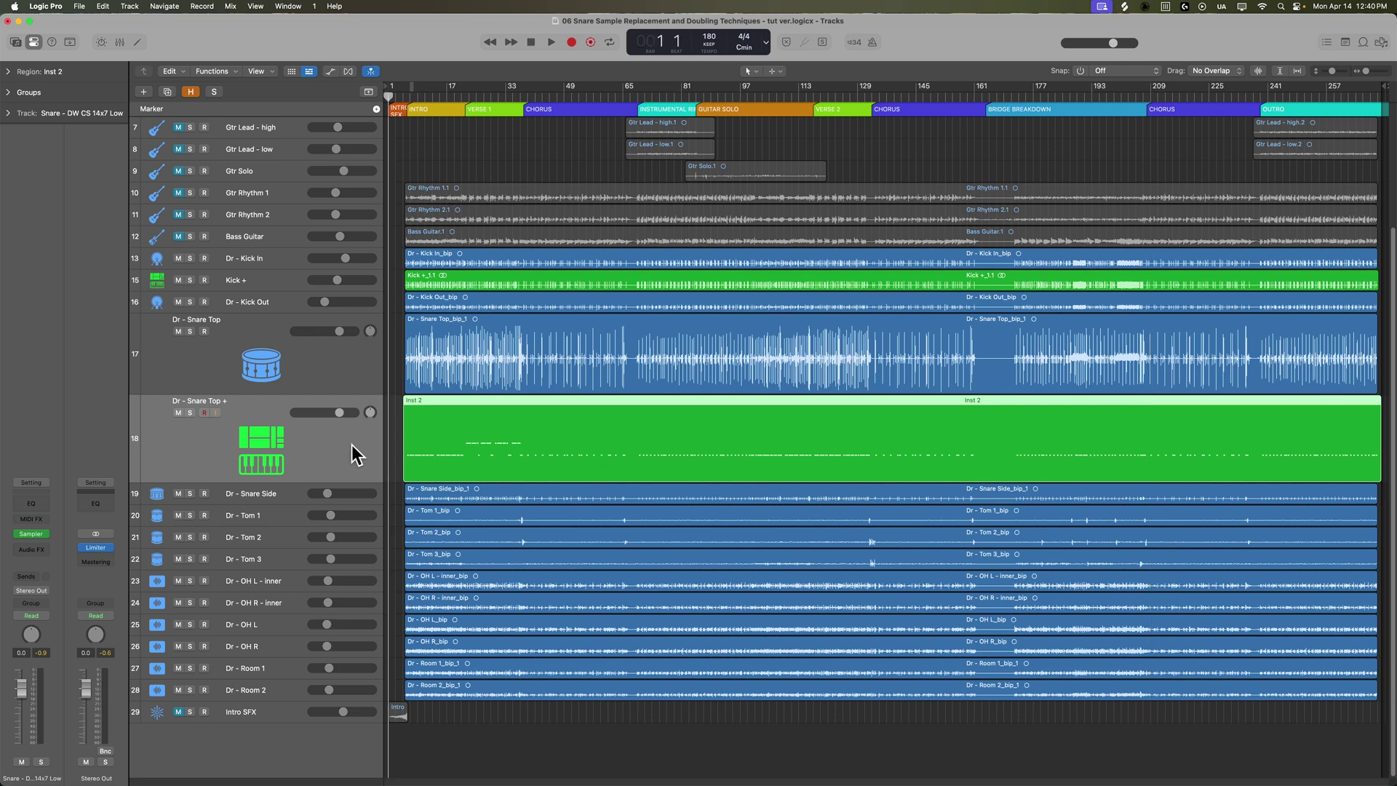
key(ctrl+b)
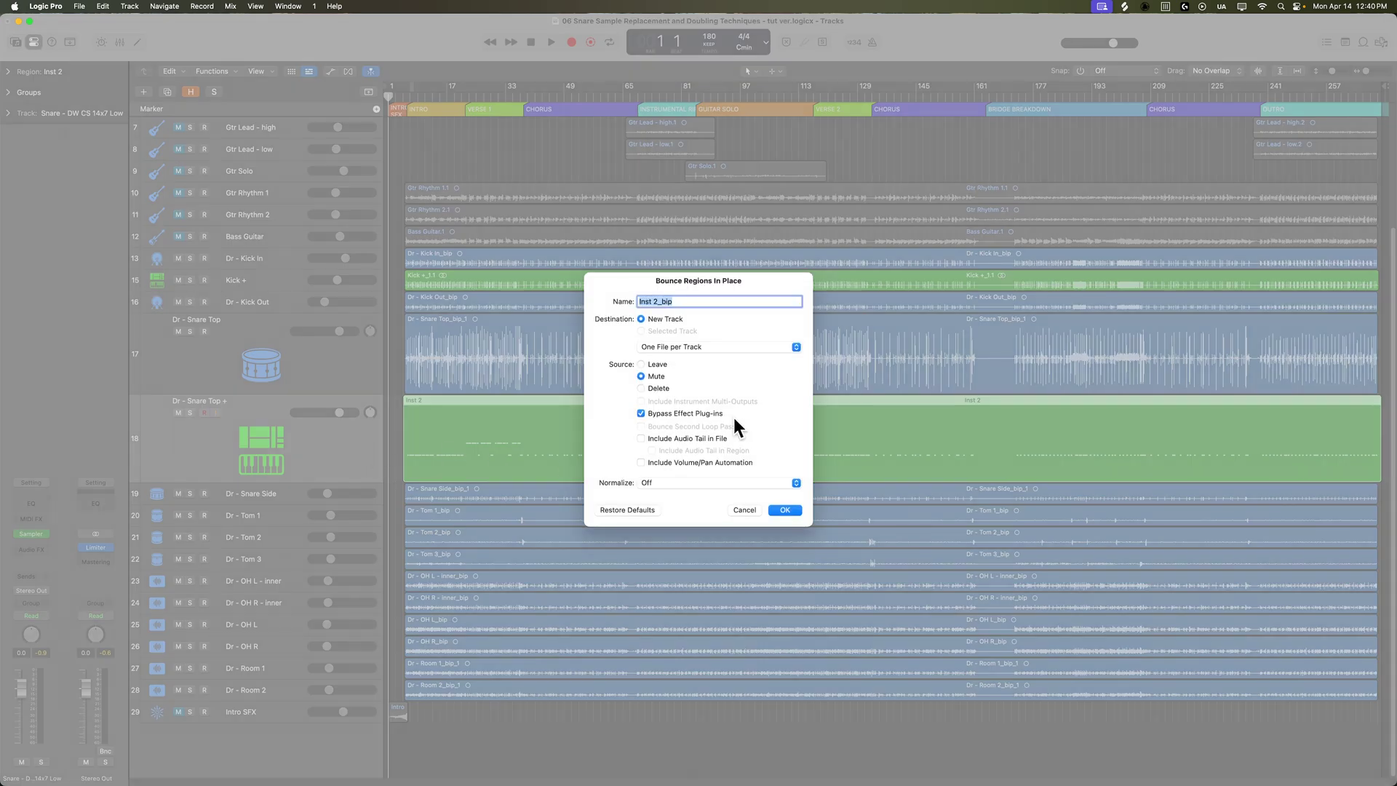
text(Snare +)
click(784, 510)
Step: Hide the original snare MIDI track (track 18)
key(ctrl+h)
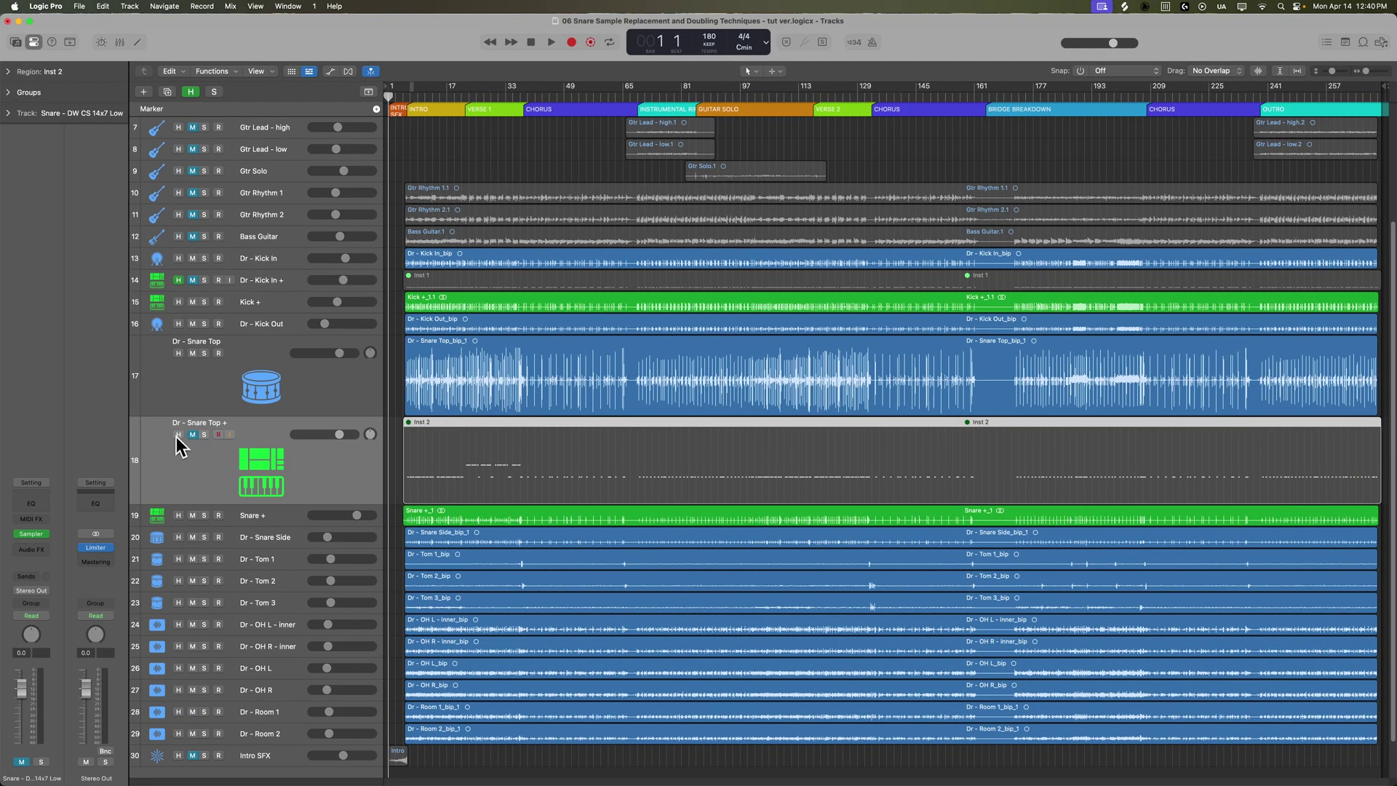
click(178, 435)
key(ctrl+h)
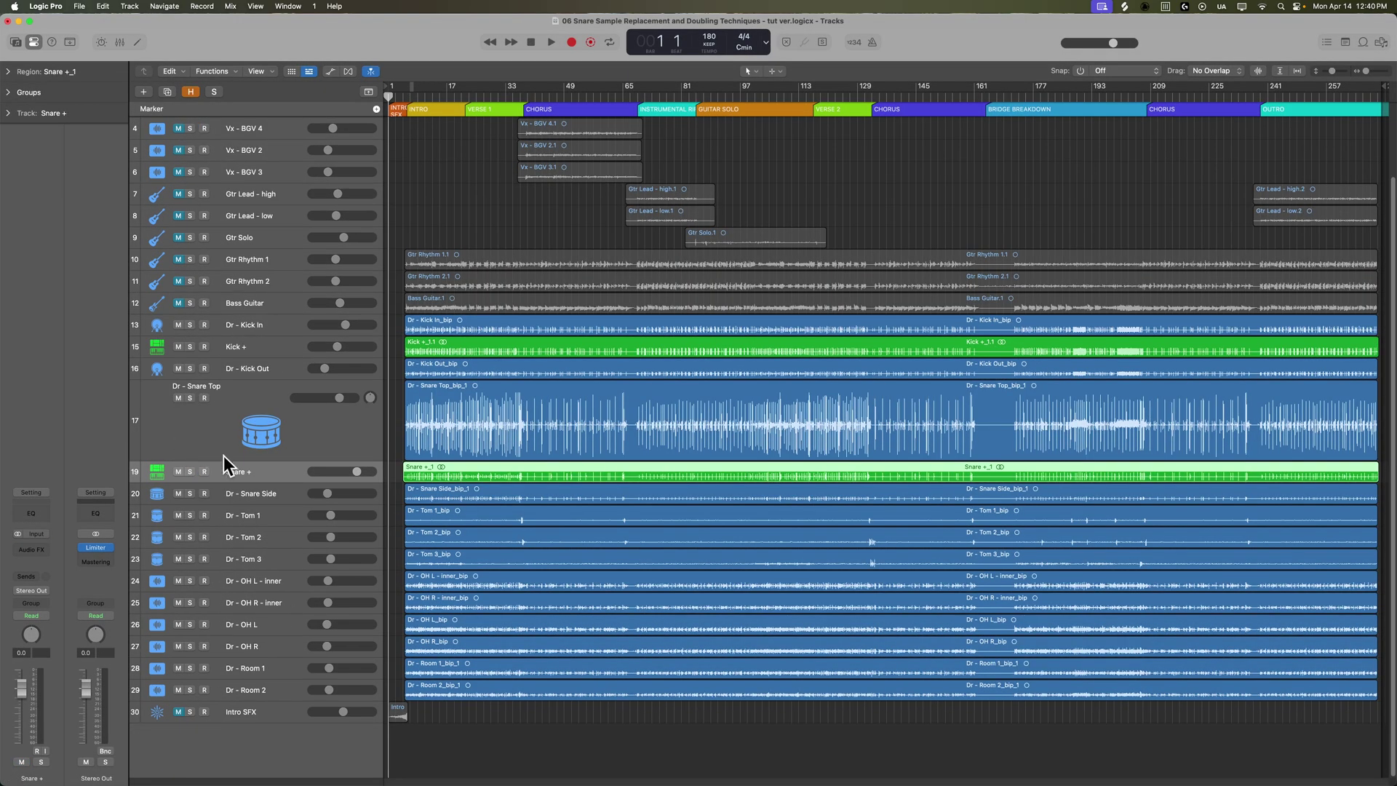
key(x)
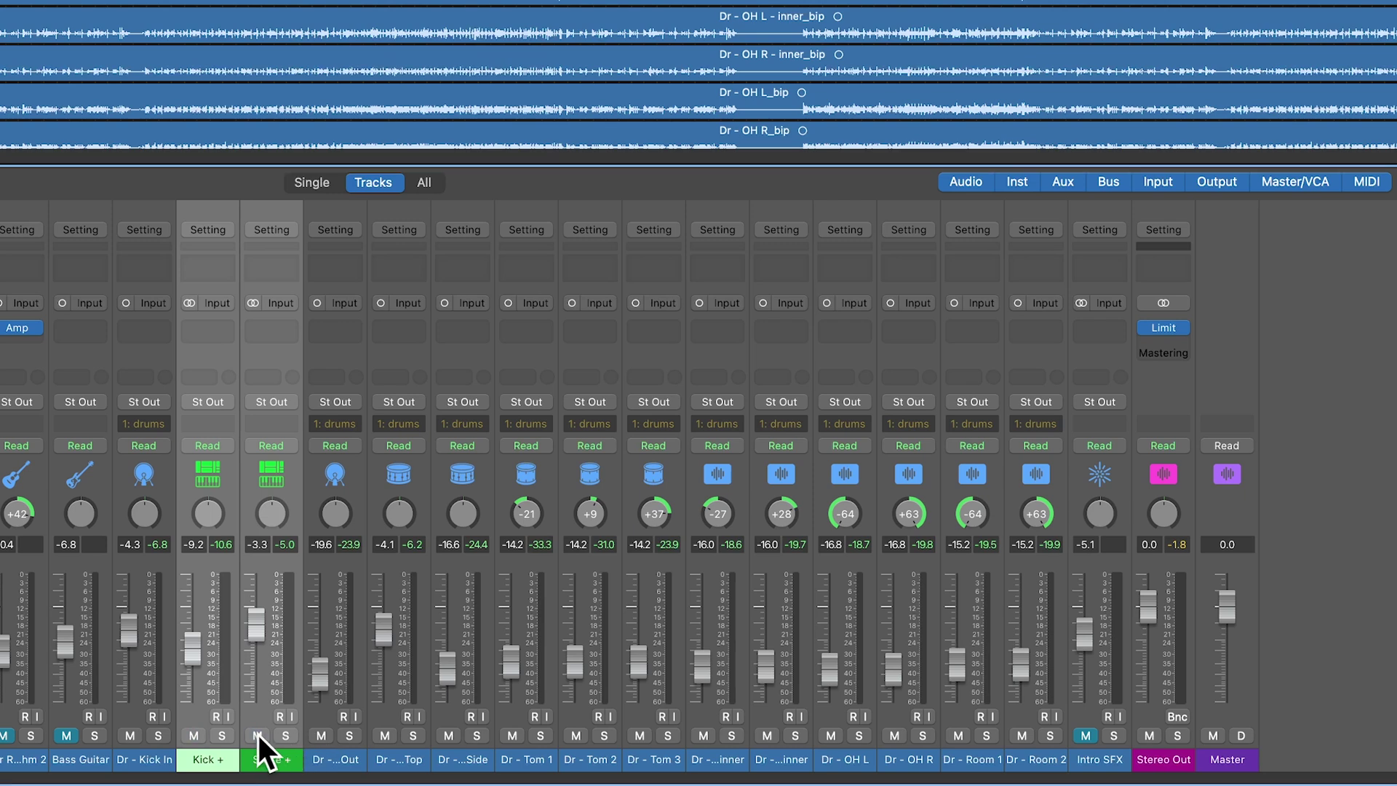
Step: Set the Snare + fader to -2.8 dB and Dr - Snare Top to -4.9 dB
key(space)
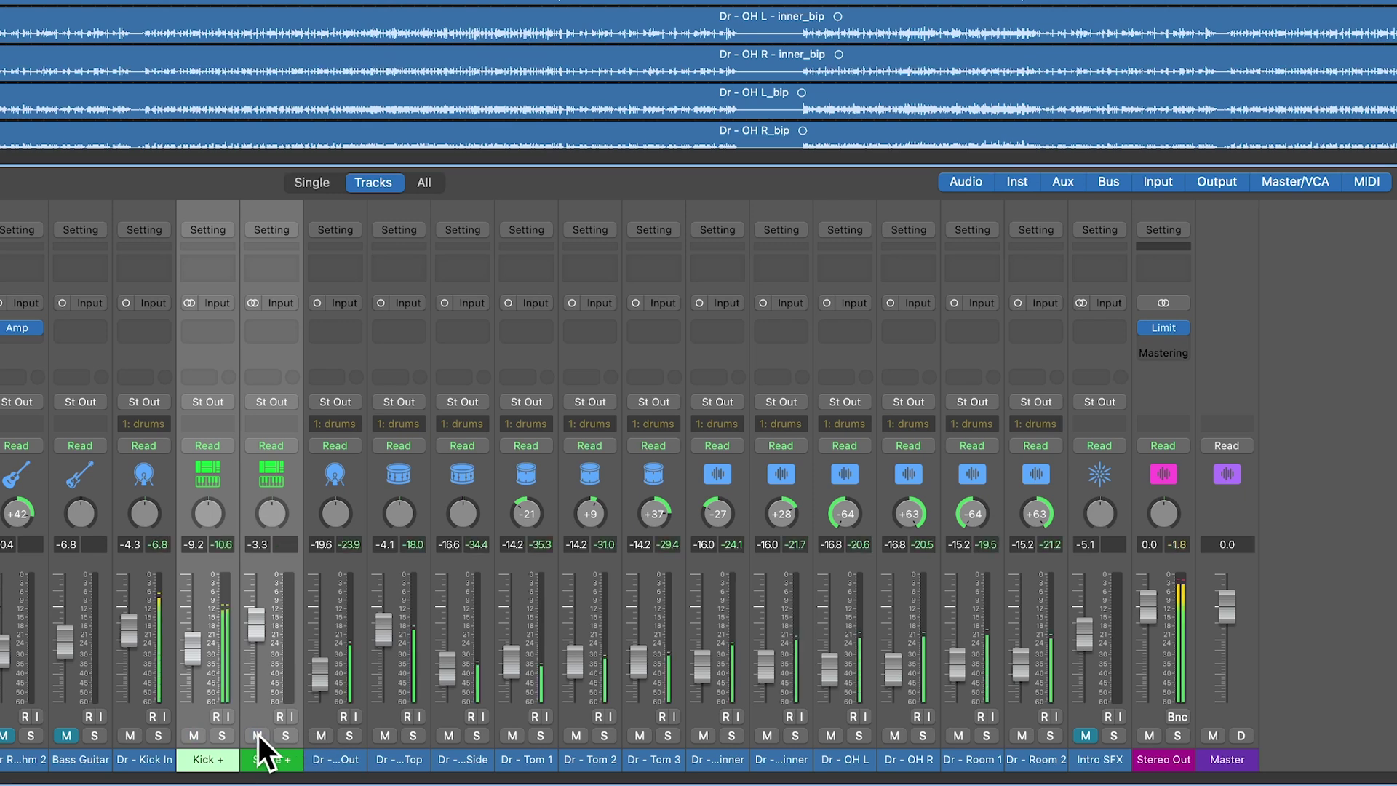
click(269, 760)
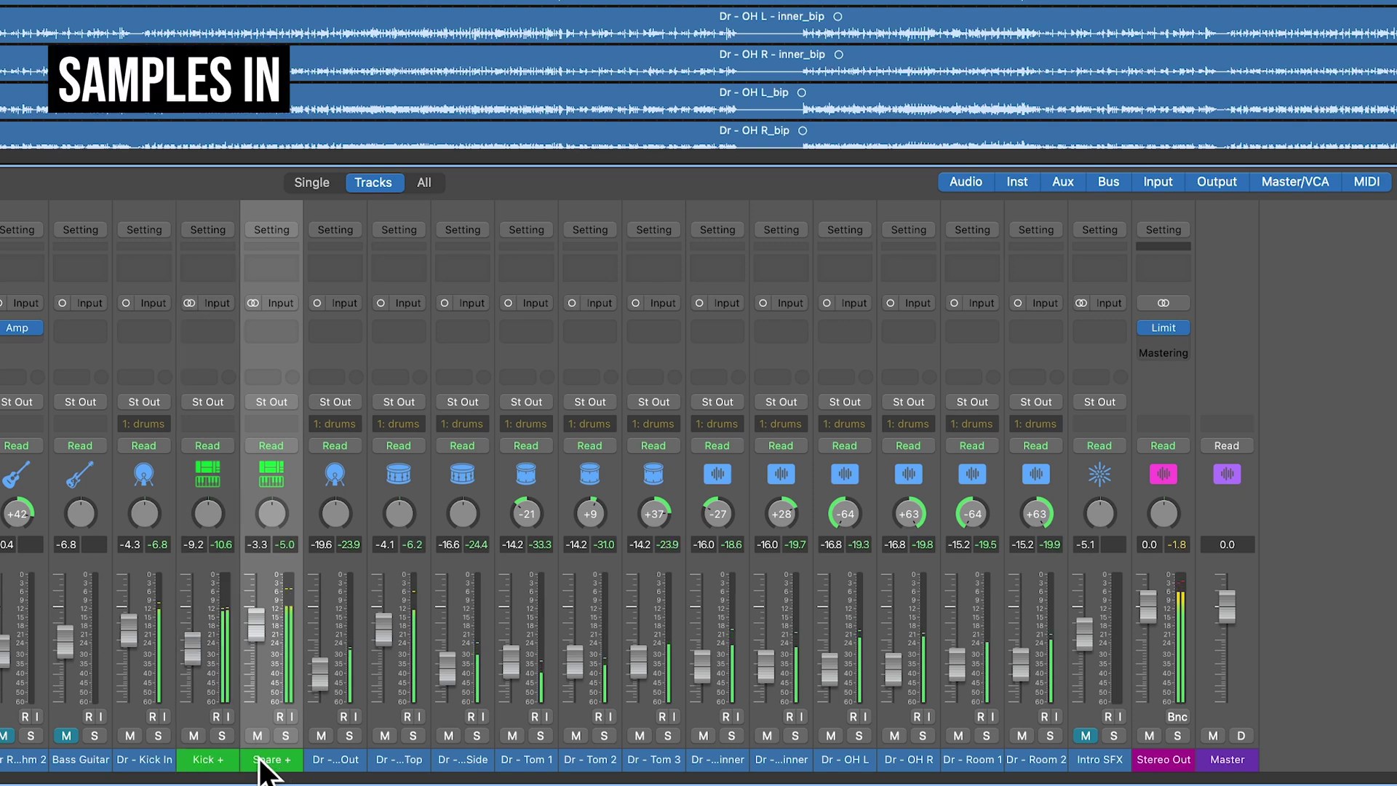
drag(384, 633, 384, 634)
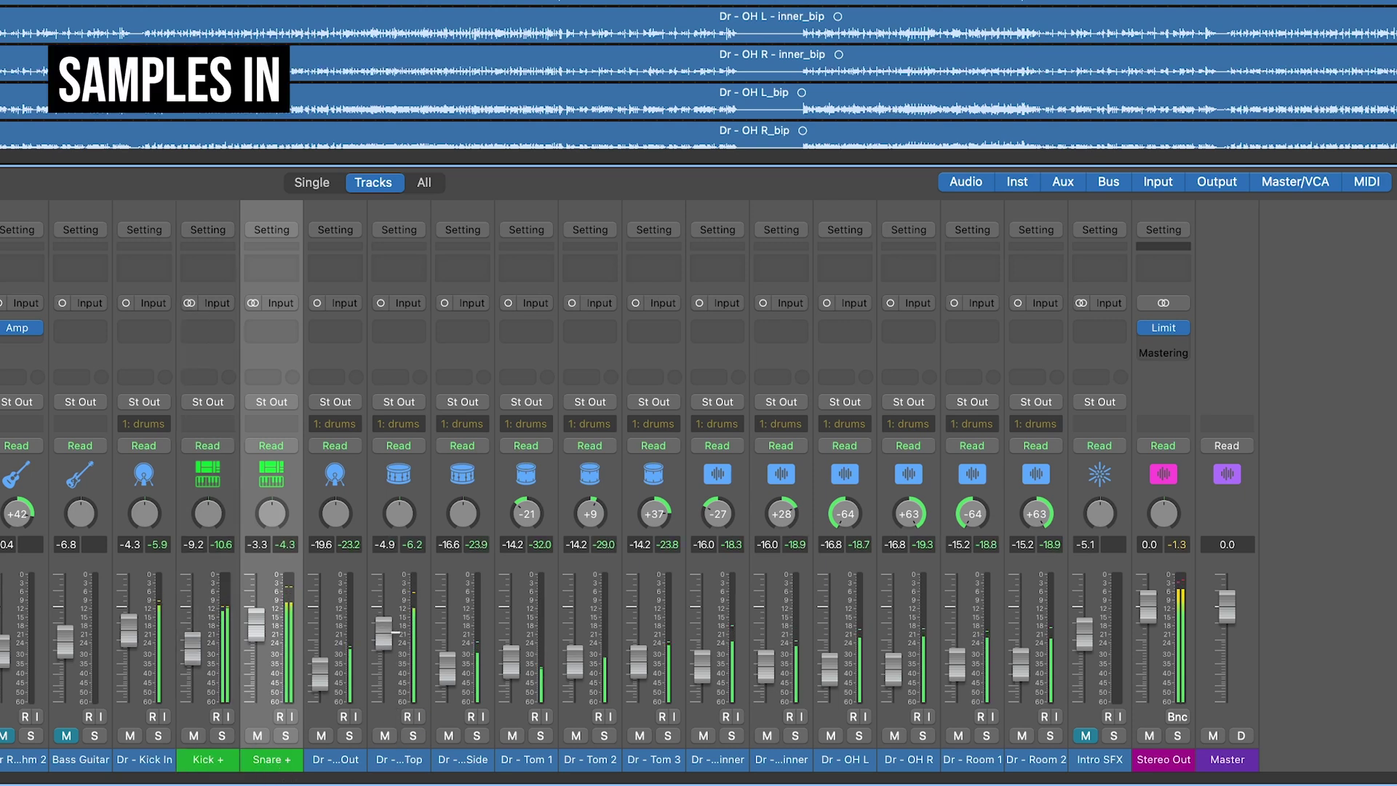
drag(256, 626, 256, 620)
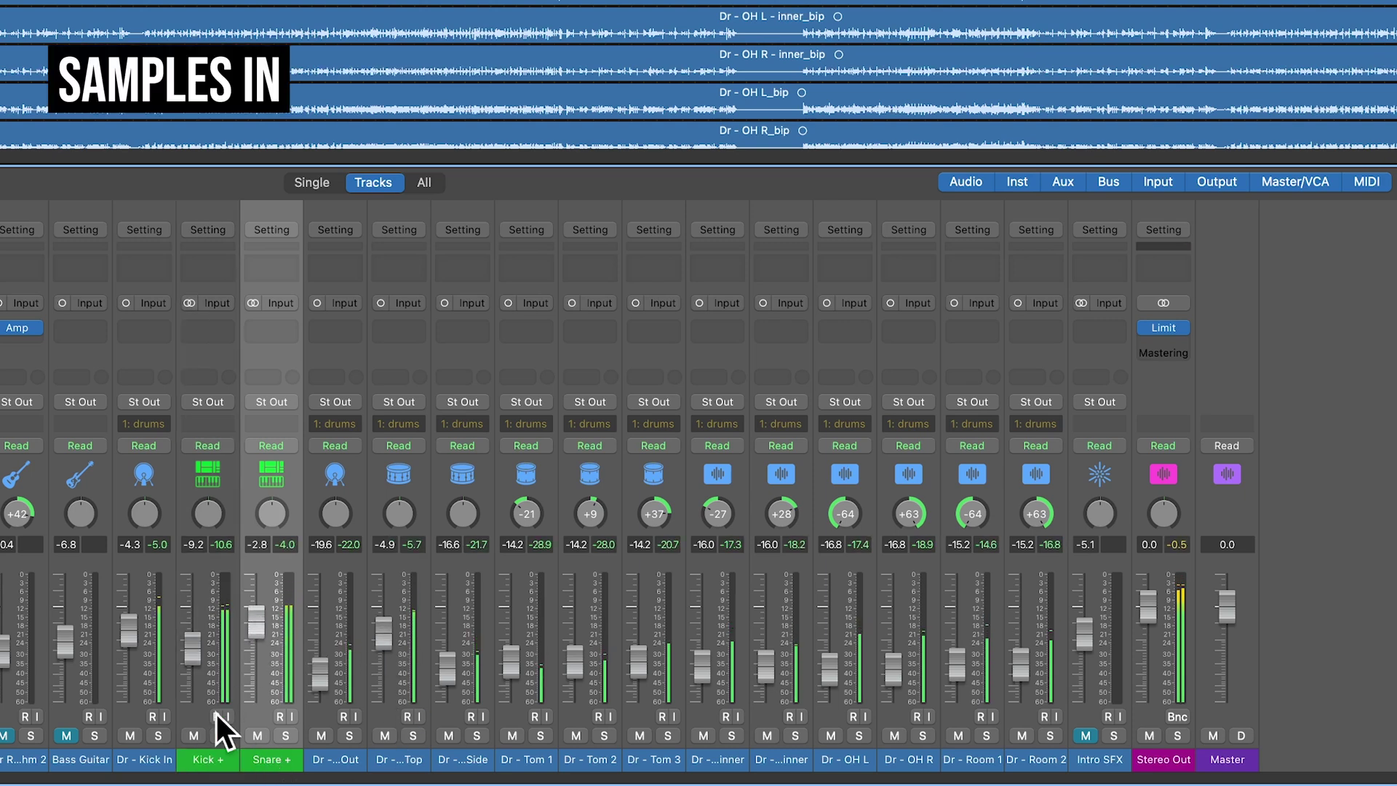
Step: Mute and unmute Kick + and Snare + together twice to compare the mix
shift+click(231, 758)
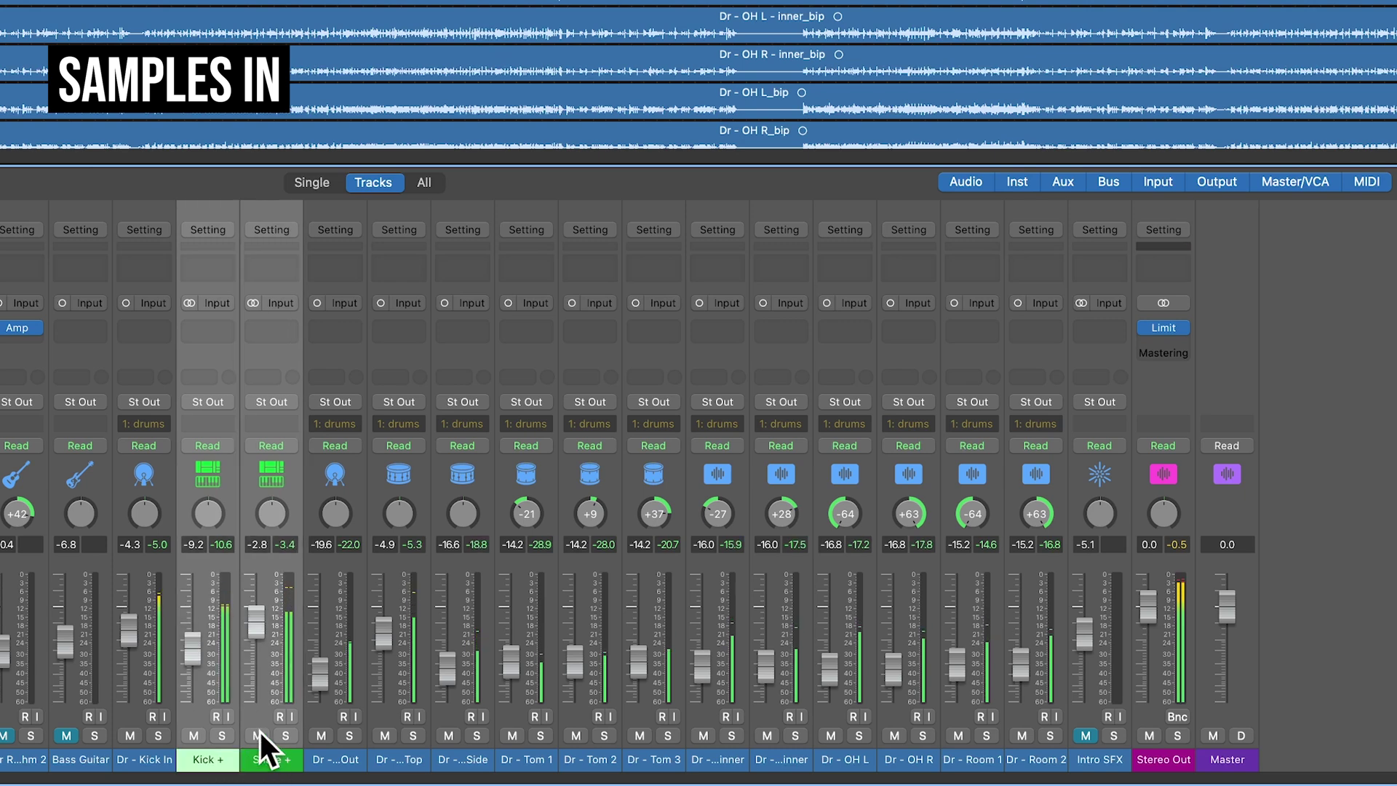
click(259, 730)
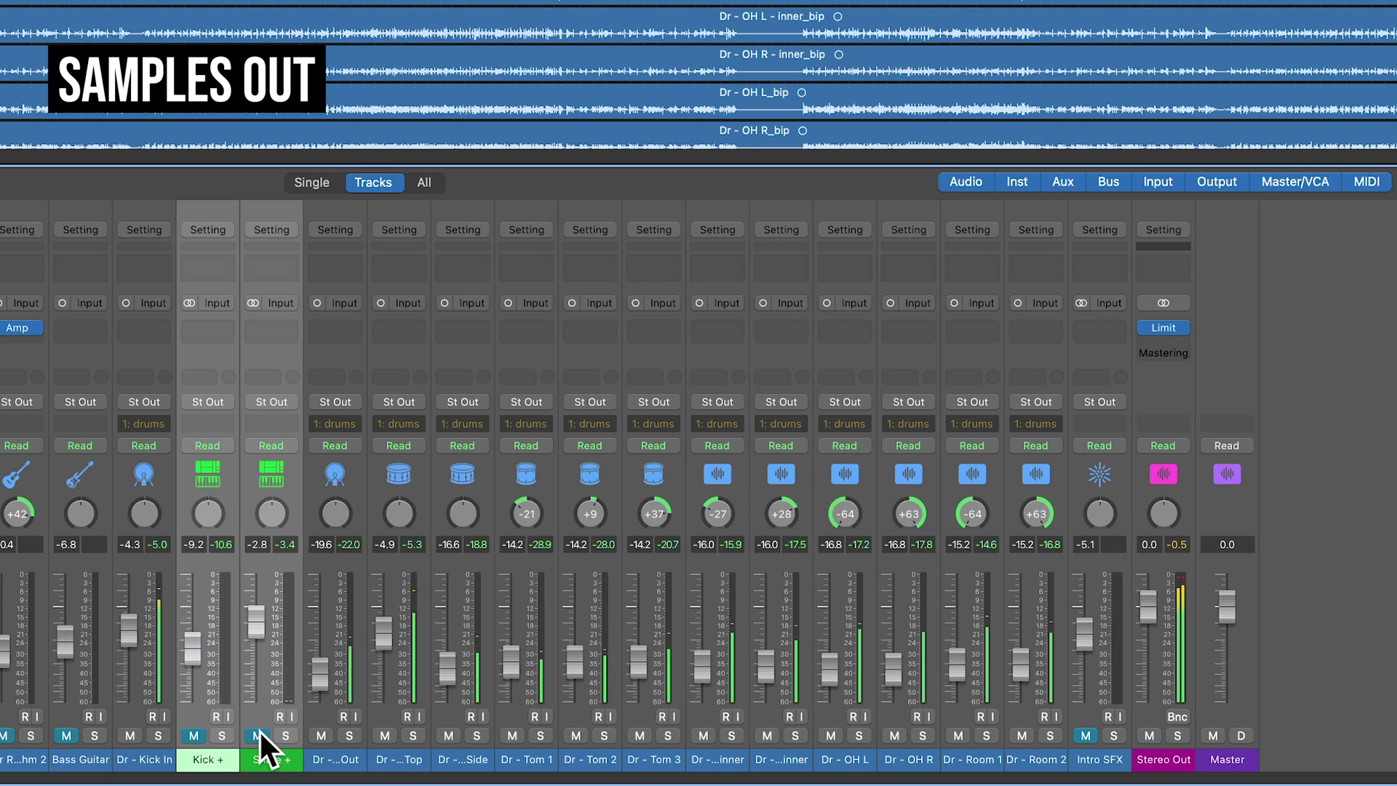
click(259, 731)
click(284, 760)
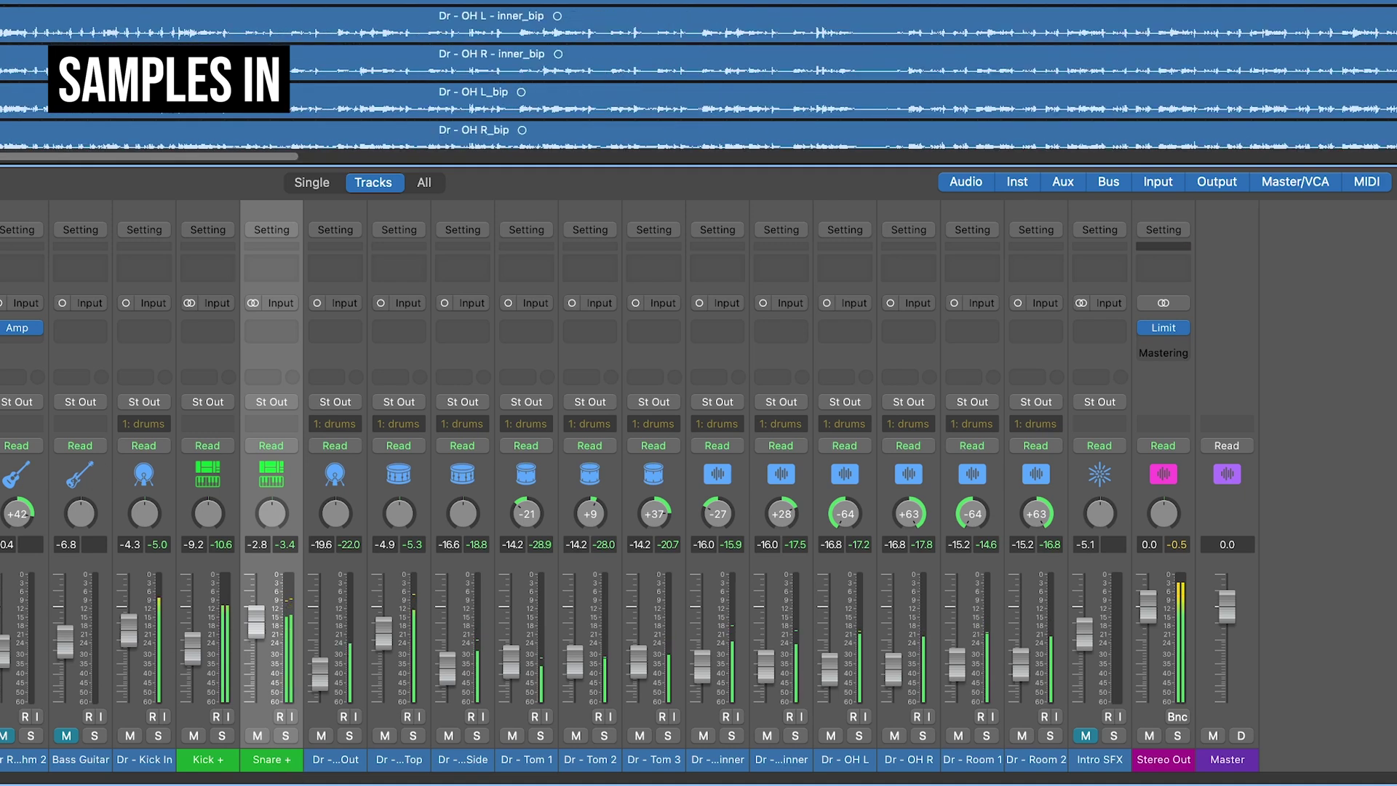
scroll(698, 76, up, 5)
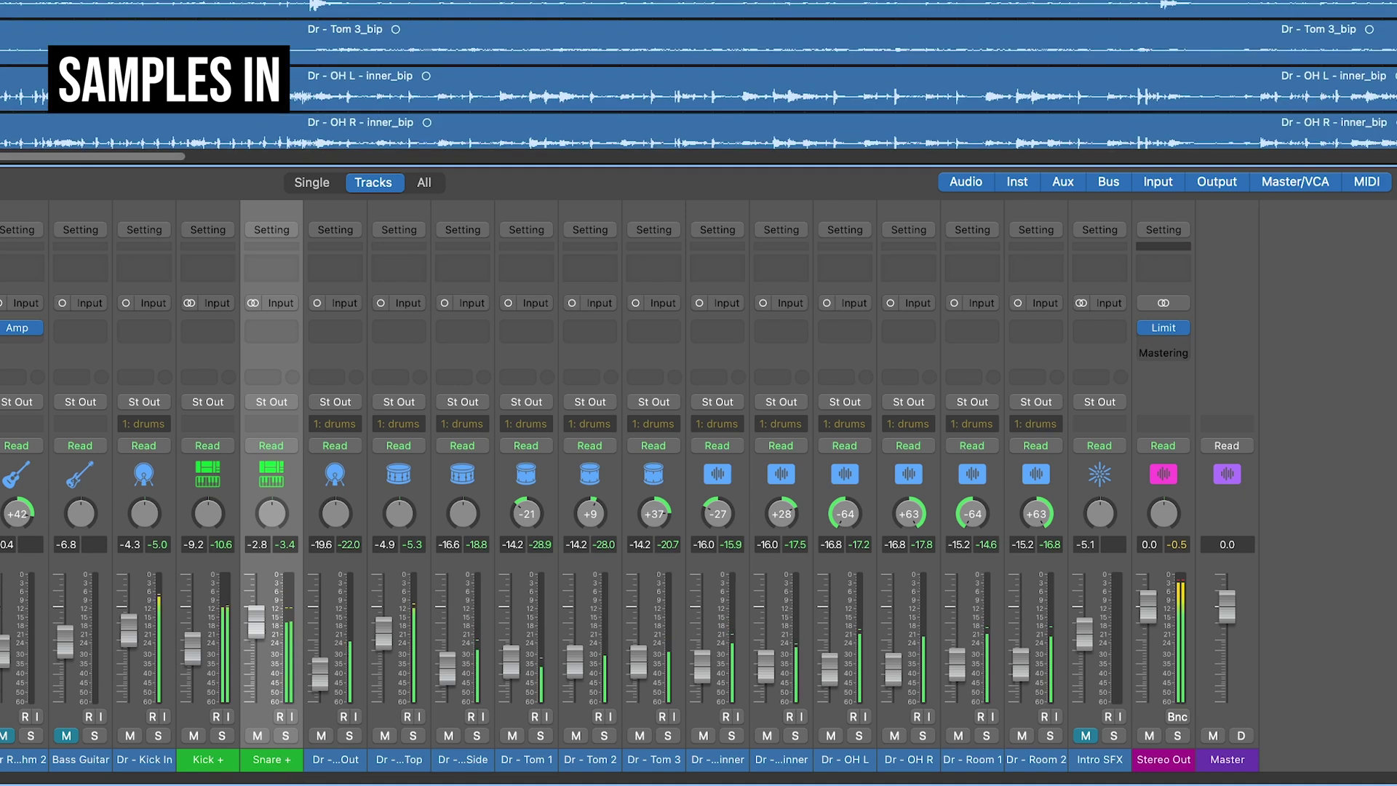
scroll(698, 76, up, 5)
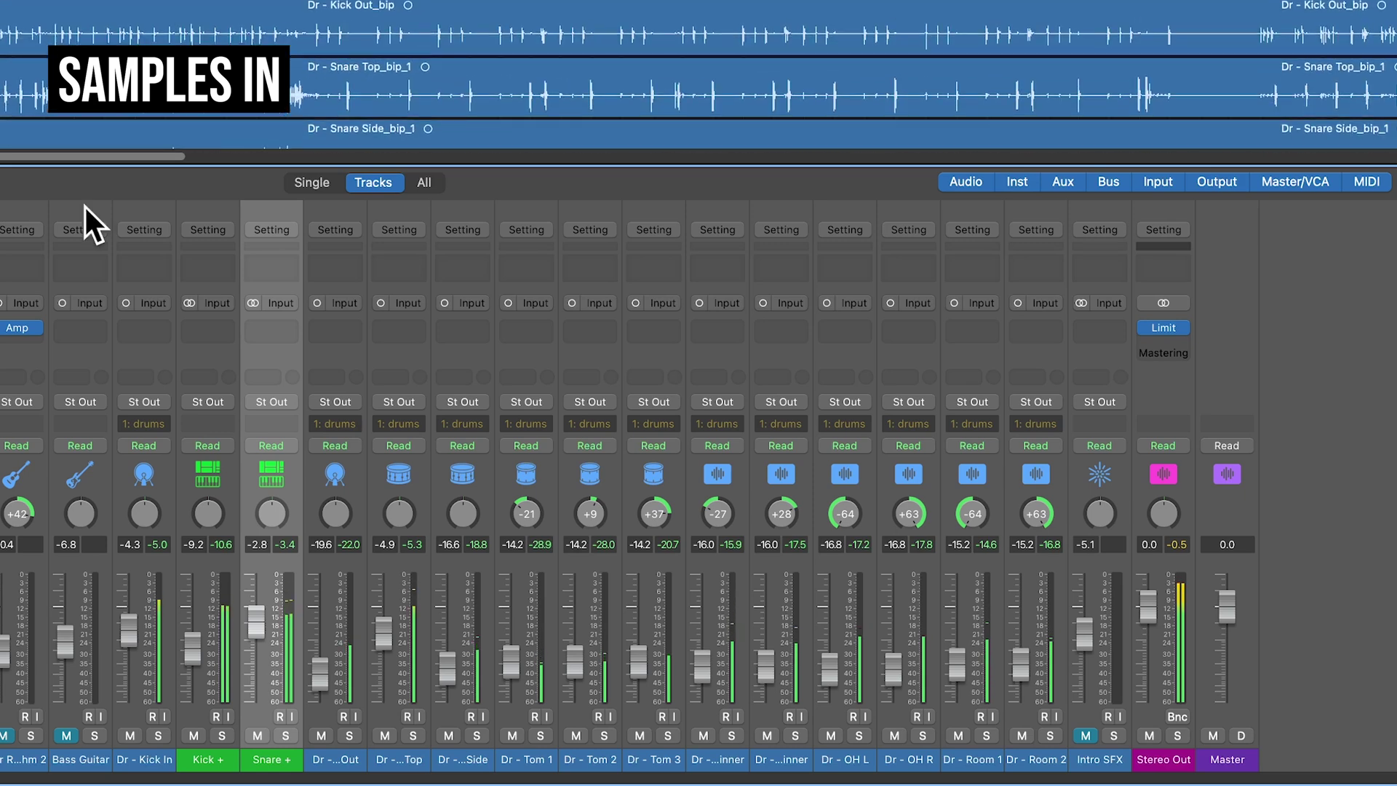
click(211, 759)
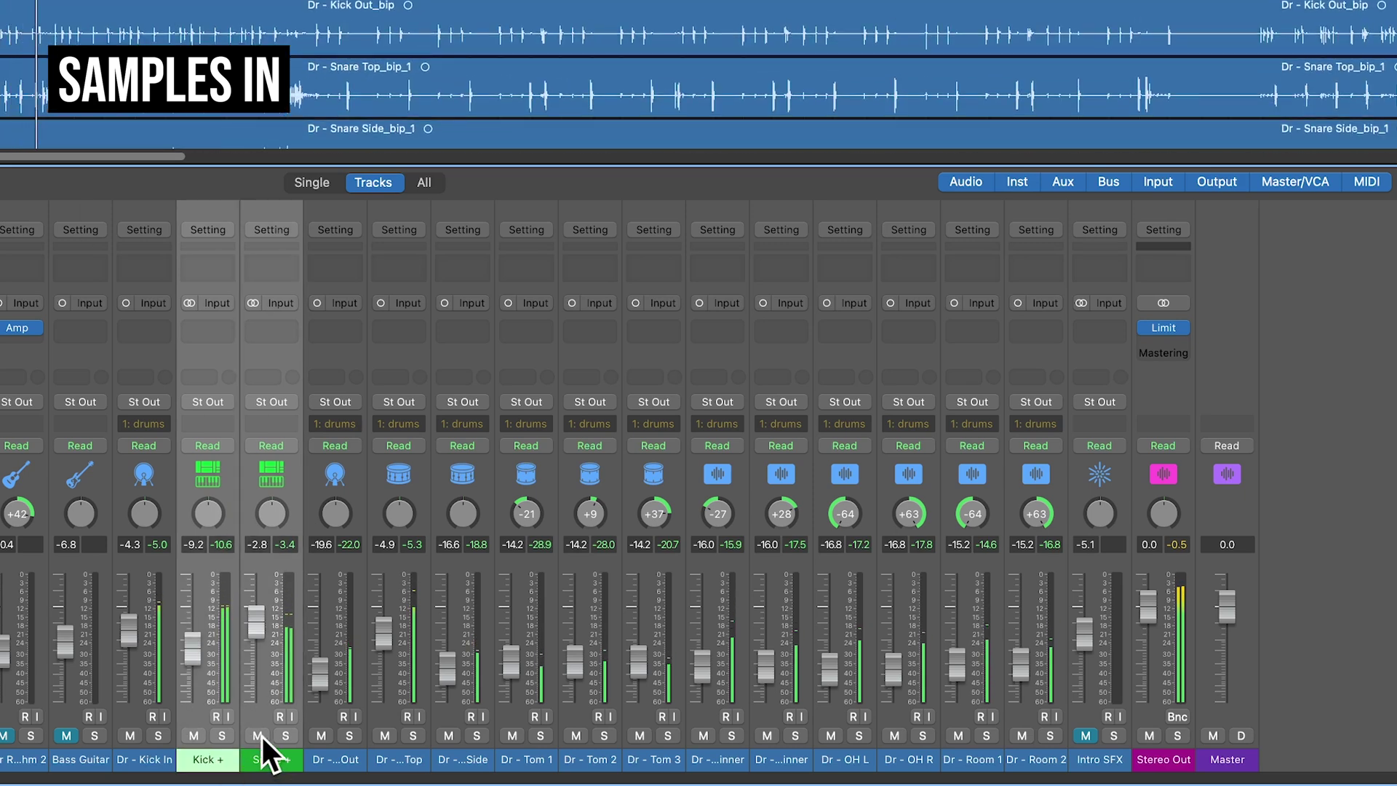
click(258, 735)
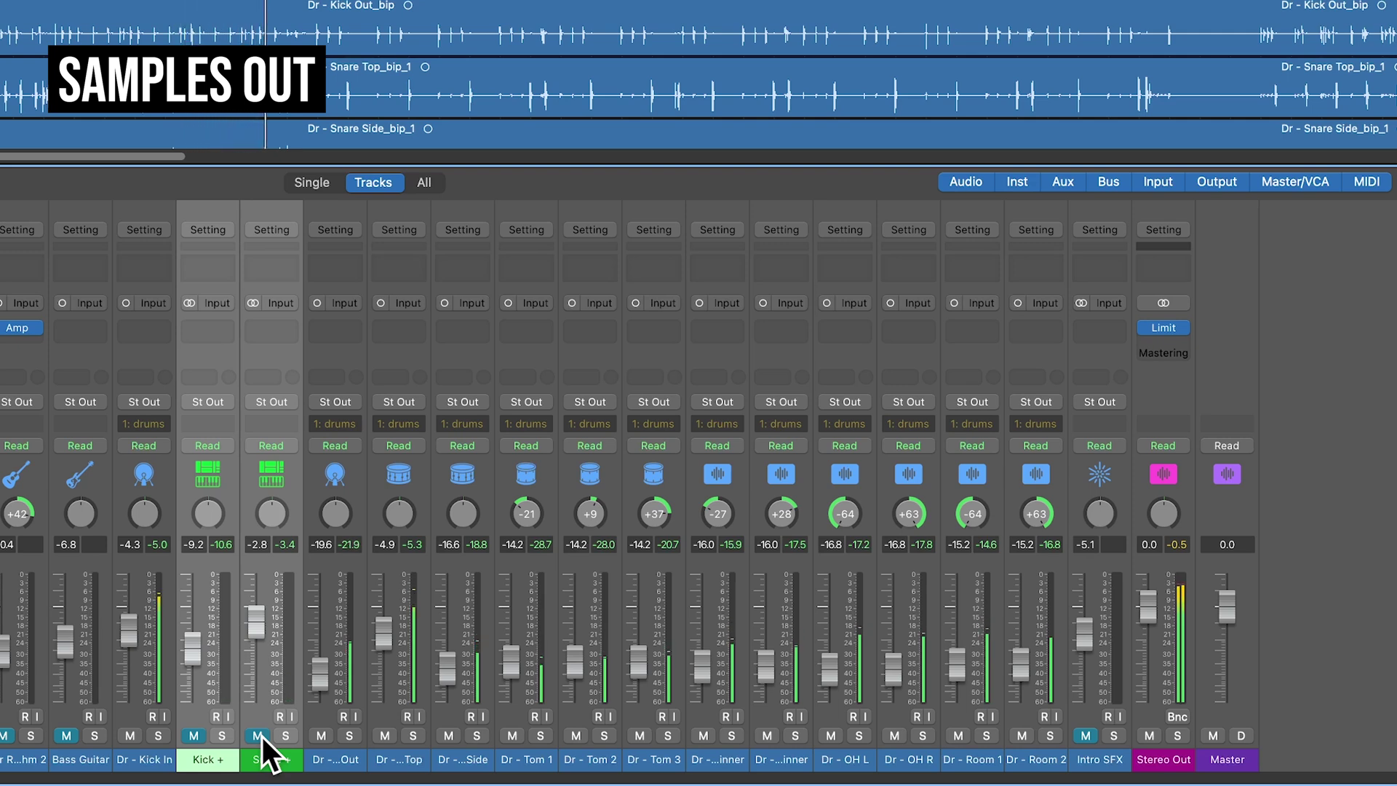
click(259, 735)
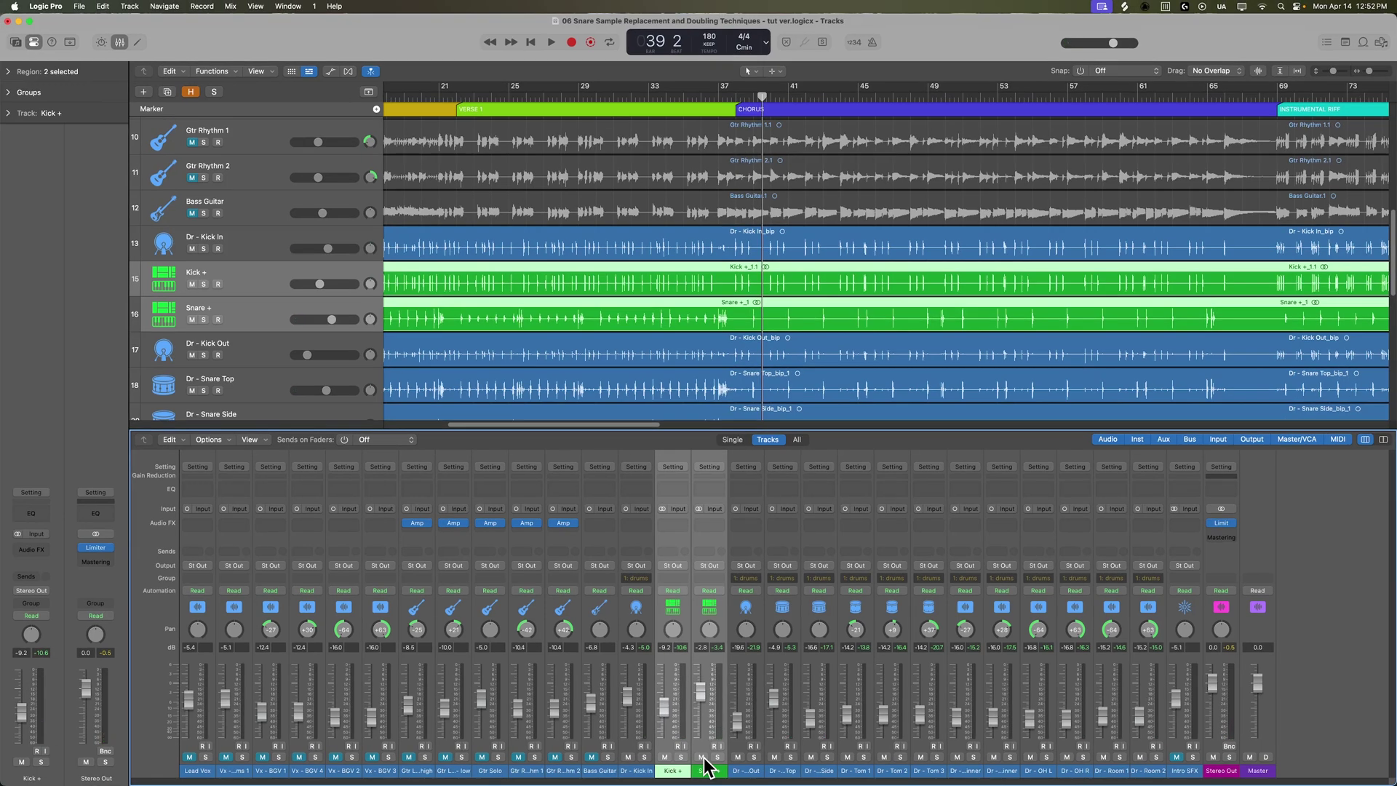
Step: Close the mixer and drag the Snare + track down below Dr - Snare Top
key(x)
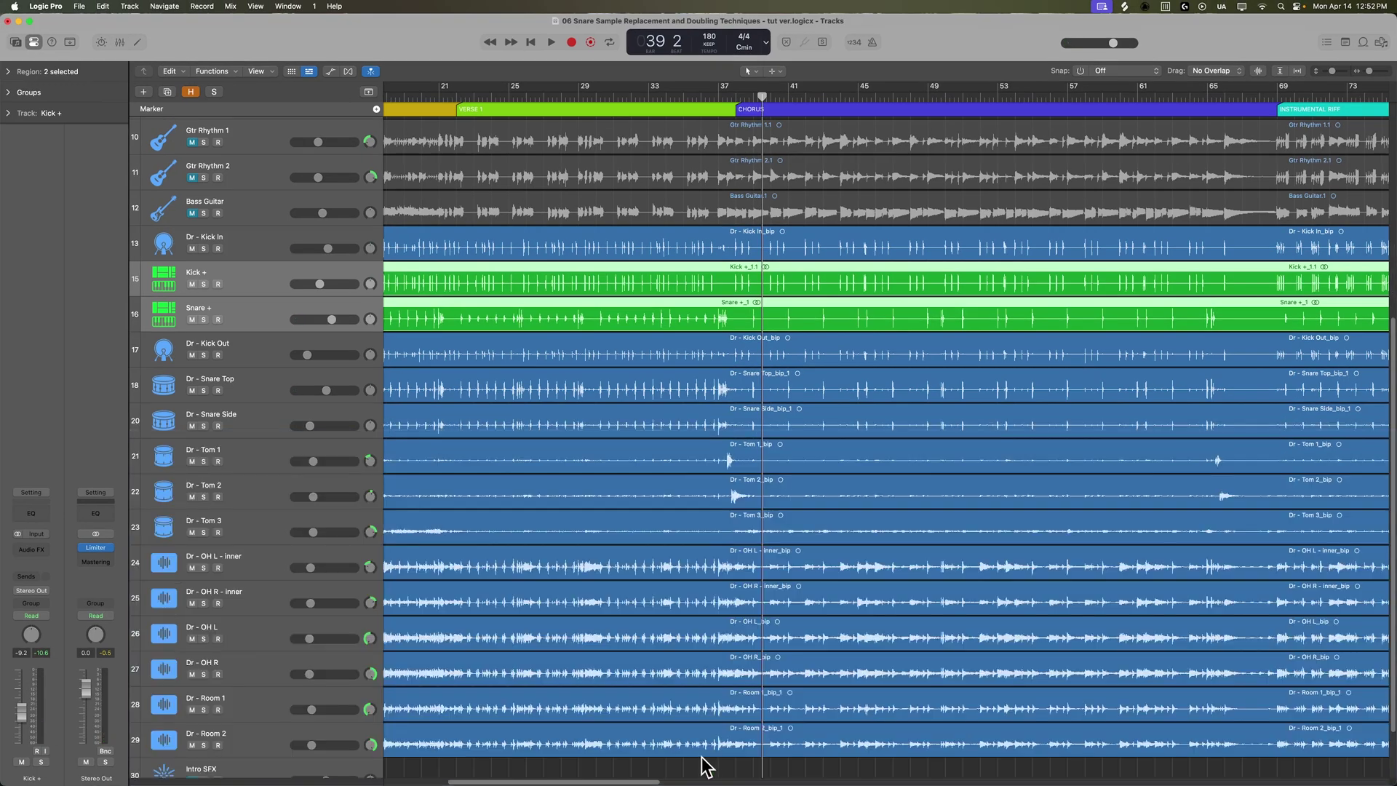
click(249, 325)
drag(248, 314, 255, 401)
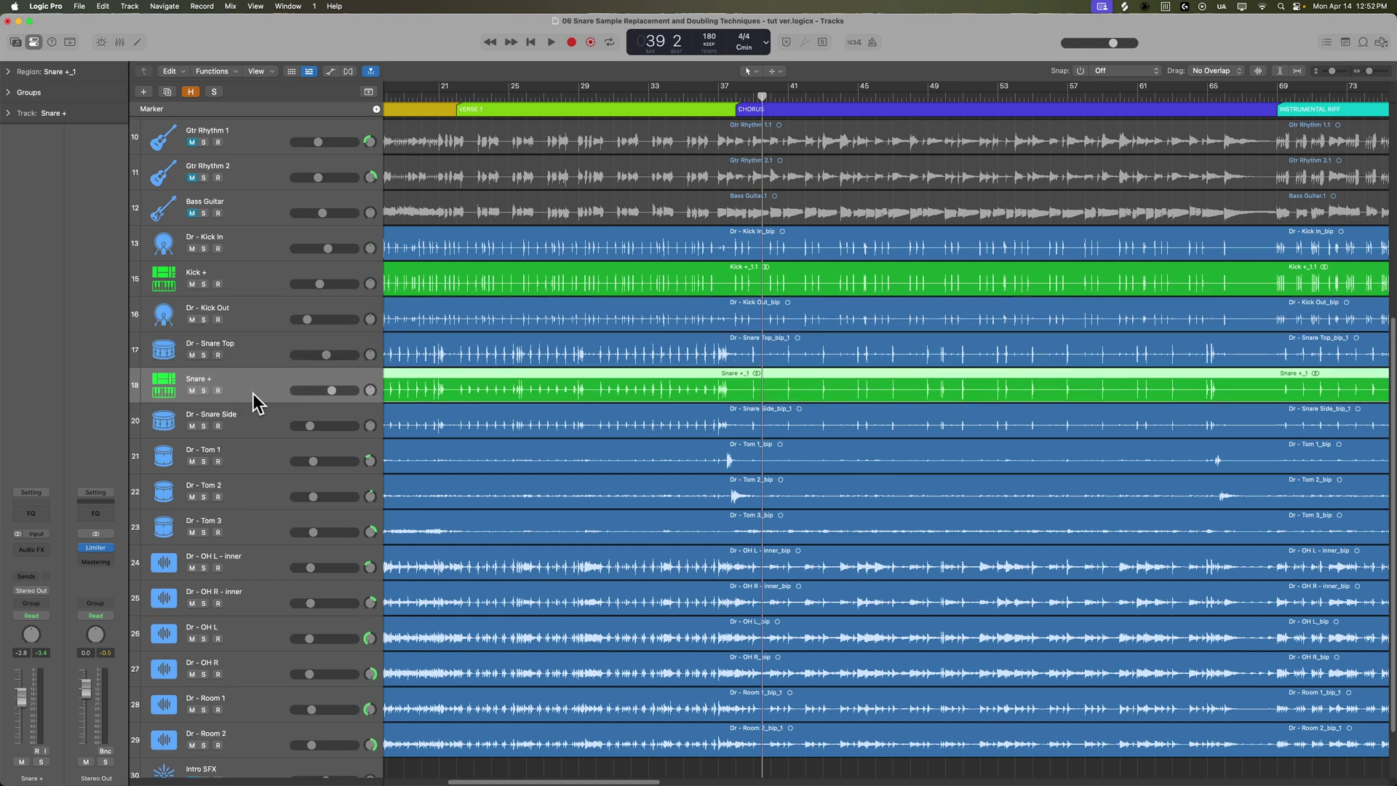